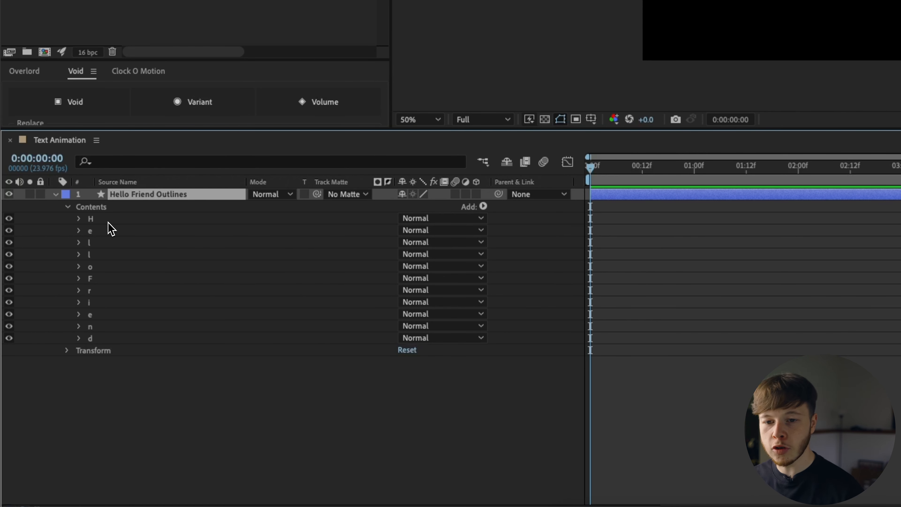
Extract every letter group of the Hello Friend Outlines layer into its own shape layer with Motion Tools
left_click(91, 219)
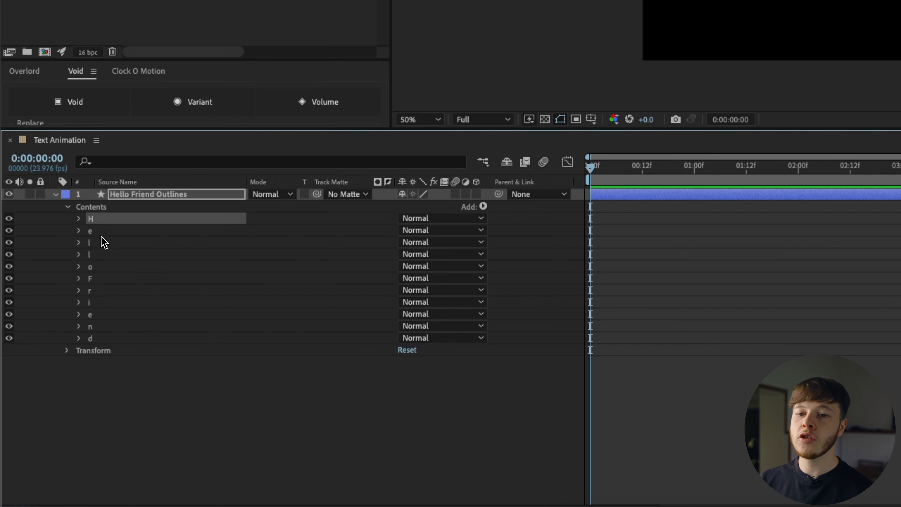
left_click(112, 243)
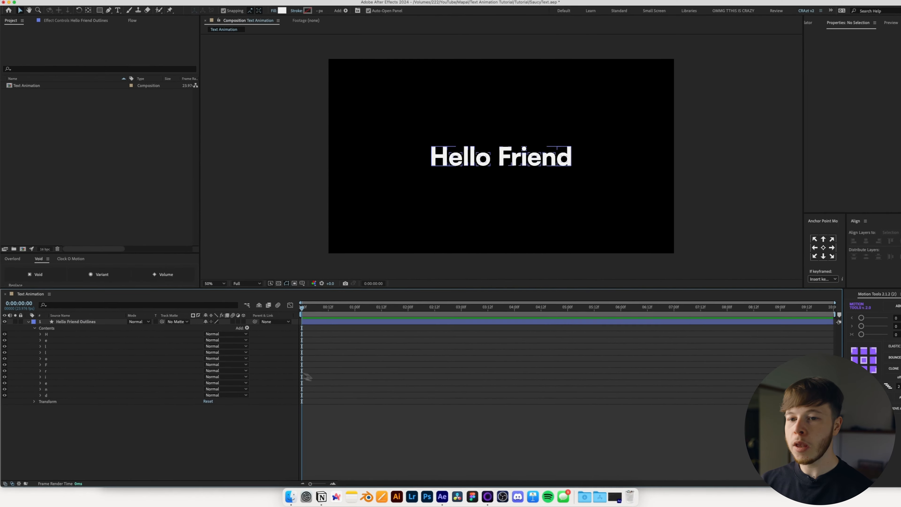
left_click(90, 287)
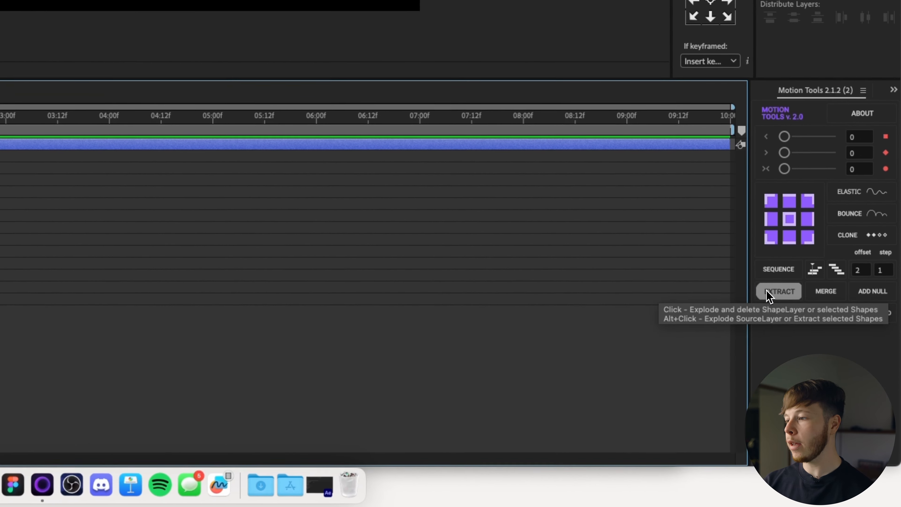
left_click(835, 398)
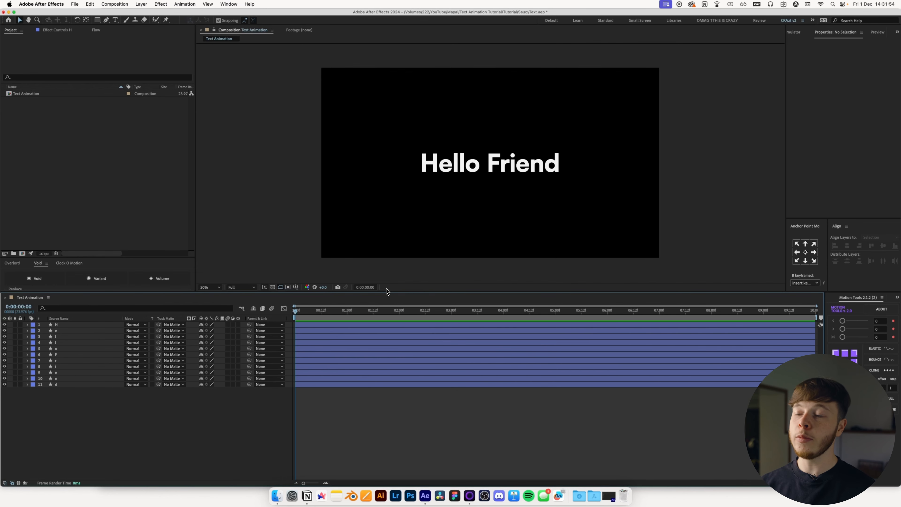
Hide all the letter layers except the H
left_click(57, 324)
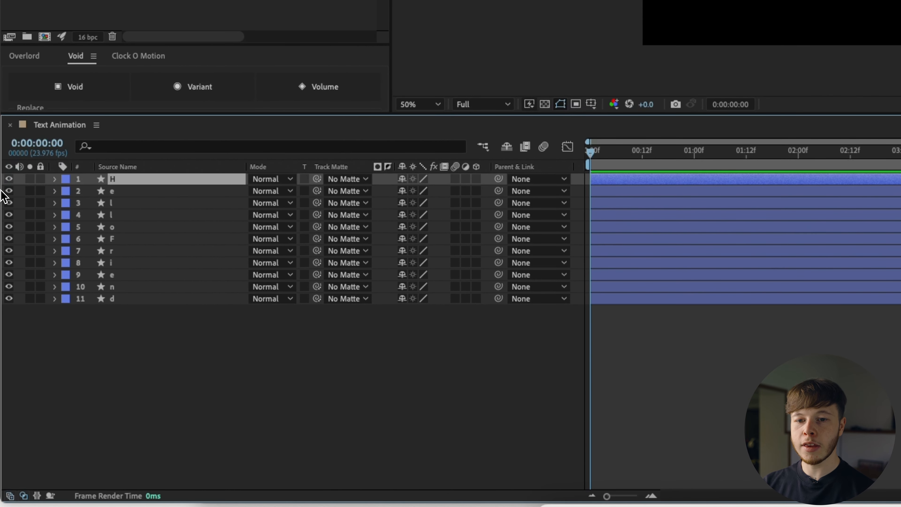
left_click_drag(9, 191, 9, 298)
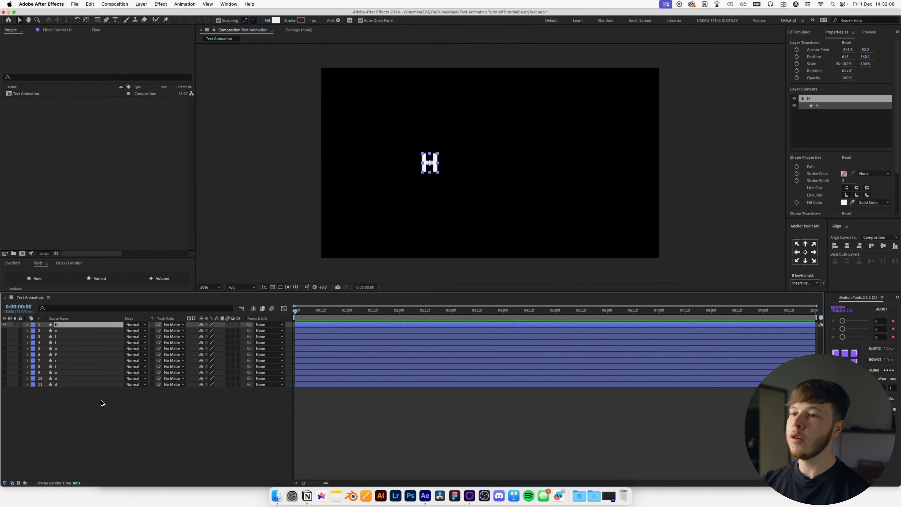
Add a keyframe for the H layer's Path at 0:00:01:00
left_click(26, 324)
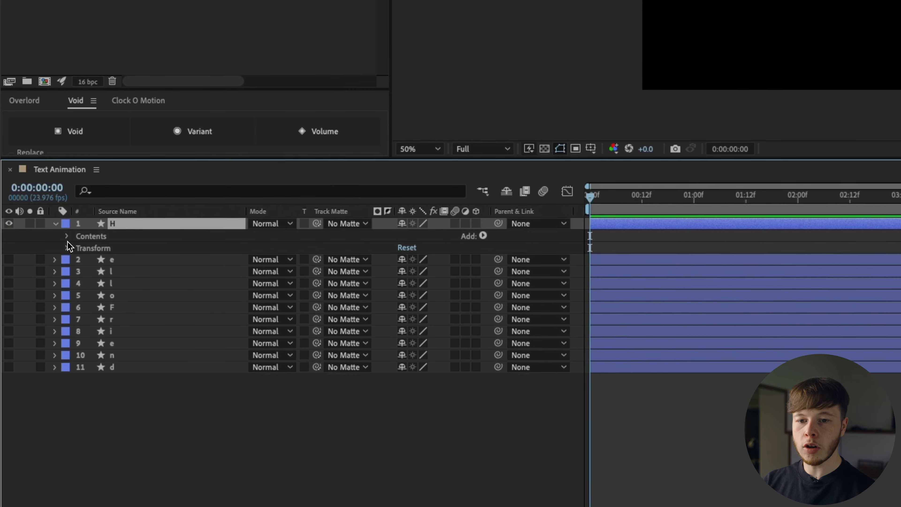
left_click(67, 236)
left_click(92, 259)
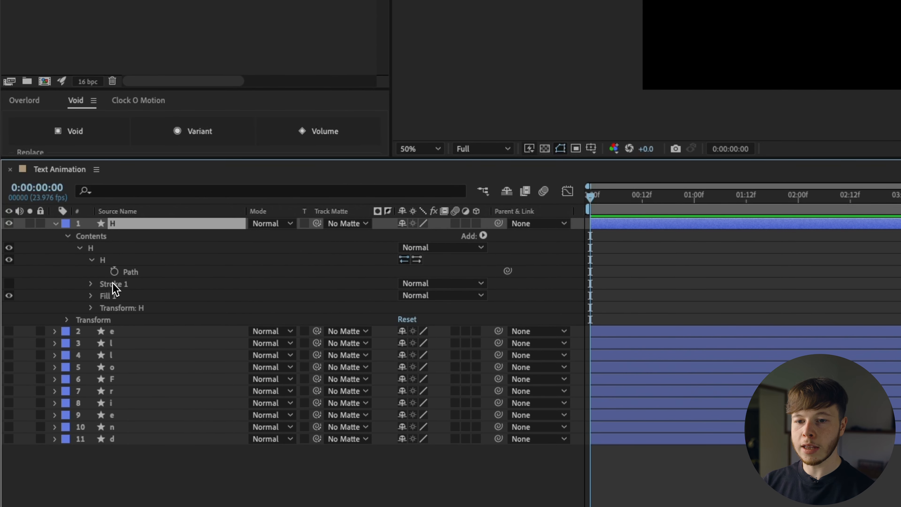
left_click(131, 273)
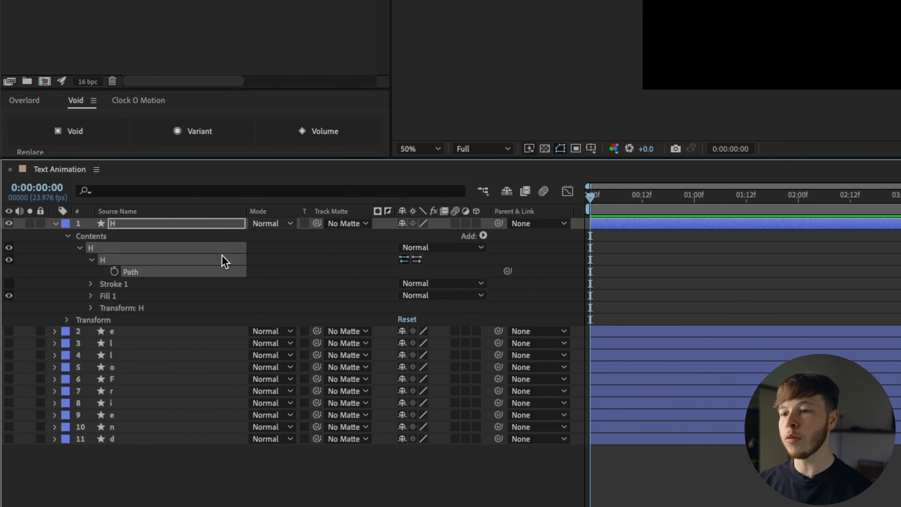
left_click(694, 206)
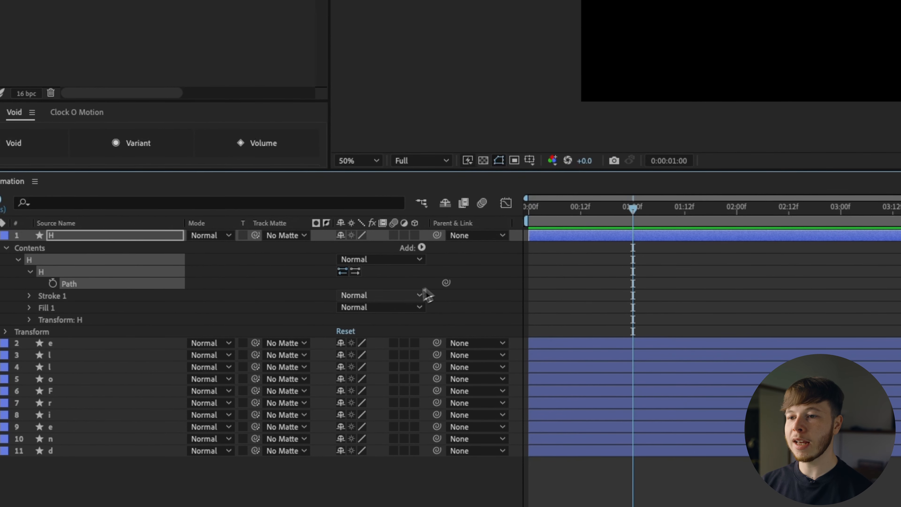
left_click(54, 283)
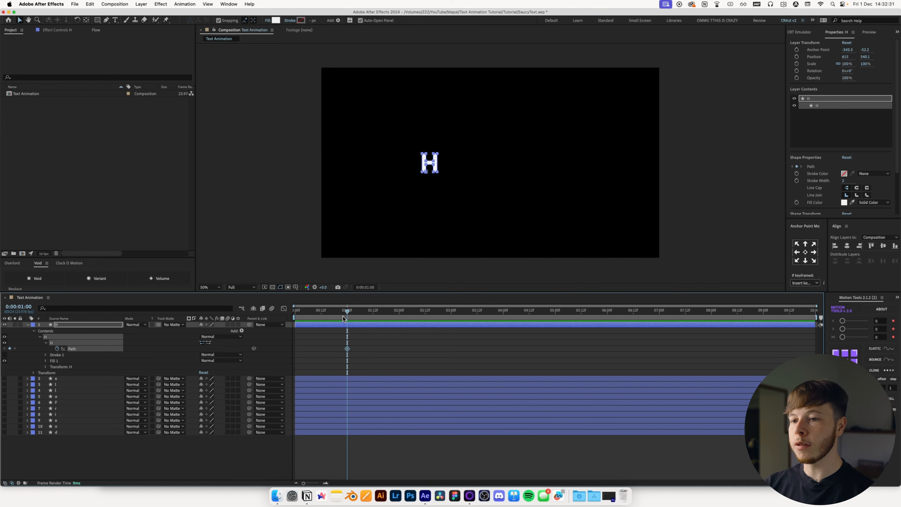
At 0:00:00:12, reshape the H's path by widening both stems toward the right, making the left stem the widest
key("shift+Page_Up")
key("Page_Up")
key("Page_Up")
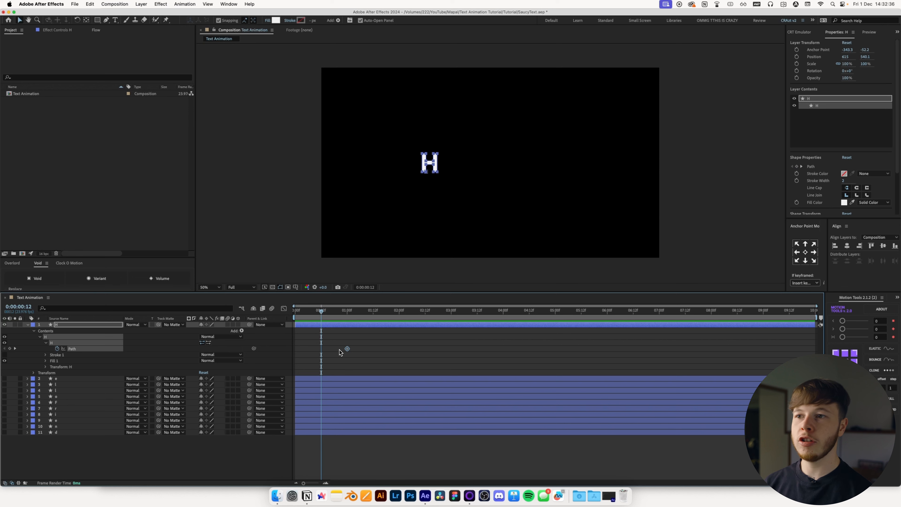
scroll(452, 170, "up", 2)
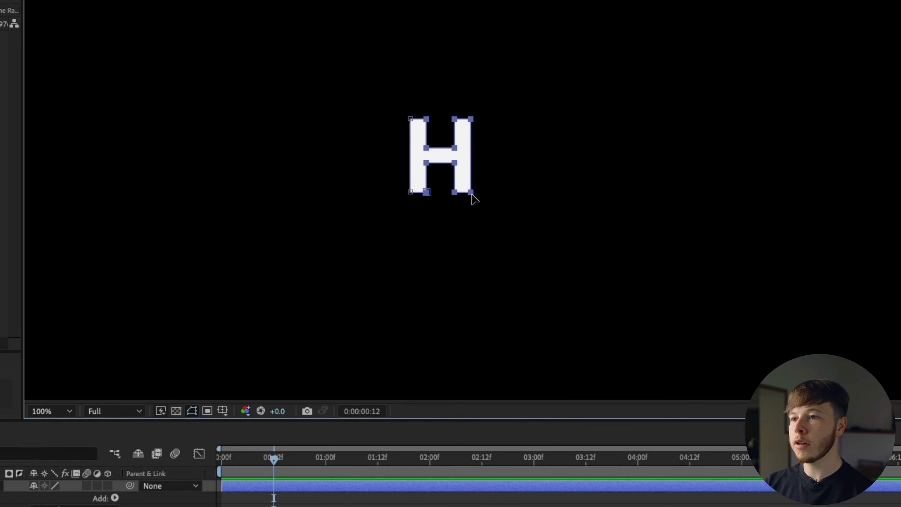
left_click_drag(471, 194, 496, 111)
left_click_drag(503, 119, 534, 119)
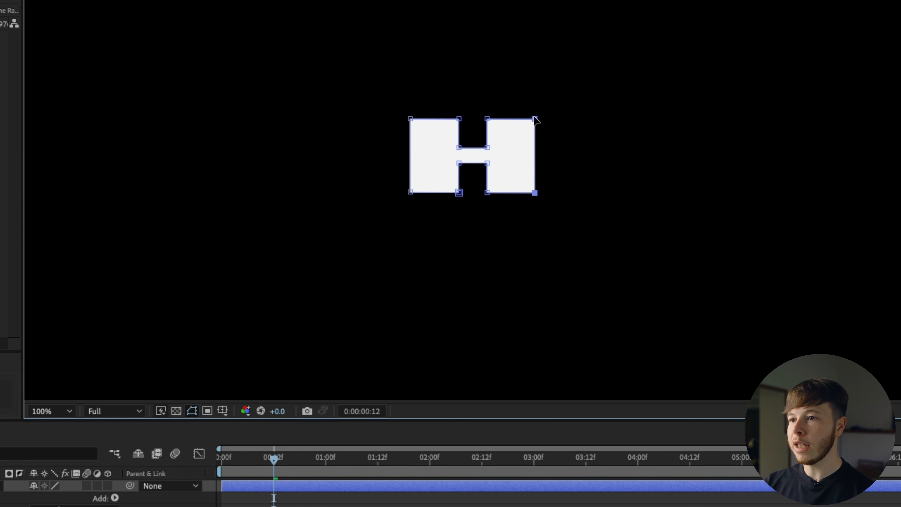
left_click_drag(576, 200, 449, 85)
left_click_drag(487, 118, 572, 115)
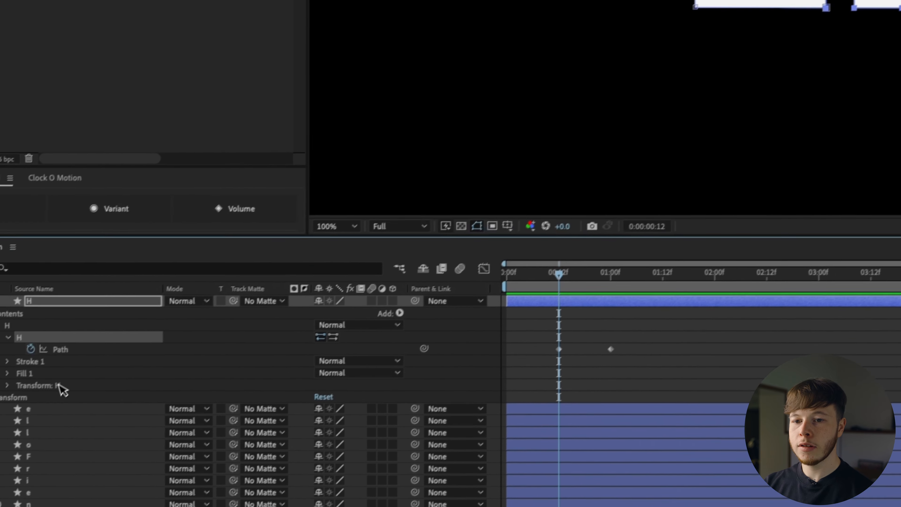
At 0:00:00:04, keyframe the H's path and narrow its left stem by moving the outer edge inward
left_click(60, 350)
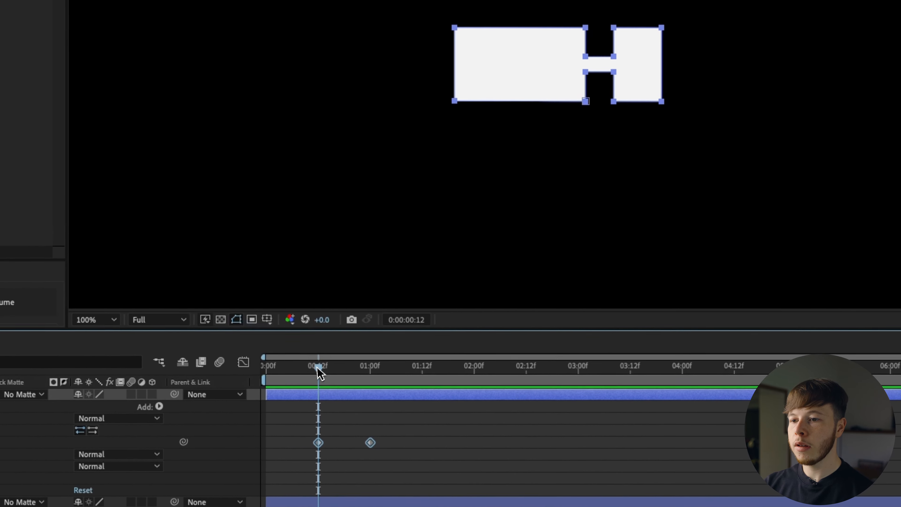
left_click_drag(320, 373, 284, 370)
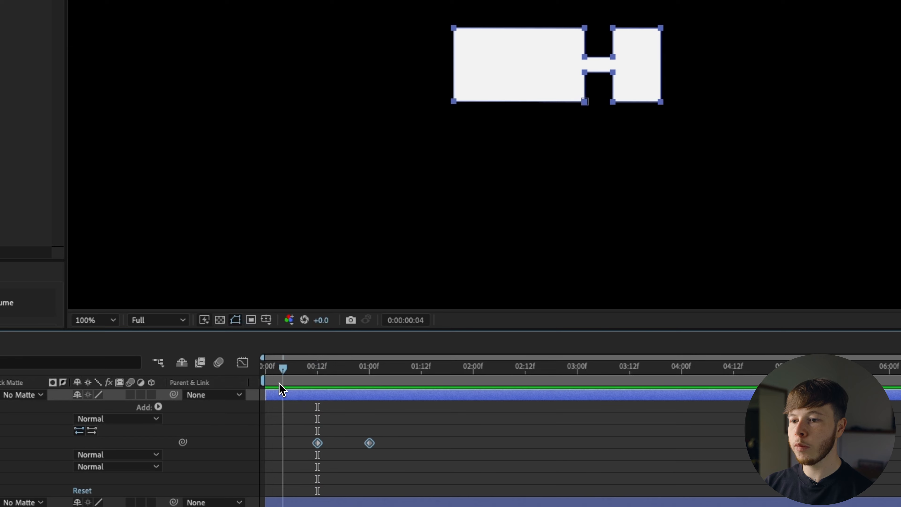
left_click_drag(508, 103, 589, 105)
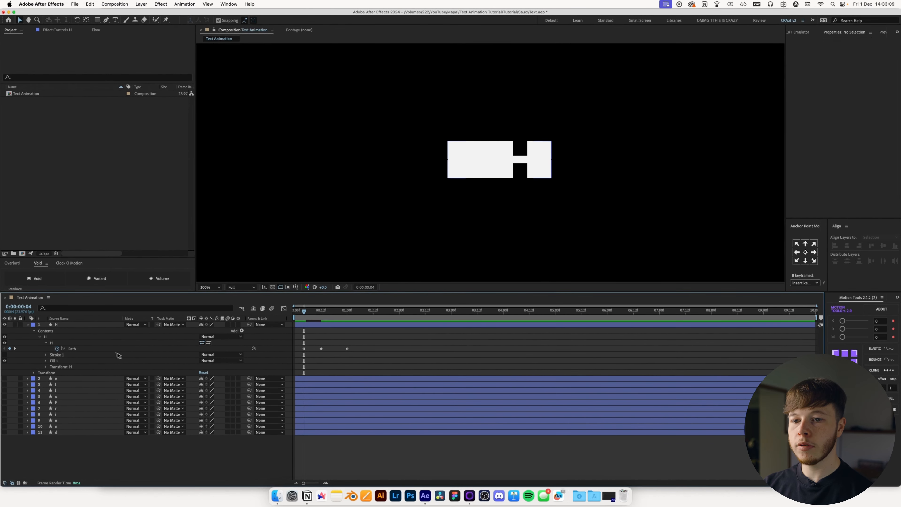
left_click(116, 350)
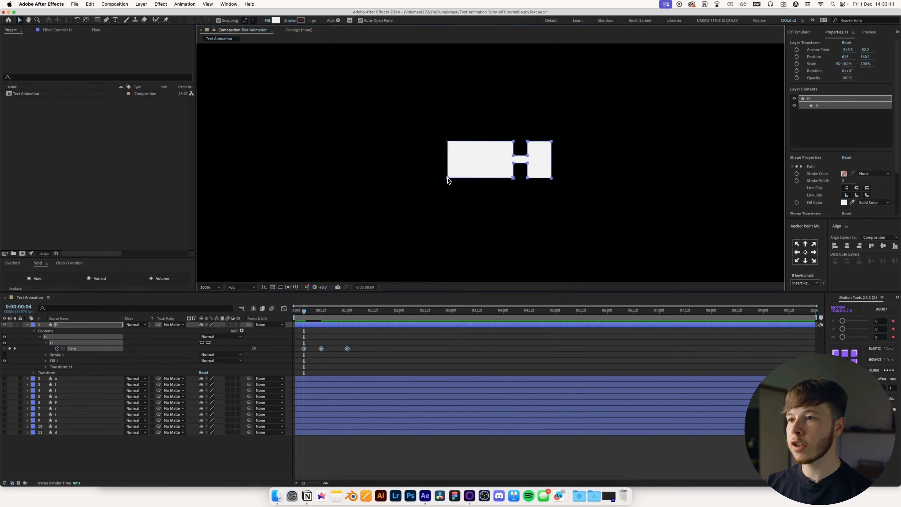
left_click(449, 157)
left_click_drag(447, 181, 503, 179)
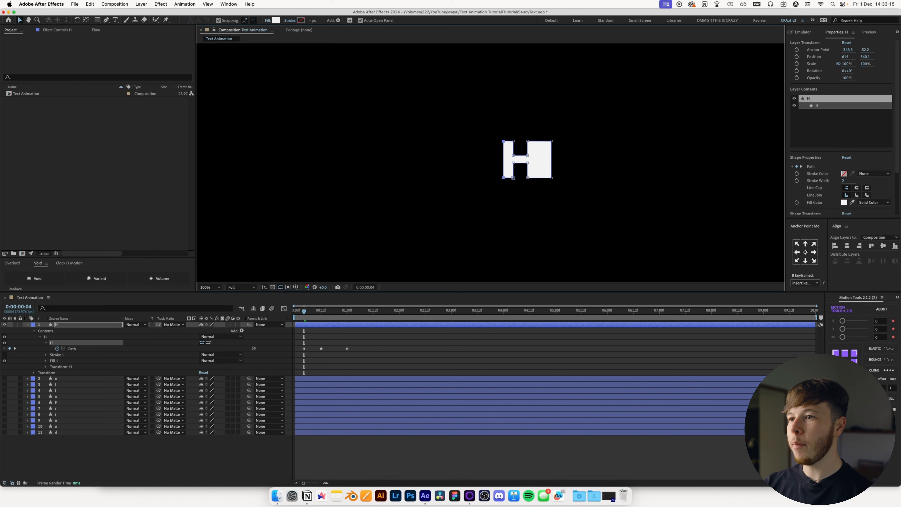
Lengthen the H's crossbar at 0:00:00:04 by moving the whole right stem further right
left_click_drag(550, 178, 526, 126)
key("super+z")
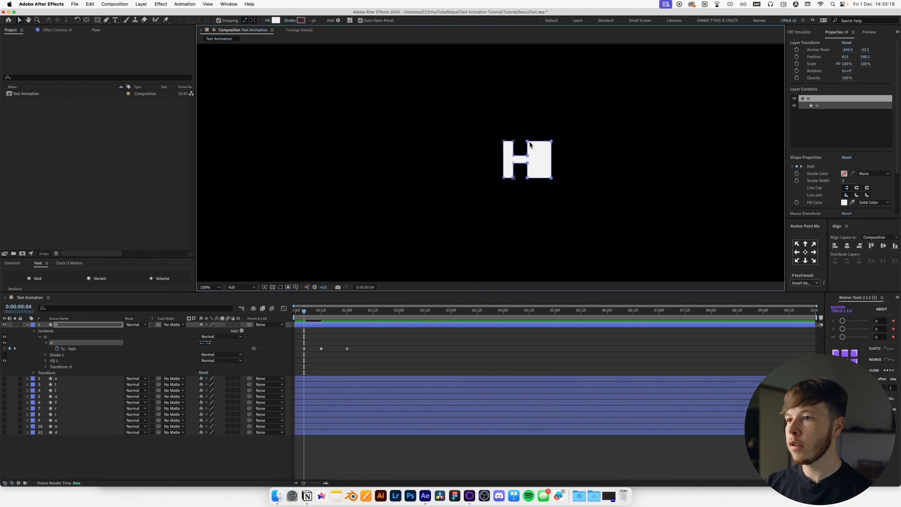
left_click_drag(527, 156, 583, 157)
key("F2")
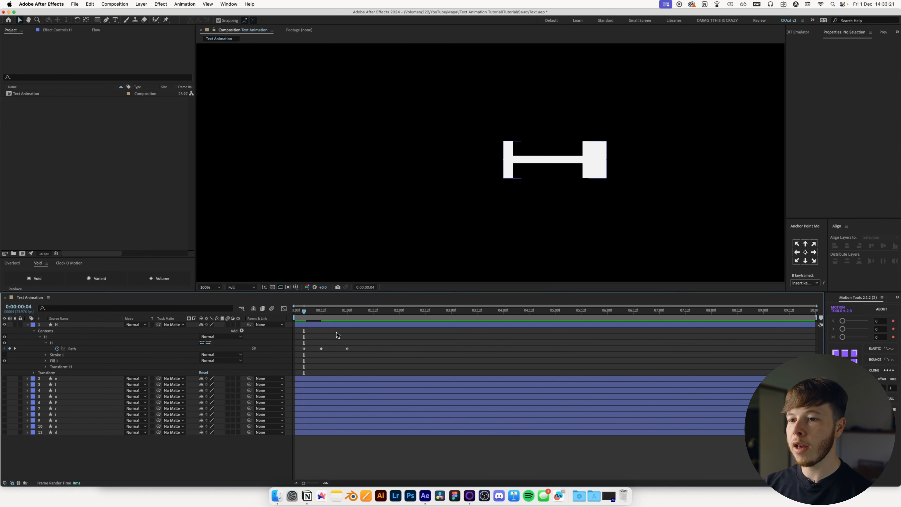
Preview the H's path animation, and hide the collapsed H layer
mouse_move(304, 312)
left_mouse_down()
mouse_move(350, 312)
mouse_move(301, 312)
left_mouse_up()
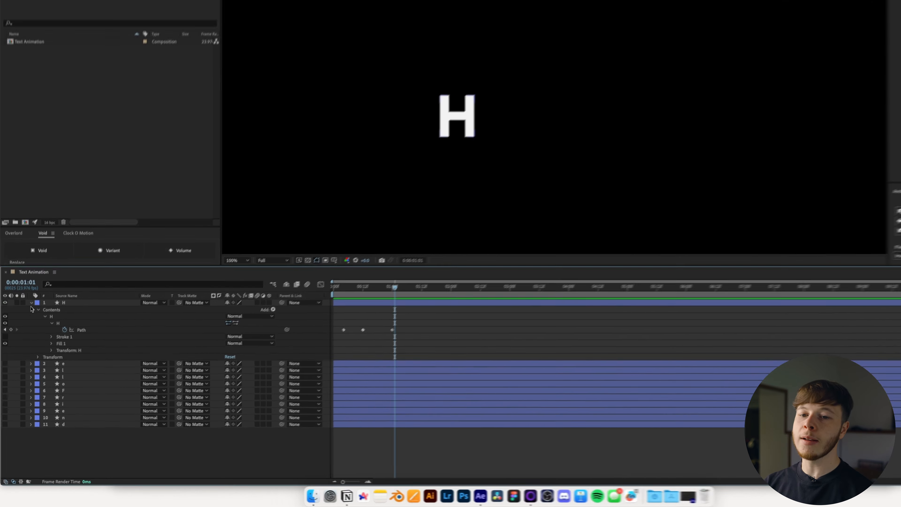
left_click(28, 325)
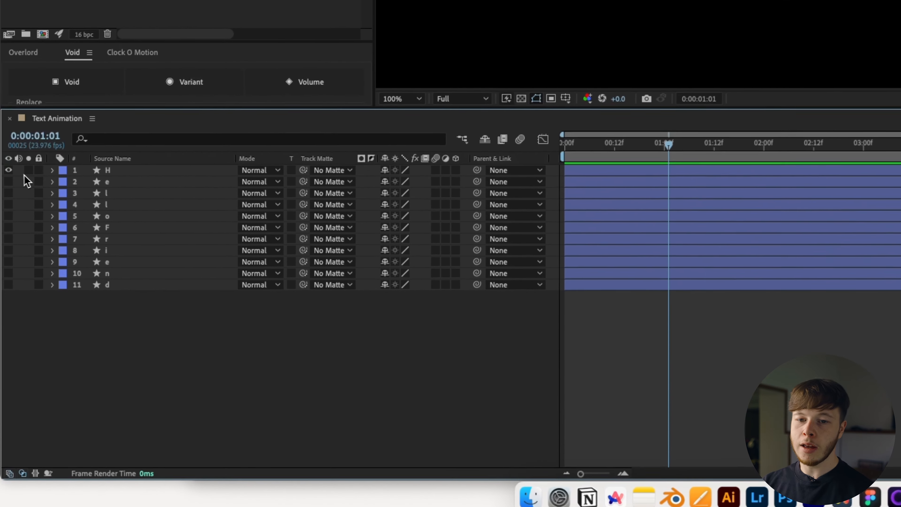
left_click(4, 325)
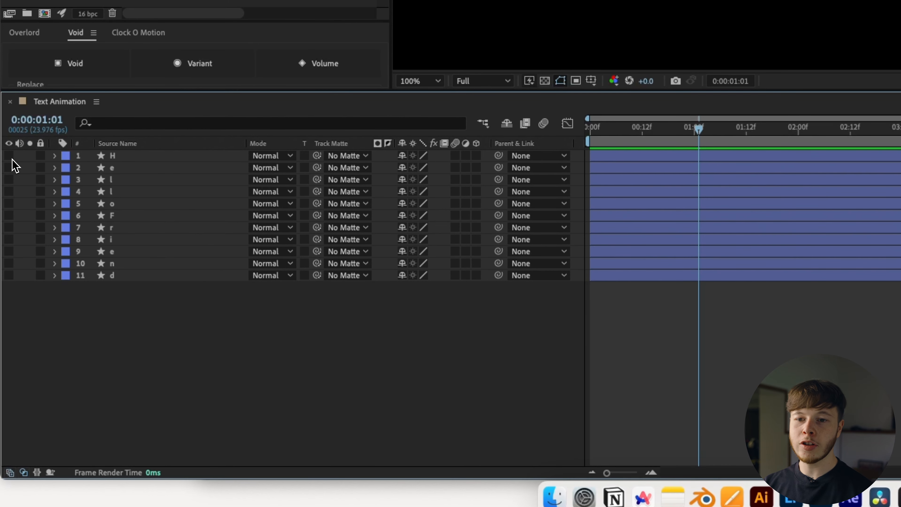
Make the e, l, l and o layers of the word Hello visible
left_click(122, 170)
left_click(107, 204, "shift")
left_click(9, 203)
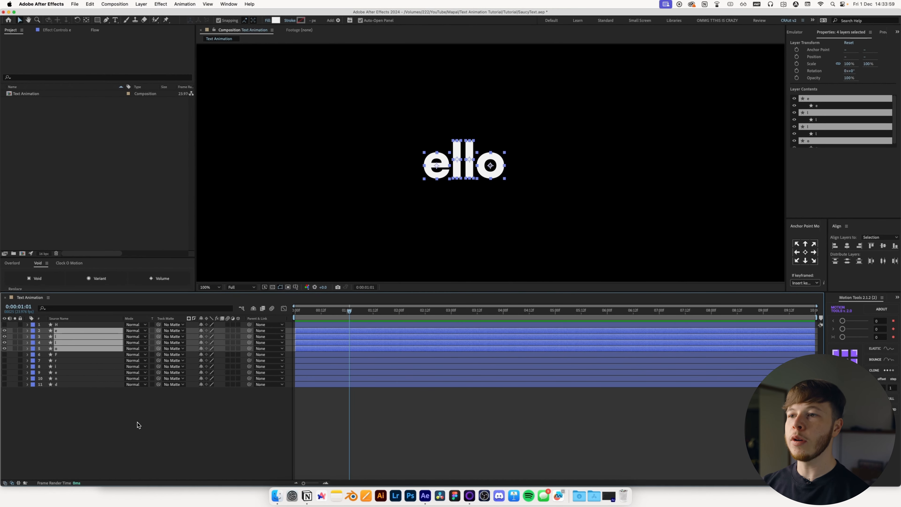
left_click(139, 424)
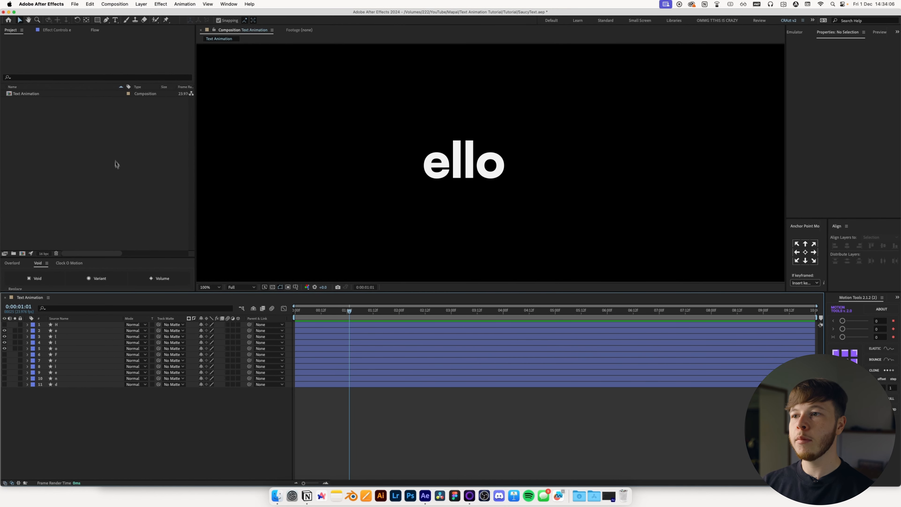
Duplicate the o layer of Hello and align the copy precisely over the e
left_click(62, 348)
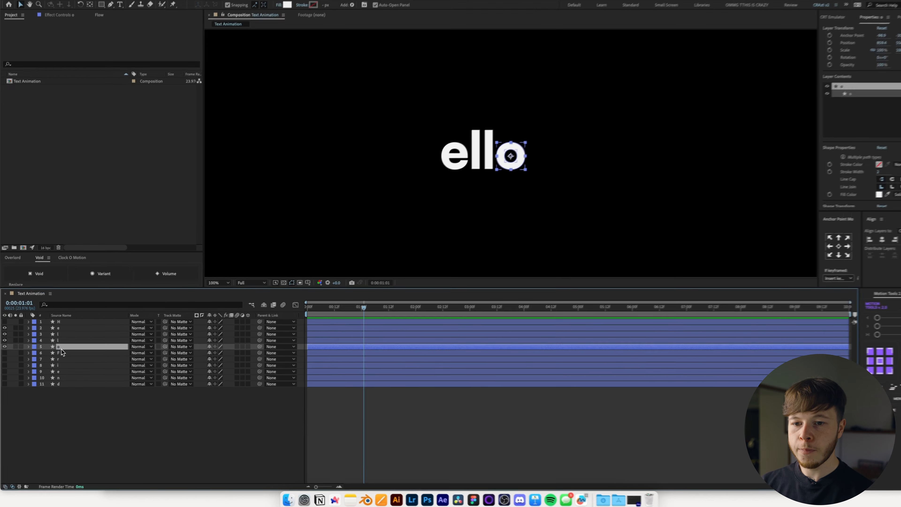
key("ctrl+d")
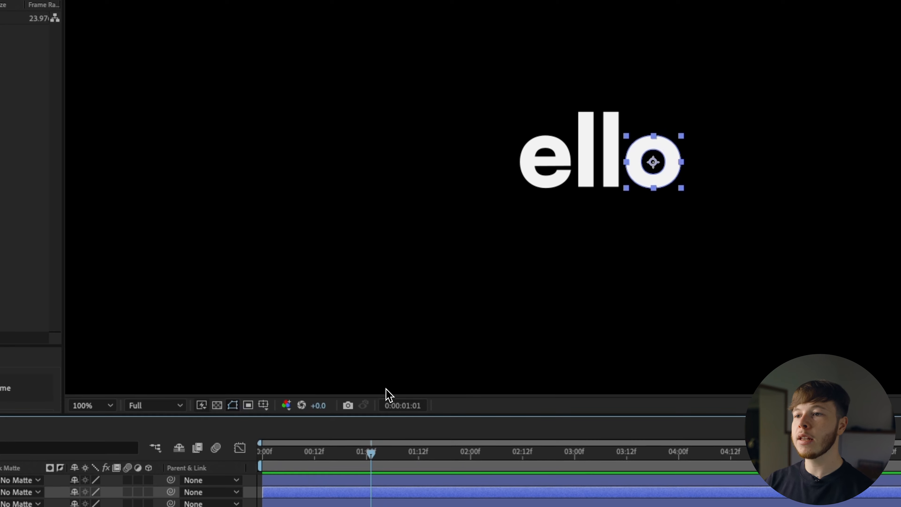
left_click_drag(665, 189, 557, 199)
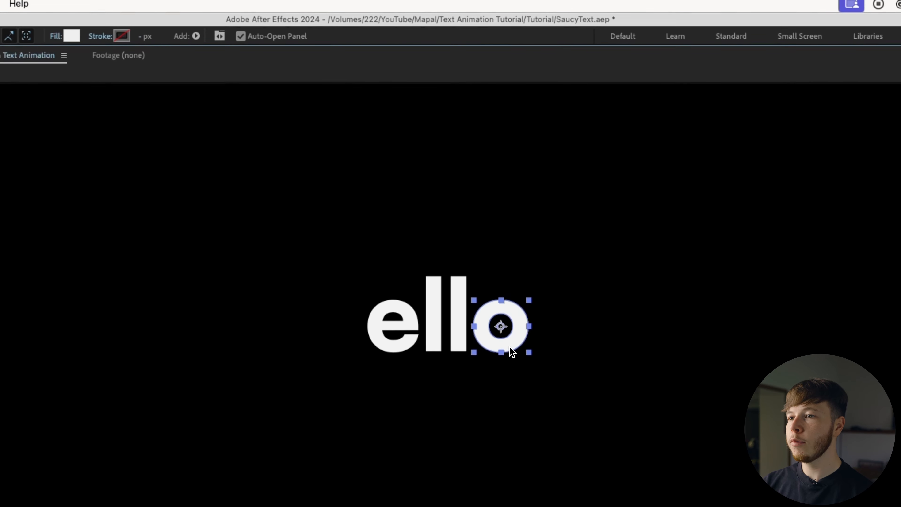
left_click_drag(400, 360, 401, 362)
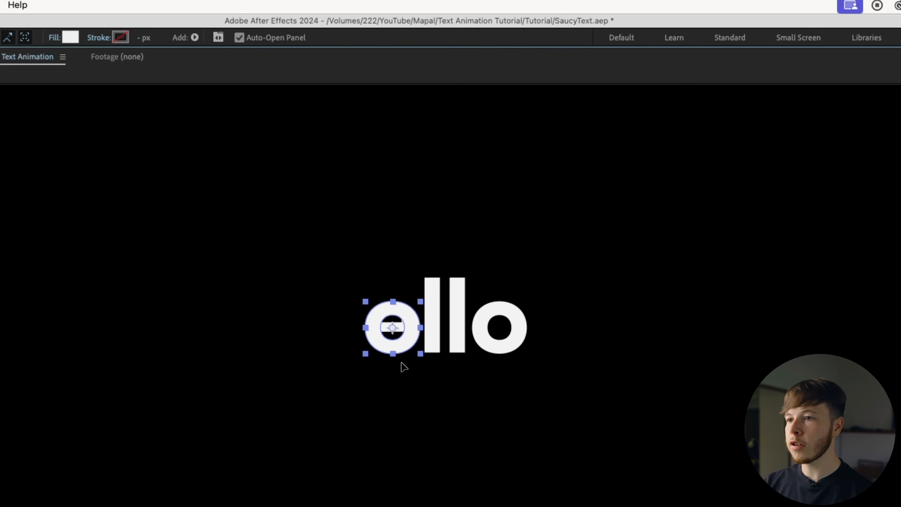
key("period")
key("Left")
key("Down")
key("Right")
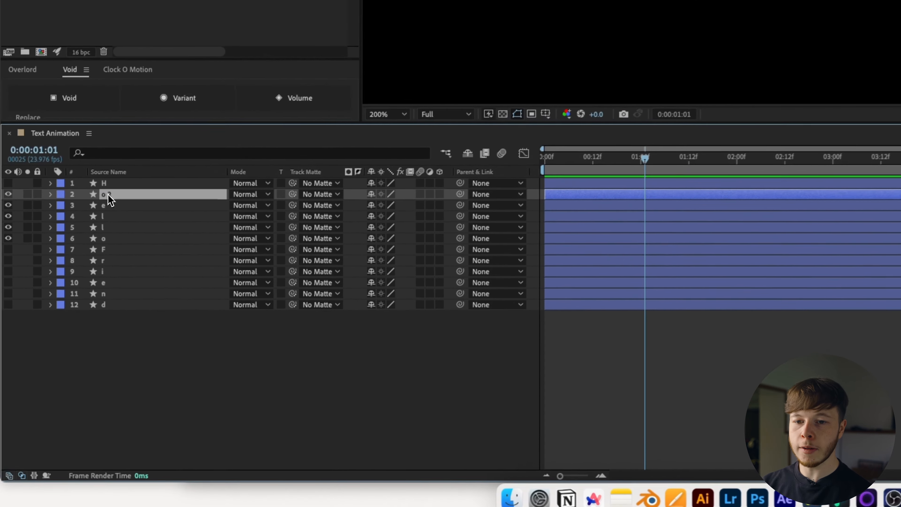
Set the label color of the duplicated o layer and the e layer beneath it to Yellow
left_click(115, 184, "shift")
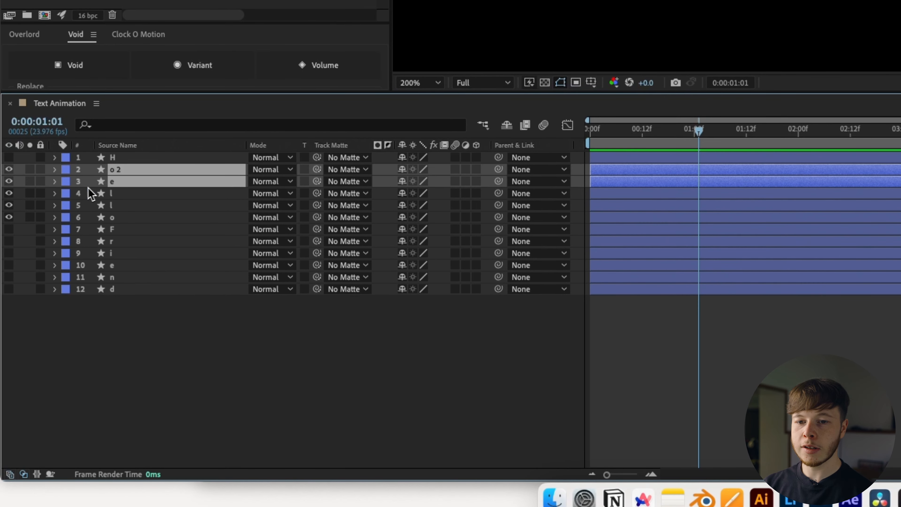
left_click(65, 182)
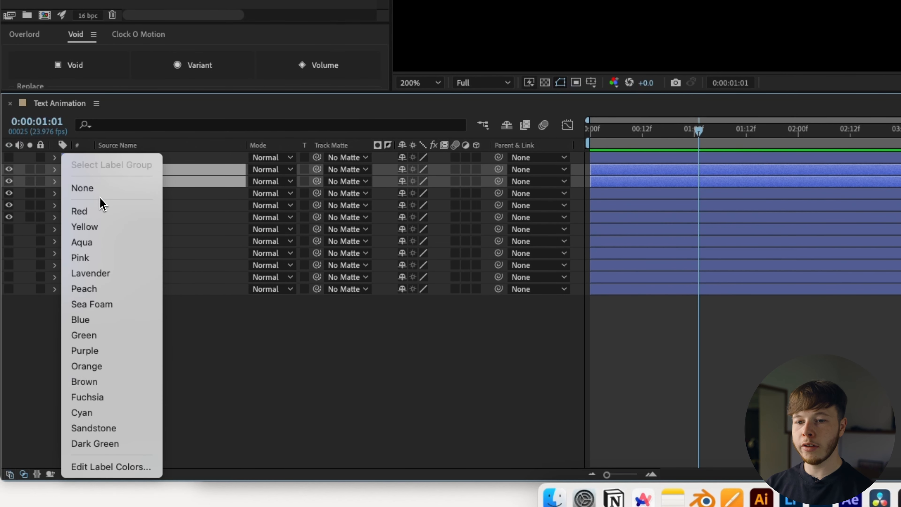
left_click(103, 229)
left_click(235, 342)
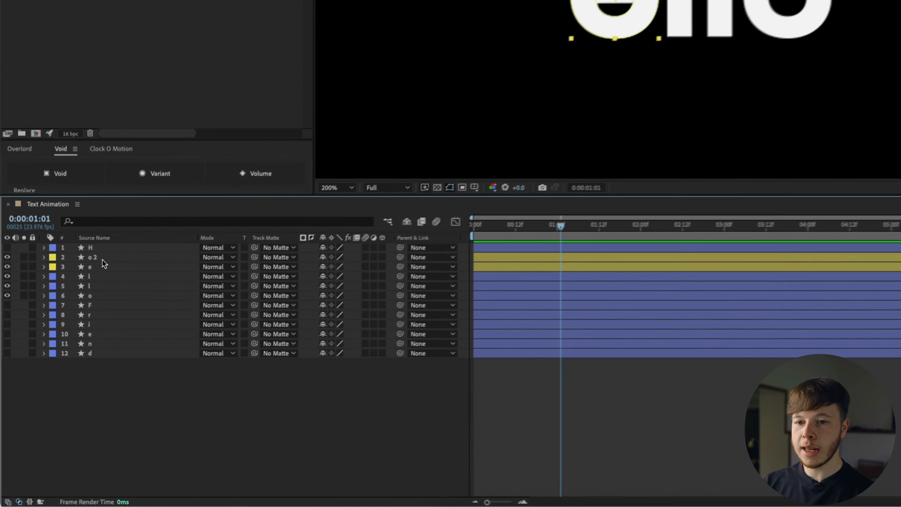
Enable Position keyframes at 0:00:02:00 for the o 2 layer and the o layer of Hello
left_click(127, 169)
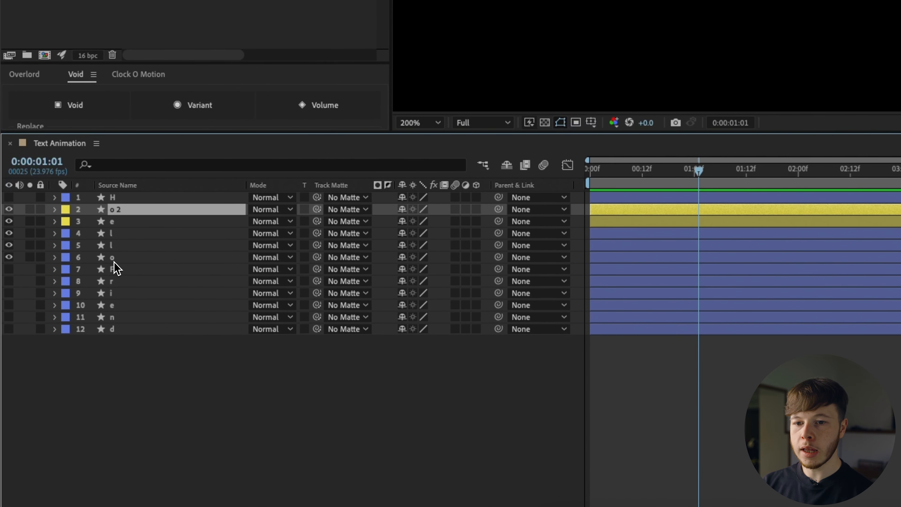
left_click(113, 263, "ctrl")
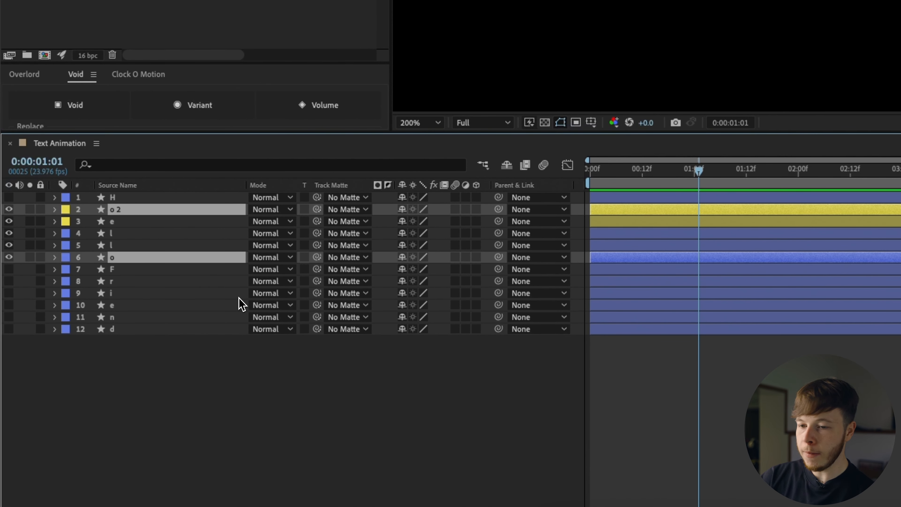
key("p")
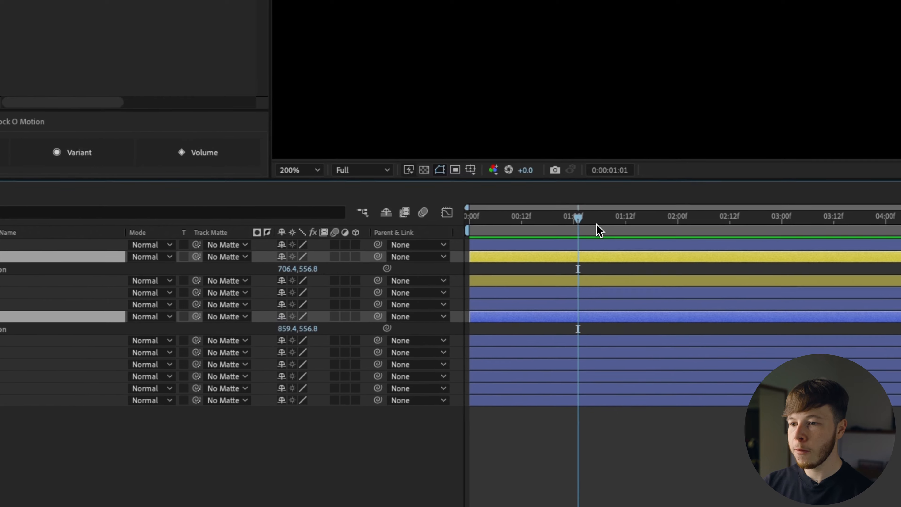
left_click_drag(596, 224, 678, 239)
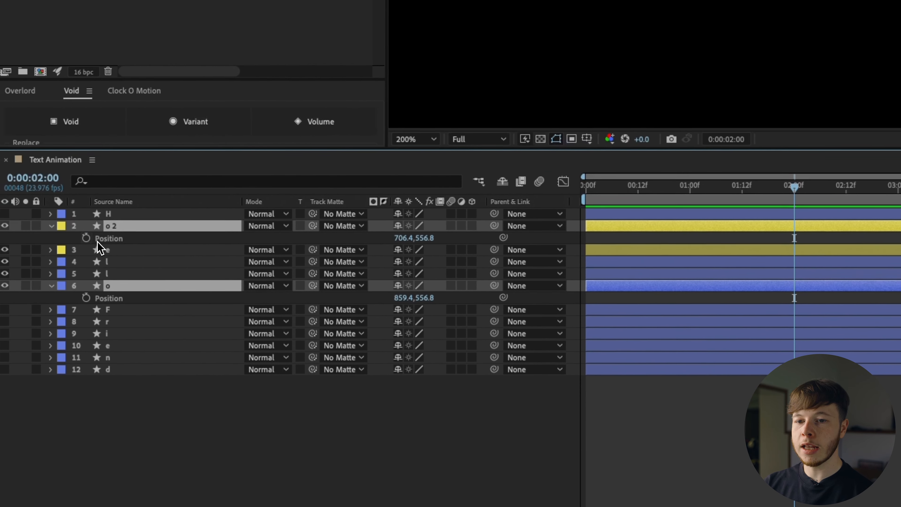
left_click(47, 248)
At 0:00:01:12, move the final o of Hello horizontally to X 781.4, centered over the two l's
left_click_drag(755, 208, 726, 205)
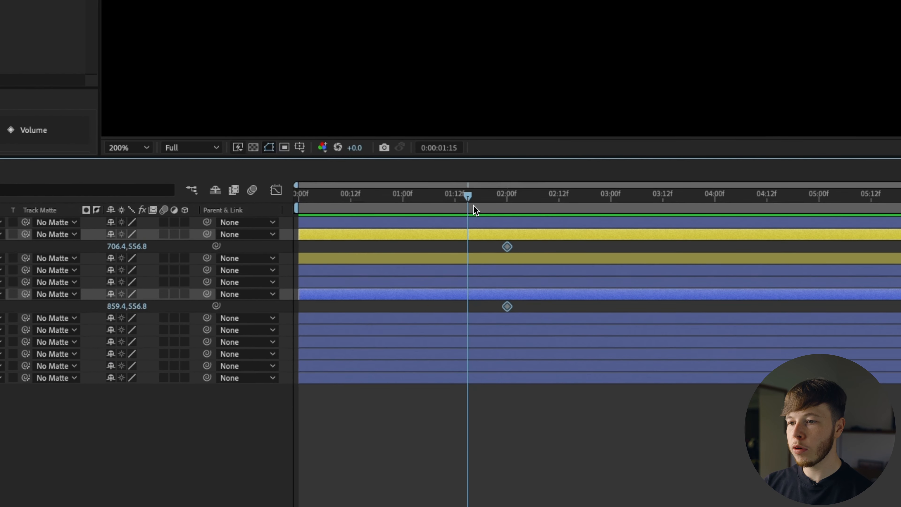
left_click_drag(480, 203, 457, 215)
left_click(384, 420)
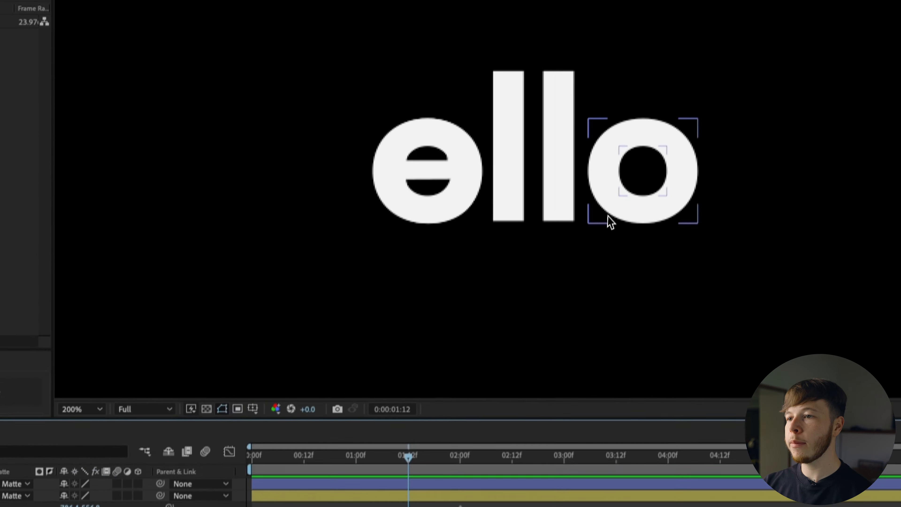
left_click_drag(613, 277, 502, 277)
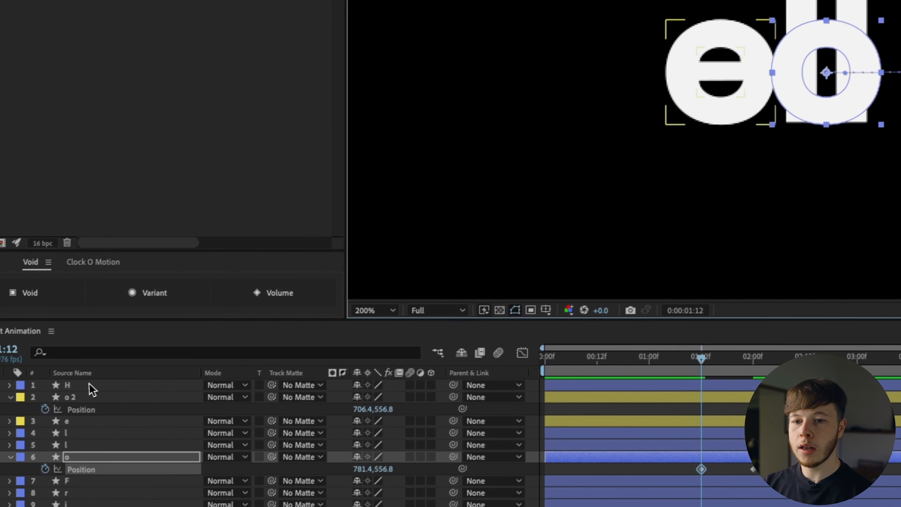
At 0:00:01:12, move the o 2 layer to X 781.4 to match the other o, and trim its start to that frame
left_click(89, 396)
left_click_drag(419, 281, 487, 281)
left_click_drag(564, 241, 599, 237)
left_click_drag(377, 316, 404, 316)
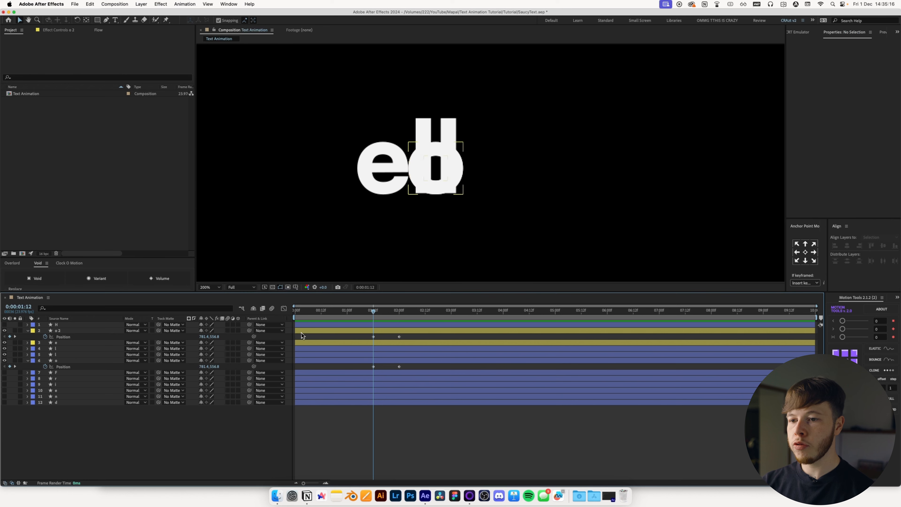
left_click_drag(295, 331, 384, 328)
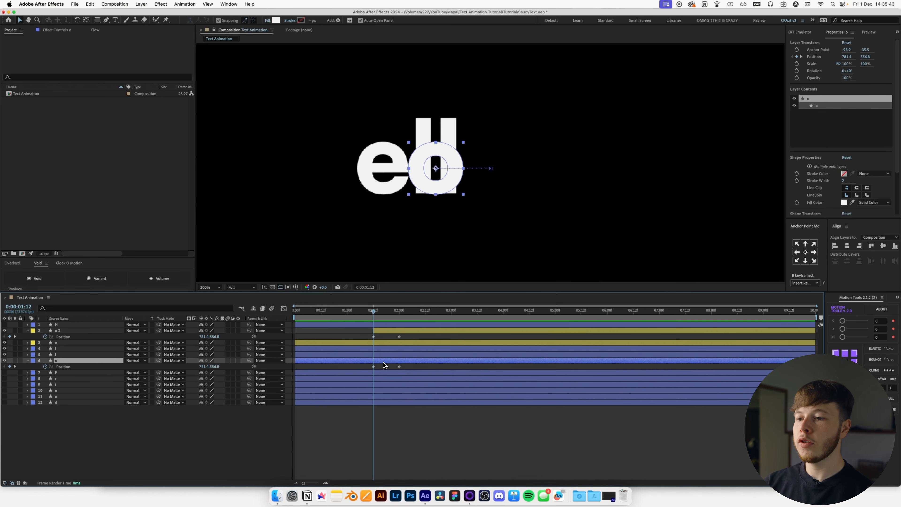
Expand the o layer's contents and enable keyframes at 0:00:01:07 for both its outer and inner paths
left_click(27, 360)
left_click(28, 361)
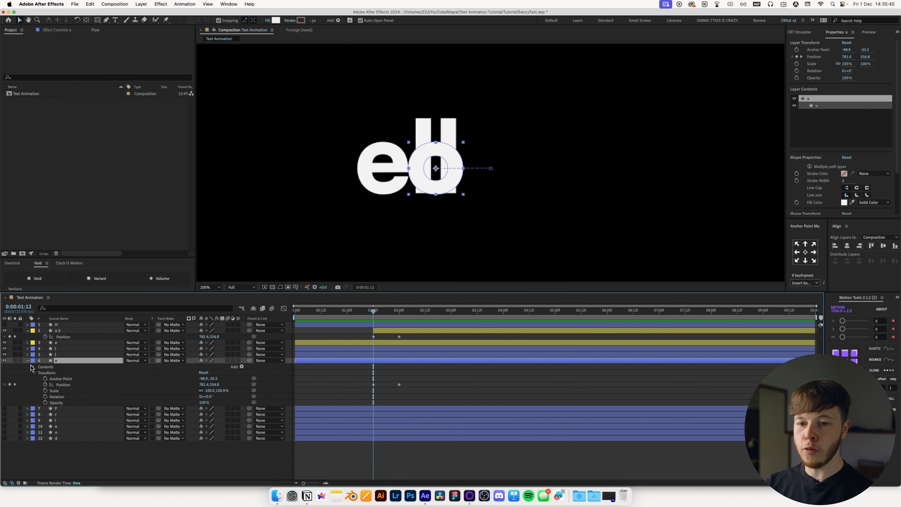
left_click(34, 367)
left_click(40, 378)
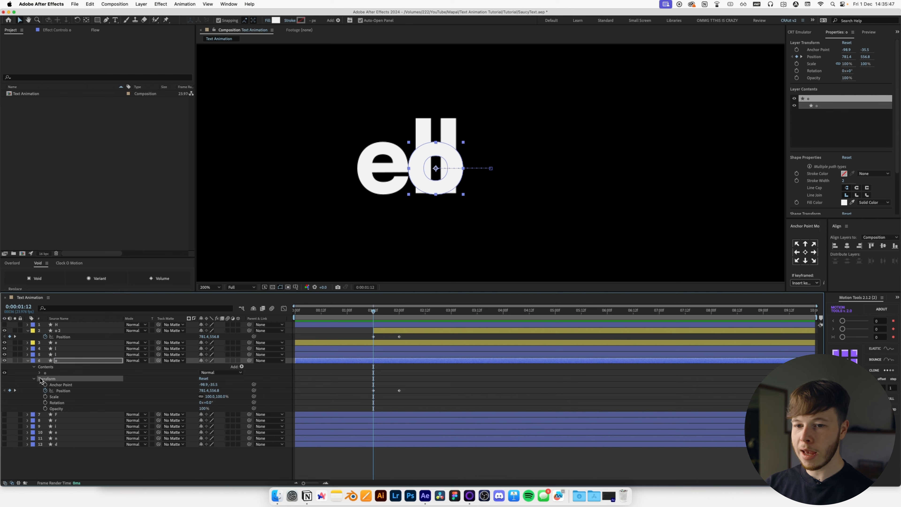
left_click(39, 373)
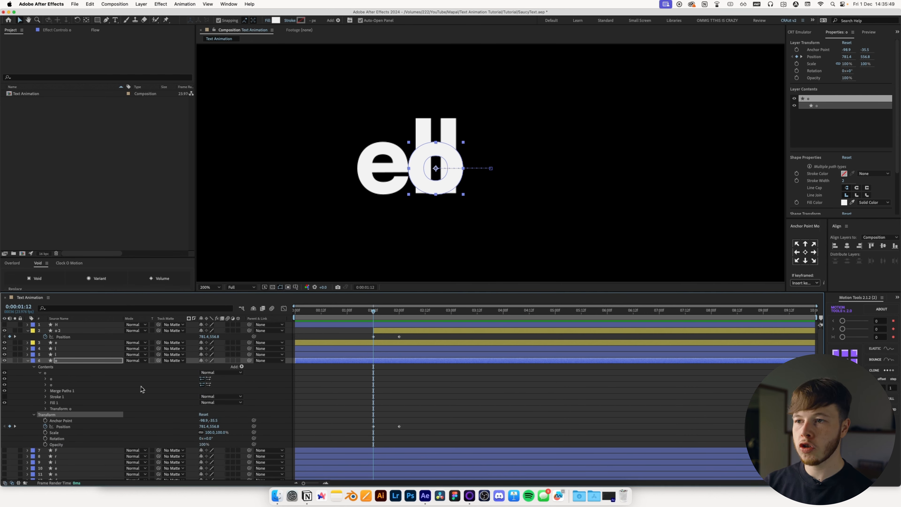
left_click_drag(373, 313, 360, 319)
left_click(46, 385)
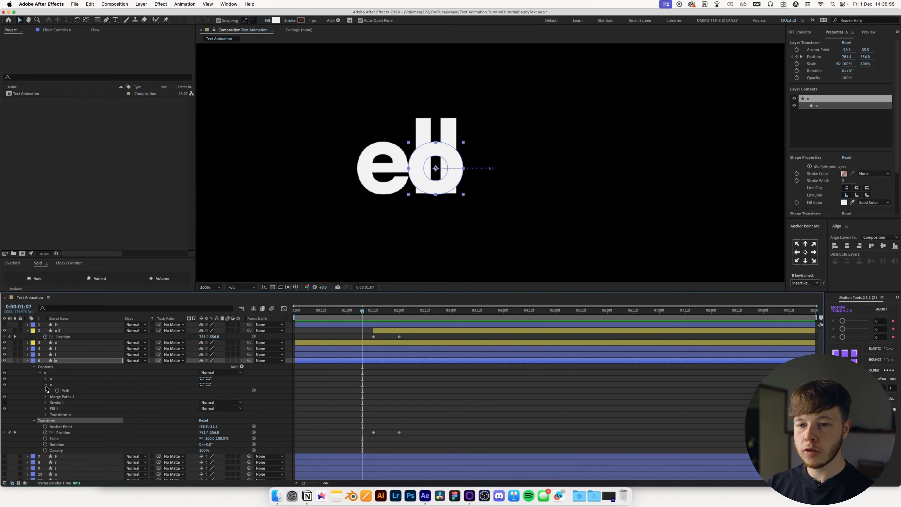
left_click(45, 378)
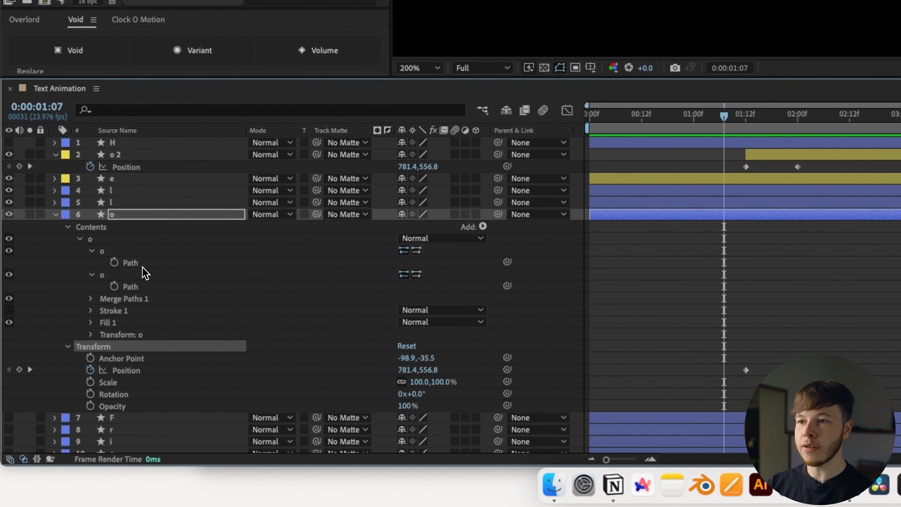
left_click(70, 386)
left_click(114, 262)
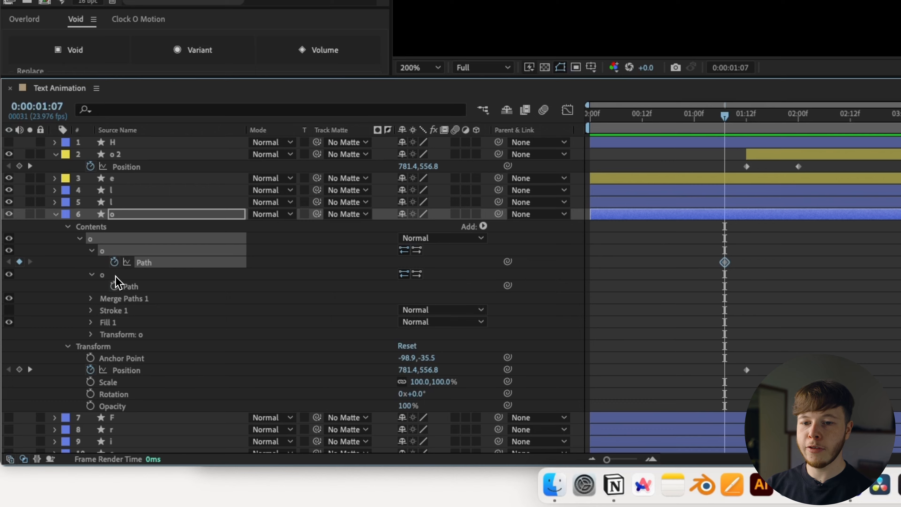
left_click(114, 286)
At 0:00:01:03, squash the o by lowering the upper points of its outer and inner paths
left_click_drag(713, 121, 694, 121)
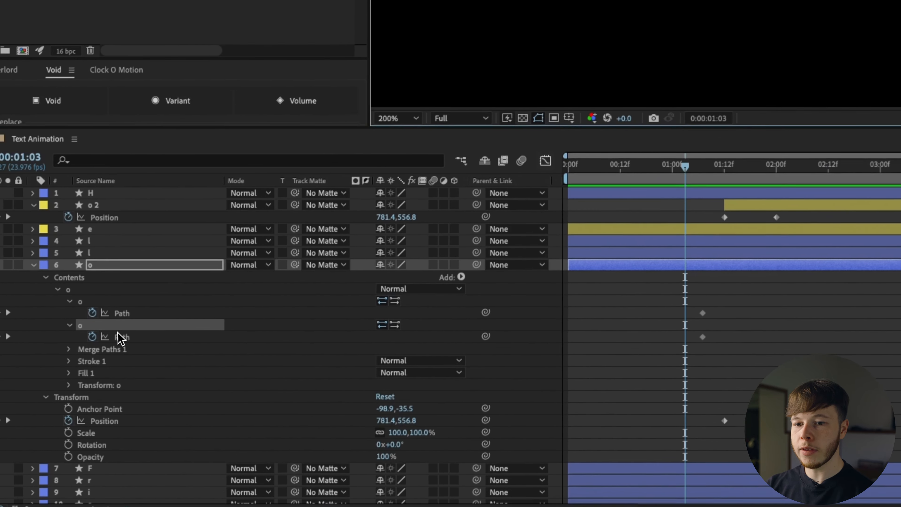
left_click(119, 335)
left_click(552, 118, "shift")
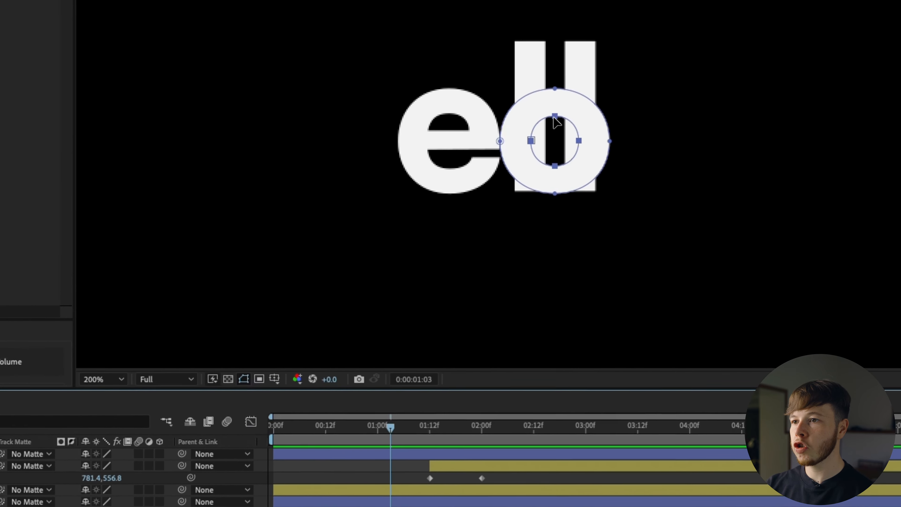
left_click_drag(552, 118, 553, 123)
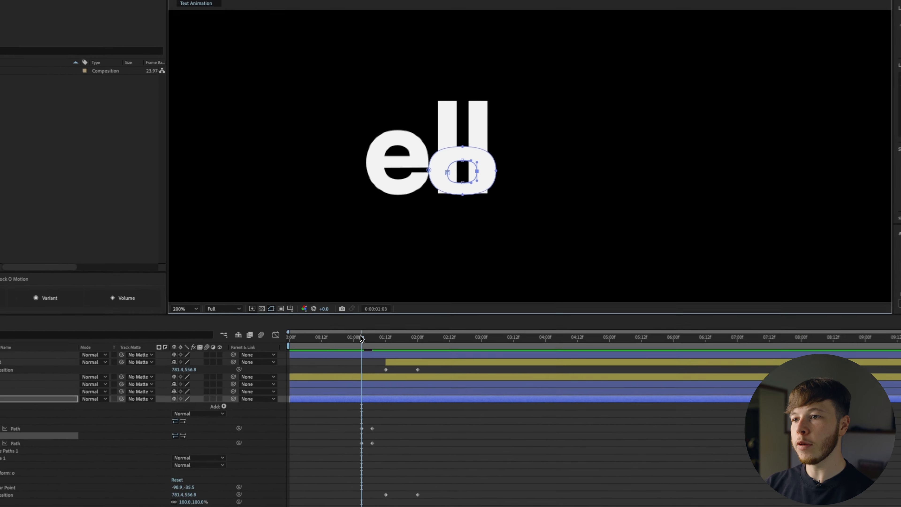
left_click_drag(388, 429, 400, 429)
Copy the unsquashed keyframes of both o paths and paste them at 0:00:00:22
left_click_drag(360, 314, 343, 313)
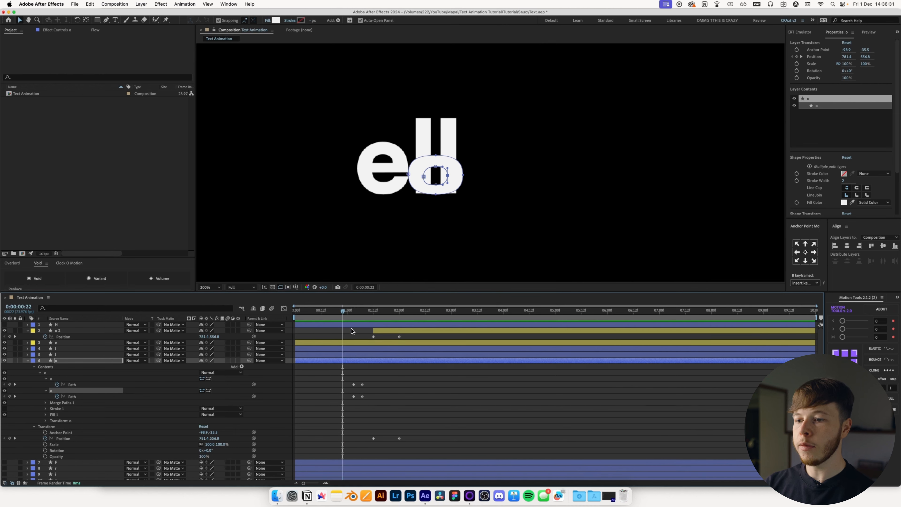
left_click_drag(372, 381, 359, 401)
key("super+c")
key("super+v")
key("super+c")
key("super+v")
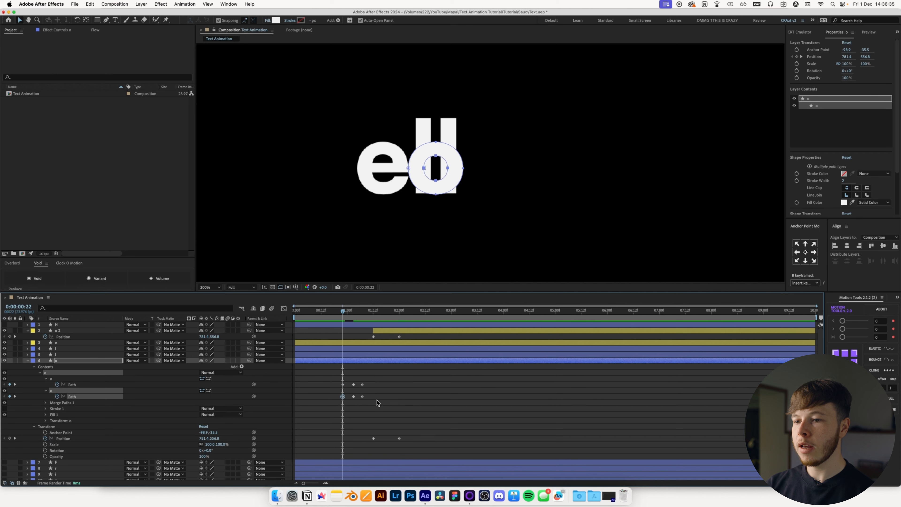
Preview the squash, and shift the first keyframes of both o paths earlier to 0:00:00:20
left_click_drag(343, 312, 362, 312)
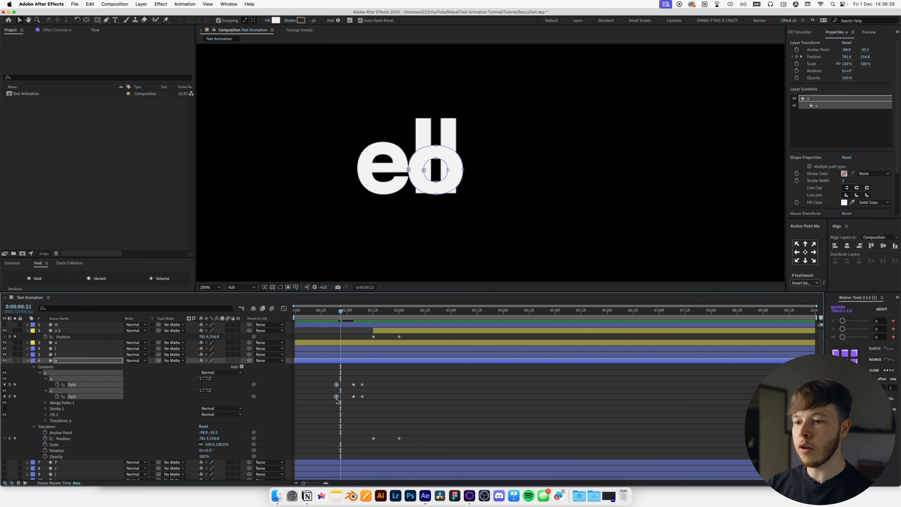
left_click_drag(336, 398, 338, 400)
left_click(389, 429)
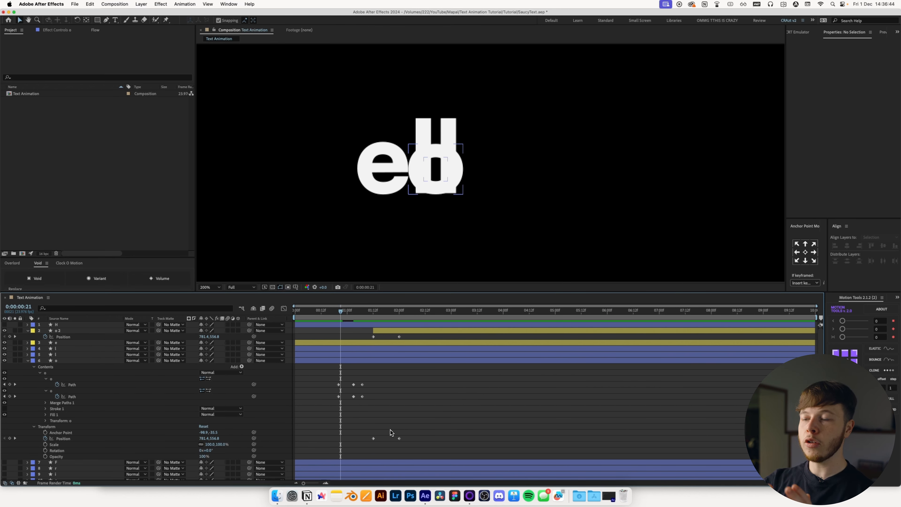
Add a Position keyframe for the o at 0:00:01:03, and raise the letter above the word at 0:00:00:20
left_click(369, 361)
left_click_drag(343, 315, 354, 316)
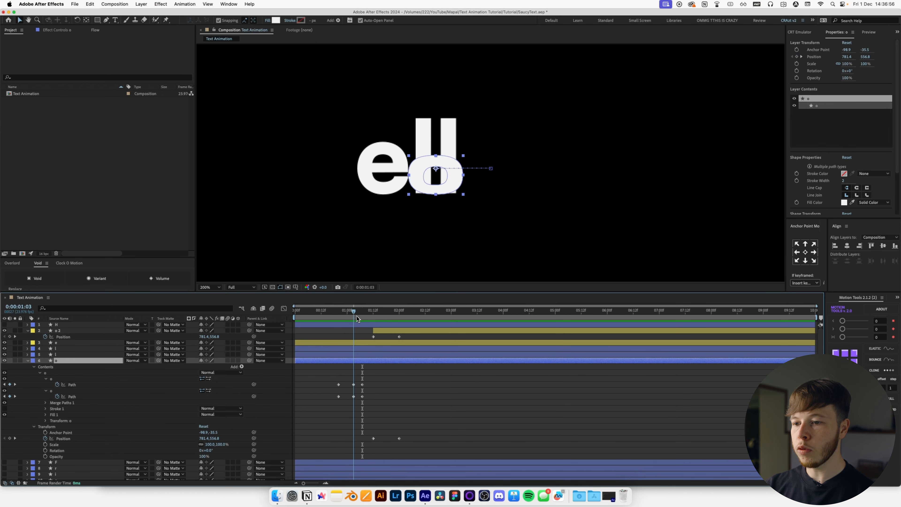
left_click(10, 439)
key("j")
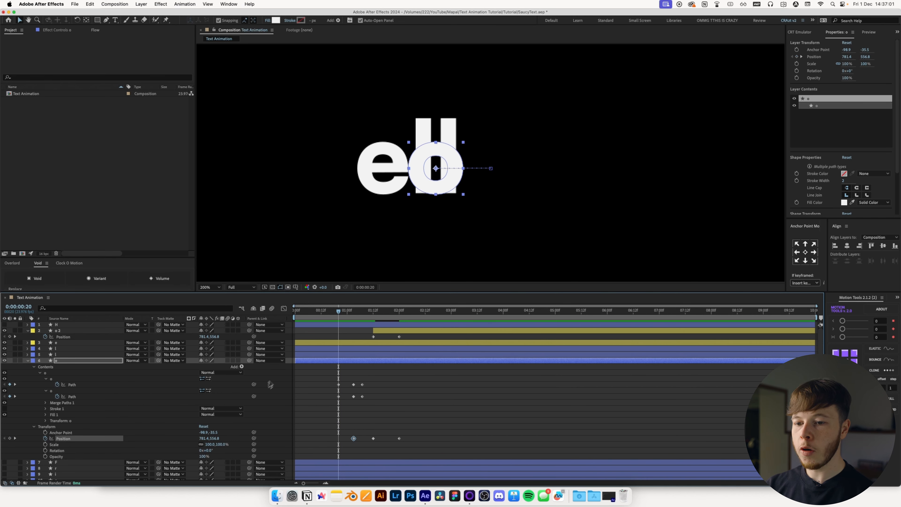
left_click_drag(210, 442, 191, 441)
mouse_move(339, 314)
left_mouse_down()
mouse_move(364, 314)
mouse_move(347, 314)
left_mouse_up()
Retime the o's drop: shift the first path keyframes to 0:00:00:22 and the landing Position keyframe slightly ahead of the squash
left_click_drag(357, 429, 336, 445)
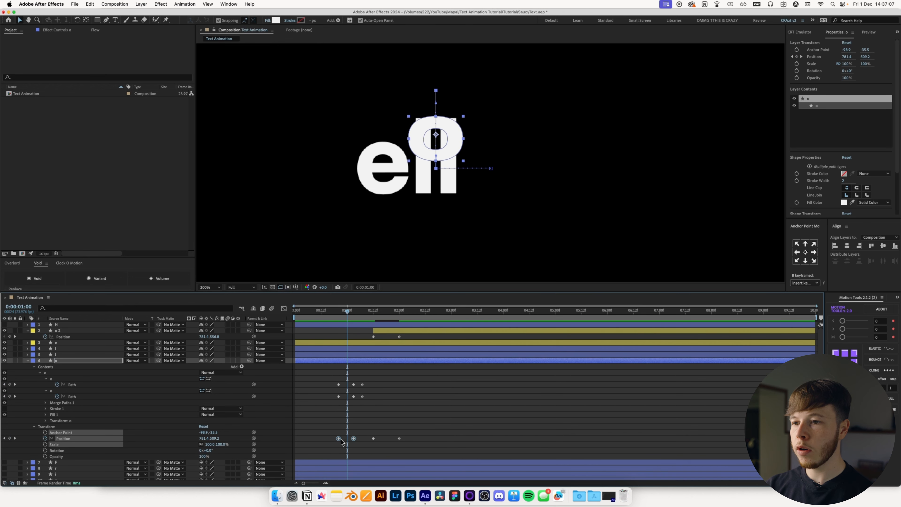
left_click_drag(347, 311, 353, 311)
left_click_drag(330, 372, 342, 396)
left_click(346, 405)
mouse_move(353, 312)
left_mouse_down()
mouse_move(339, 312)
mouse_move(355, 320)
left_mouse_up()
mouse_move(357, 433)
left_mouse_down()
mouse_move(335, 442)
mouse_move(350, 438)
left_mouse_up()
left_click(347, 317)
left_click_drag(347, 317, 321, 320)
Raise the o's starting position at 0:00:00:18 to Y 359.8
left_click(334, 311)
key("F2")
left_click_drag(215, 438, 190, 440)
key("comma")
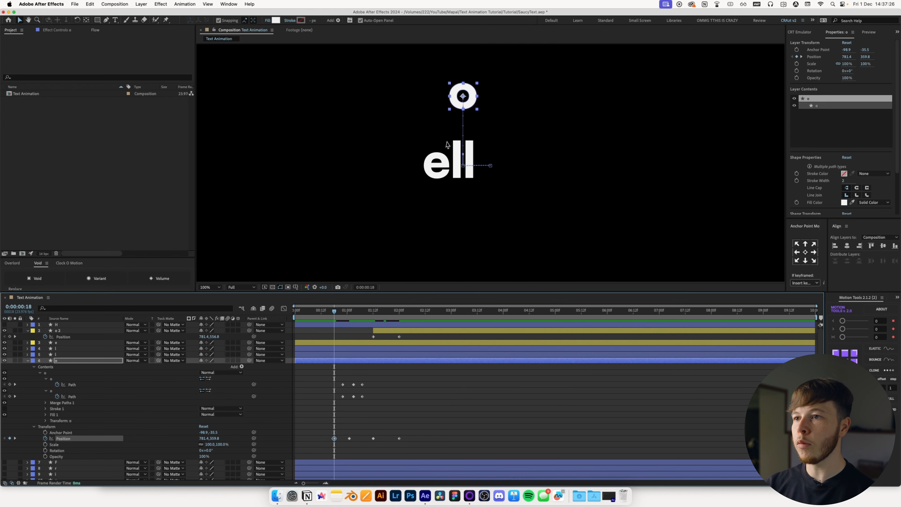
Preview the o dropping, squashing and splitting into the two letters
left_click(465, 402)
key("space")
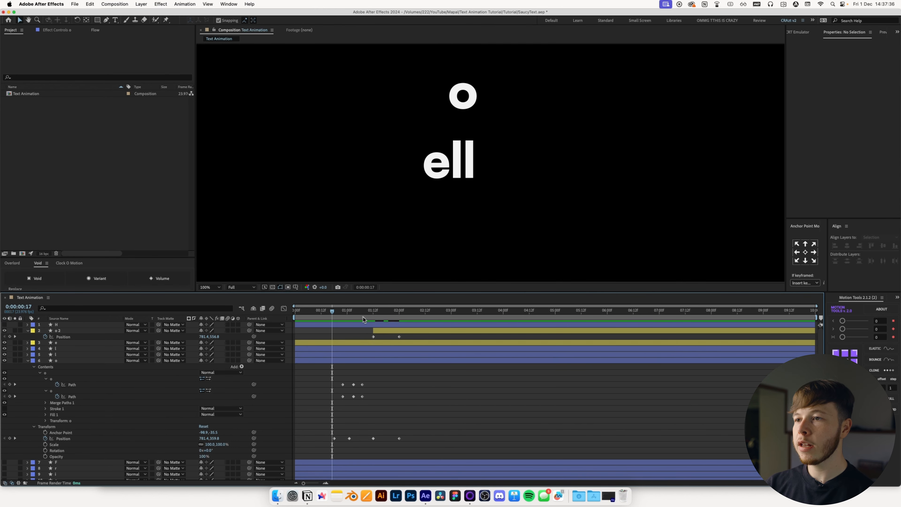
key("space")
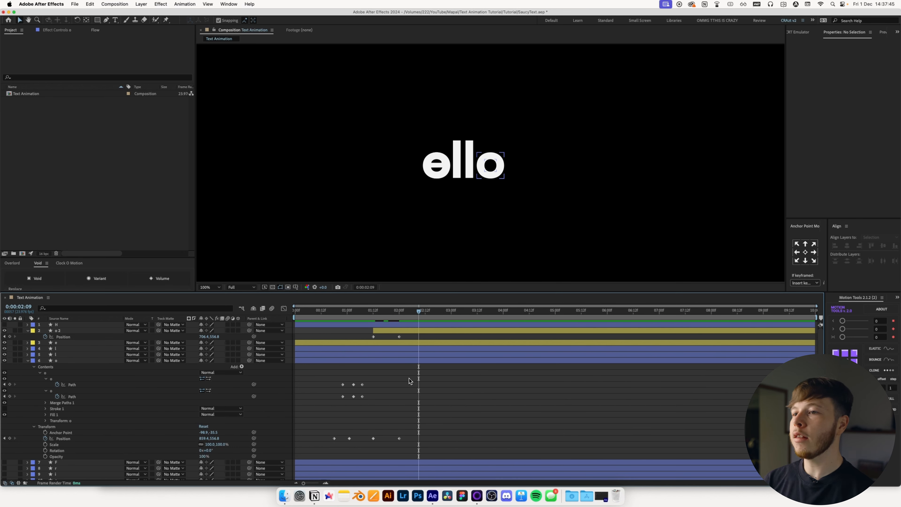
Unlink the o's Scale proportions, add a 100% Scale keyframe near its landing, and start the Position drop slightly earlier
left_click(357, 361)
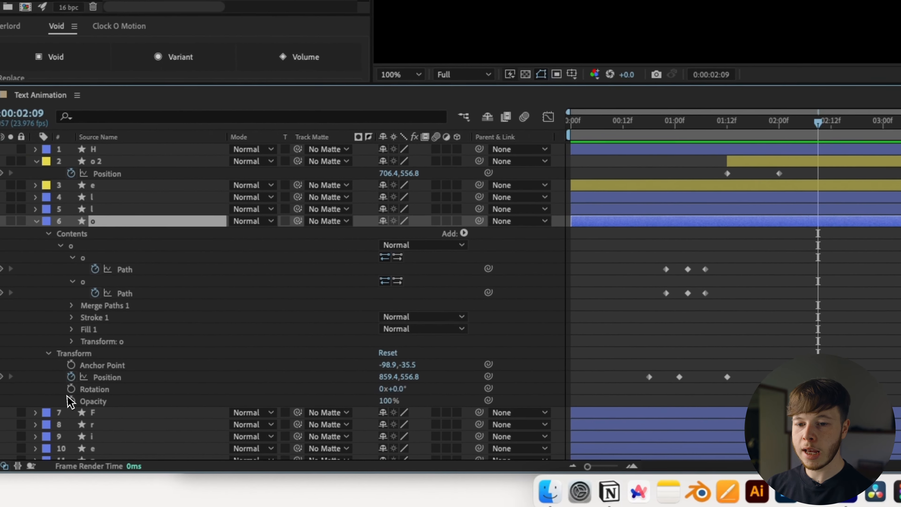
key("shift+s")
left_click(402, 382)
left_click_drag(766, 117, 672, 135)
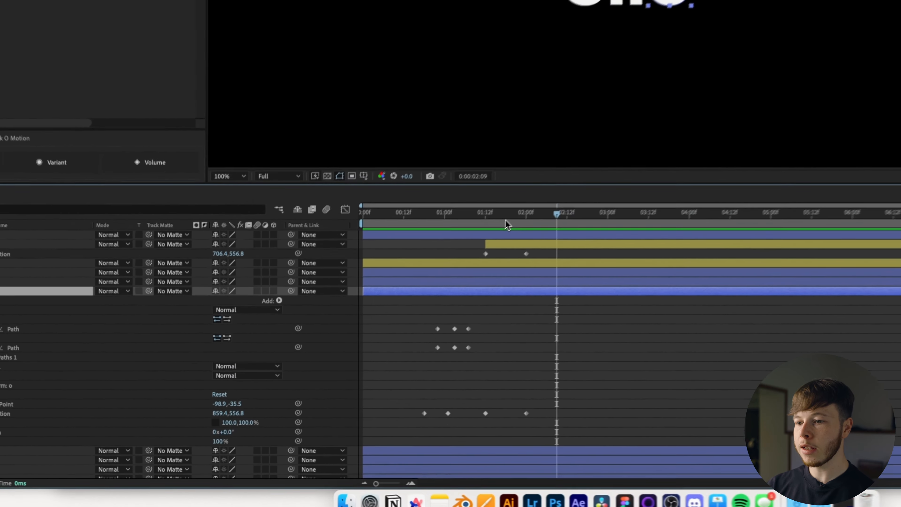
left_click_drag(337, 321, 341, 325)
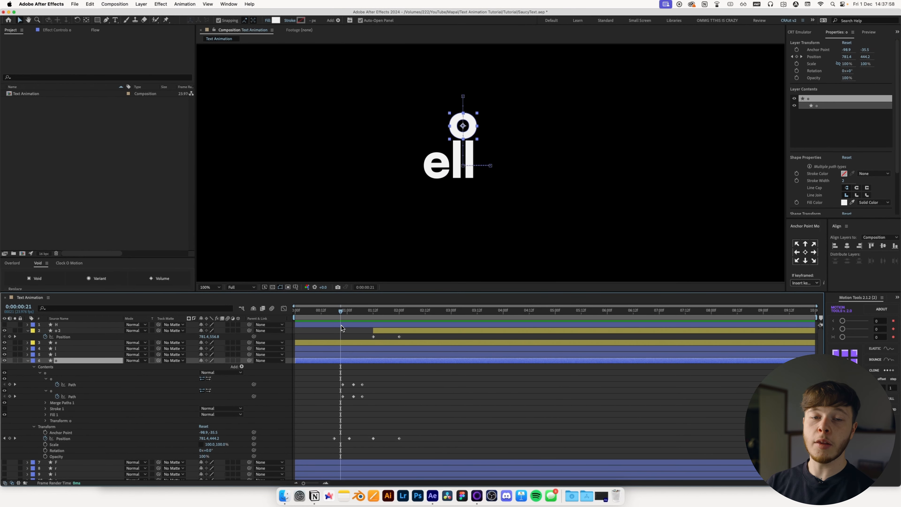
left_click(45, 443)
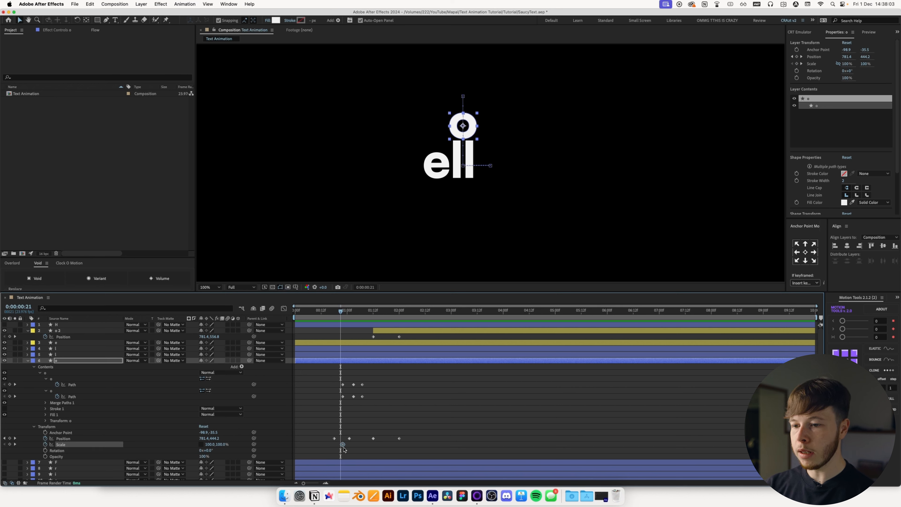
left_click_drag(334, 438, 345, 446)
Set the falling o's horizontal scale to 70%, check the drop, and show only the layer's keyframed properties
mouse_move(343, 314)
left_mouse_down()
mouse_move(354, 317)
mouse_move(338, 320)
left_mouse_up()
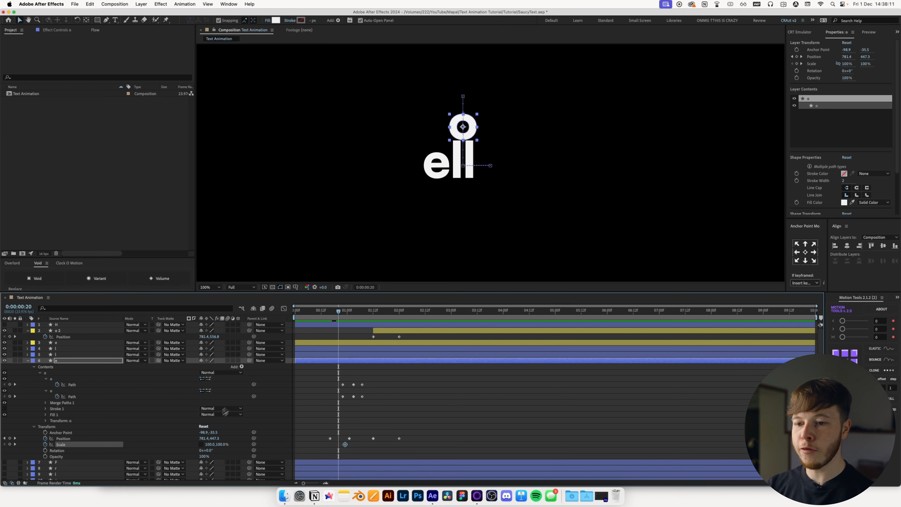
left_click_drag(211, 449, 200, 449)
left_click(290, 442)
mouse_move(339, 314)
left_mouse_down()
mouse_move(327, 315)
mouse_move(366, 321)
mouse_move(323, 320)
left_mouse_up()
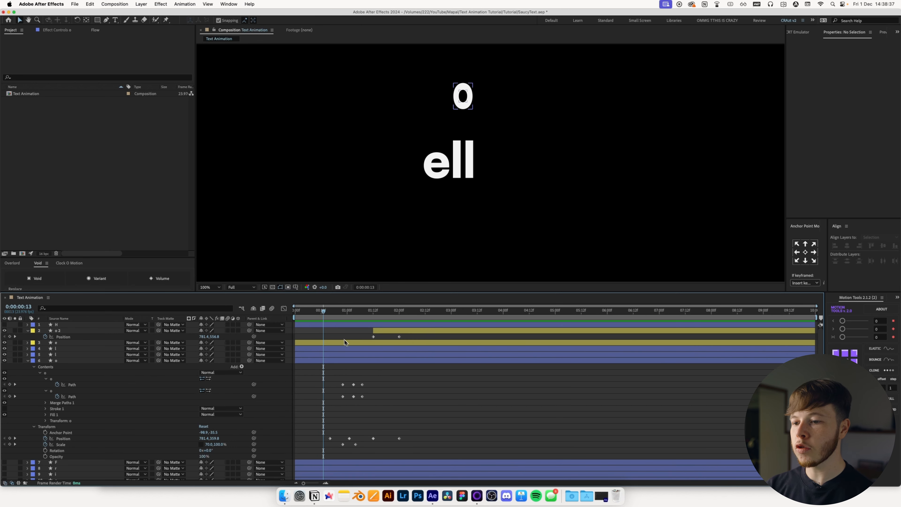
left_click(435, 395)
key("u")
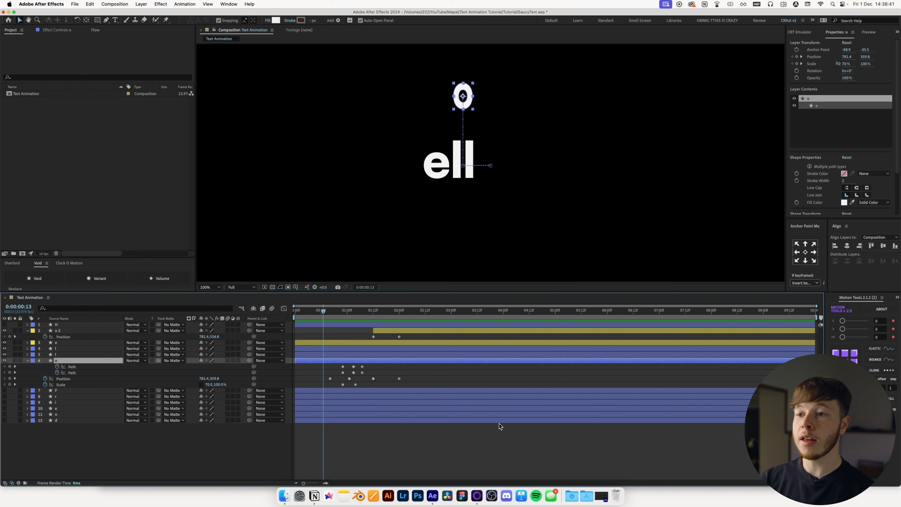
Preview the drop and split up to 0:00:02:02 and turn on the H layer's visibility
key("space")
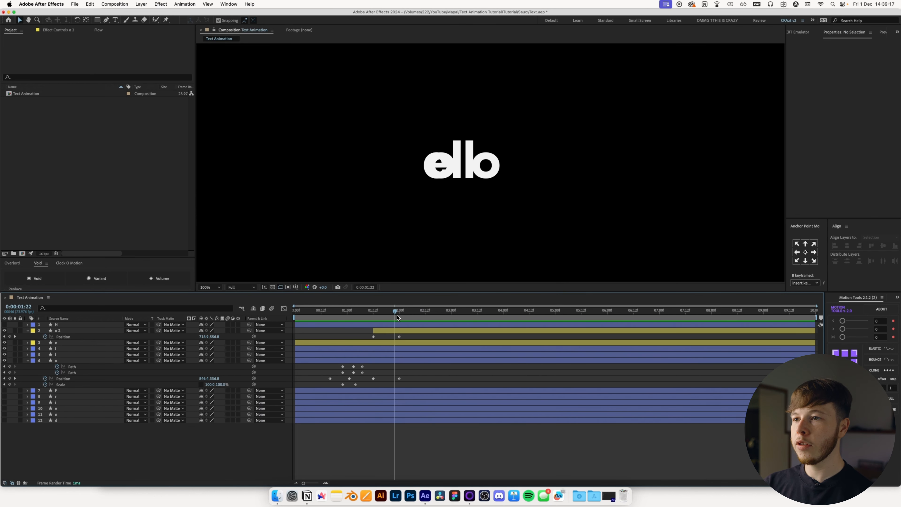
left_click_drag(395, 315, 402, 316)
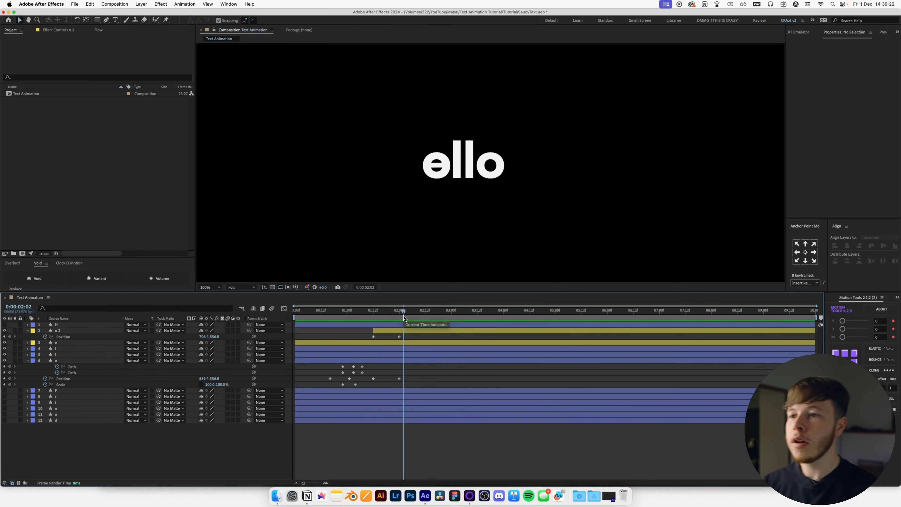
left_click(50, 343)
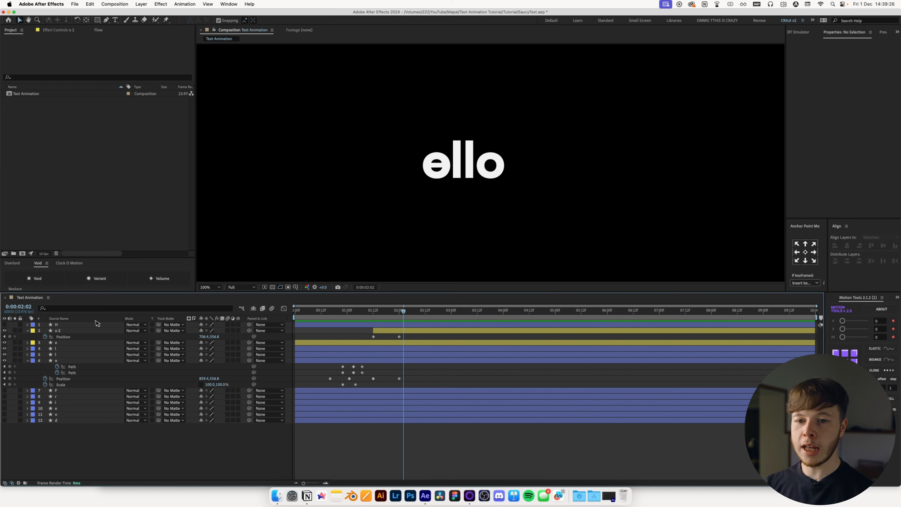
left_click(4, 326)
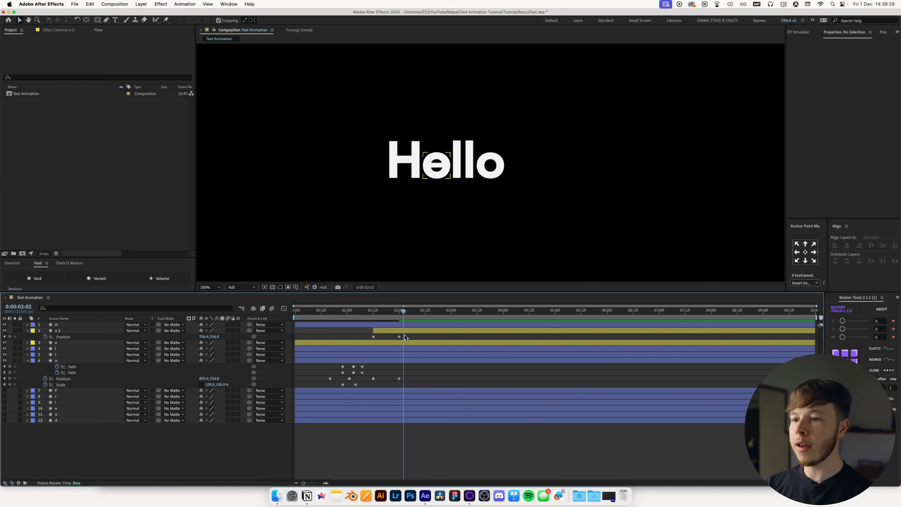
Keyframe the o 2 layer's Position X at 695.4 at 0:00:02:04, and restore its earlier resting position at 0:00:02:07
left_click_drag(404, 315, 407, 314)
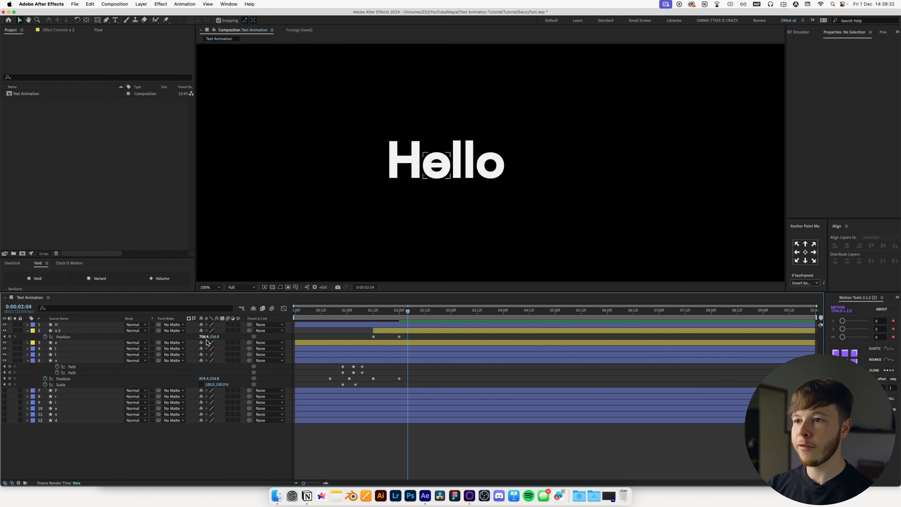
left_click_drag(206, 339, 203, 340)
left_click_drag(407, 315, 415, 317)
key("super+c")
key("super+v")
left_click_drag(413, 318, 406, 324)
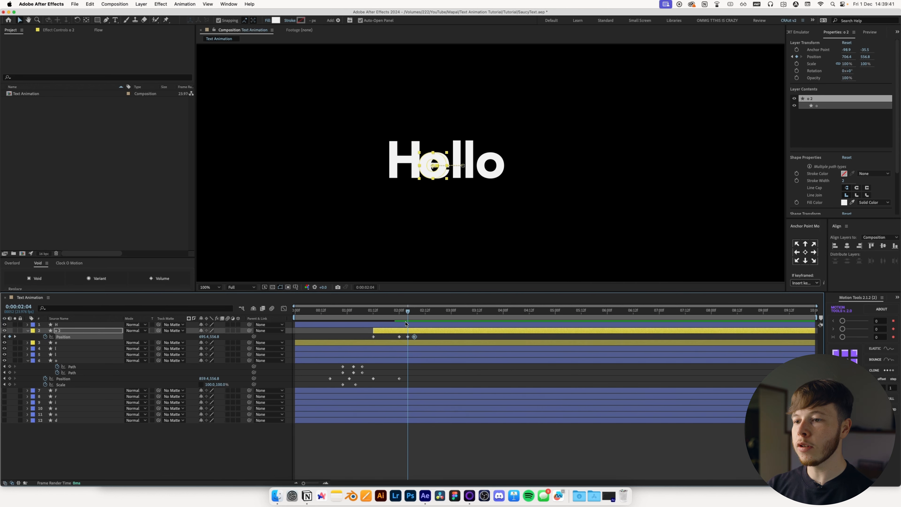
Add a Position keyframe to the e layer at 0:00:02:00 and set its X position to 694.3 at 0:00:02:04
left_click(371, 343)
key("p")
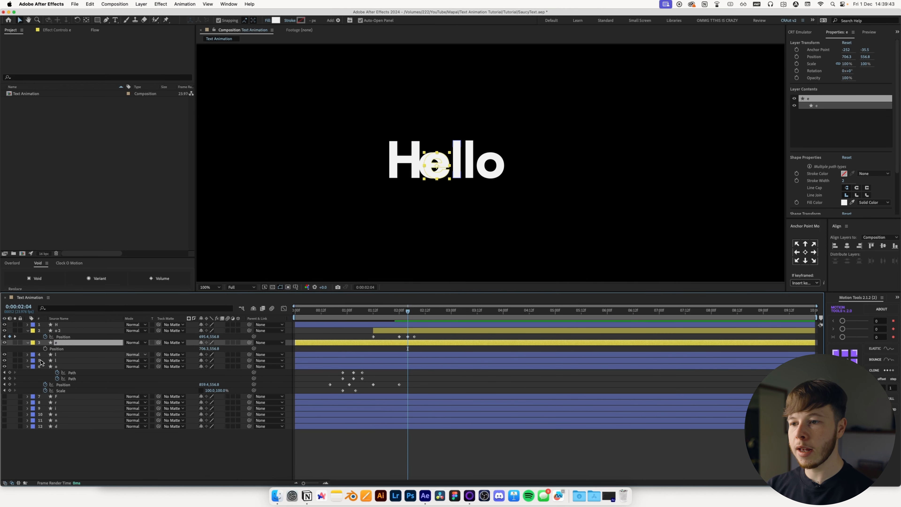
key("j")
key("alt+shift+p")
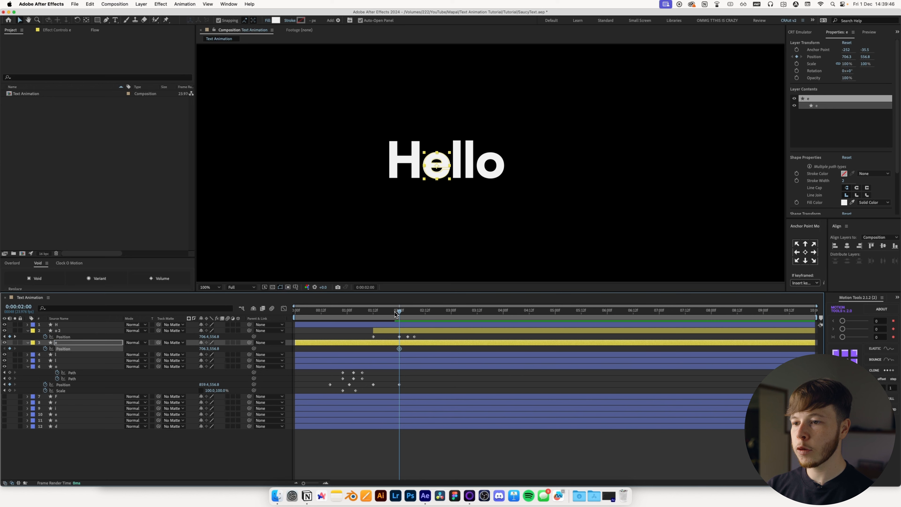
left_click(408, 312)
left_click_drag(203, 350, 200, 351)
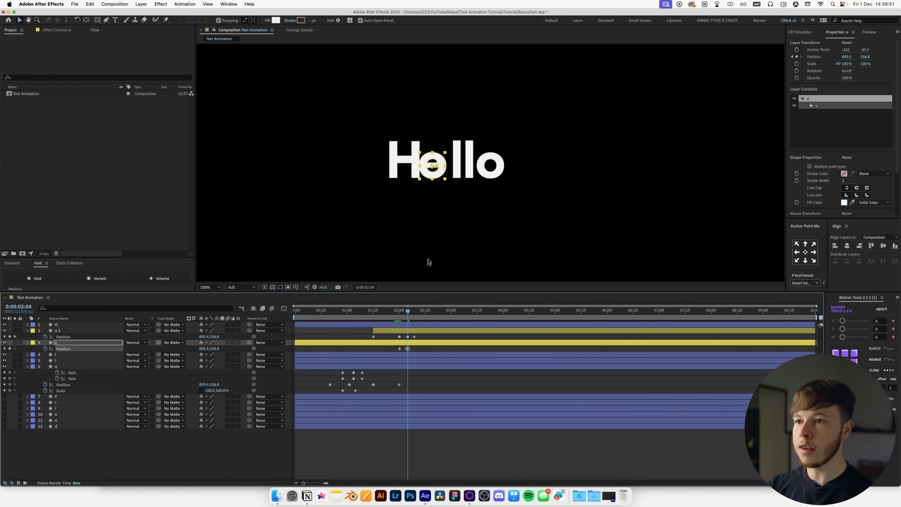
left_click_drag(204, 348, 202, 348)
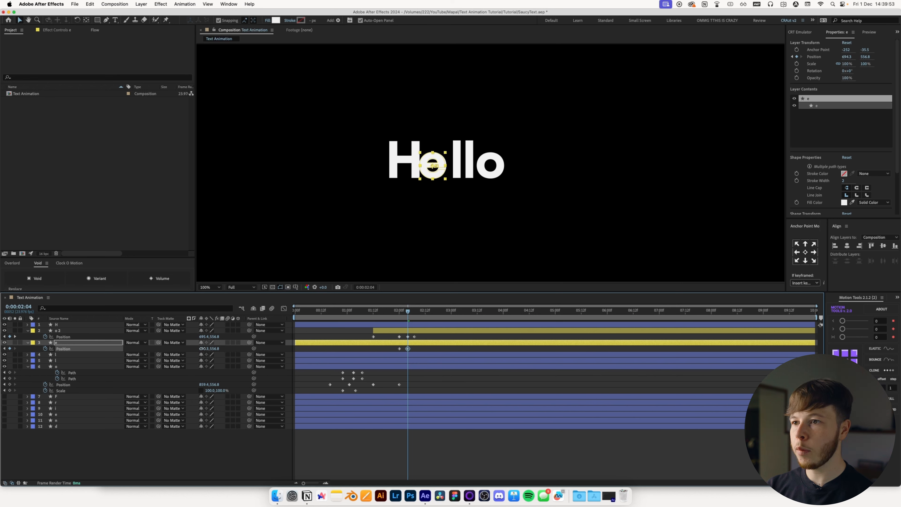
Copy the e layer's first Position keyframe to 0:00:02:07
left_click_drag(408, 314, 415, 314)
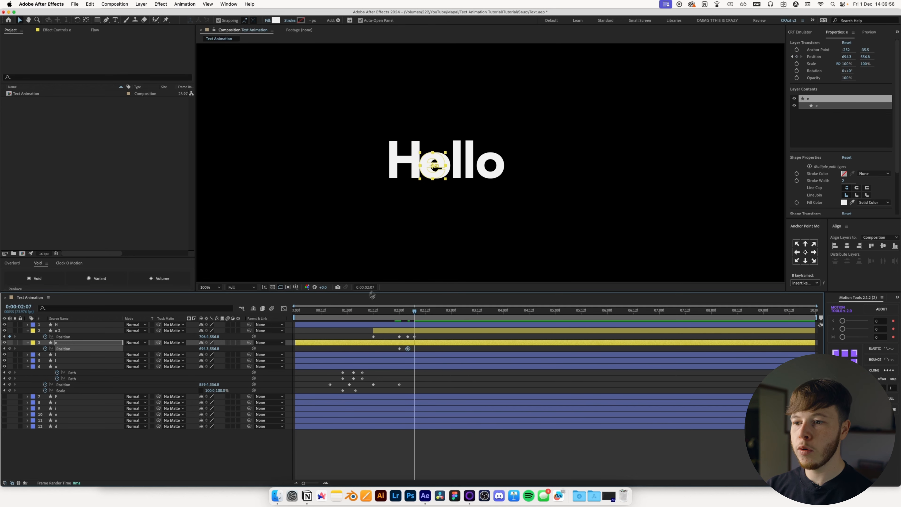
left_click(399, 349)
key("super+c")
key("super+v")
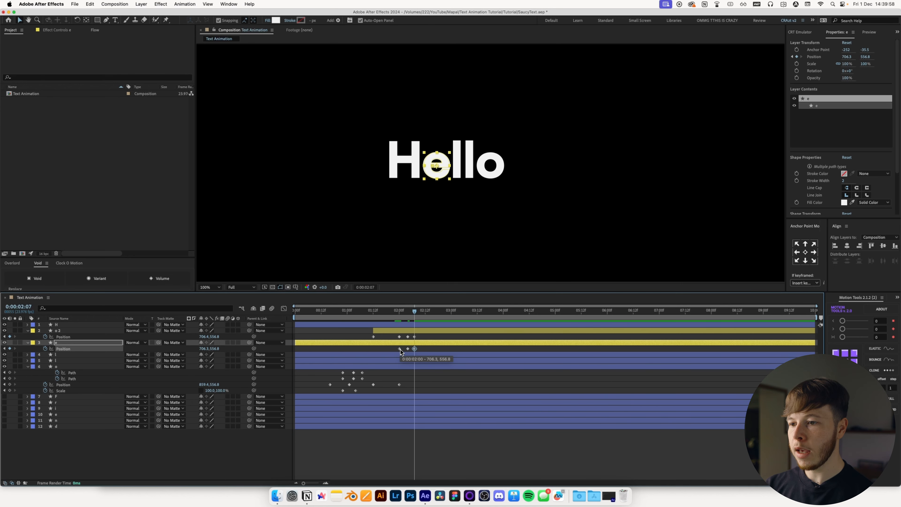
Keyframe Rotation on the o 2 and e layers together, at 0° at 0:00:02:00 and -15° at 0:00:02:04
left_click(438, 342)
left_click(423, 332, "shift")
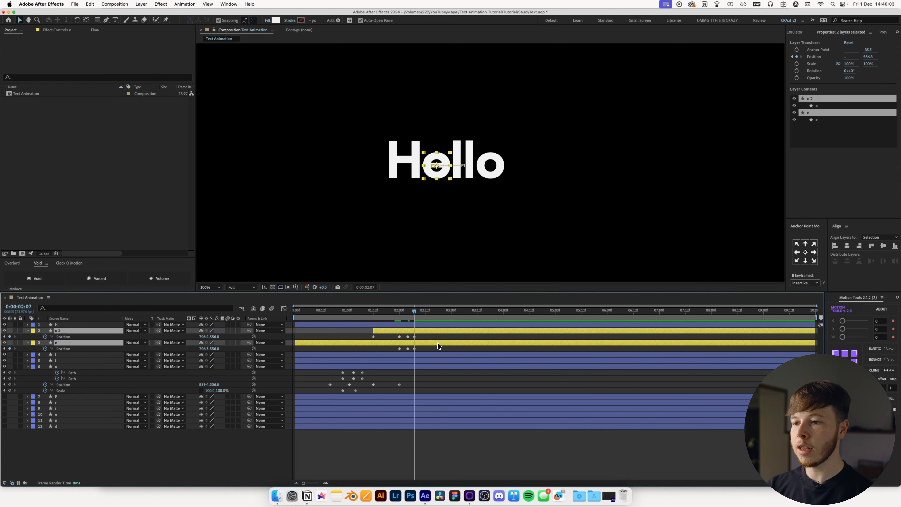
key("shift+r")
left_click_drag(414, 311, 399, 315)
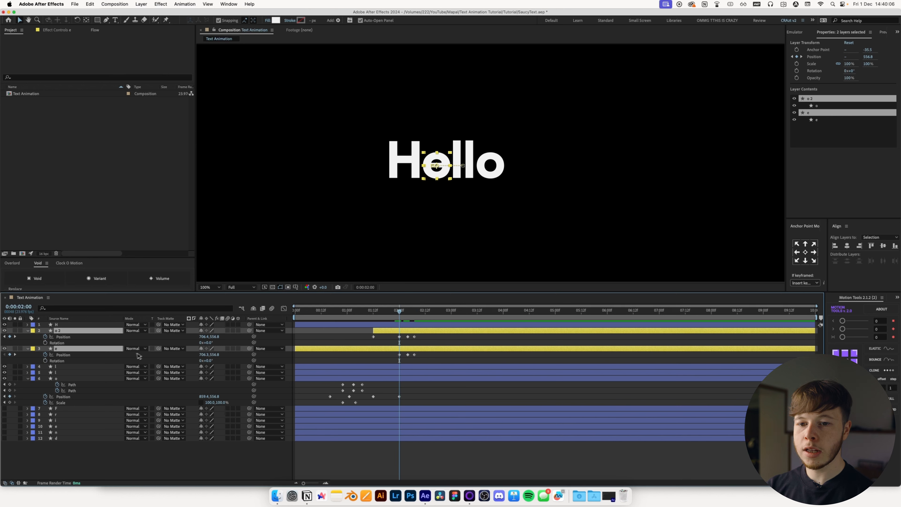
left_click(46, 360)
left_click(408, 316)
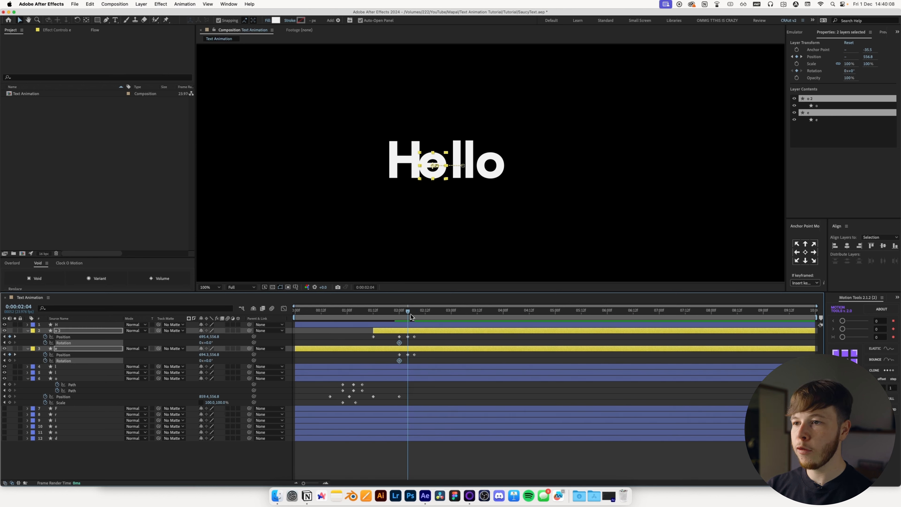
left_click_drag(210, 361, 206, 362)
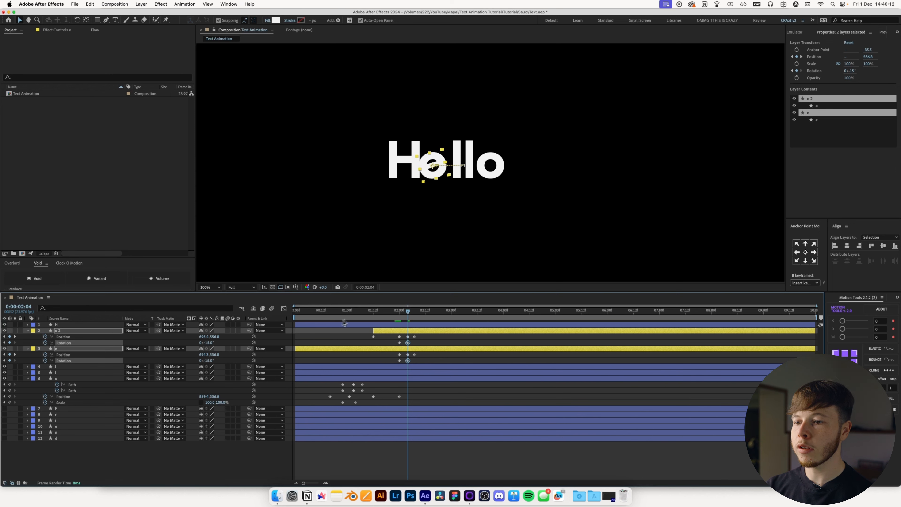
Return both layers' Rotation to 0° at 0:00:02:07 and preview the nudge against the H
left_click_drag(408, 312, 414, 312)
left_click(210, 343)
left_click(228, 361)
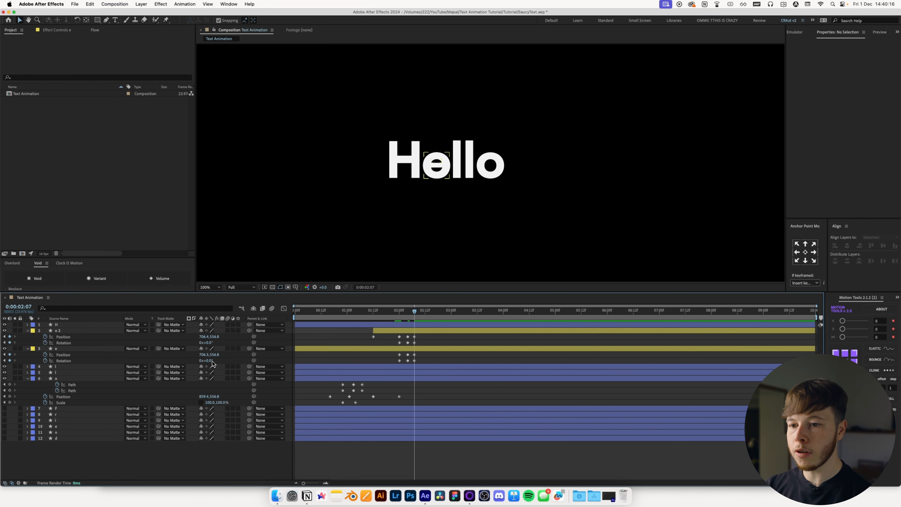
left_click_drag(409, 313, 363, 317)
key("space")
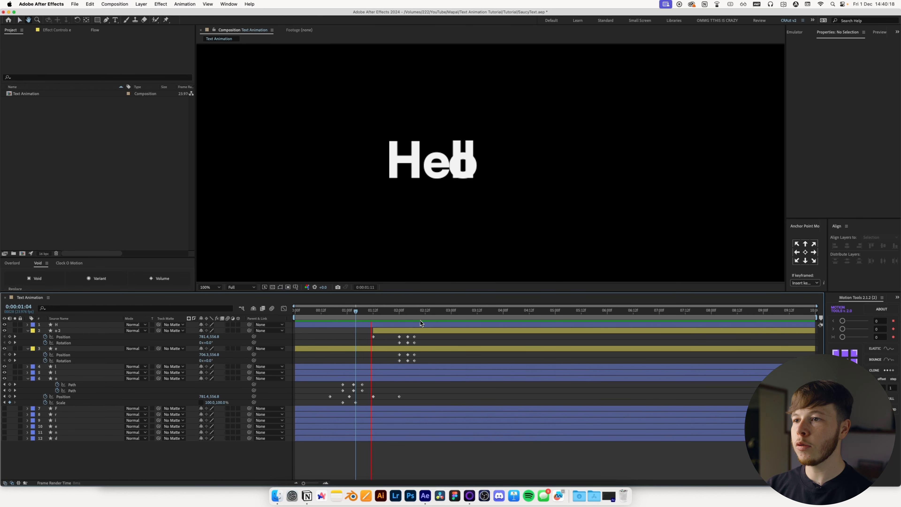
left_click(411, 317)
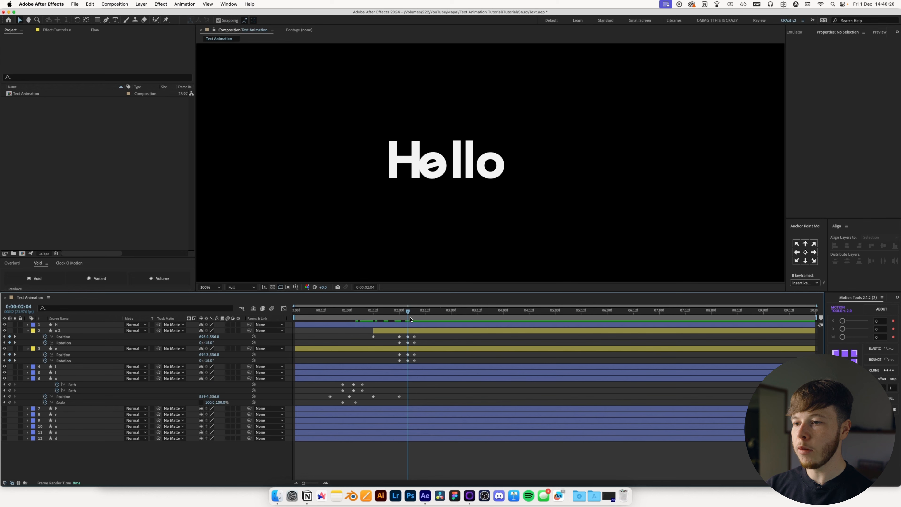
Cut the o 2 layer off at 0:00:02:04 and trim the e layer to start at that same frame
left_click(408, 350)
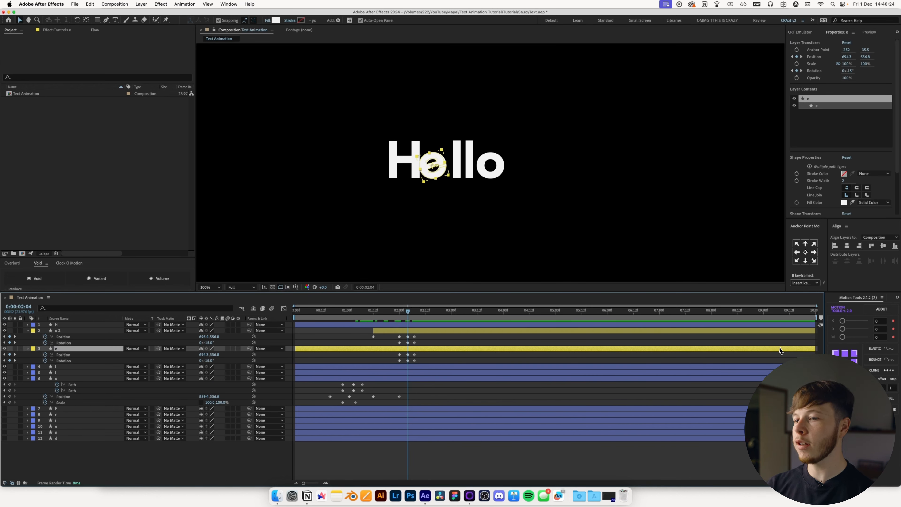
left_click(436, 334)
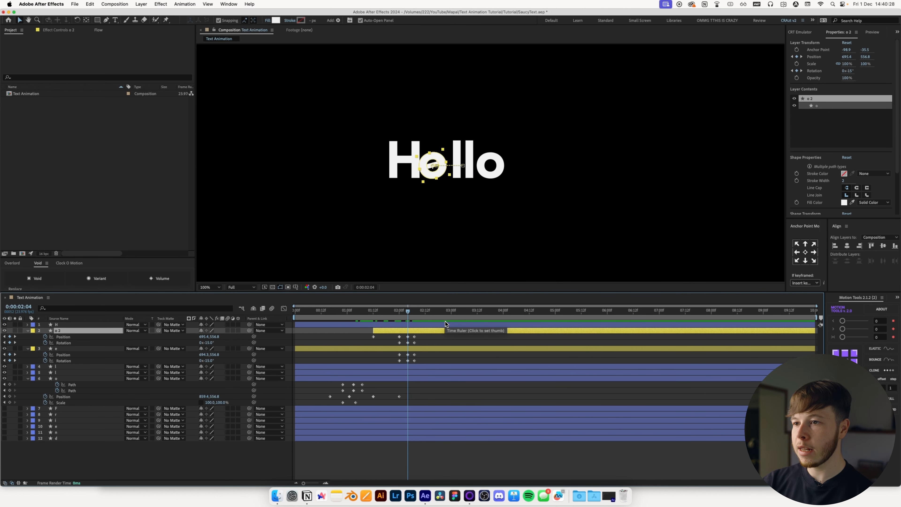
key("super+shift+d")
key("Delete")
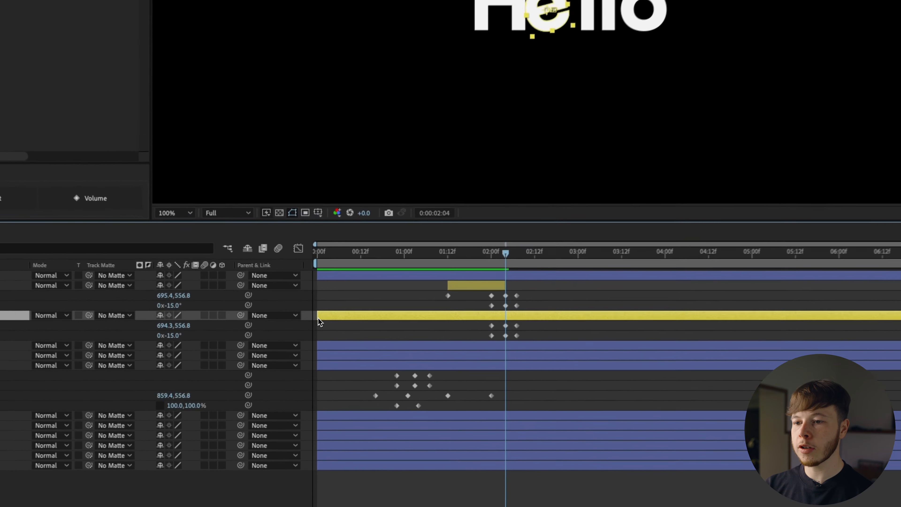
left_click_drag(295, 348, 373, 348)
left_click_drag(441, 308, 544, 313)
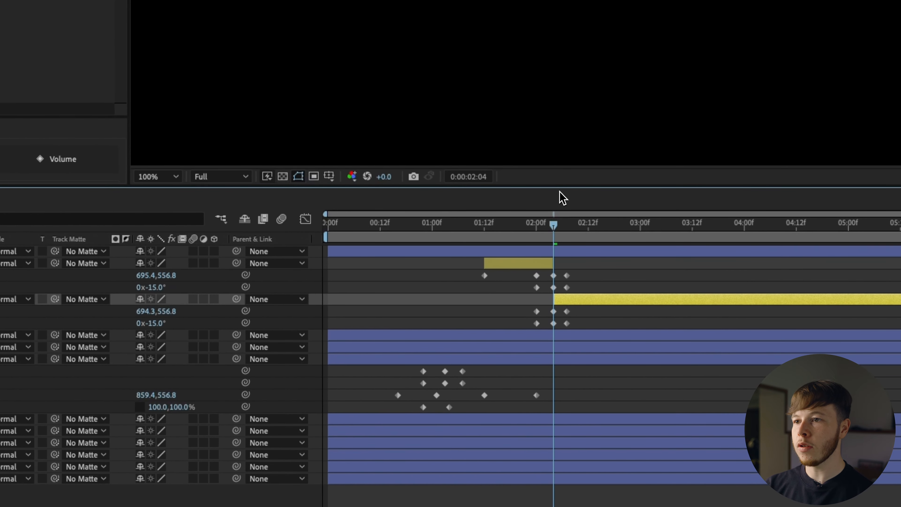
Preview the o switching to the e and collapse the properties of all layers
left_click_drag(533, 229, 515, 229)
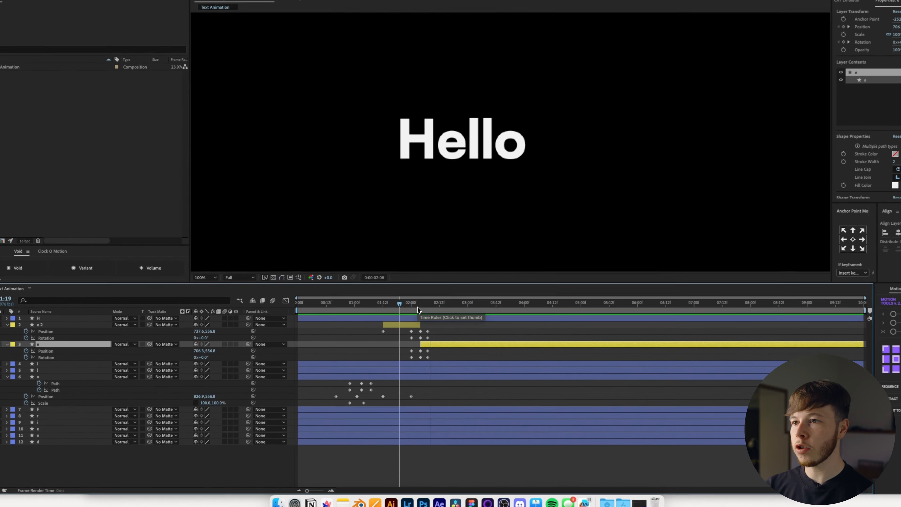
key("space")
mouse_move(409, 314)
left_mouse_down()
mouse_move(397, 317)
mouse_move(416, 319)
left_mouse_up()
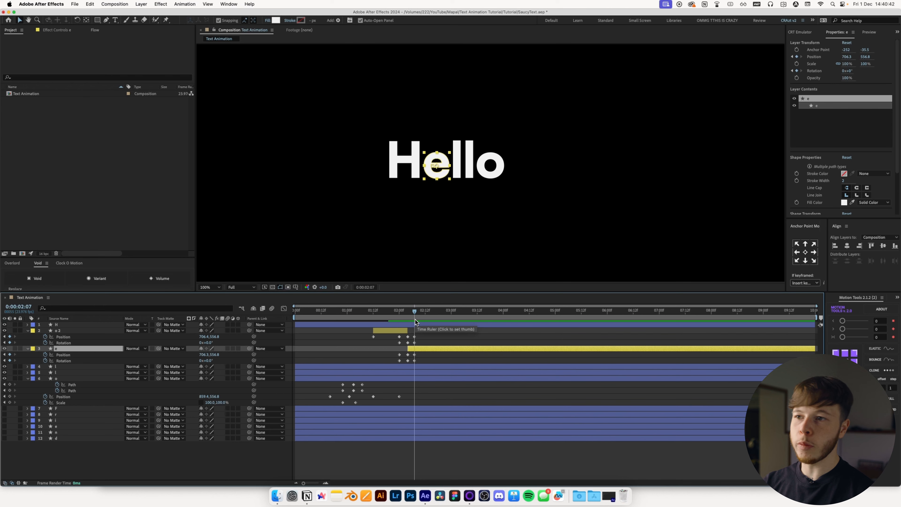
left_click(483, 463)
key("u")
key("u")
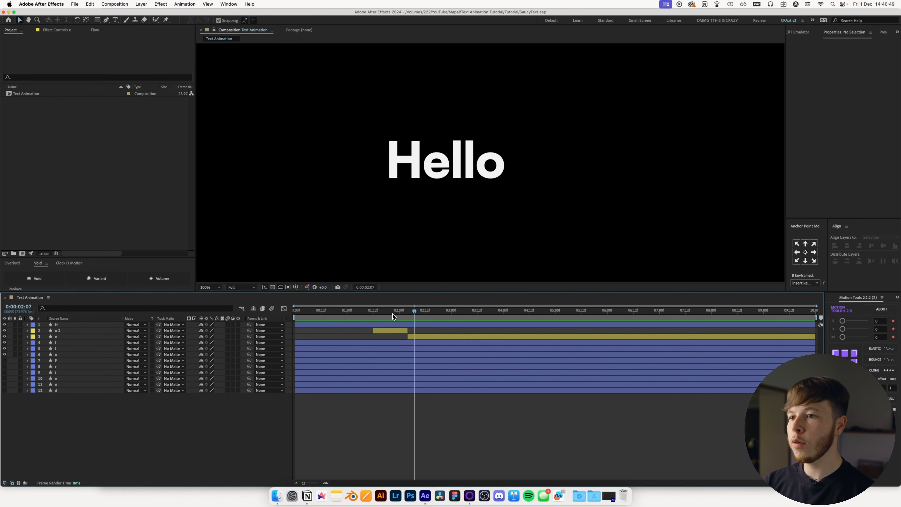
Add Position keyframes to both l layers and shift them to 0:00:02:03
left_click_drag(414, 310, 406, 335)
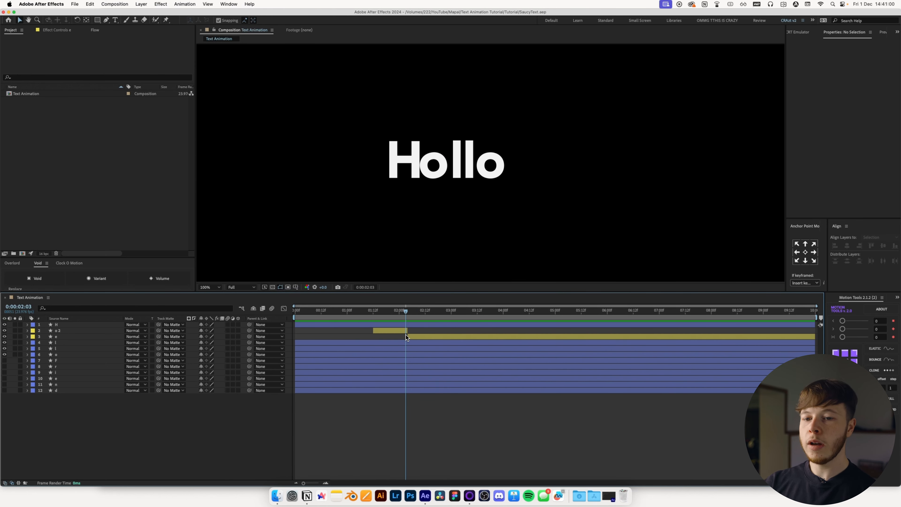
left_click(48, 347)
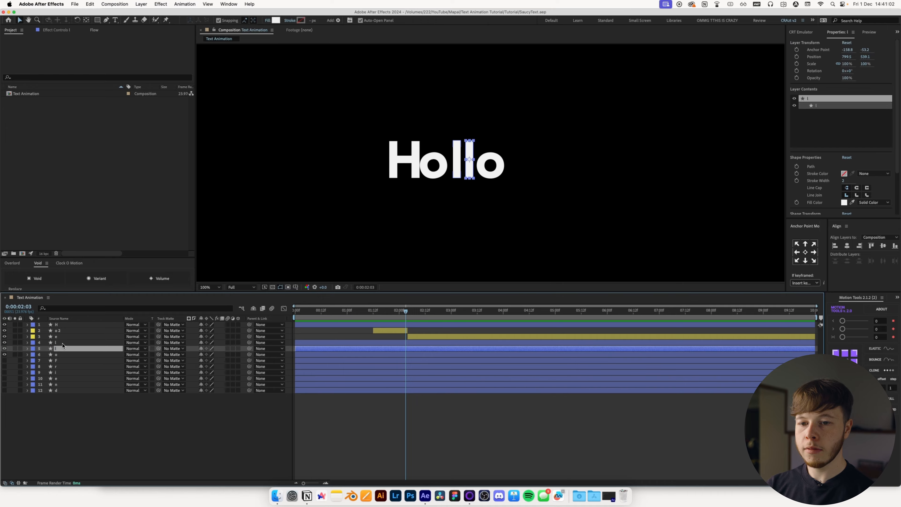
left_click(71, 342, "shift")
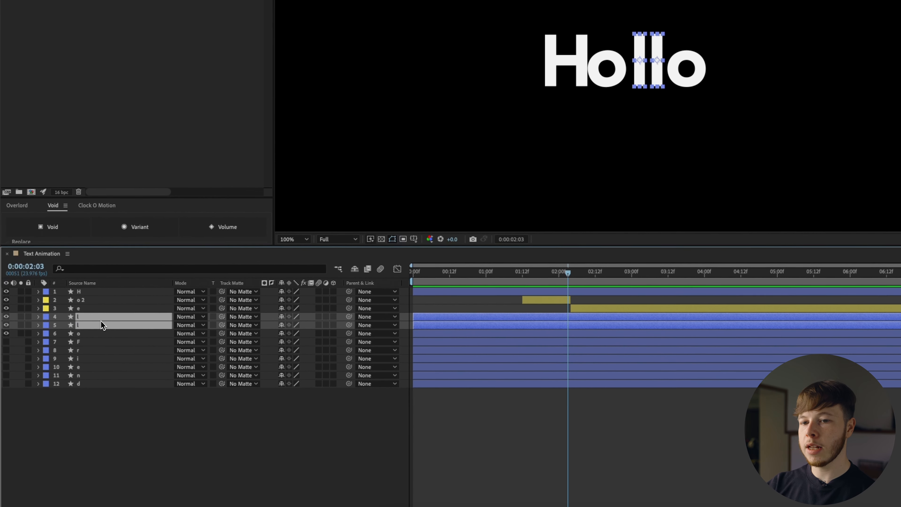
key("p")
left_click_drag(568, 274, 562, 295)
left_click(42, 325)
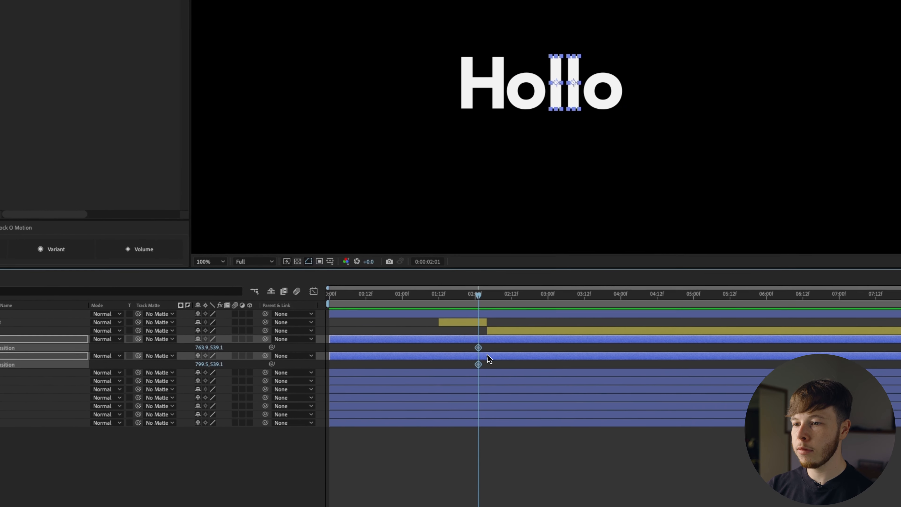
left_click_drag(478, 347, 483, 348)
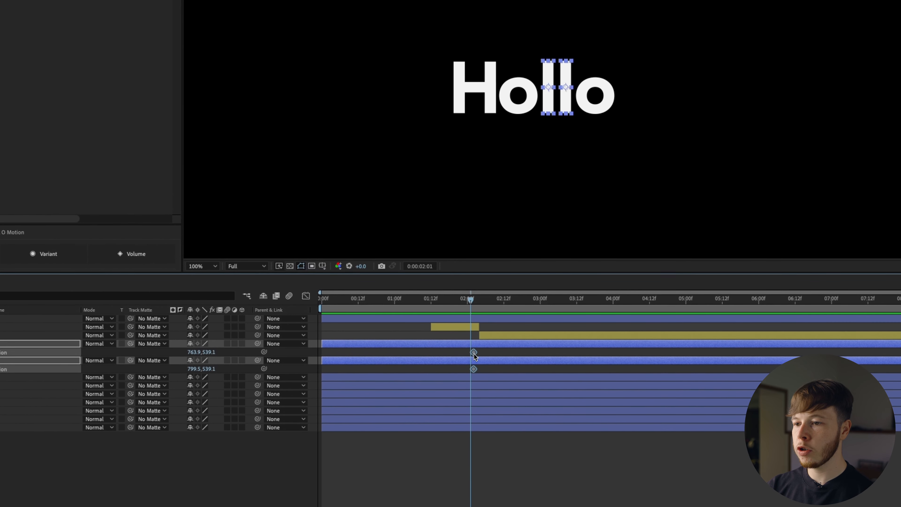
At 0:00:01:20, show the rulers and place a vertical guide in the gap between the two l letters
left_click_drag(468, 305, 455, 305)
left_click(207, 460)
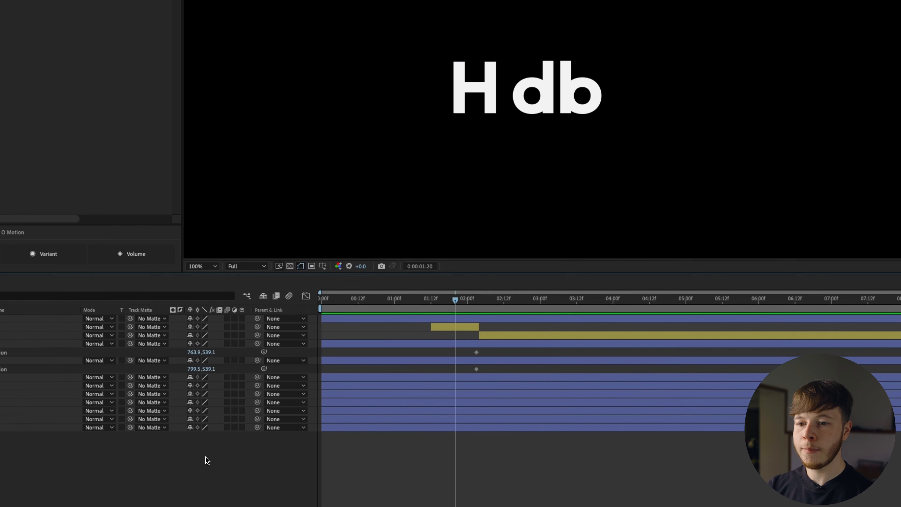
scroll(489, 182, "up", 1)
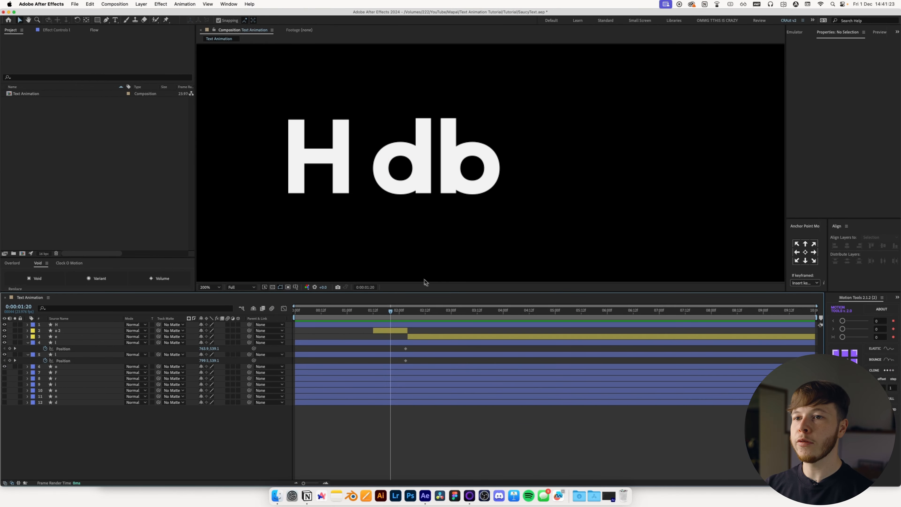
key("super+r")
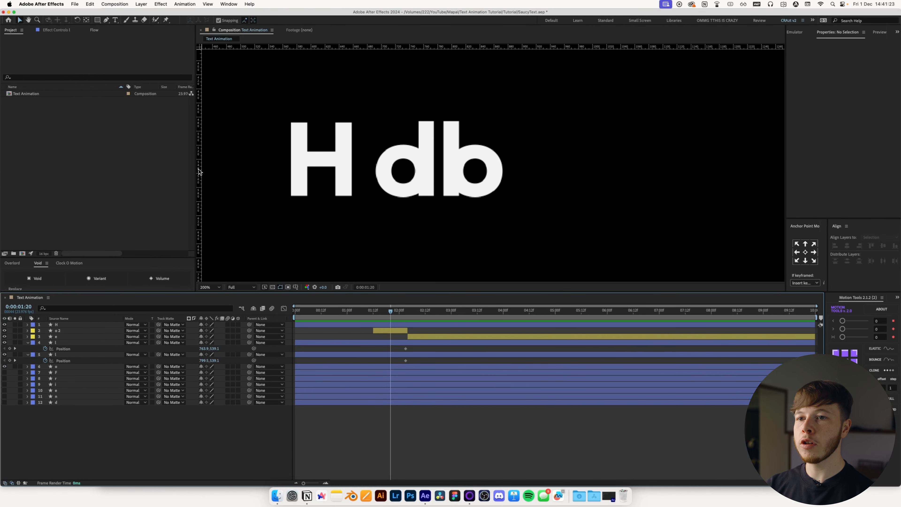
left_click_drag(200, 171, 435, 169)
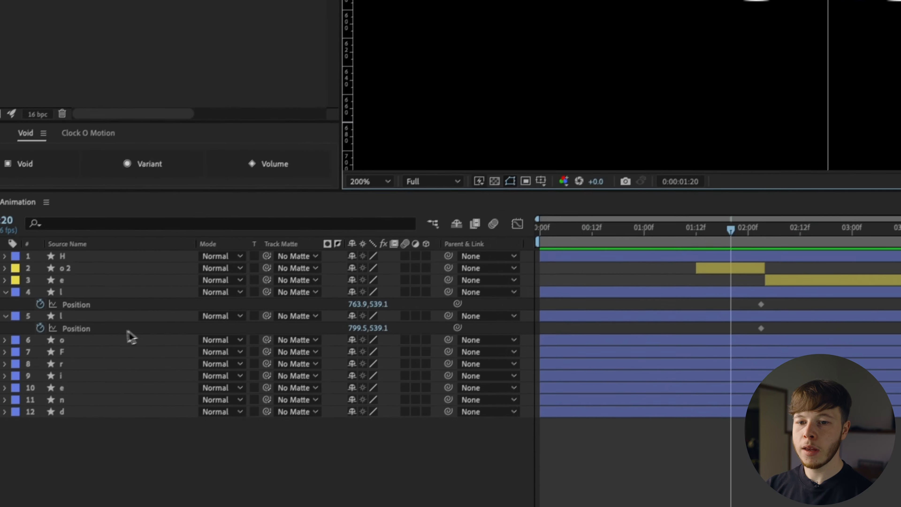
At 0:00:01:20, centre both l letters on the guide with X positions of 782.9 and 782.5
left_click(119, 315)
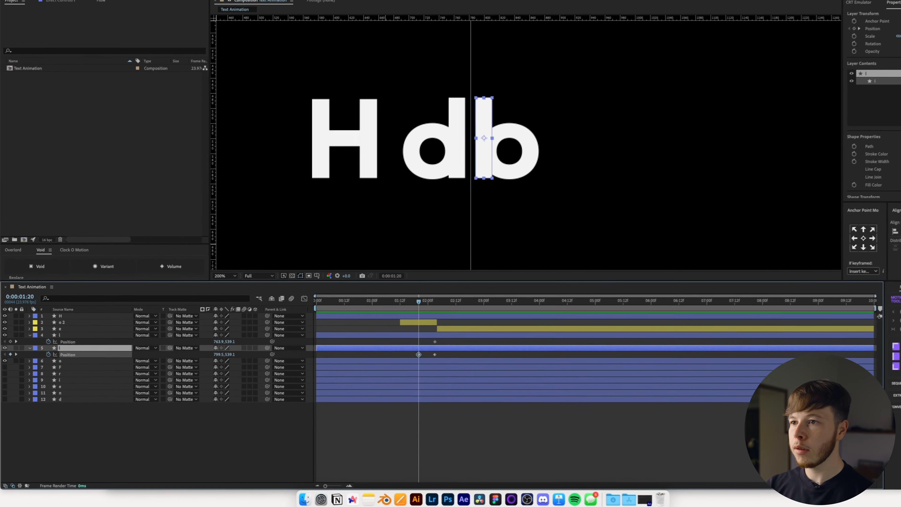
left_click_drag(364, 295, 357, 295)
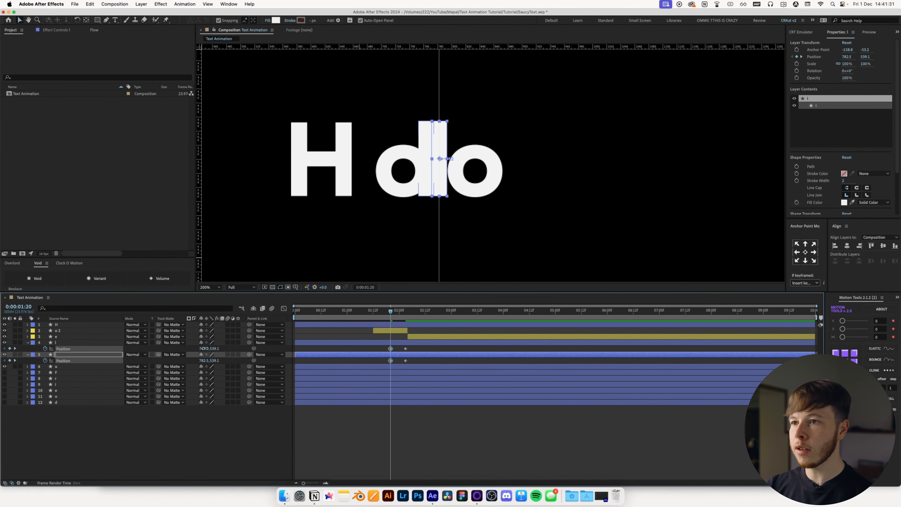
left_click_drag(204, 348, 212, 352)
left_click(212, 350)
Trim the first l layer to start at 0:00:01:20 and check the frames around the cut
mouse_move(393, 317)
left_mouse_down()
mouse_move(408, 317)
mouse_move(377, 319)
mouse_move(410, 316)
mouse_move(384, 316)
left_mouse_up()
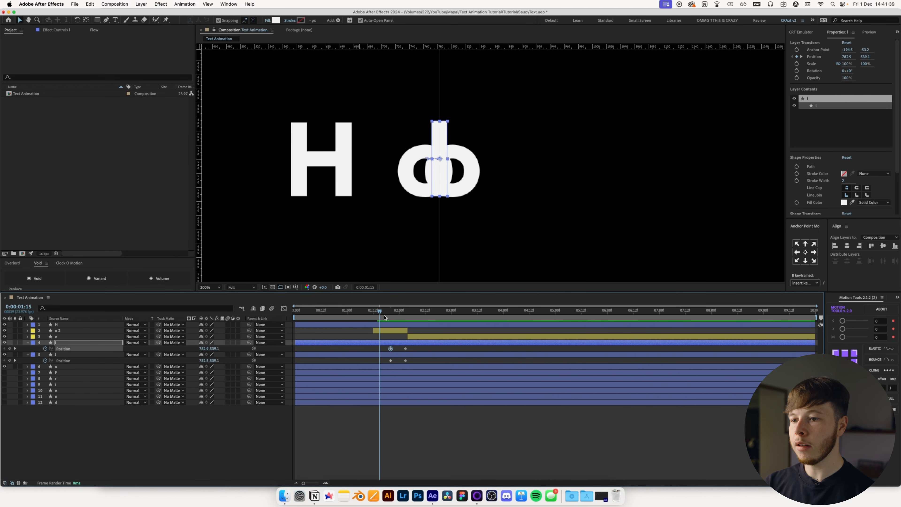
left_click(372, 336)
left_click(392, 315)
left_click_drag(296, 342, 388, 344)
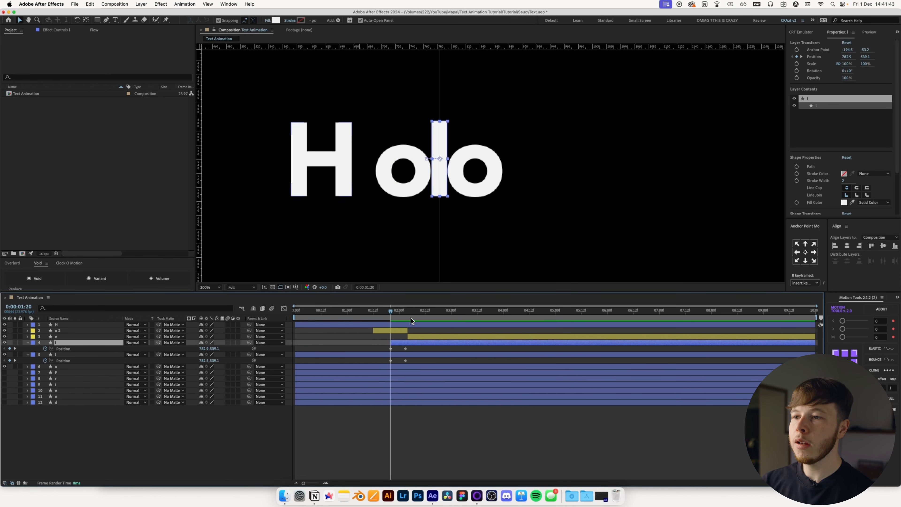
left_click_drag(390, 316, 382, 316)
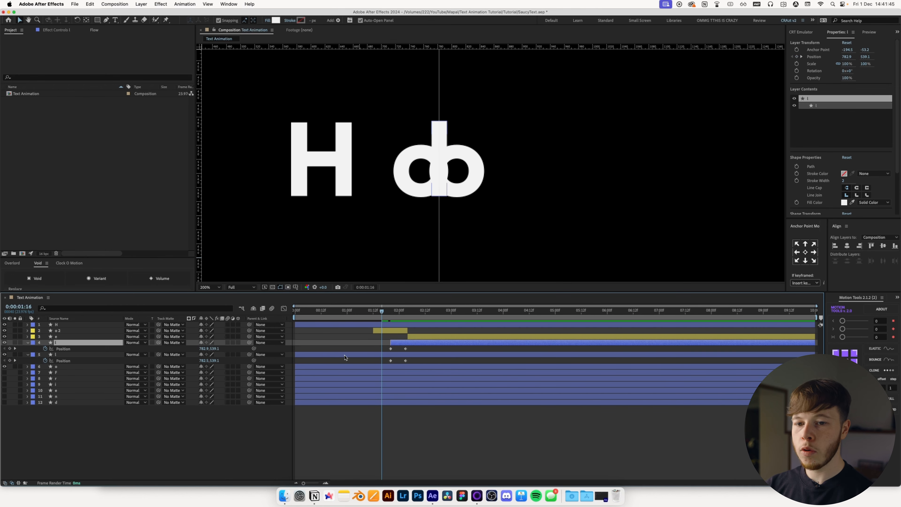
Reveal the shape path of the second l layer and start animating it with a Path keyframe
left_click(345, 356)
left_click(28, 354)
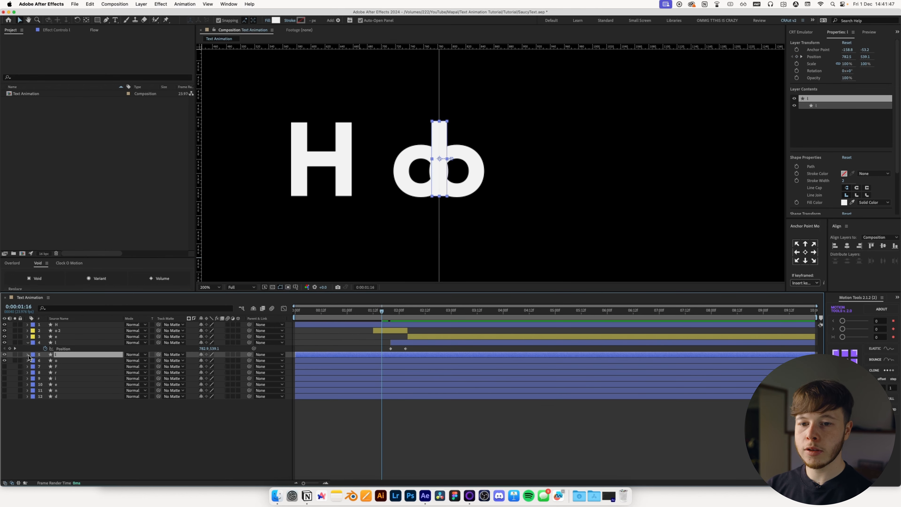
left_click(27, 354)
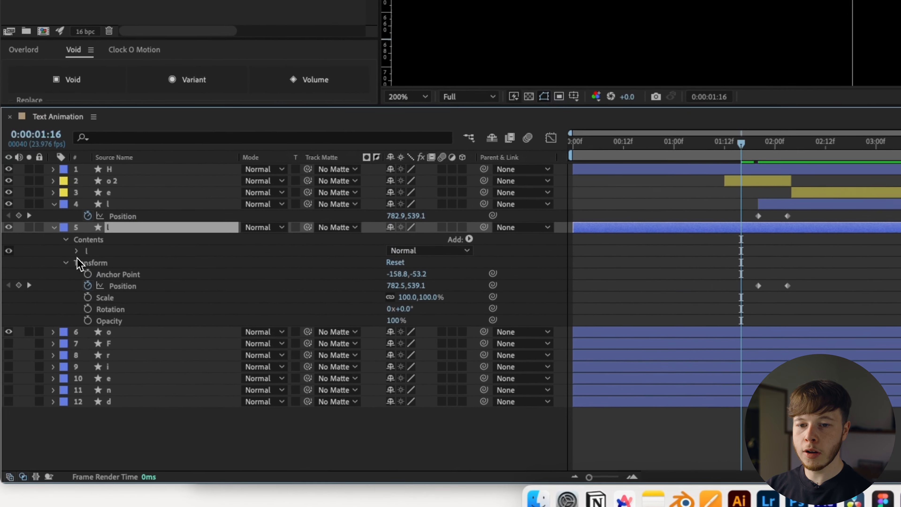
left_click(33, 360)
left_click(40, 366)
left_click(90, 255)
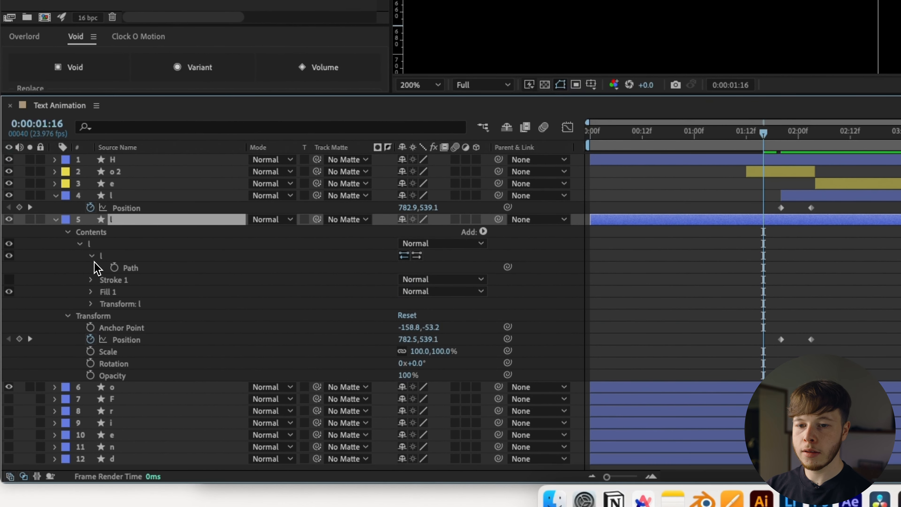
left_click(113, 268)
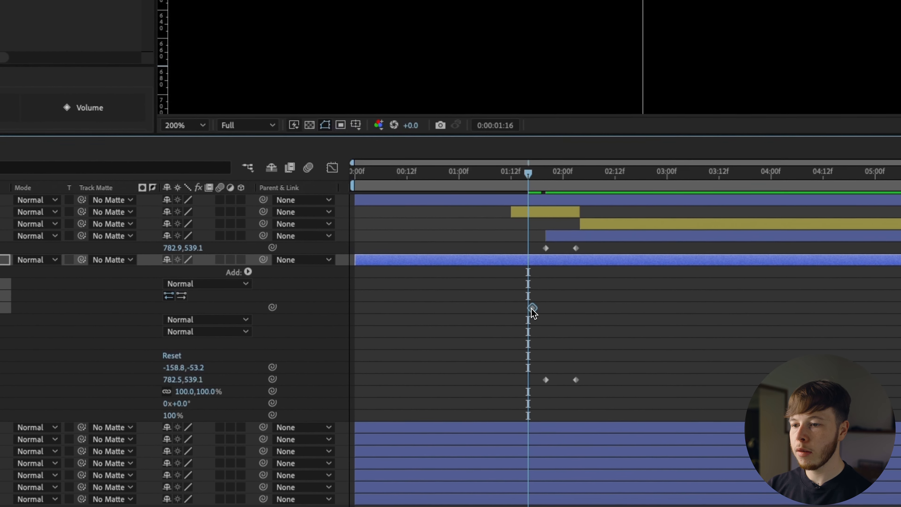
At 0:00:01:12, lower the l's two upper path points to its baseline and preview it growing between the split o letters
left_click_drag(525, 197, 511, 196)
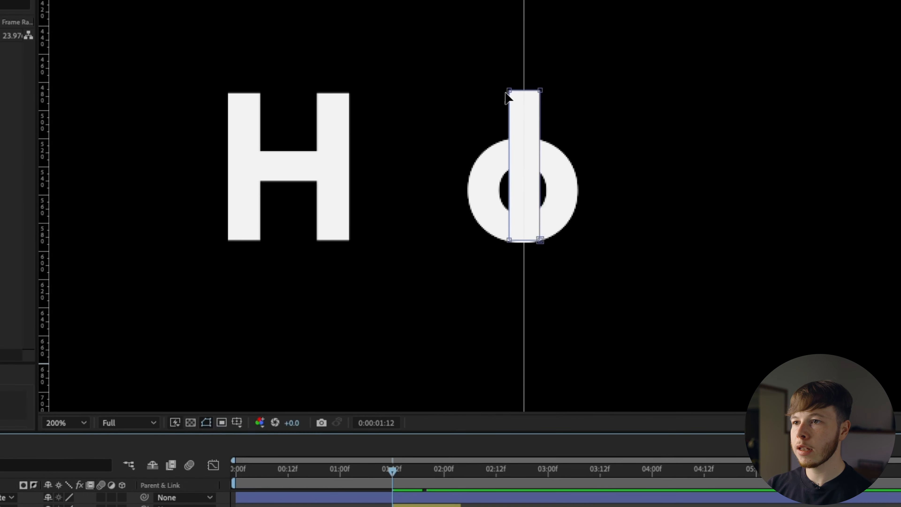
left_click(510, 93)
left_click(531, 101, "shift")
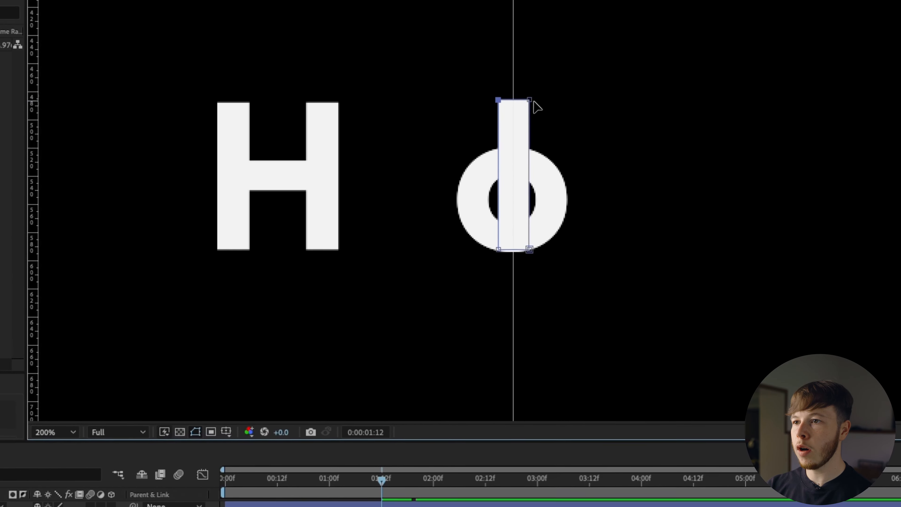
left_click_drag(527, 103, 527, 229)
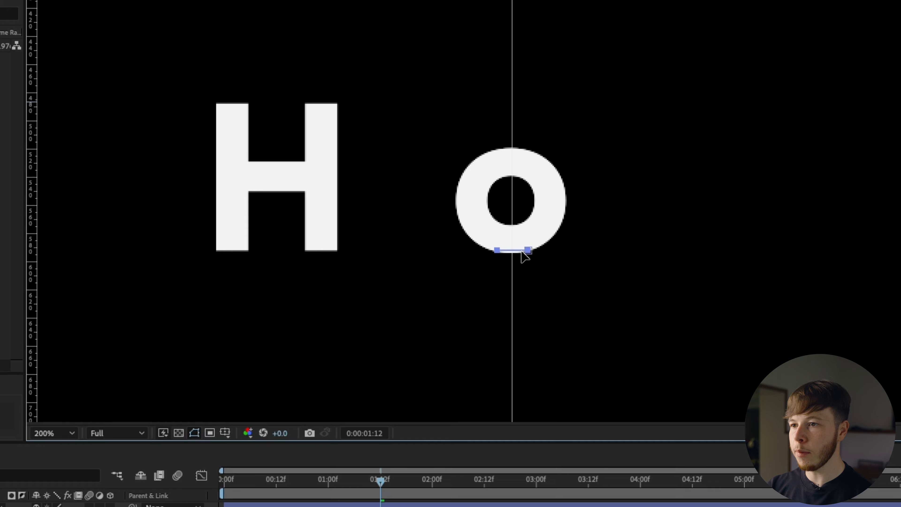
left_click(508, 383)
left_click_drag(380, 484, 402, 494)
mouse_move(384, 305)
left_mouse_down()
mouse_move(420, 302)
mouse_move(381, 302)
left_mouse_up()
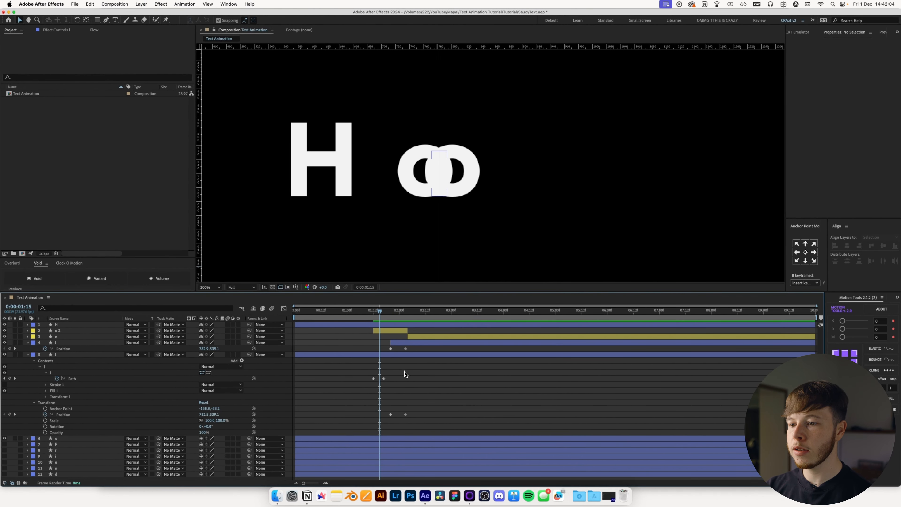
left_click_drag(404, 374, 361, 386)
mouse_move(385, 321)
left_mouse_down()
mouse_move(403, 324)
mouse_move(385, 318)
mouse_move(395, 319)
left_mouse_up()
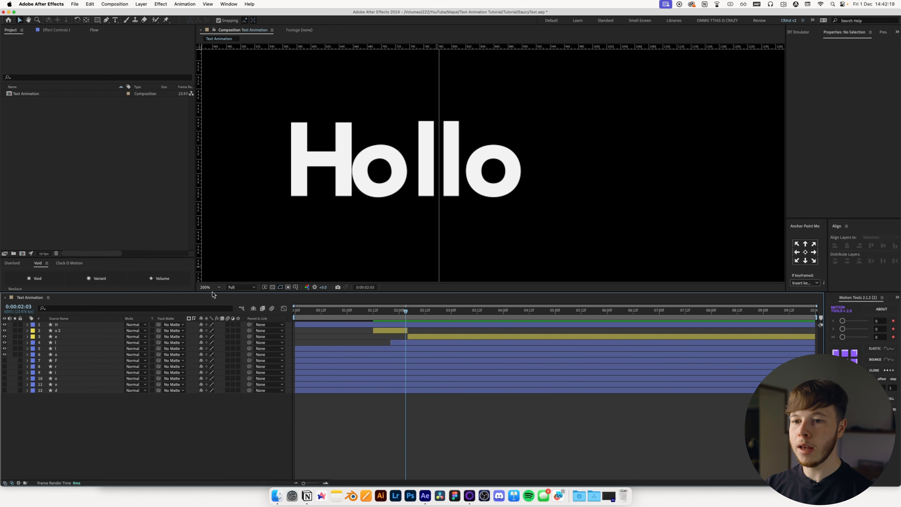
Fit the composition in the viewer and play back the Hello animation
left_click(209, 287)
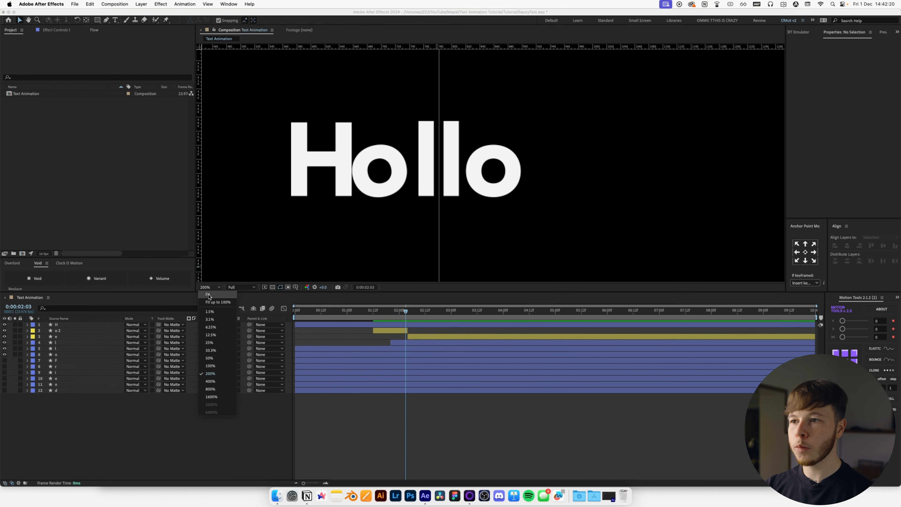
left_click(213, 309)
left_click_drag(456, 236, 442, 230)
key("space")
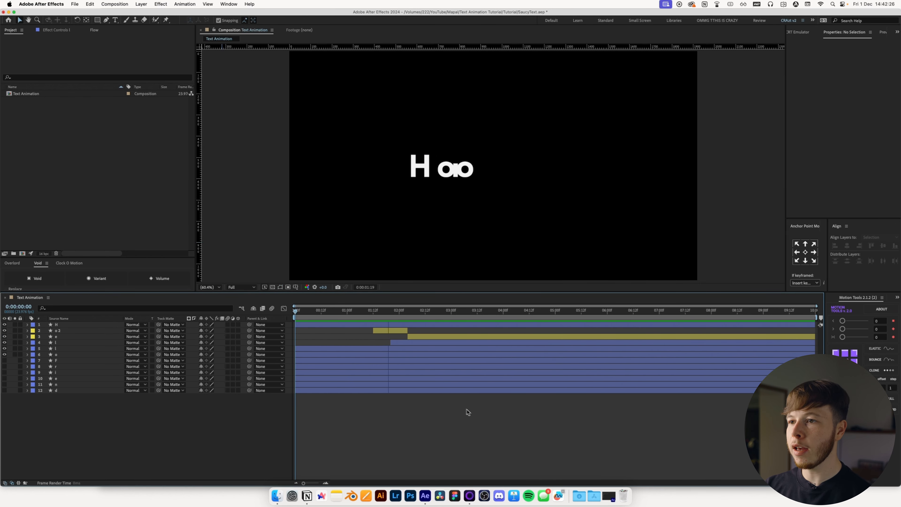
Trim the final o layer of Hello to start at 0:00:00:17
left_click(327, 311)
mouse_move(336, 319)
left_mouse_down()
mouse_move(324, 323)
mouse_move(332, 324)
left_mouse_up()
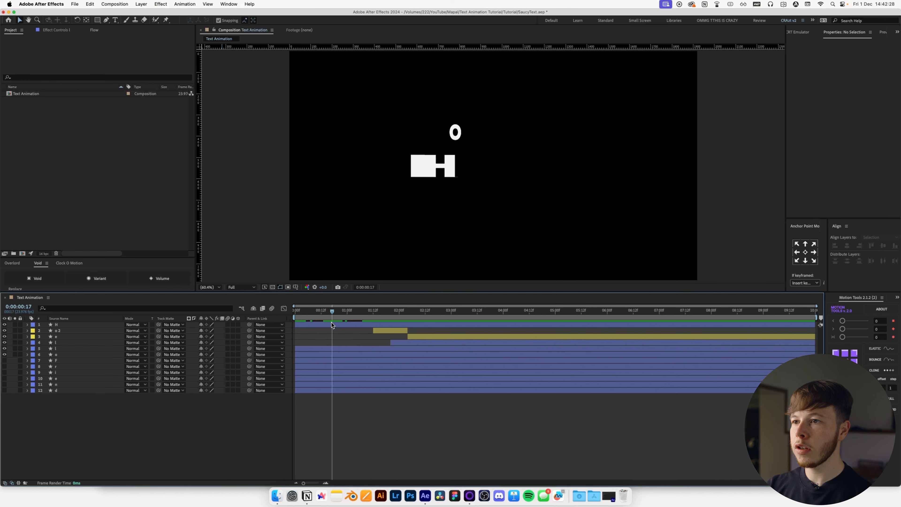
left_click(63, 355)
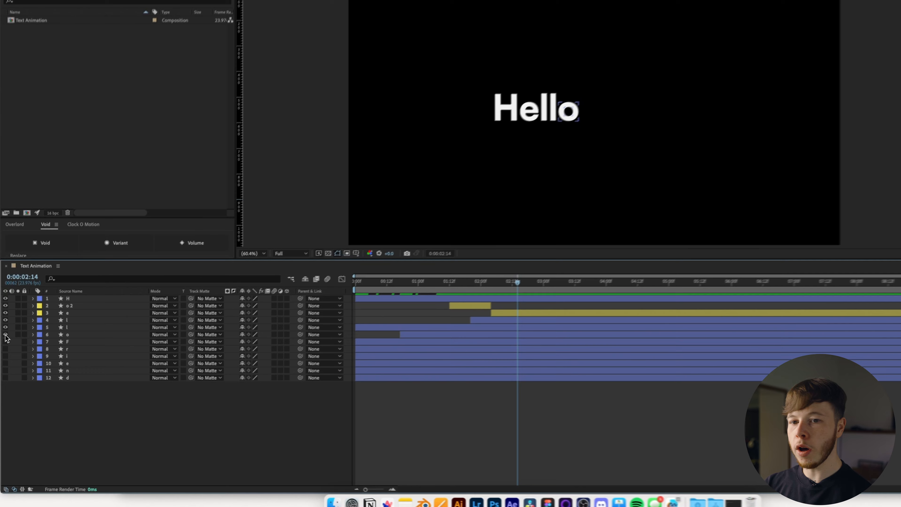
Isolate the F layer by hiding the Hello letters and give its path a keyframe at about 0:00:03:13
left_click_drag(4, 355, 4, 317)
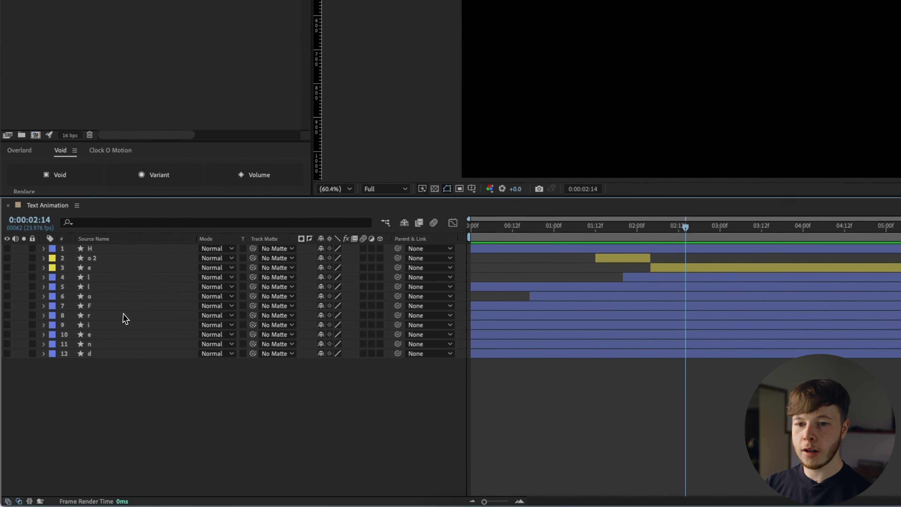
left_click(99, 307)
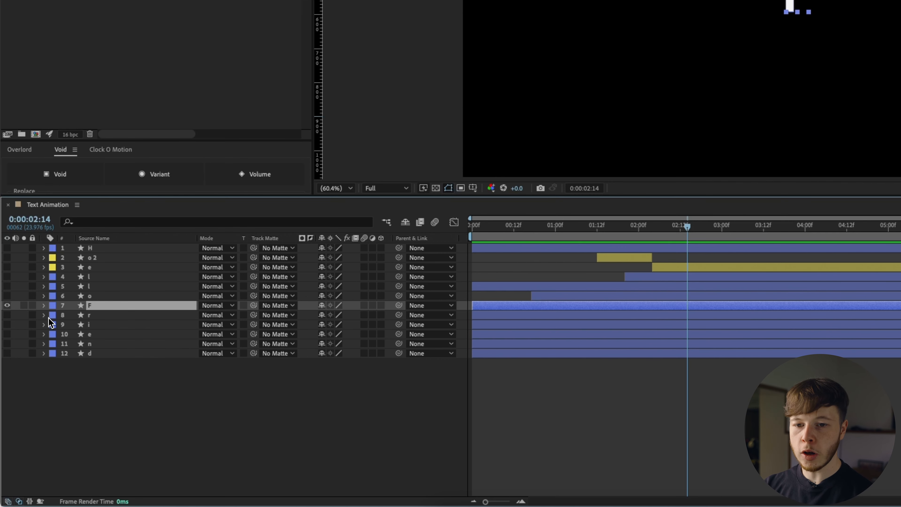
left_click(43, 305)
left_click(58, 325)
left_click(95, 346)
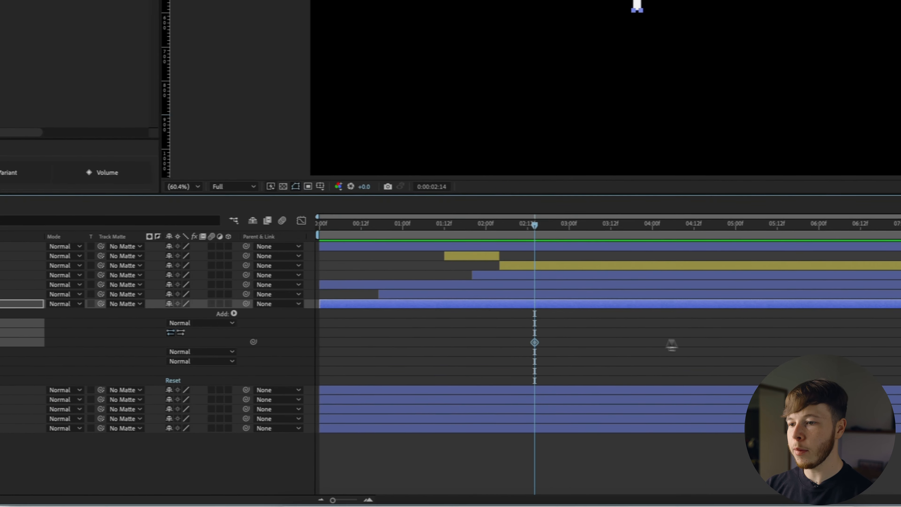
left_click_drag(467, 342, 544, 342)
At 0:00:03:02, stretch the two arms of the F far to the right by moving their end points
left_click(500, 234)
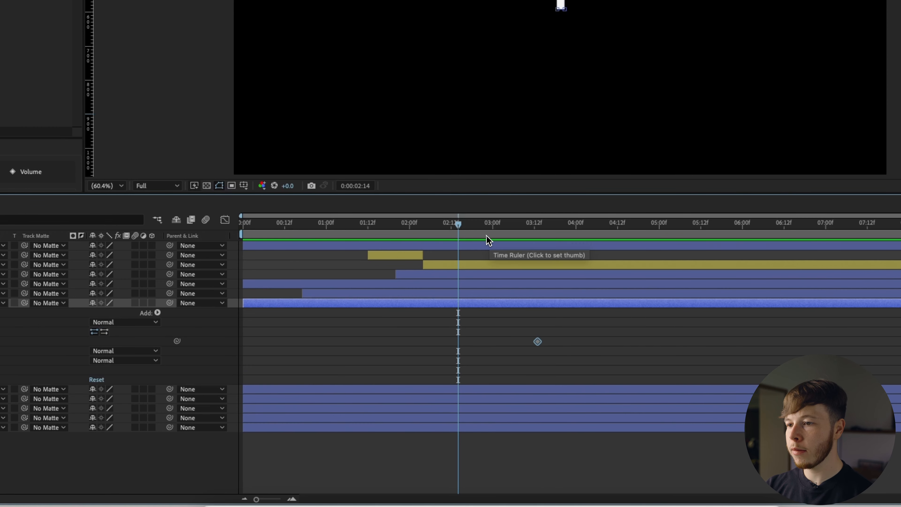
left_click_drag(492, 234, 498, 234)
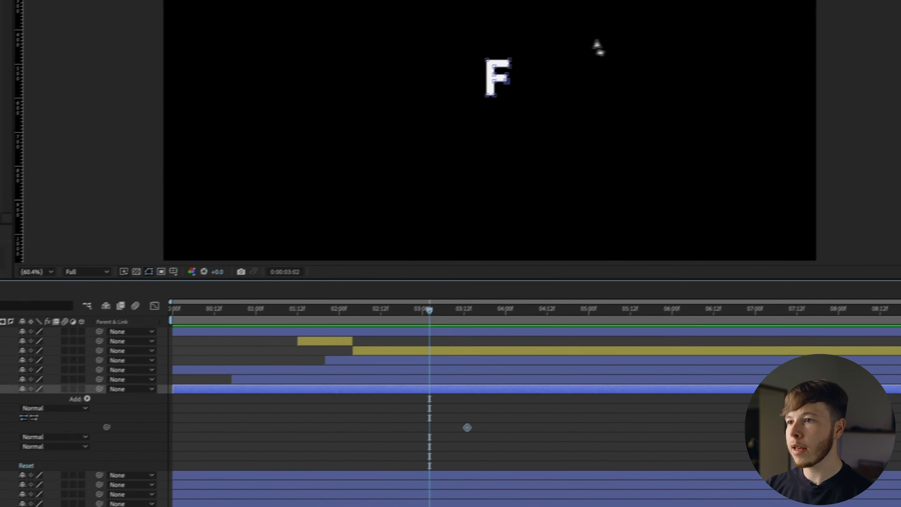
left_click_drag(563, 40, 557, 86)
left_click_drag(502, 172, 393, 75)
left_click_drag(454, 318, 427, 321)
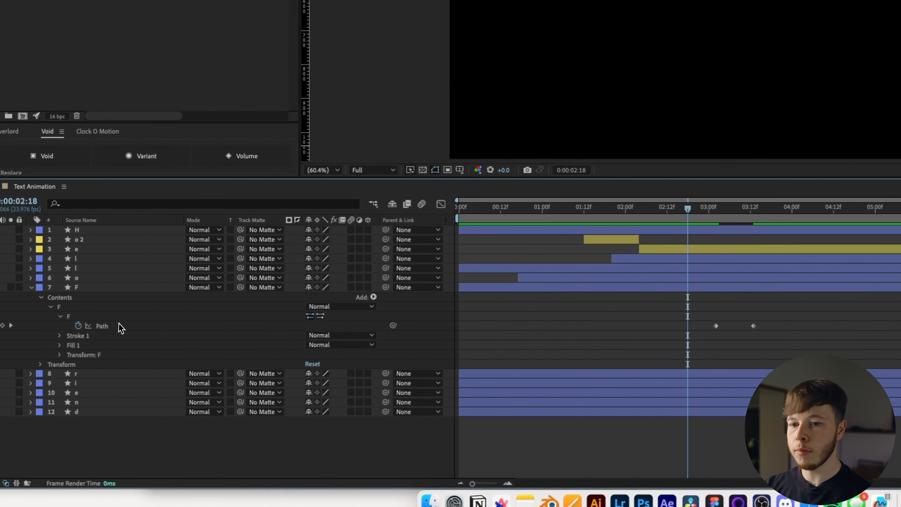
At 0:00:02:18, shift the F's path to the right, widen its stem into a block, shorten its arms and preview the motion
left_click(100, 326)
left_click_drag(555, 149, 612, 148)
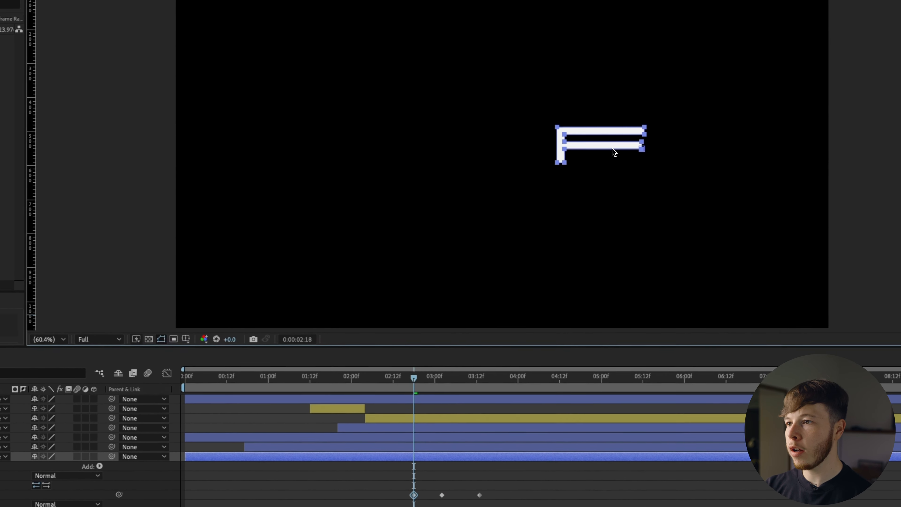
left_click_drag(714, 191, 559, 129)
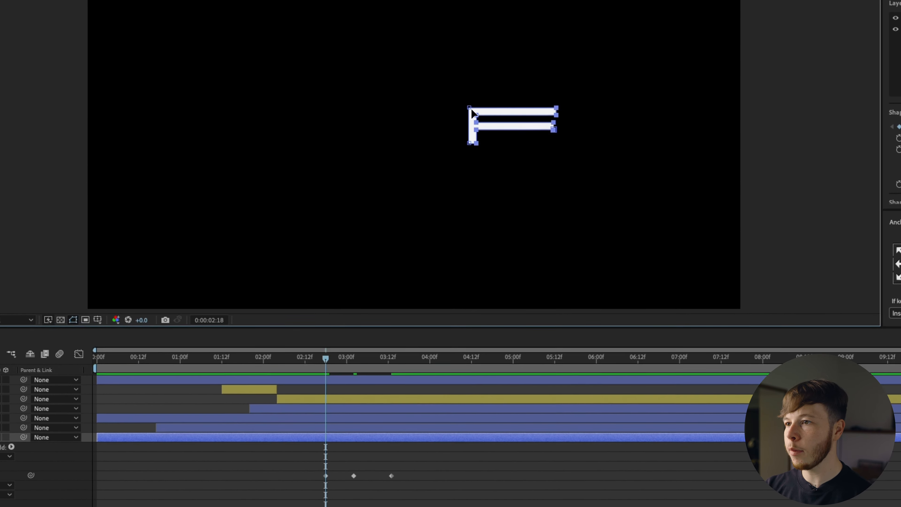
left_click_drag(475, 115, 498, 114)
left_click_drag(609, 70, 539, 116)
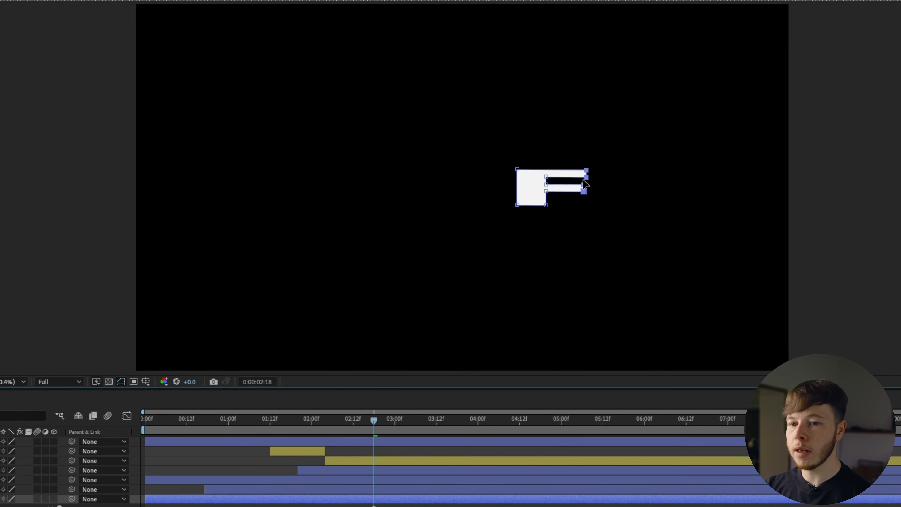
left_click(124, 354)
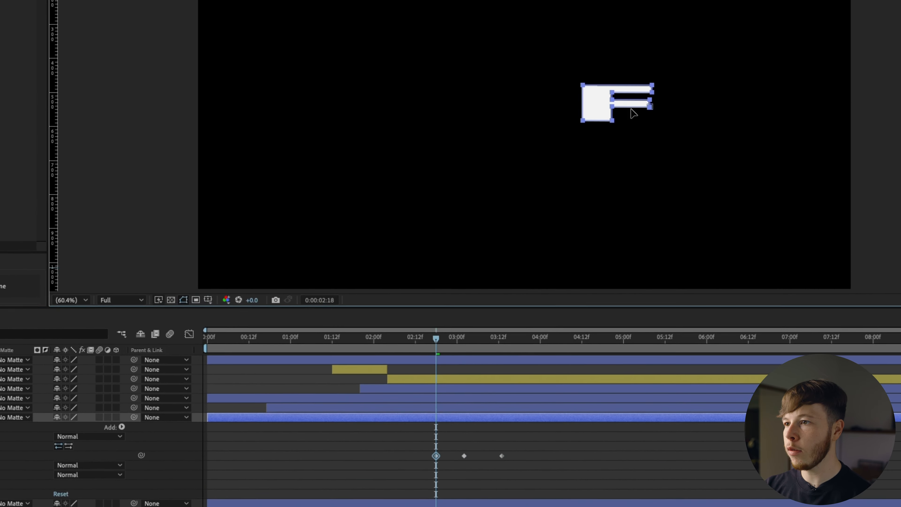
left_click_drag(436, 348, 488, 357)
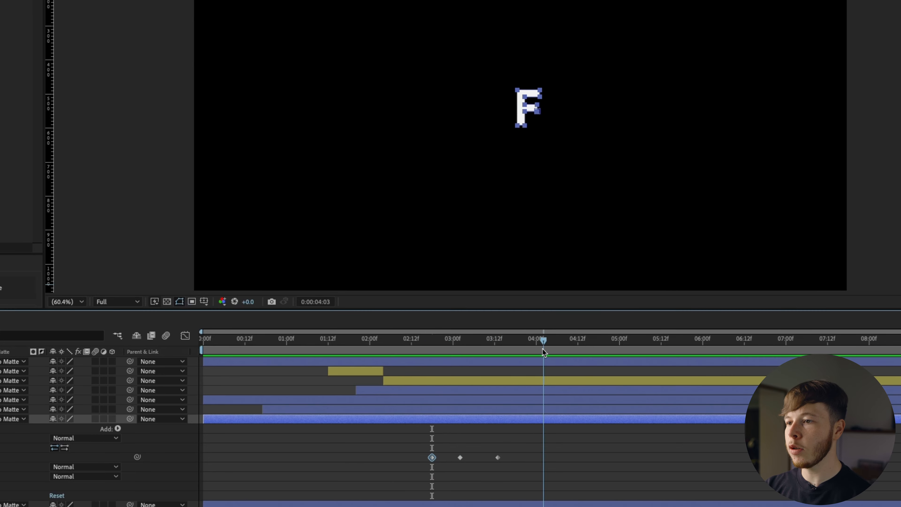
key("F2")
mouse_move(473, 321)
left_mouse_down()
mouse_move(460, 323)
mouse_move(472, 324)
left_mouse_up()
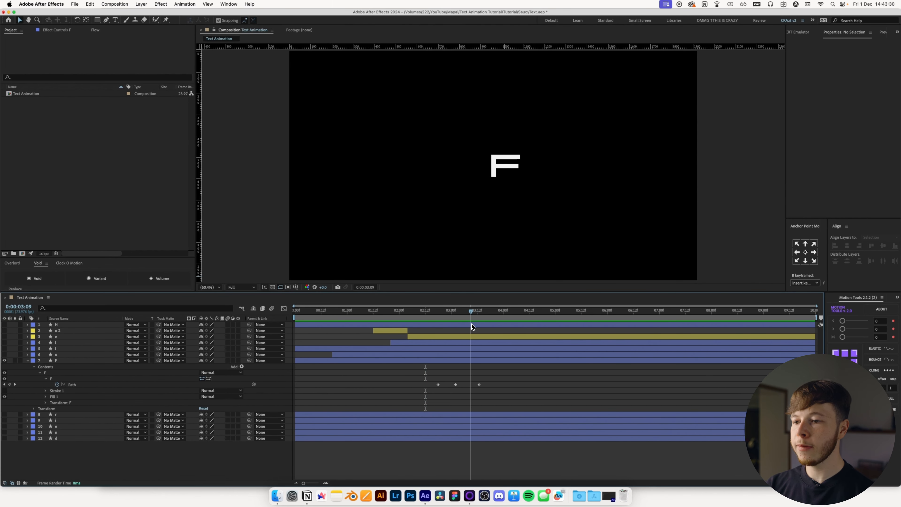
Collapse the F layer, show the r layer and add a Position keyframe to it at 0:00:03:17
left_click(27, 360)
left_click(41, 366)
key("p")
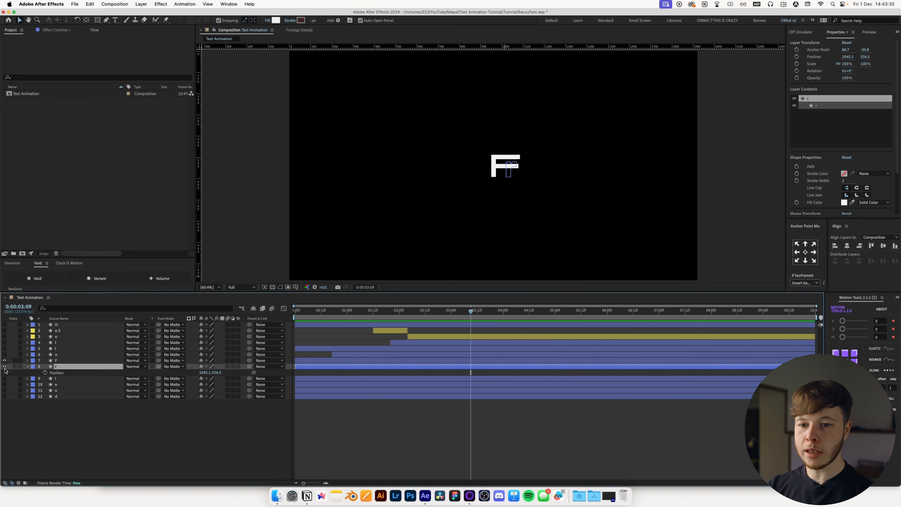
left_click(466, 322)
left_click_drag(468, 323, 488, 324)
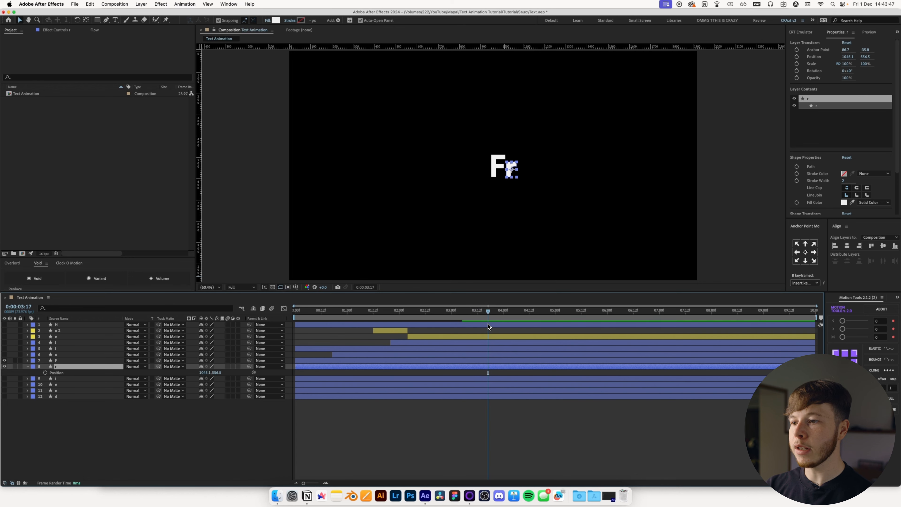
left_click(45, 373)
At 0:00:03:07, move the r left behind the F's stem with an X position of 974.1
left_click_drag(475, 313, 466, 318)
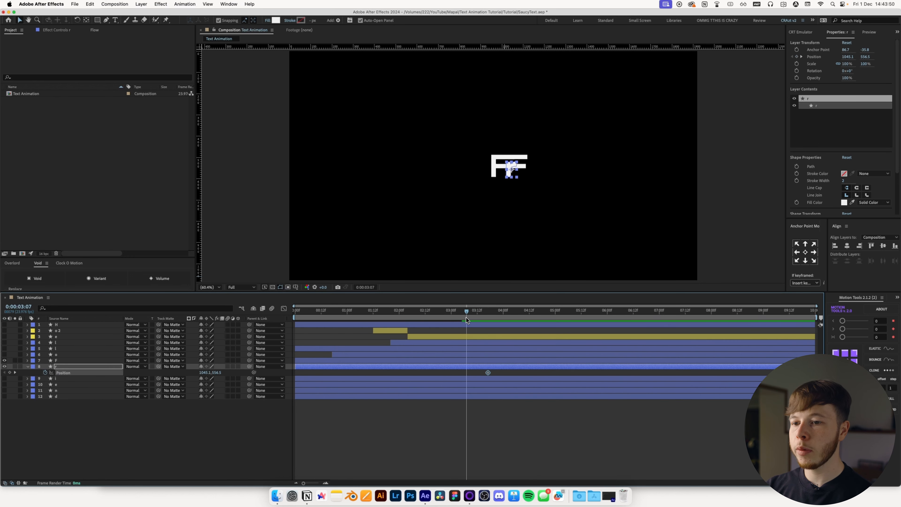
left_click_drag(209, 375, 195, 374)
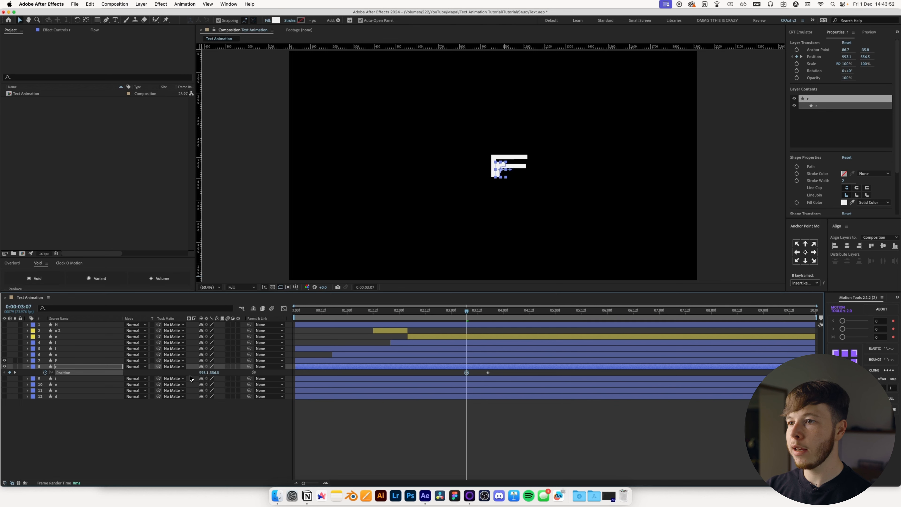
left_click_drag(189, 376, 183, 375)
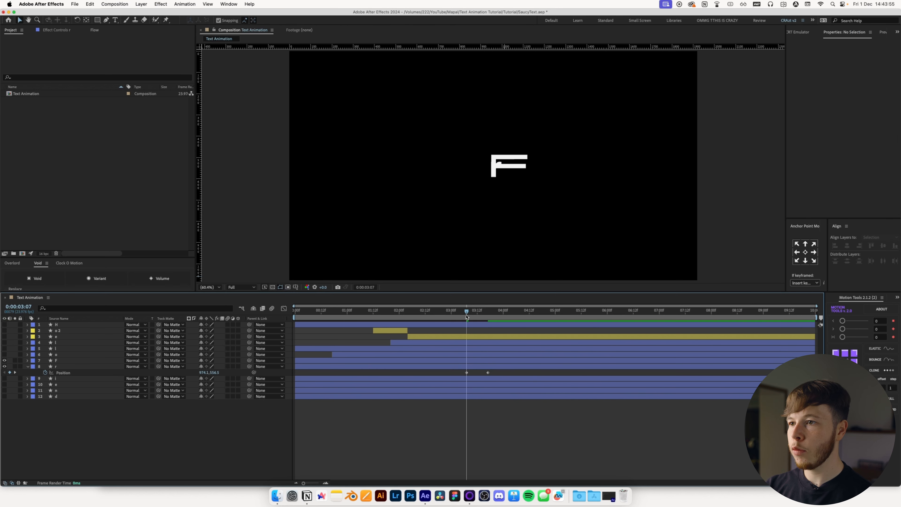
Preview the F and r motion, hide both letters and show the i and n layers
left_click_drag(467, 317, 495, 322)
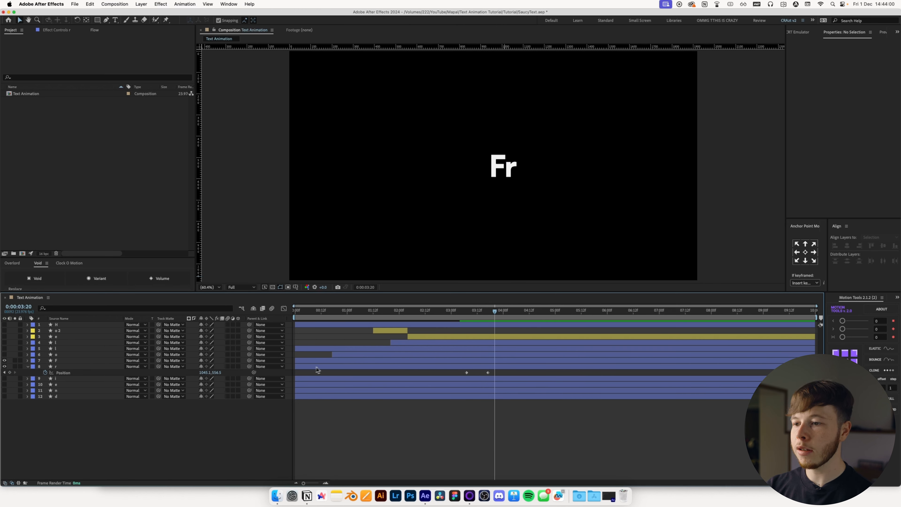
left_click_drag(453, 316, 457, 336)
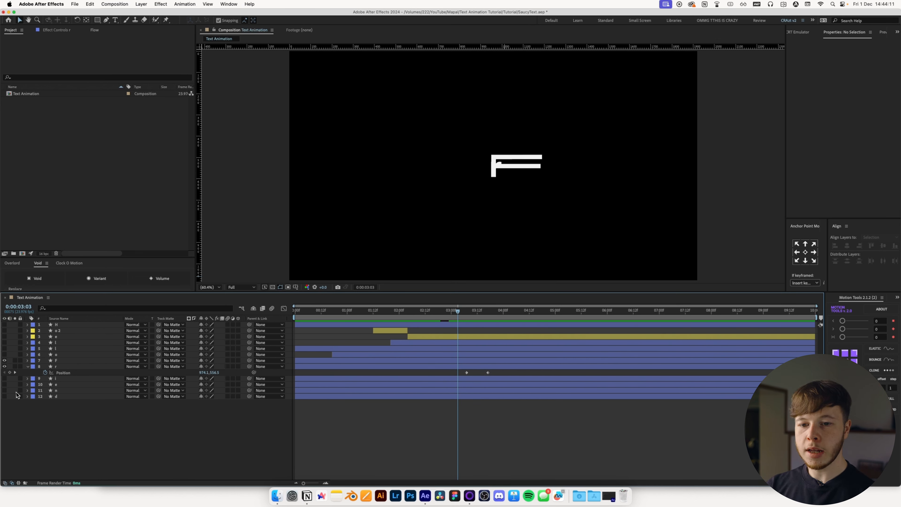
left_click(4, 390)
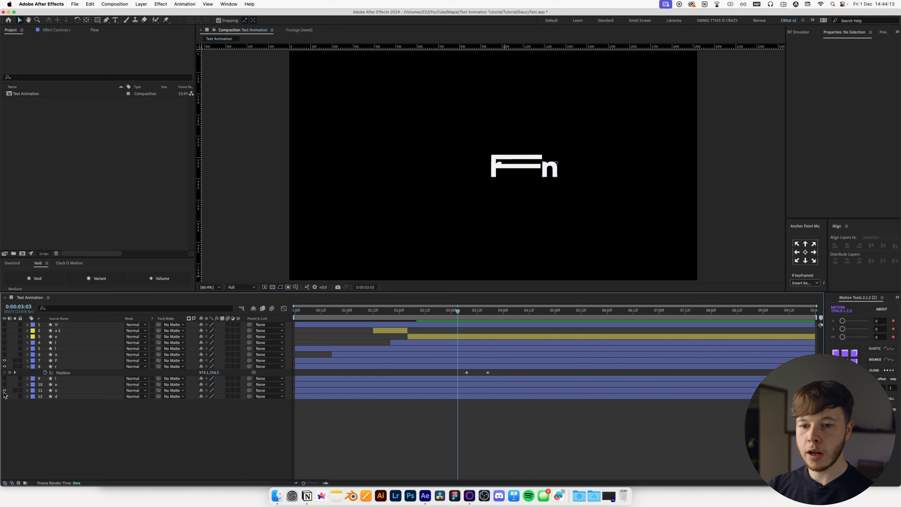
left_click(4, 361)
left_click(4, 378)
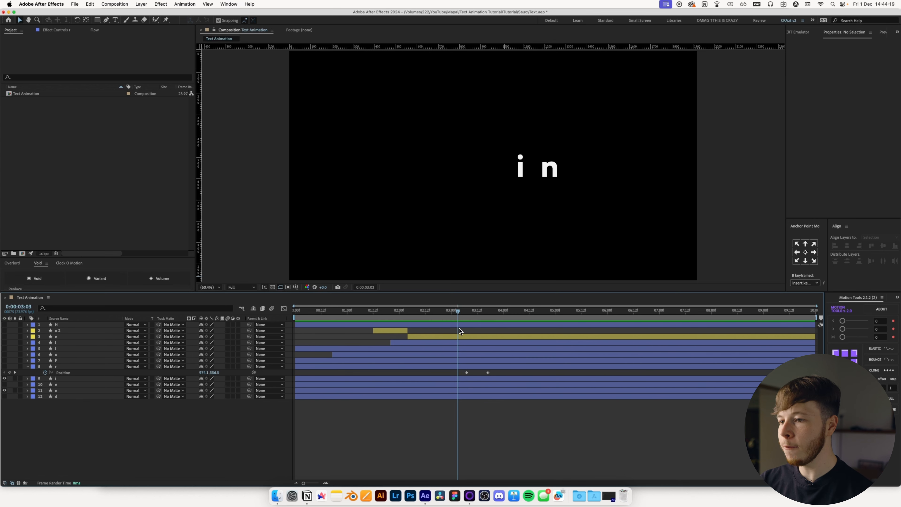
Add a Position keyframe to the n layer at 0:00:04:00 and shift it slightly further along the timeline
left_click(65, 392)
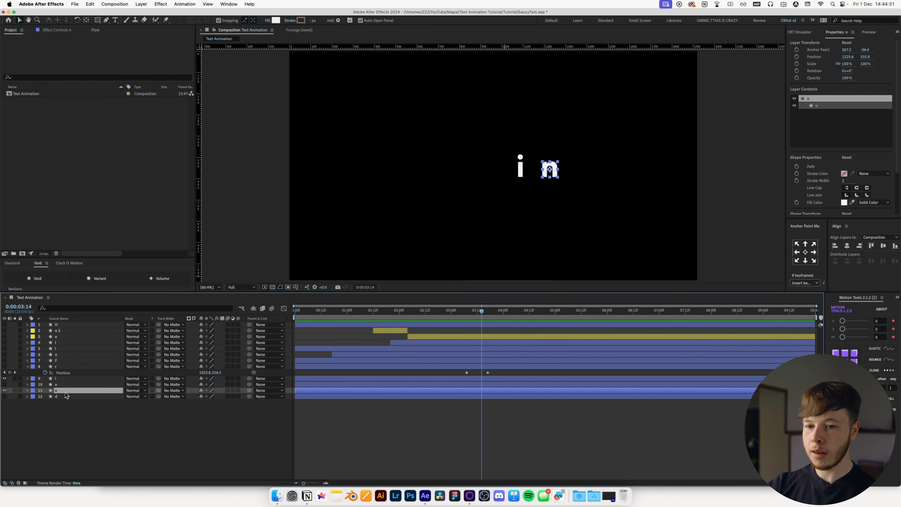
key("p")
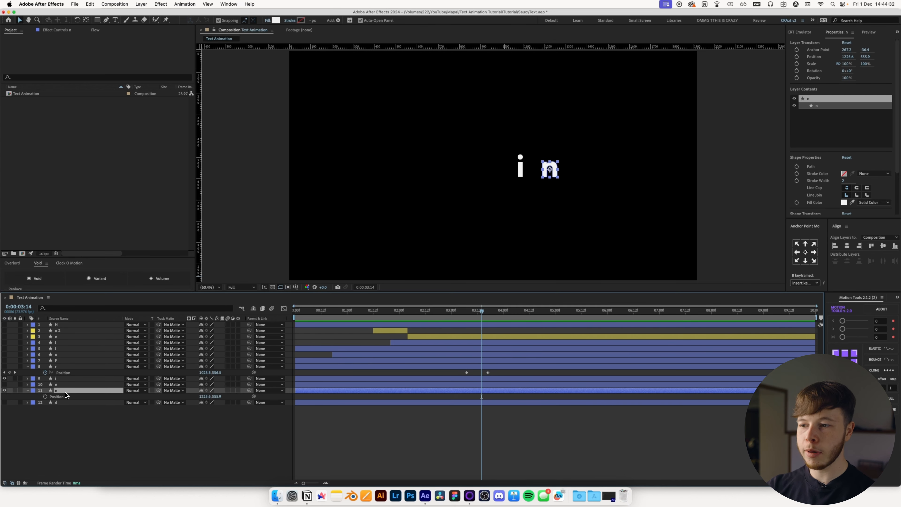
left_click(504, 313)
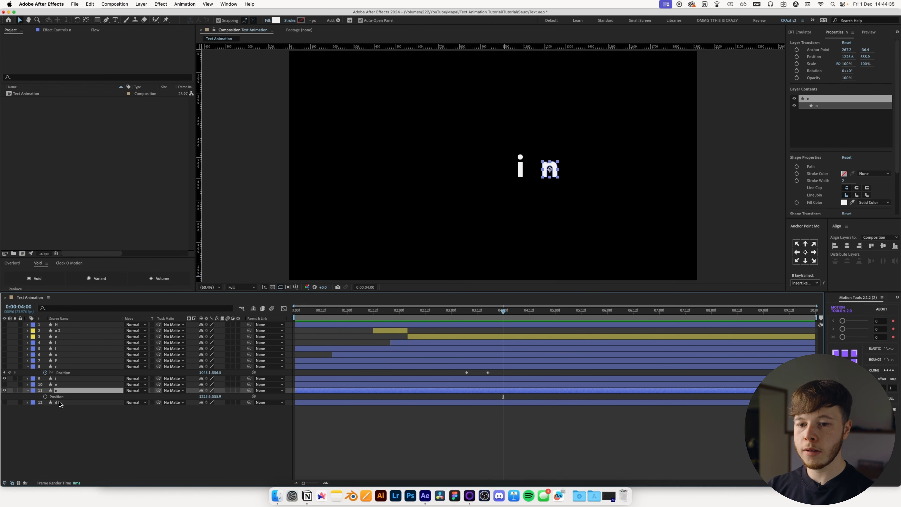
left_click(45, 397)
left_click_drag(505, 400, 518, 402)
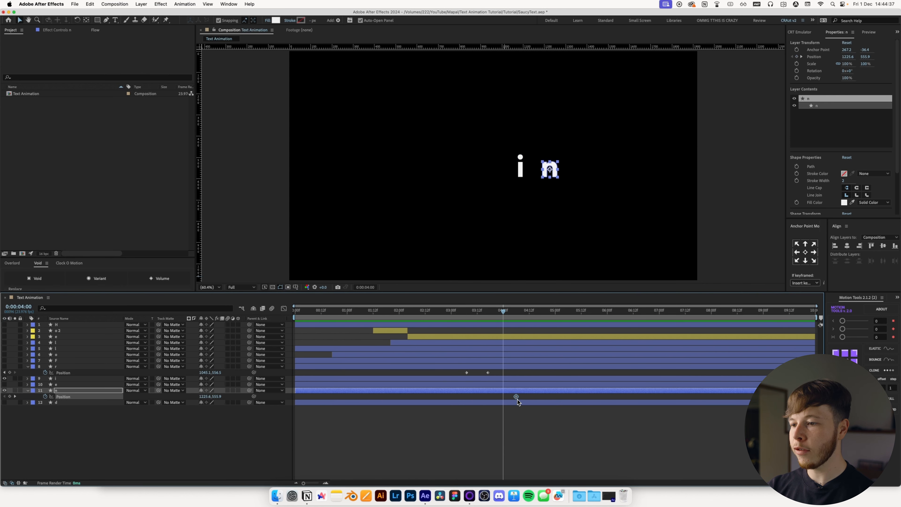
Animate the n's vertical position with a raised start at 0:00:03:18 and a dip to Y 605.9 at 0:00:04:02, and preview it
left_click_drag(222, 400, 219, 402)
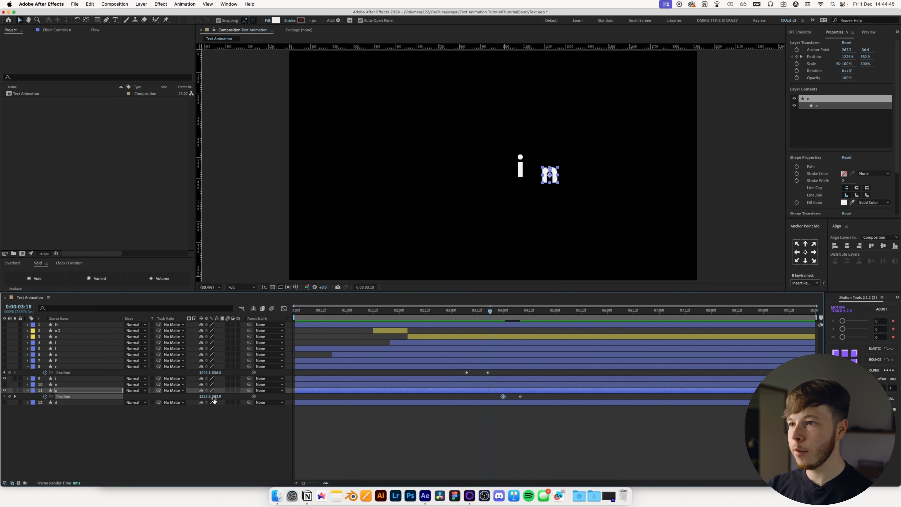
left_click_drag(214, 400, 195, 402)
left_click_drag(488, 315, 505, 323)
left_click_drag(215, 396, 217, 395)
key("space")
left_click_drag(509, 397, 508, 398)
left_click_drag(514, 311, 522, 350)
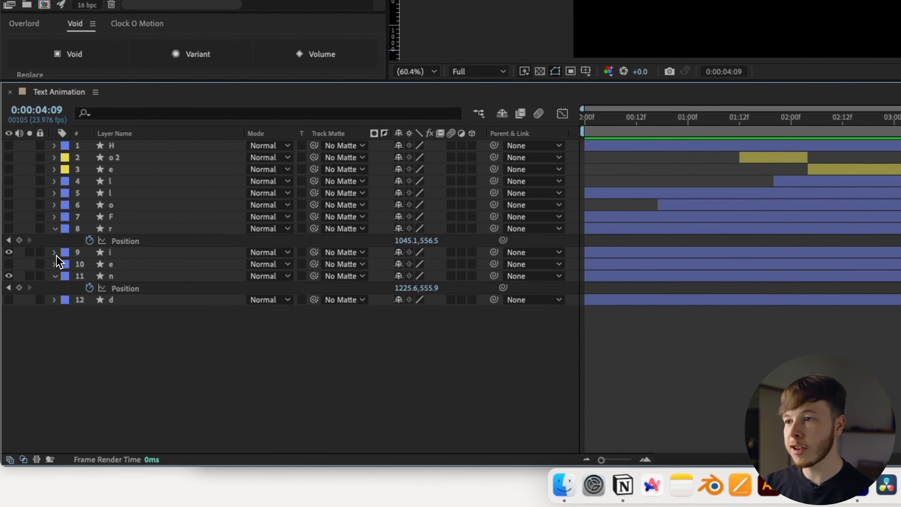
Expand the i layer's contents and rename its two paths "i dot" and "i leg"
left_click(27, 378)
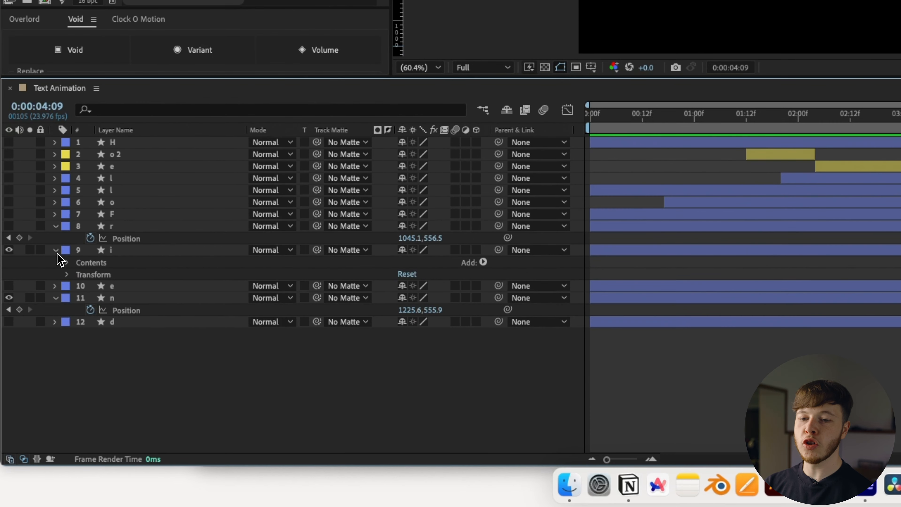
left_click(67, 262)
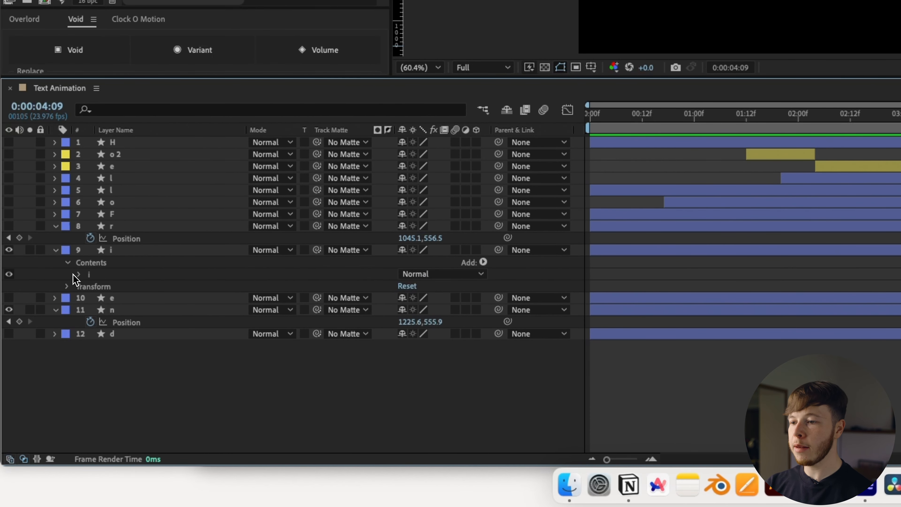
left_click(77, 274)
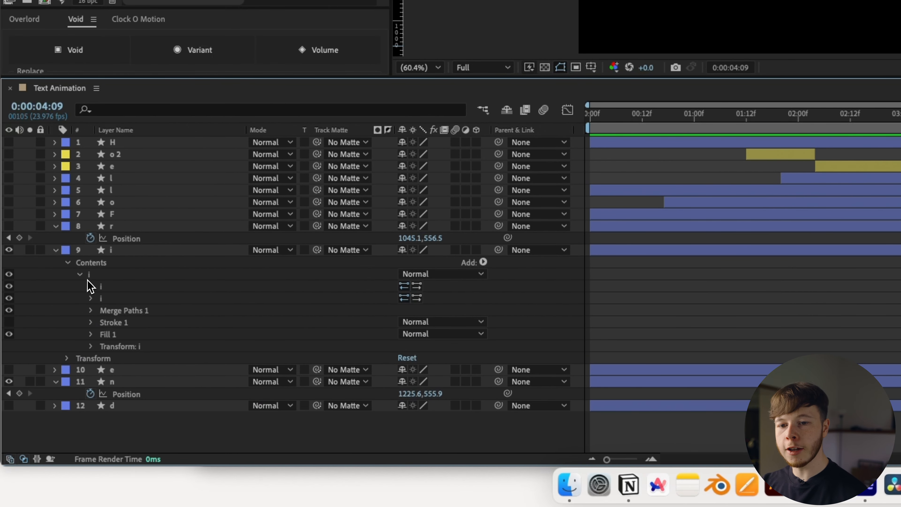
left_click(91, 287)
left_click(107, 290)
key("Return")
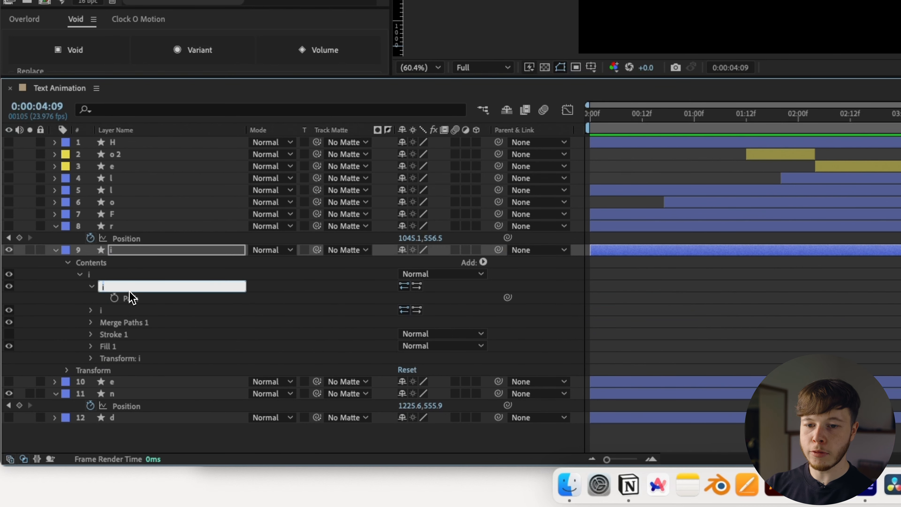
type("i dot")
key("Return")
left_click(117, 310)
key("Return")
type("i leg")
key("Return")
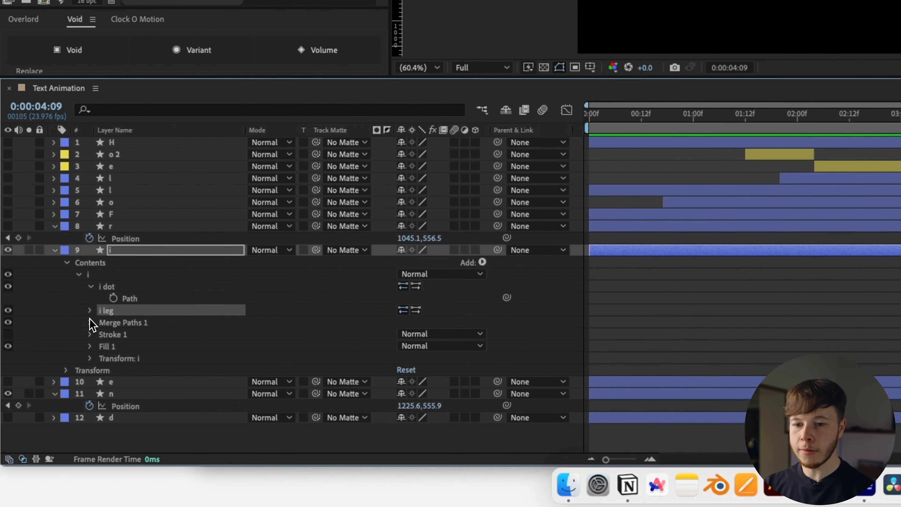
Add Path keyframes to both i dot and i leg at 0:00:04:09
left_click(89, 310)
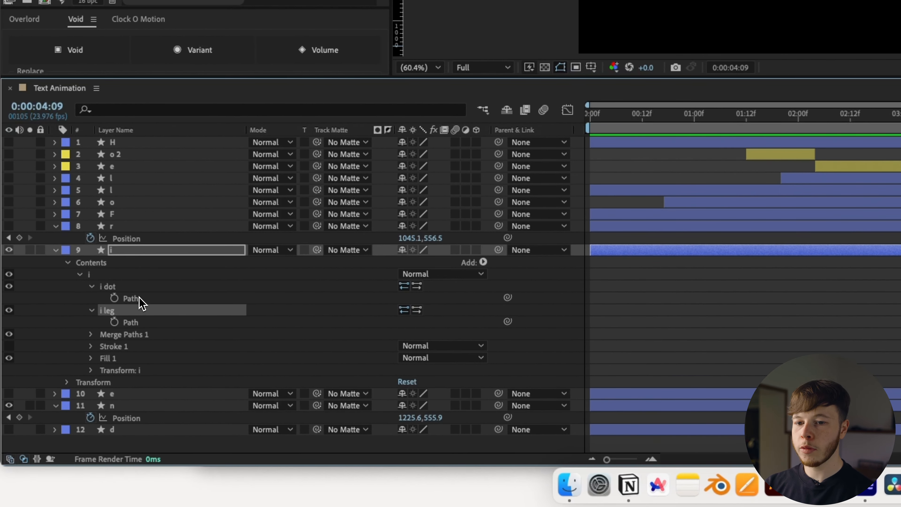
left_click(138, 299)
left_click(113, 298)
left_click(113, 321)
left_click_drag(529, 368, 507, 374)
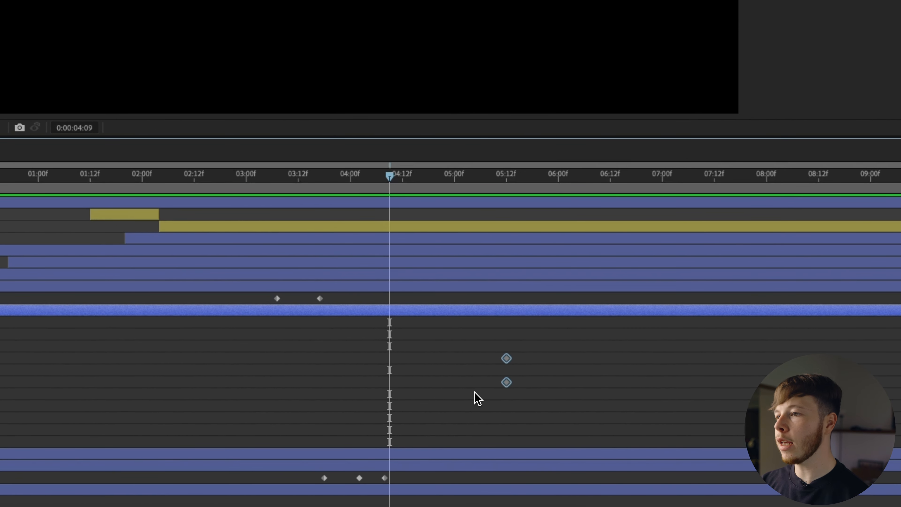
key("ctrl+z")
At 0:00:04:02, move the i's dot onto the upper corner of the n's stem and preview the motion
left_click_drag(385, 182, 362, 203)
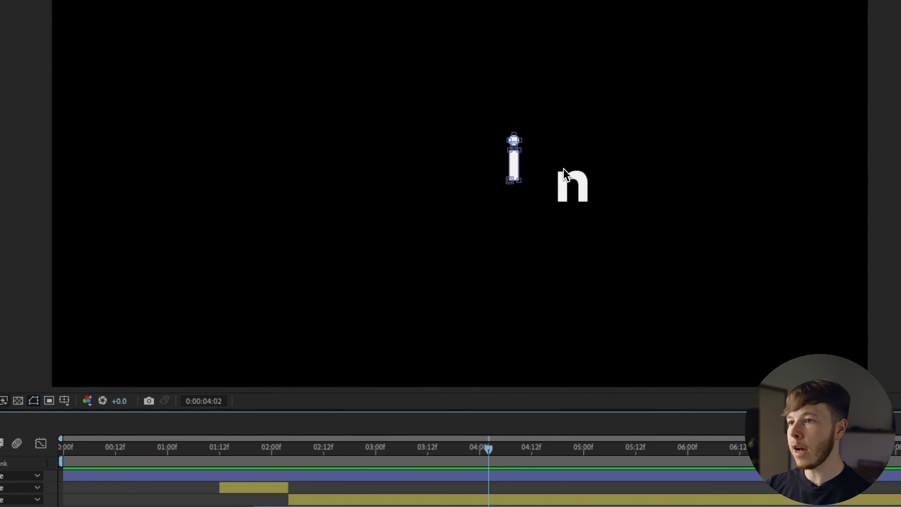
scroll(575, 185, "up", 4)
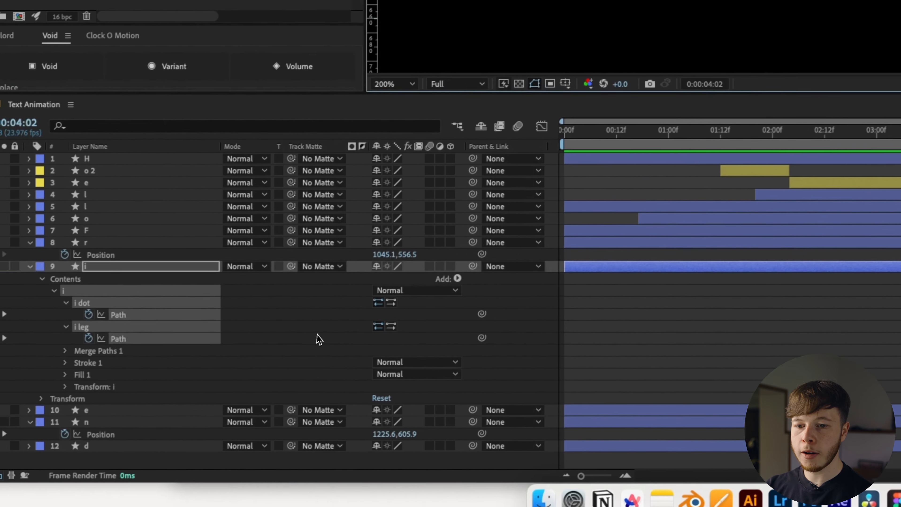
left_click(97, 480)
left_click(137, 316)
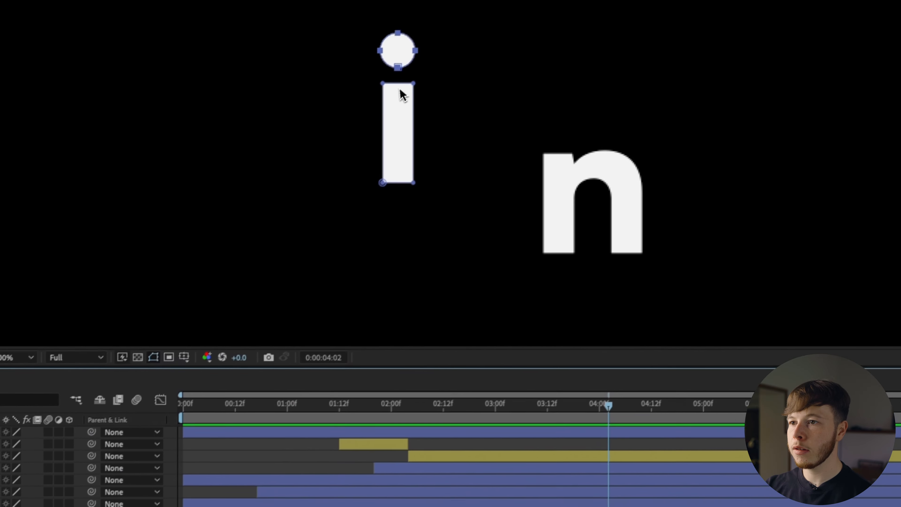
left_click_drag(406, 67, 570, 148)
left_click_drag(515, 183, 514, 194)
left_click_drag(546, 447, 584, 473)
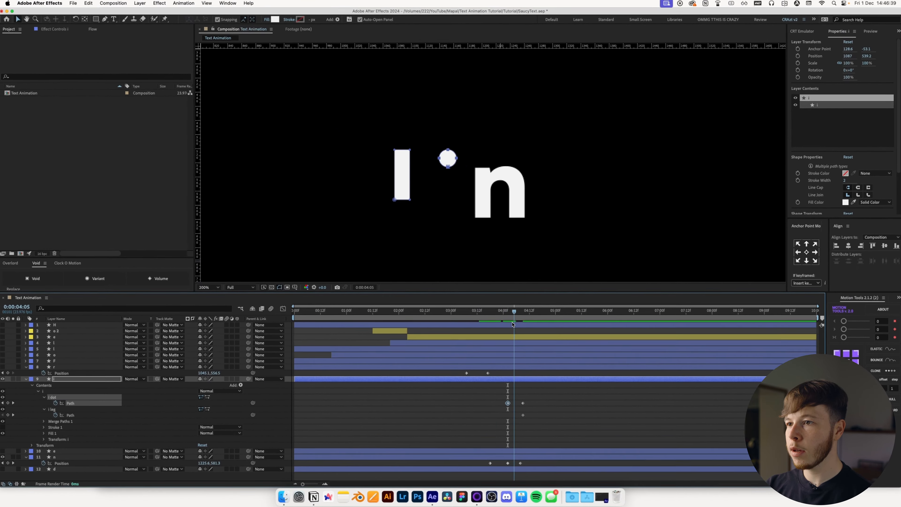
At 0:00:03:19, move the i's dot up above the n as the start of its fall
left_click_drag(521, 325, 492, 338)
scroll(496, 179, "up", 1)
scroll(496, 180, "down", 1)
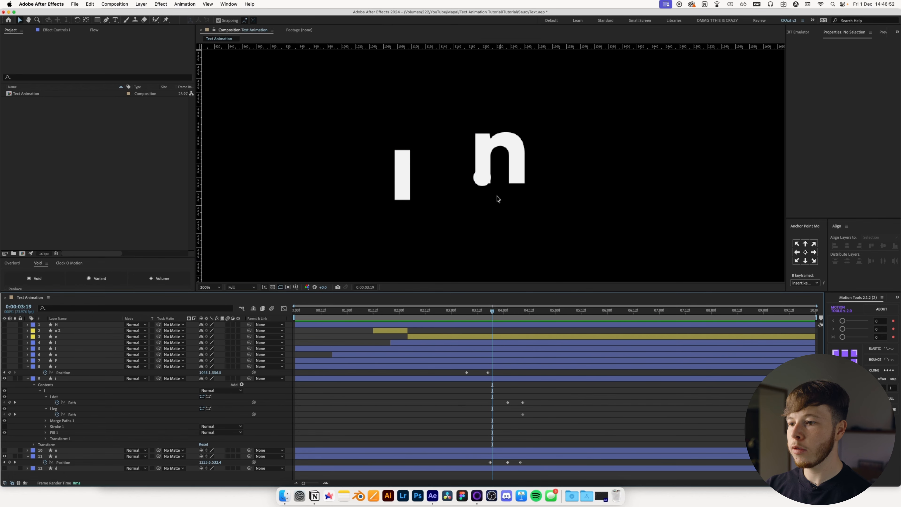
left_click(72, 402)
left_click_drag(488, 187, 501, 86)
At 0:00:04:14, move the i's dot straight down to the base of the leg and scrub through the motion
left_click_drag(492, 317, 533, 330)
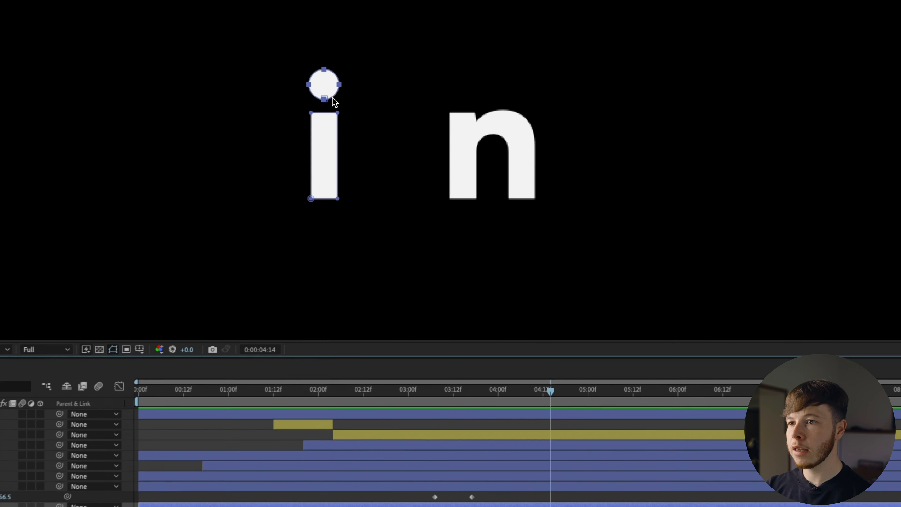
left_click_drag(411, 140, 411, 199)
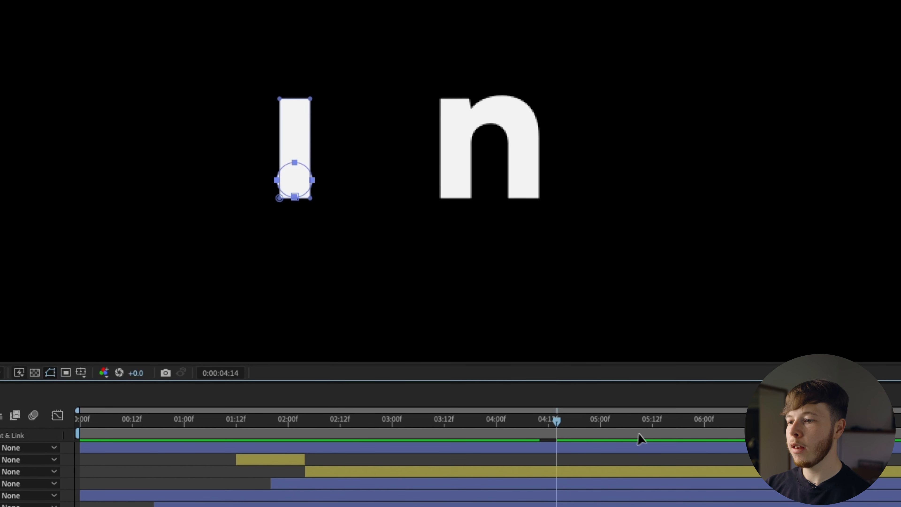
left_click_drag(553, 422, 587, 422)
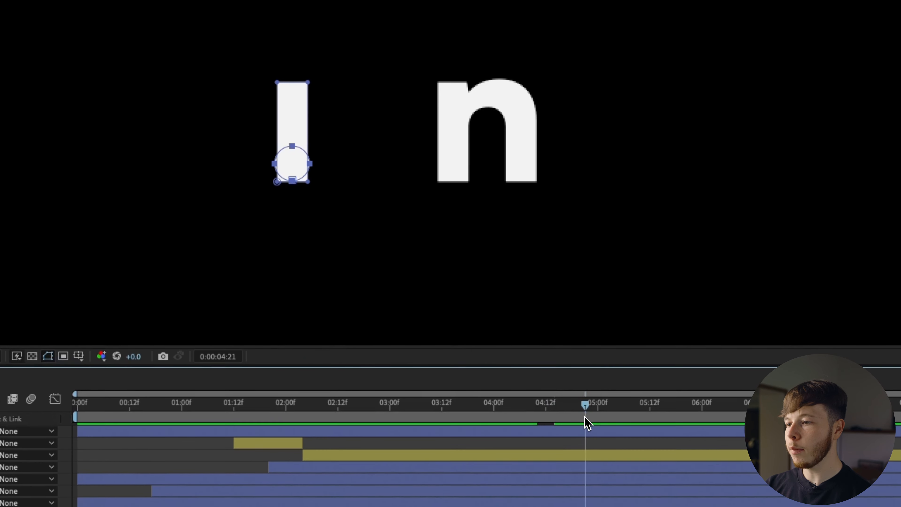
left_click_drag(505, 405, 527, 449)
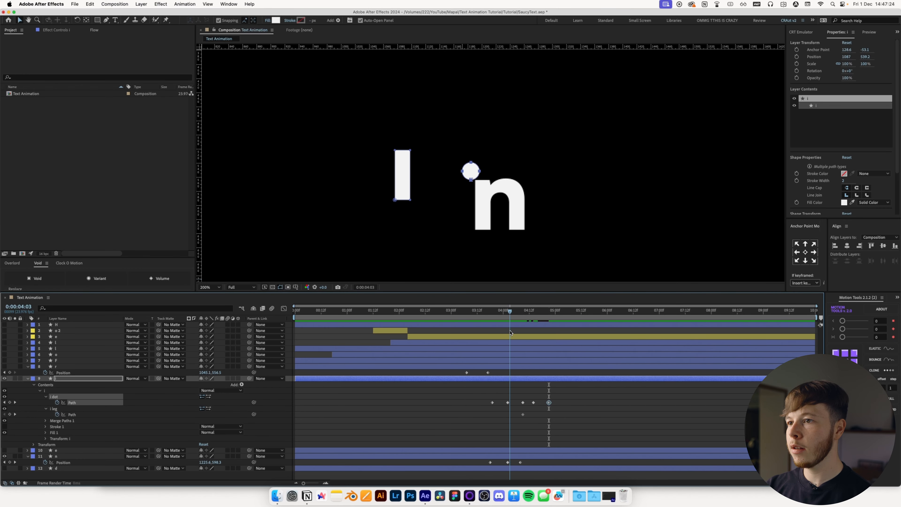
Copy the i dot's Path keyframe from 0:00:04:09 to 0:00:04:21 and check the bounce
left_click_drag(520, 334, 551, 341)
left_click(522, 402)
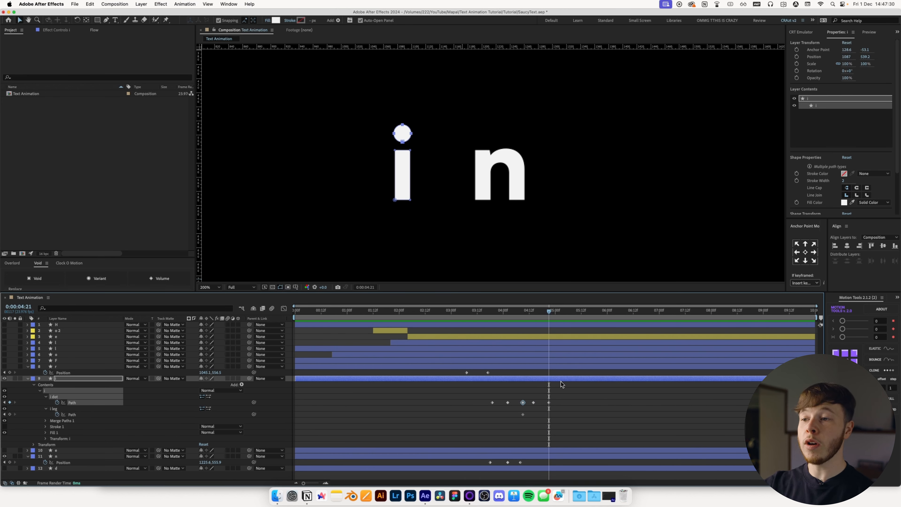
key("super+v")
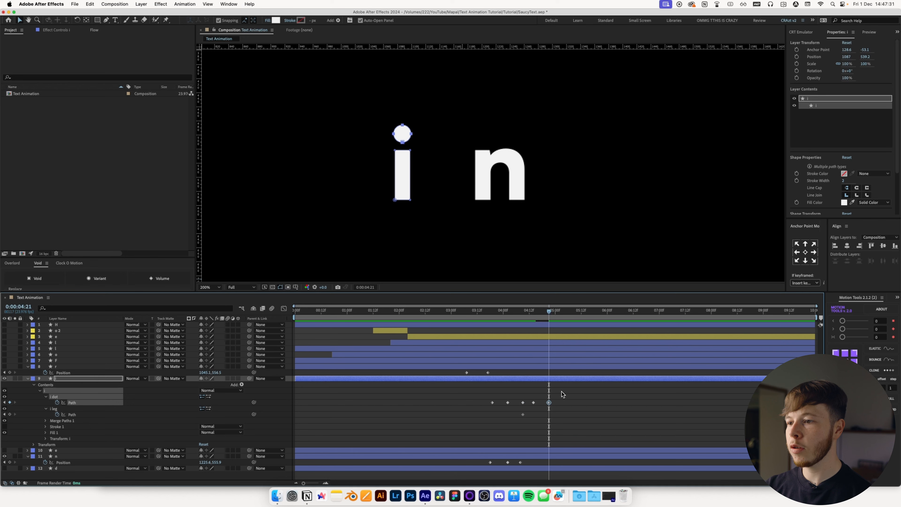
left_click(597, 420)
left_click_drag(548, 369, 555, 336)
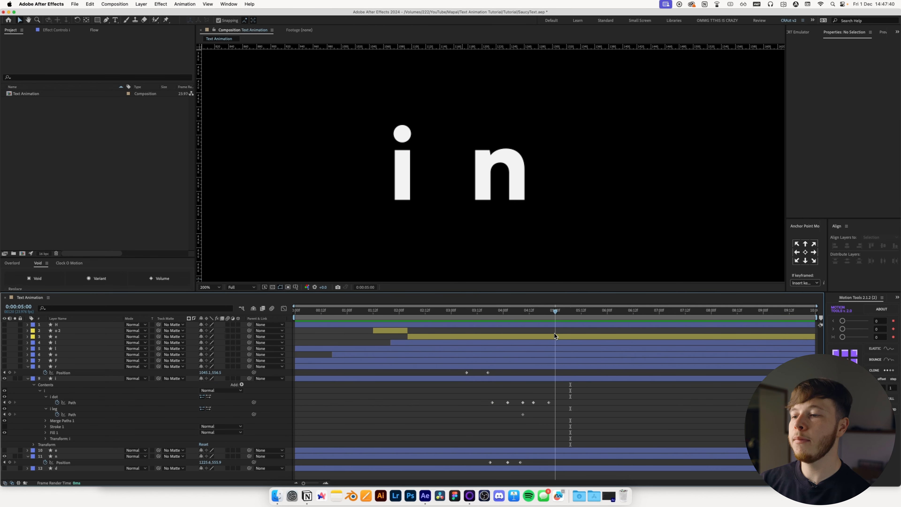
Move the i leg's Path keyframe to 0:00:04:21, in line with the dot's last keyframe
left_click_drag(72, 414, 131, 411)
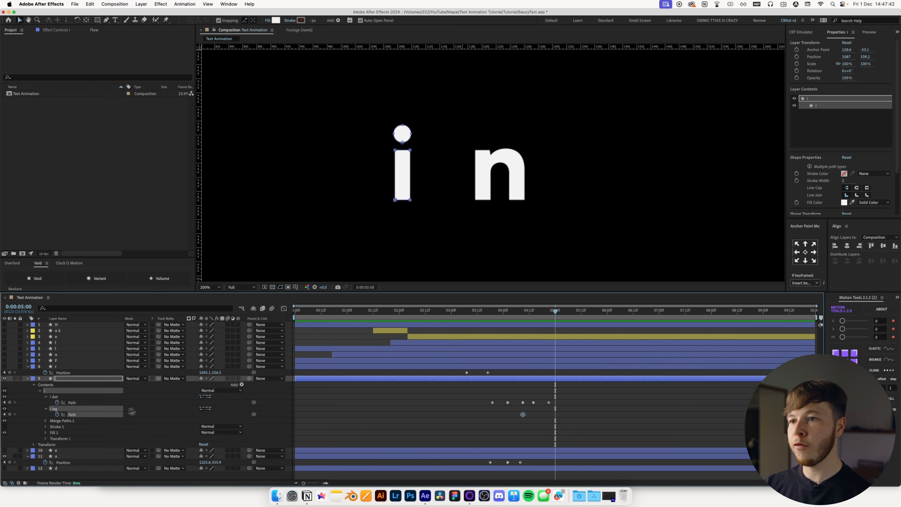
left_click_drag(545, 322, 536, 326)
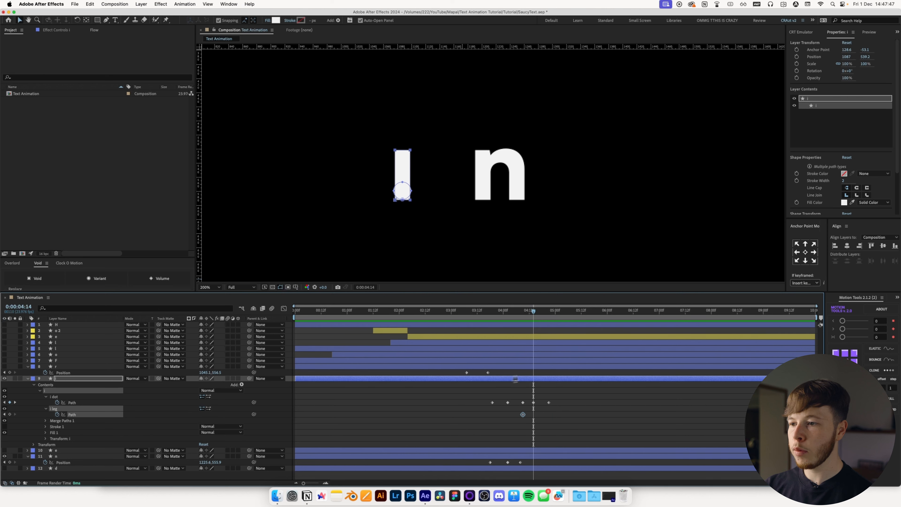
key("space")
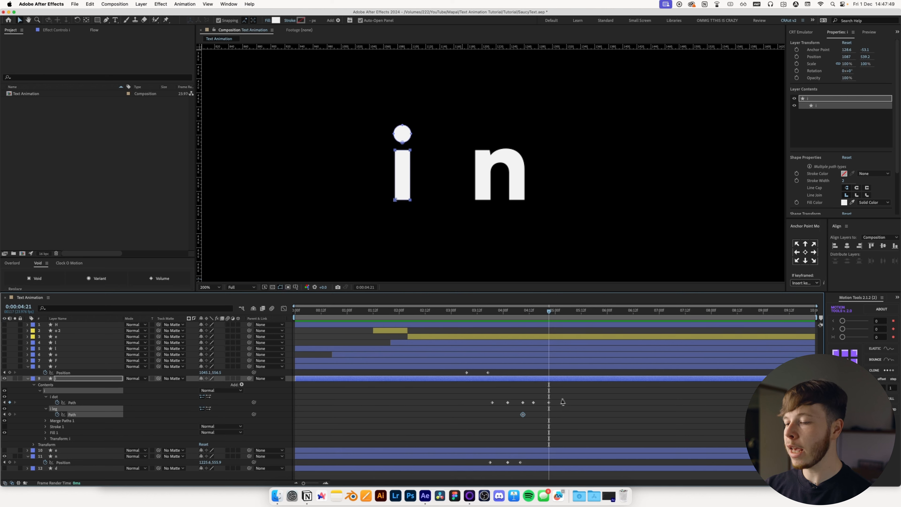
left_click(131, 416)
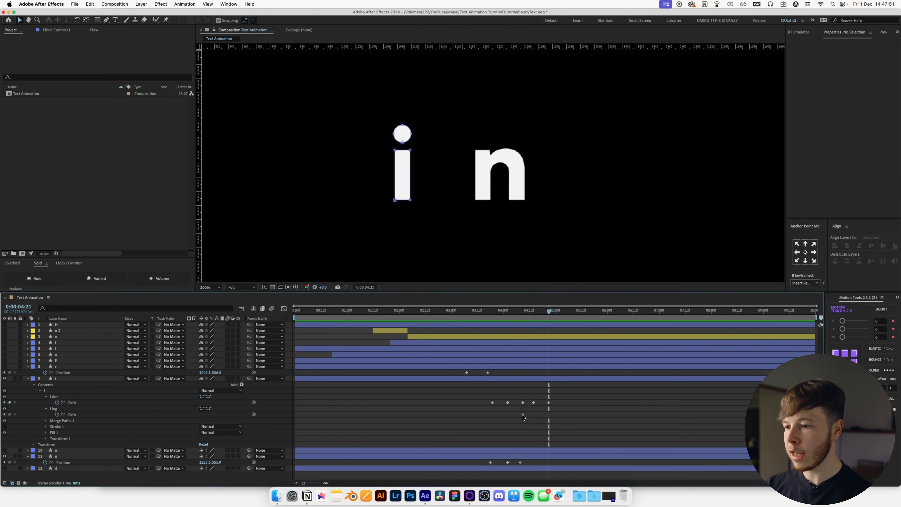
left_click_drag(523, 415, 548, 414)
At 0:00:04:14, collapse the i leg by moving its top points down to the base
key("j")
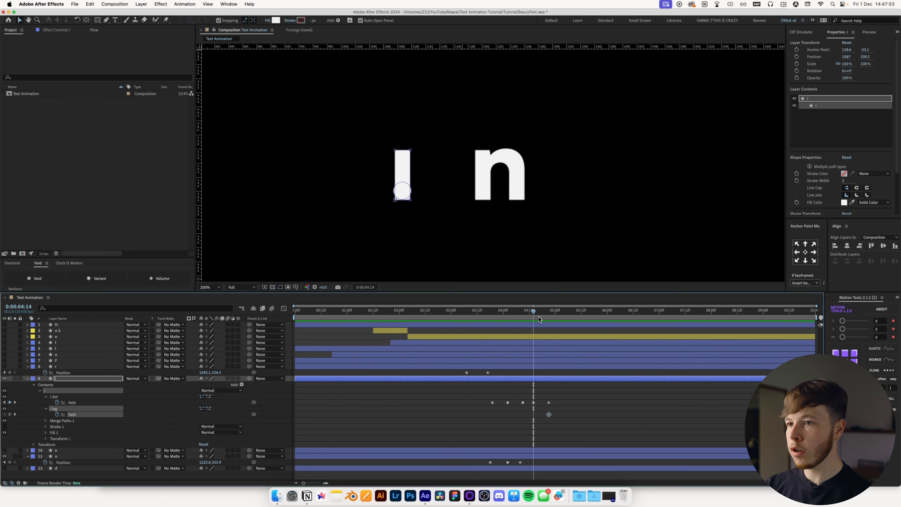
left_click(395, 150)
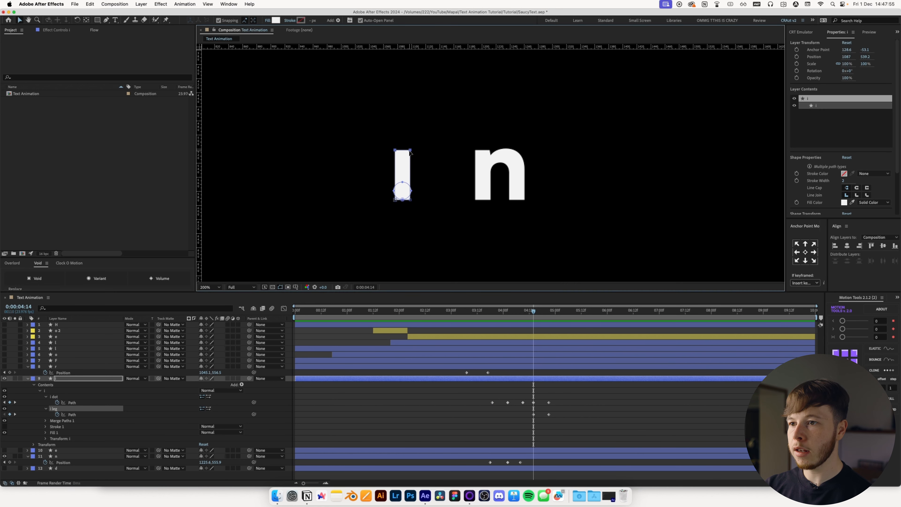
left_click_drag(410, 150, 415, 205)
Move the i leg's last Path keyframe to 0:00:04:19 and scrub through the dot and leg motion
mouse_move(534, 312)
left_mouse_down()
mouse_move(553, 312)
mouse_move(546, 317)
left_mouse_up()
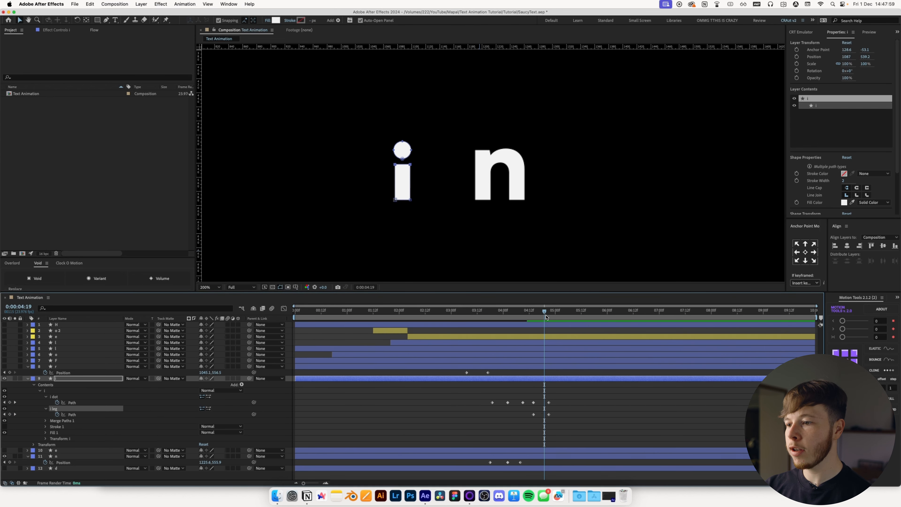
left_click_drag(548, 414, 547, 415)
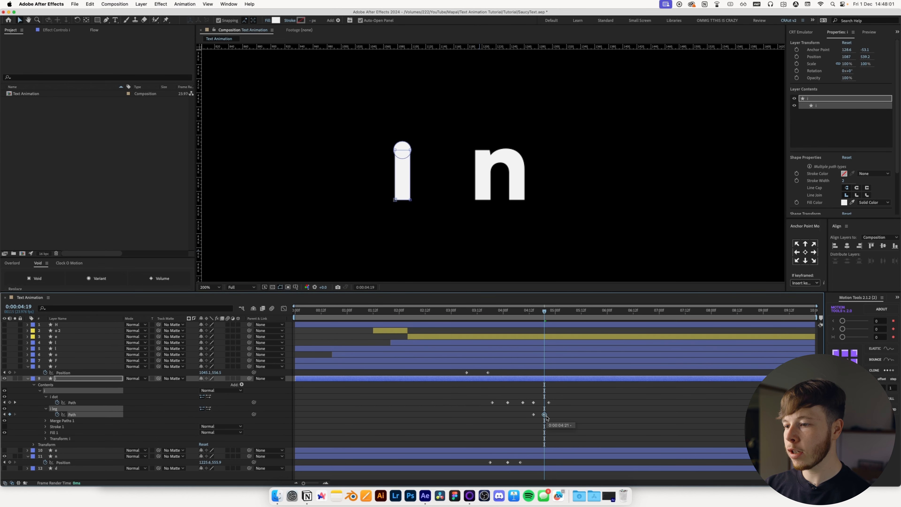
left_click_drag(532, 318, 557, 318)
left_click(604, 394)
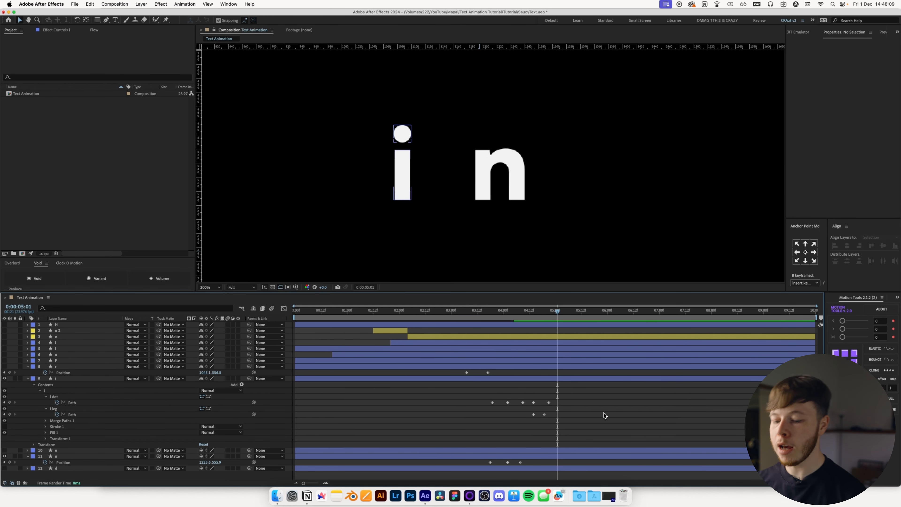
Collapse all layer properties, hide the i and n layers, and show the d layer
key("u")
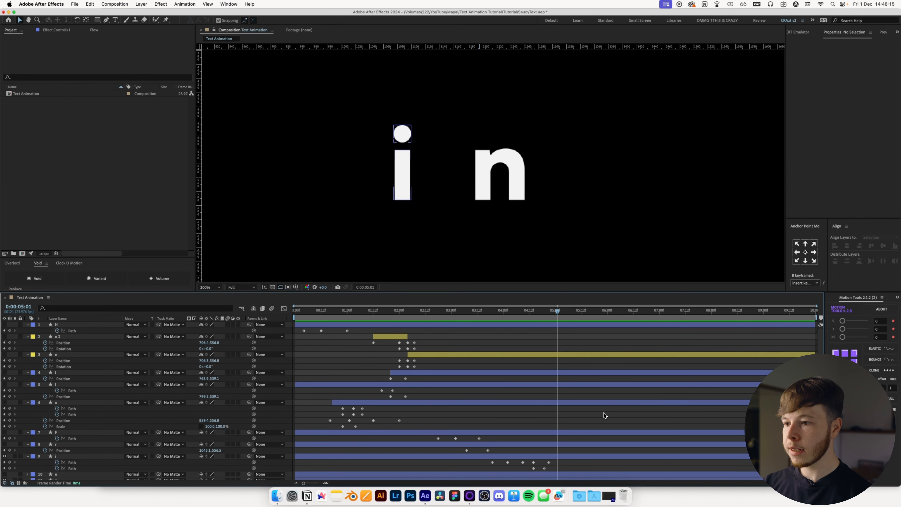
key("u")
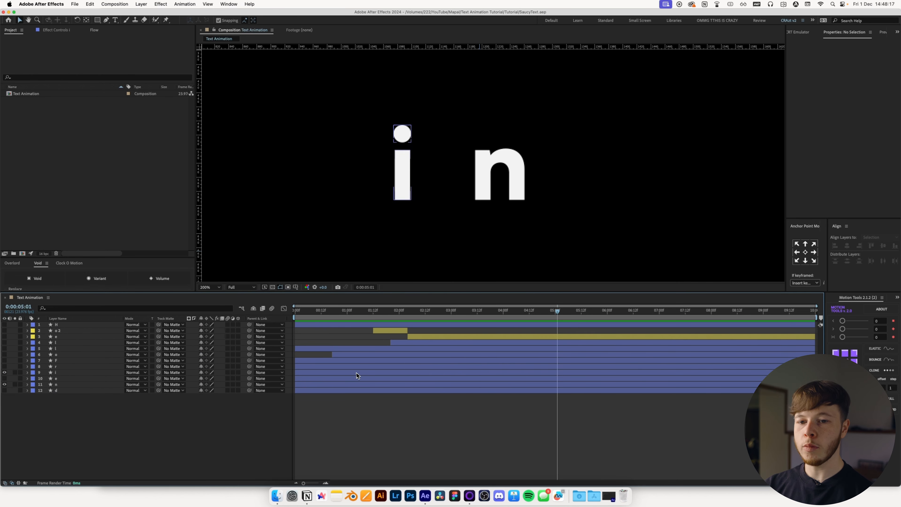
left_click(4, 372)
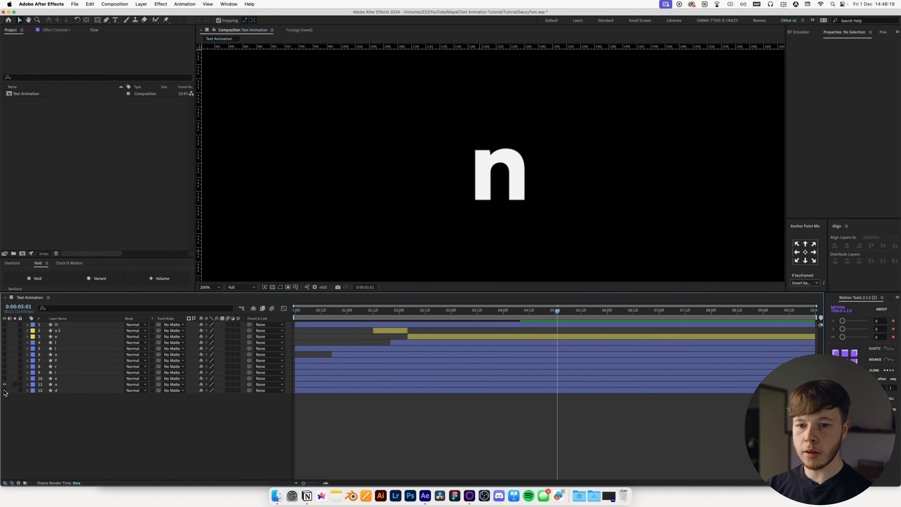
left_click(4, 384)
left_click(4, 390)
Move the d layer's anchor point to the bottom right corner of its stem
left_click(64, 391)
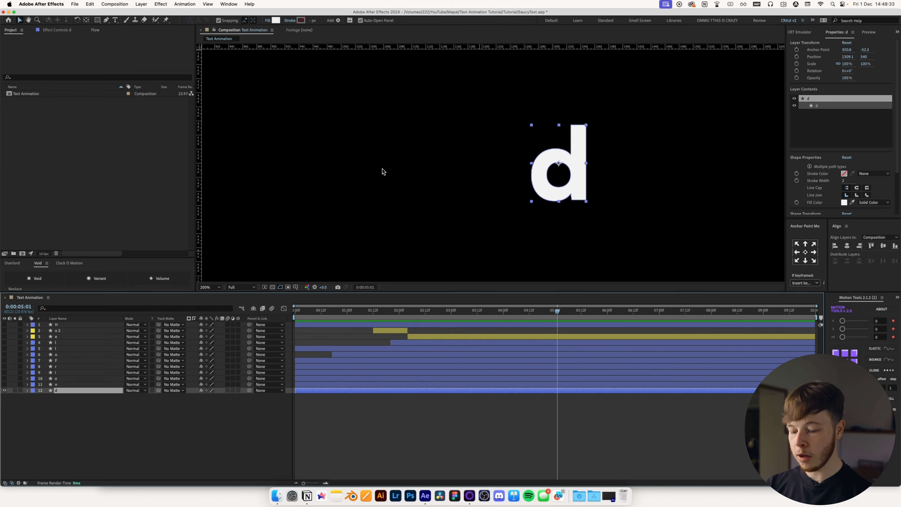
key("y")
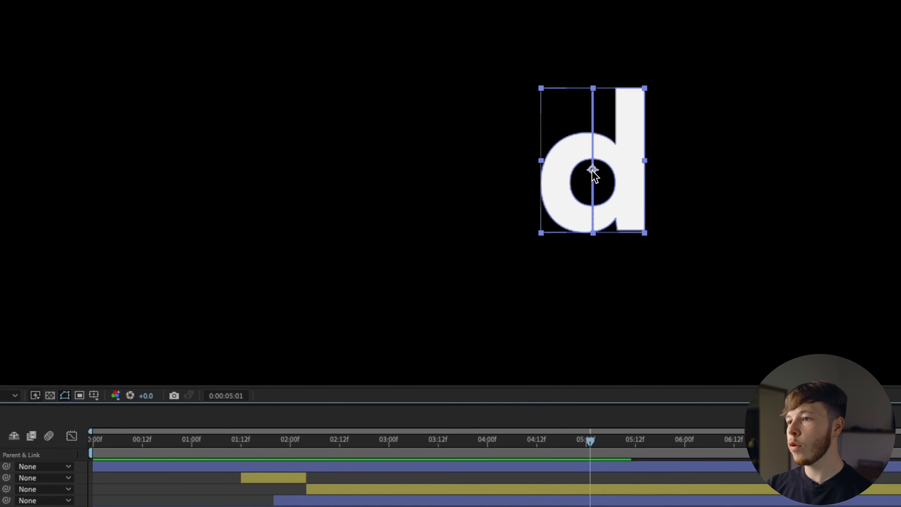
left_click_drag(556, 164, 586, 200)
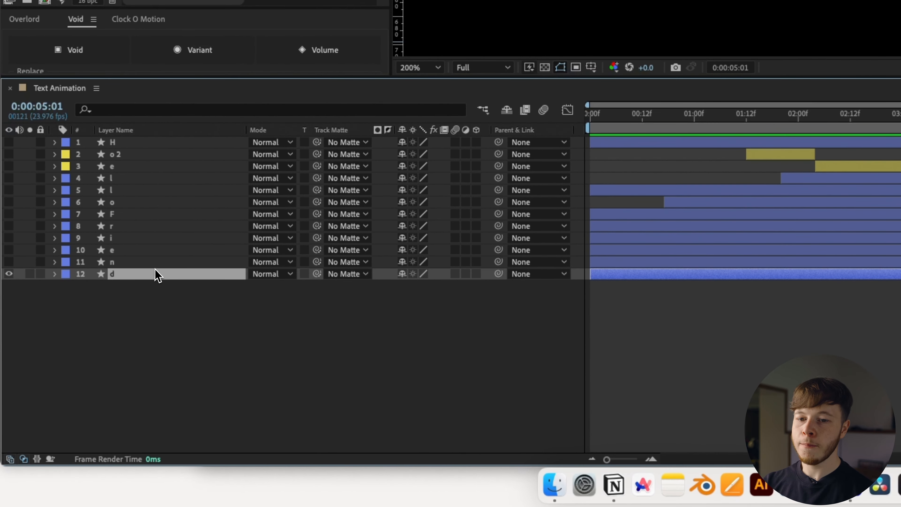
Keyframe the d's Rotation at 0° at 0:00:05:01 and at -90° at 0:00:04:12
key("r")
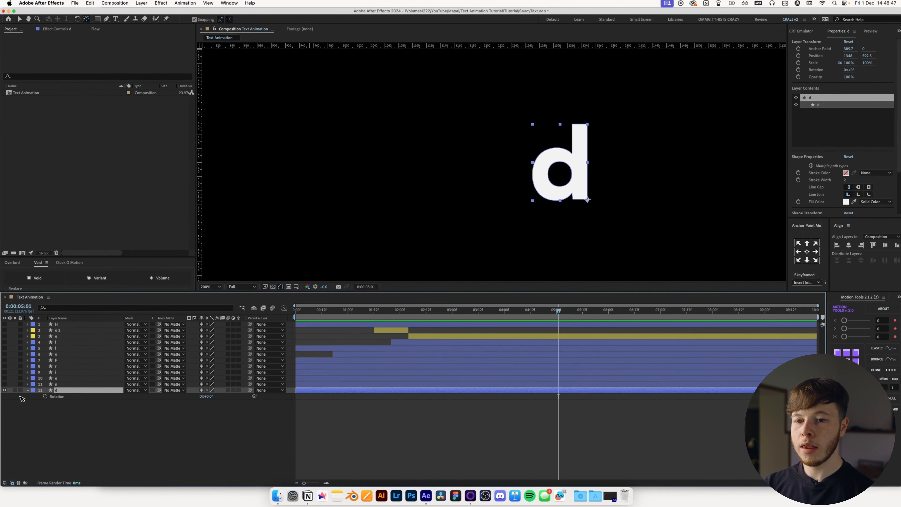
left_click(45, 396)
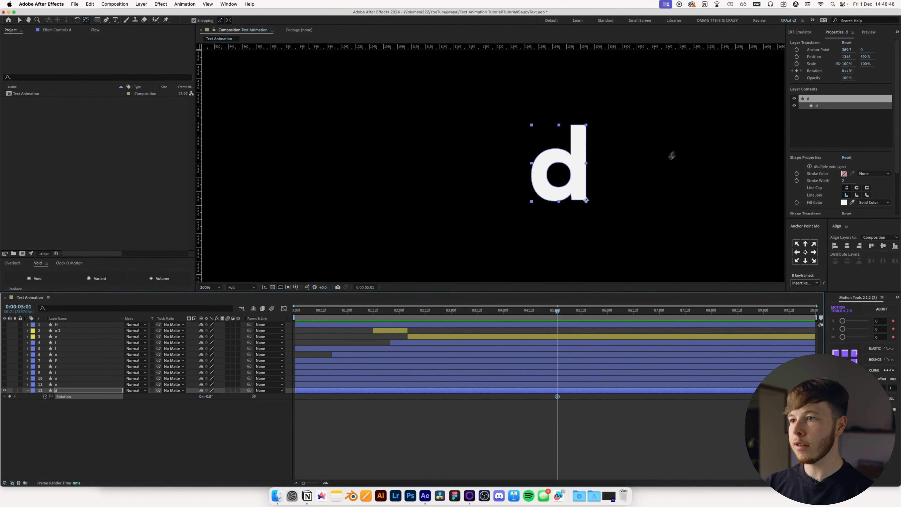
left_click_drag(552, 317, 529, 321)
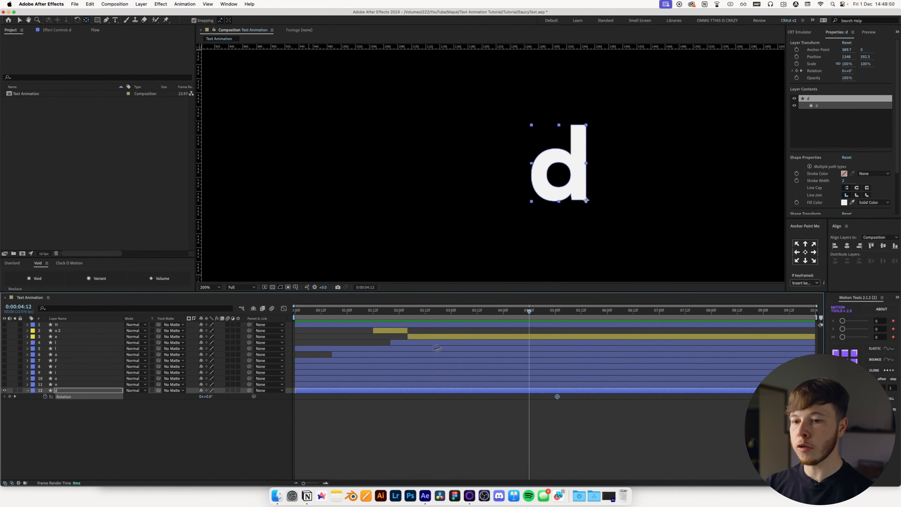
left_click_drag(210, 396, 184, 402)
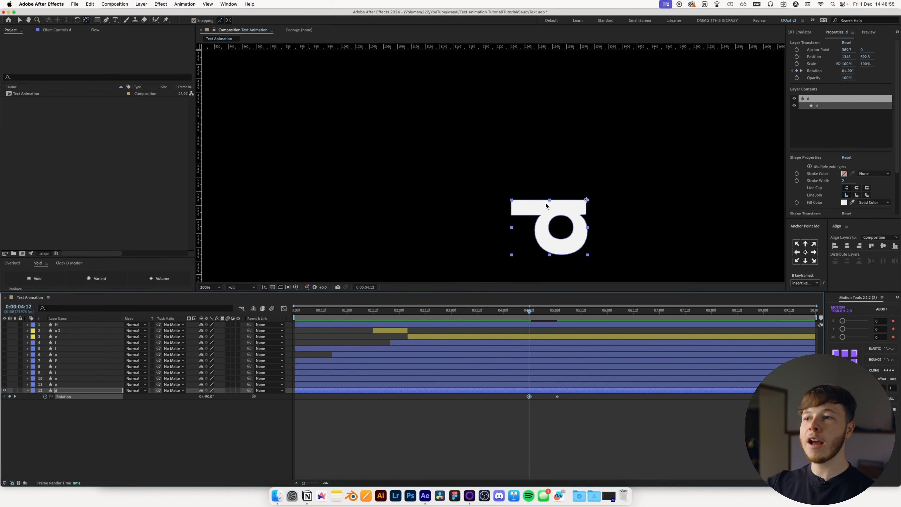
left_click_drag(482, 45, 495, 203)
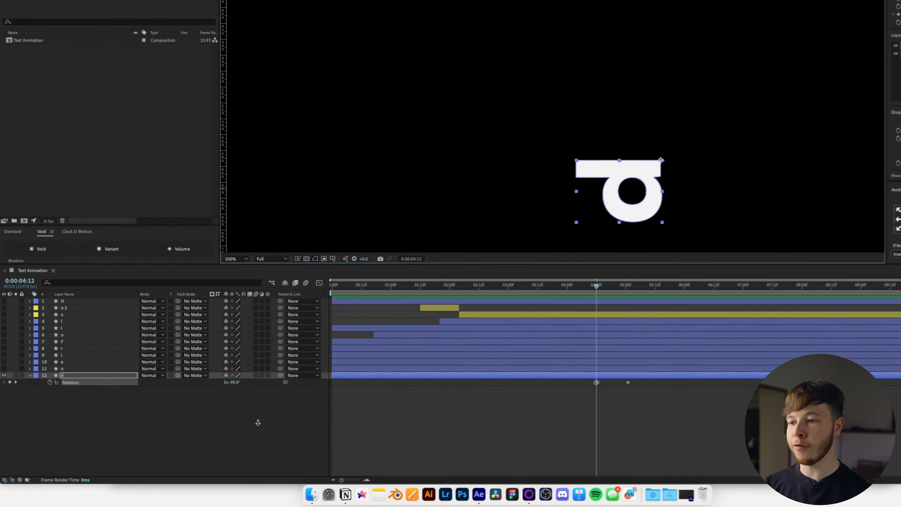
left_click_drag(529, 310, 533, 324)
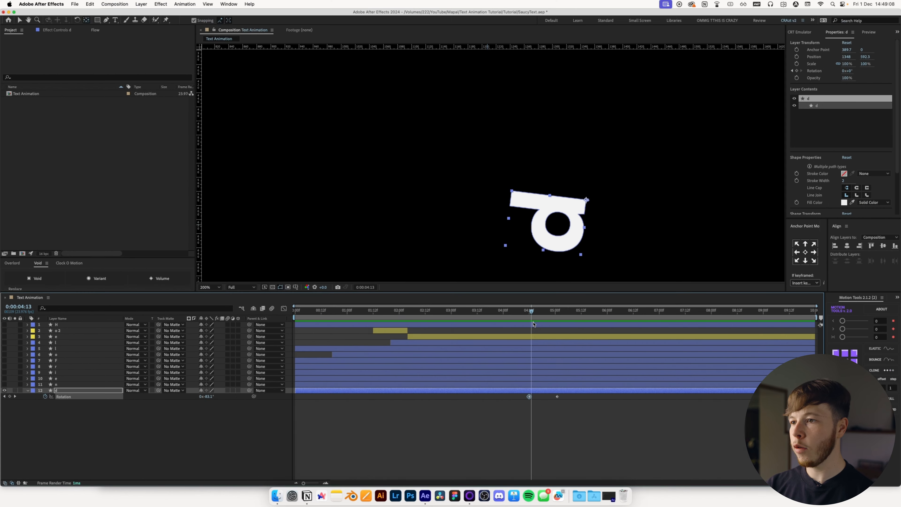
At 0:00:05:01, expand the d layer's contents and set Path keyframes on both of its d paths
key("v")
left_click_drag(532, 316, 556, 315)
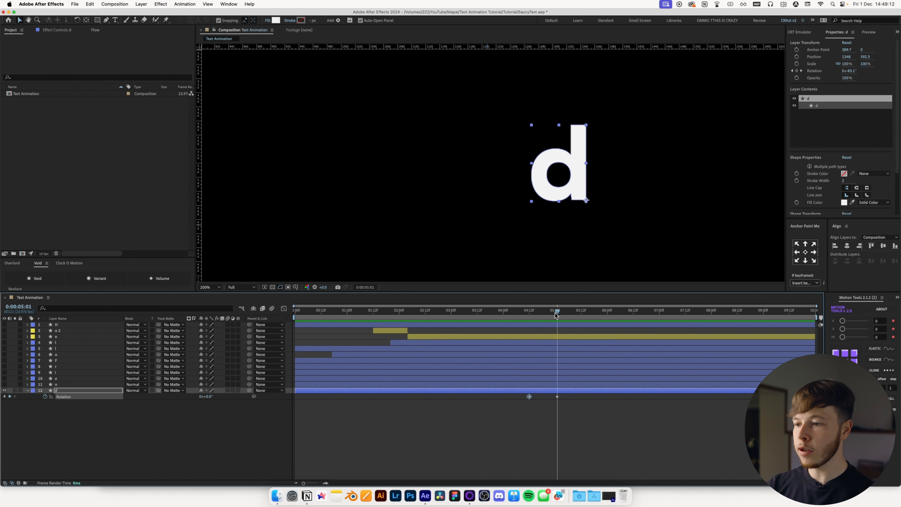
left_click(29, 391)
left_click(29, 391)
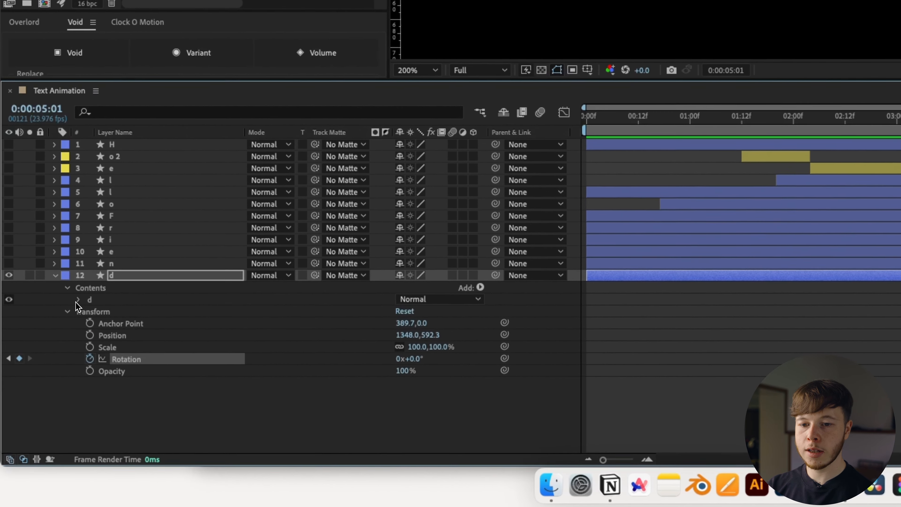
left_click(73, 311)
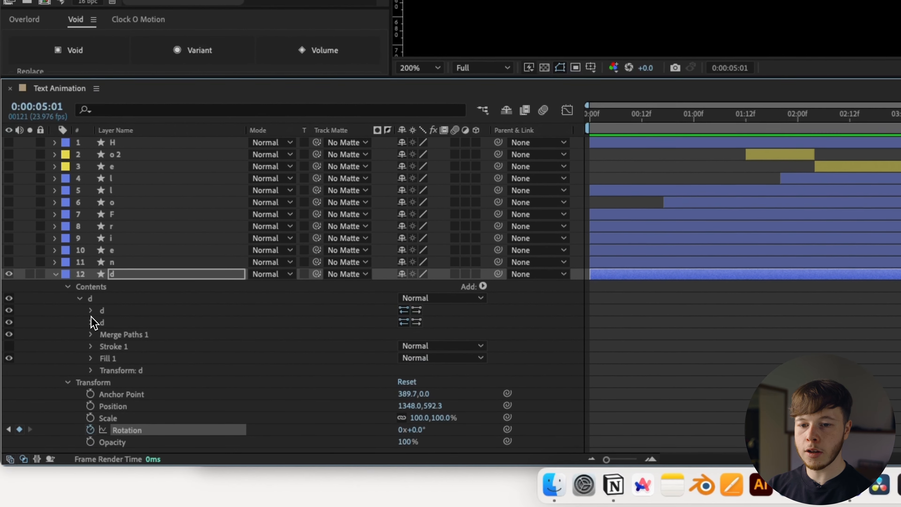
left_click(85, 323)
left_click(91, 335)
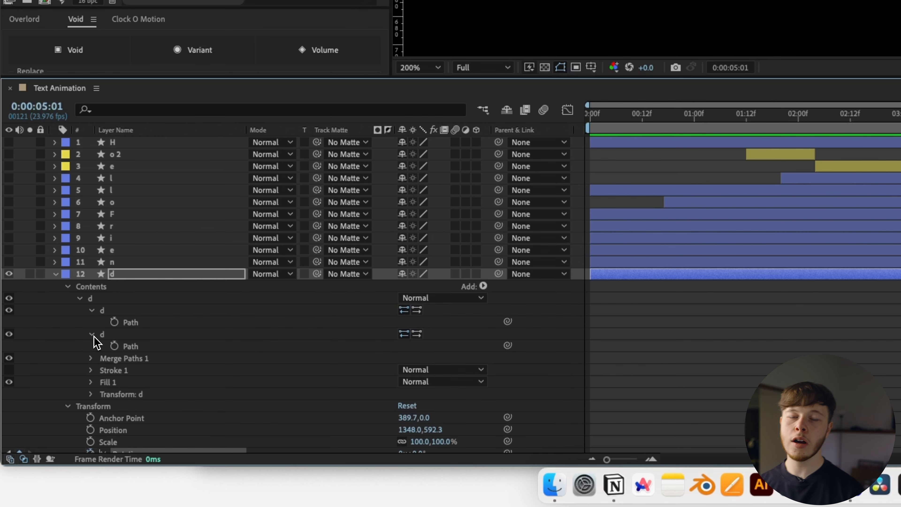
left_click(117, 323)
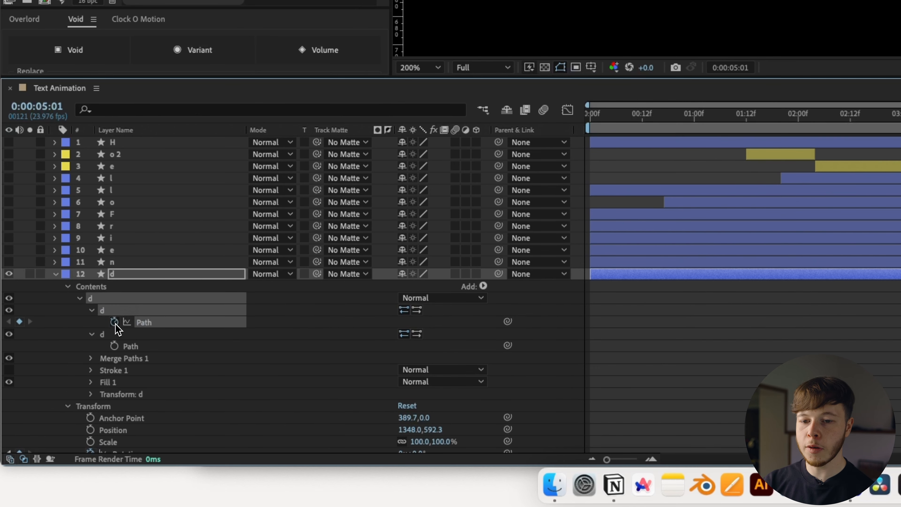
left_click(111, 346, "shift")
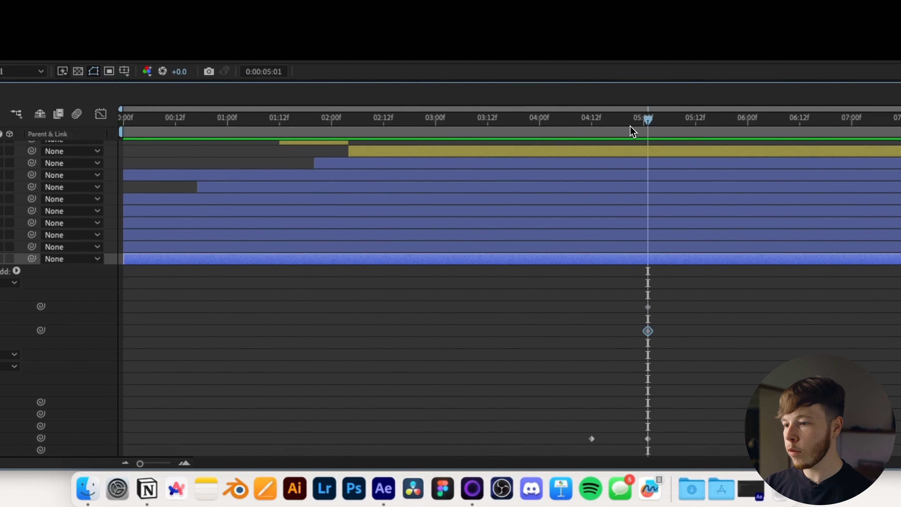
At 0:00:04:12, flatten the d's inner counter path into a straight line along the stem's edge
left_click_drag(643, 131, 616, 138)
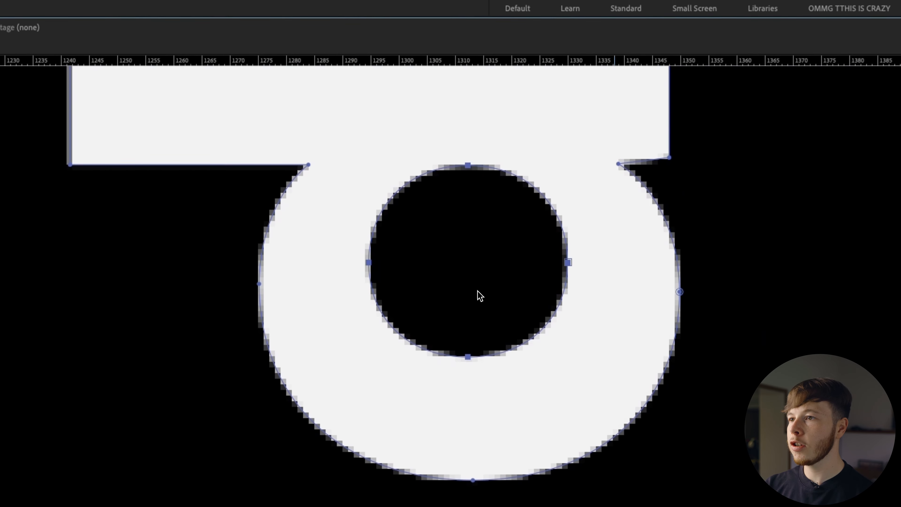
left_click_drag(467, 357, 468, 170)
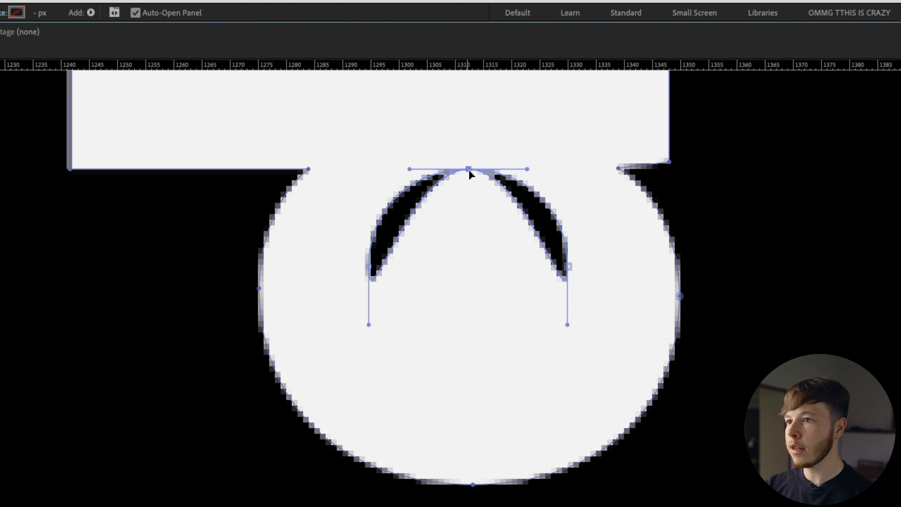
left_click_drag(372, 273, 370, 169)
left_click_drag(568, 265, 575, 172)
key("Down")
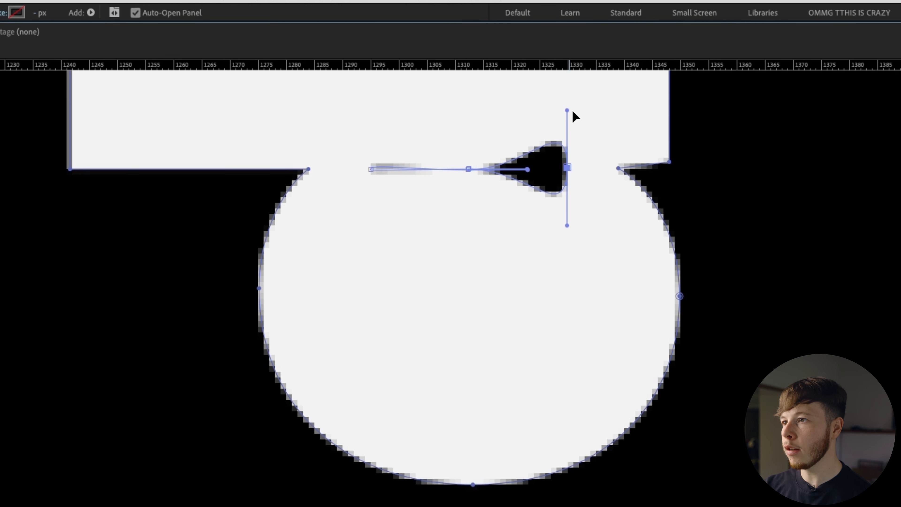
left_click_drag(567, 132, 567, 167)
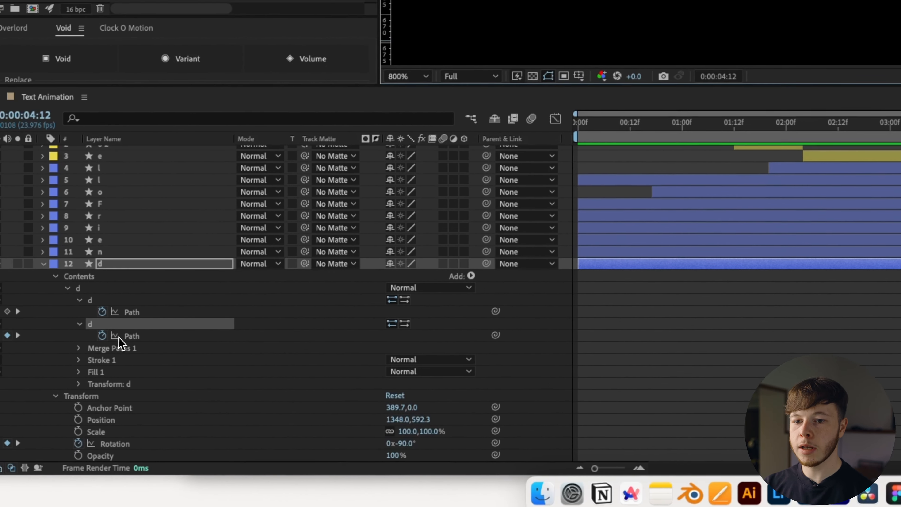
At 0:00:04:12, flatten the d's outer bowl into the stem and scrub through the motion at fitted view
left_click(132, 312)
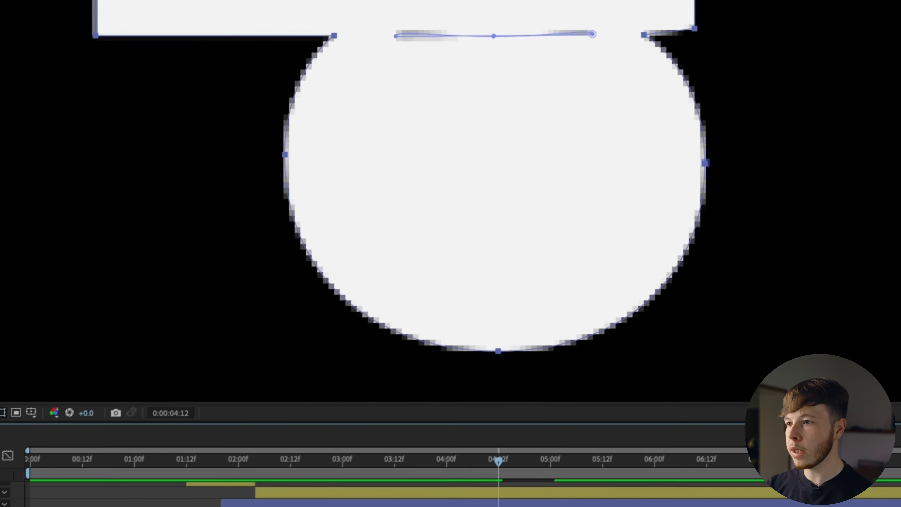
left_click_drag(455, 393, 468, 74)
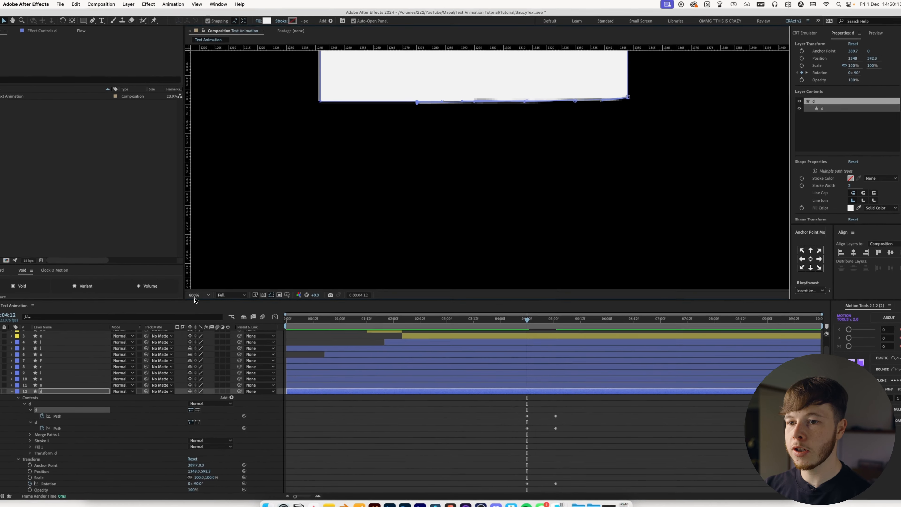
left_click(209, 287)
left_click(209, 296)
left_click(506, 439)
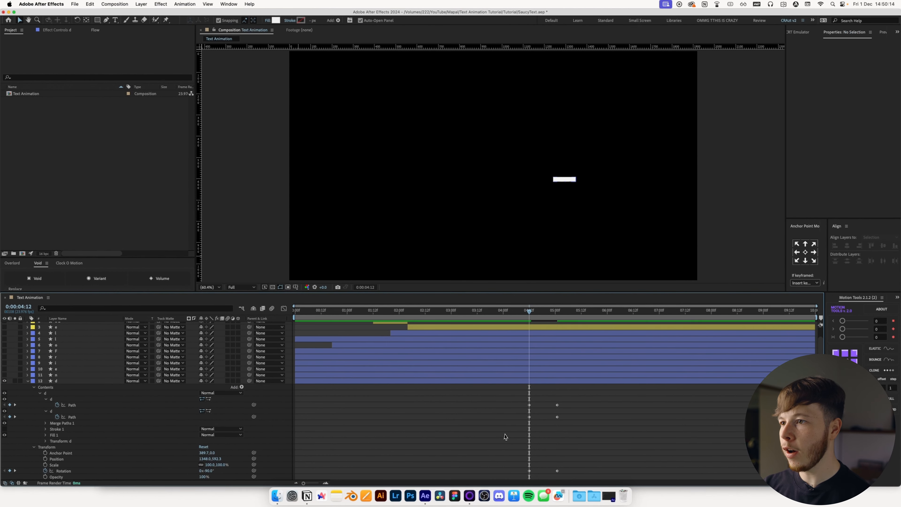
left_click_drag(529, 313, 551, 333)
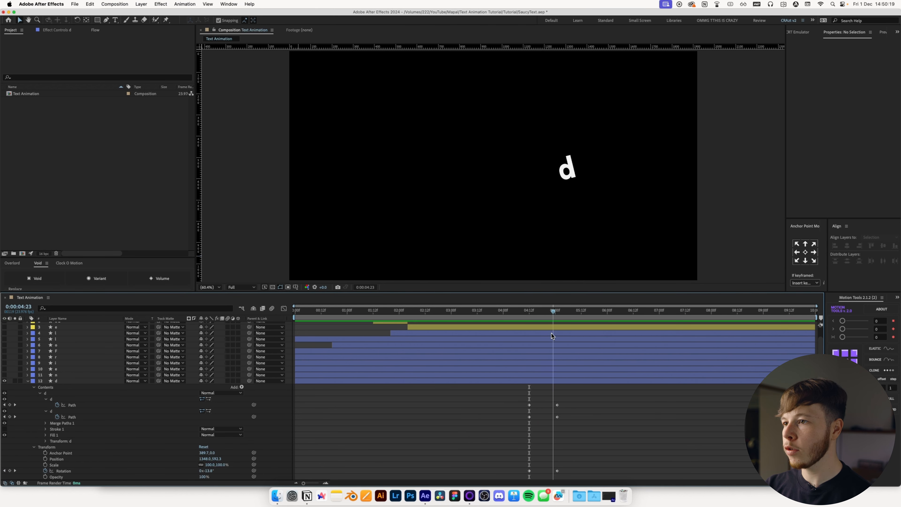
Set the d's Rotation to -99° at 0:00:04:12 and scrub through the swing
scroll(565, 162, "up", 2)
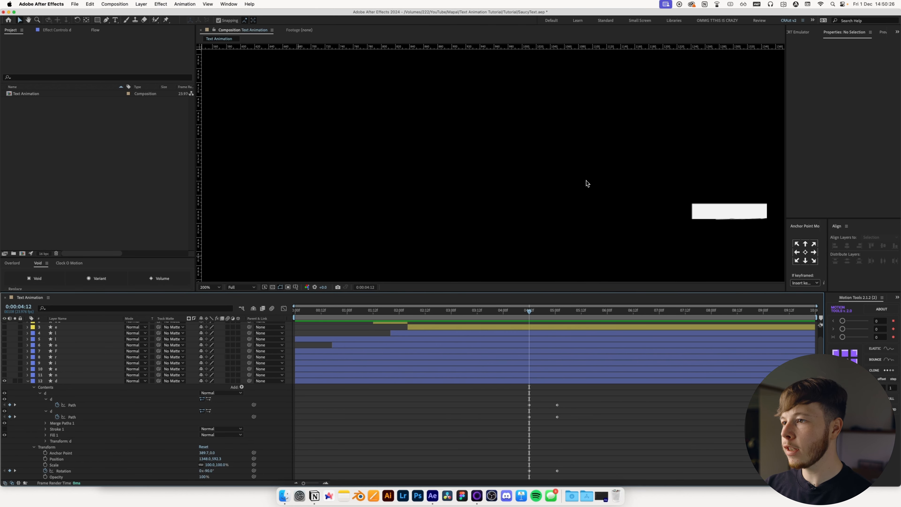
key("space")
left_click_drag(680, 204, 424, 189)
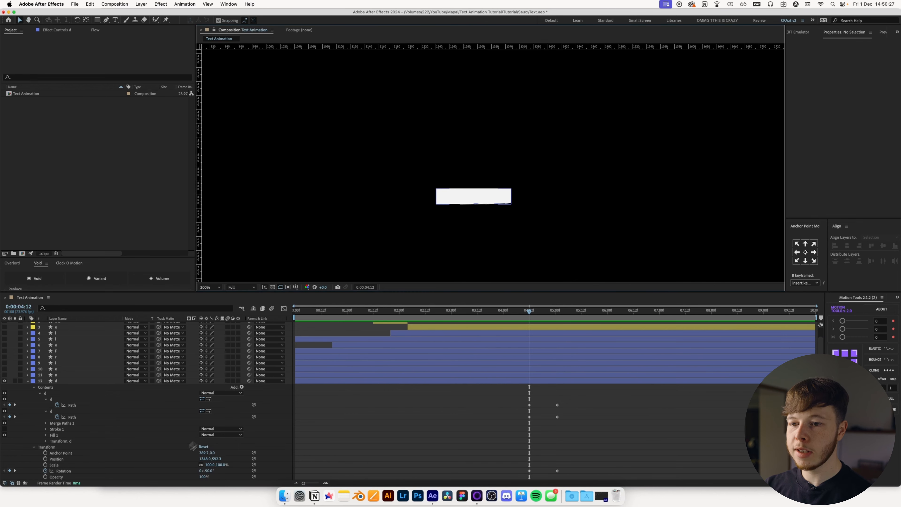
left_click(66, 382)
key("u")
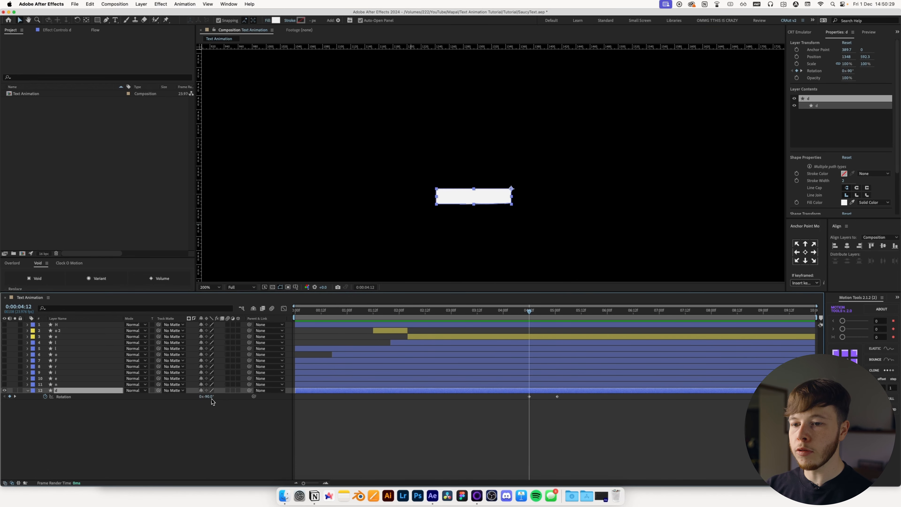
left_click_drag(210, 398, 205, 398)
left_click_drag(528, 308, 544, 326)
Reveal all keyframed properties of the d layer and examine its flattened path around 0:00:04:12
left_click(501, 391)
key("u")
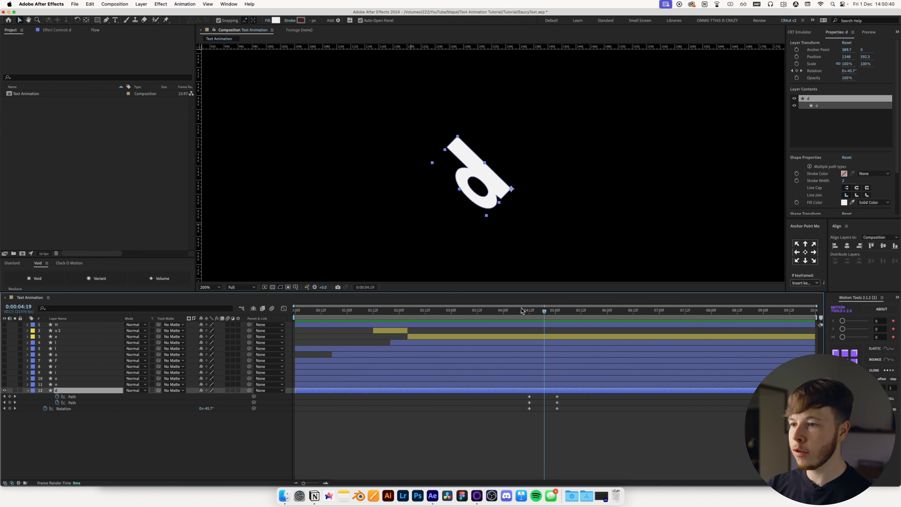
left_click_drag(545, 322, 529, 313)
scroll(480, 203, "up", 4)
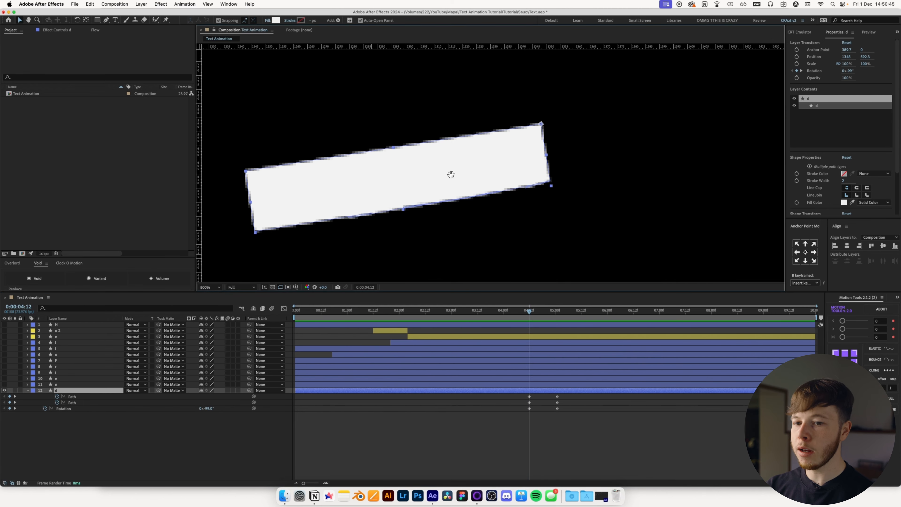
left_click(72, 403)
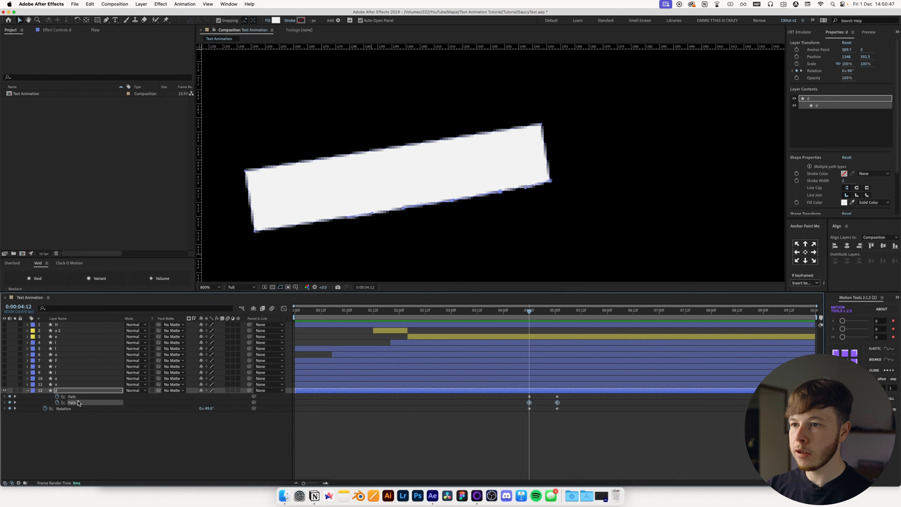
left_click_drag(532, 322, 535, 315)
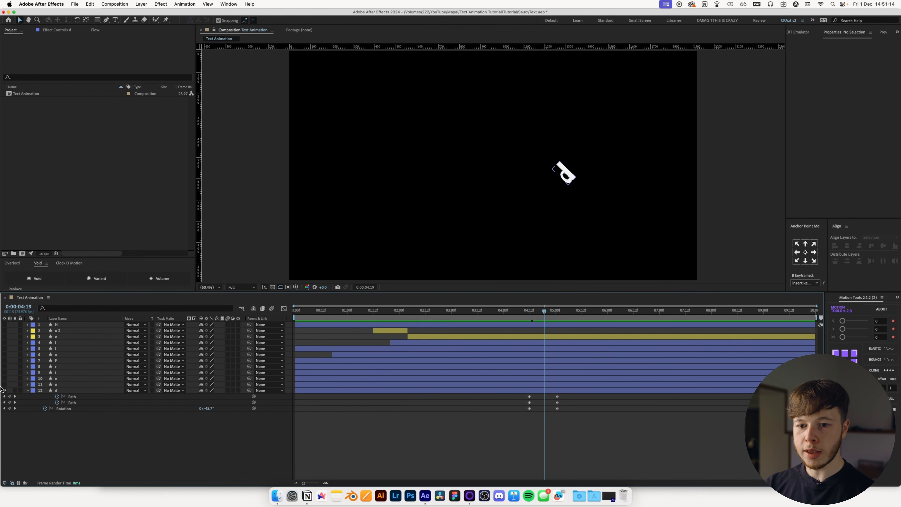
Turn on the visibility of all twelve letter layers and view the word Friend at 0:00:05:11
left_click(4, 390)
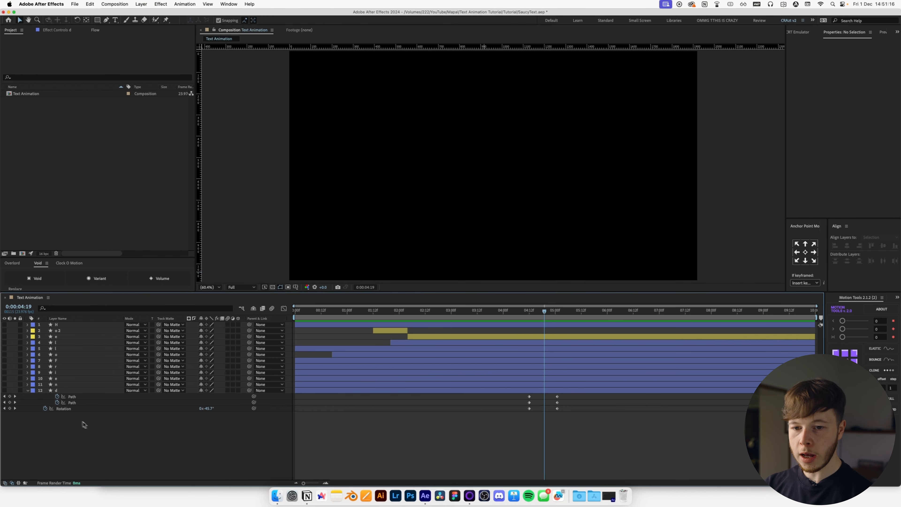
left_click_drag(4, 391, 4, 324)
left_click_drag(535, 317, 579, 325)
scroll(562, 170, "up", 3)
left_click_drag(557, 168, 412, 173)
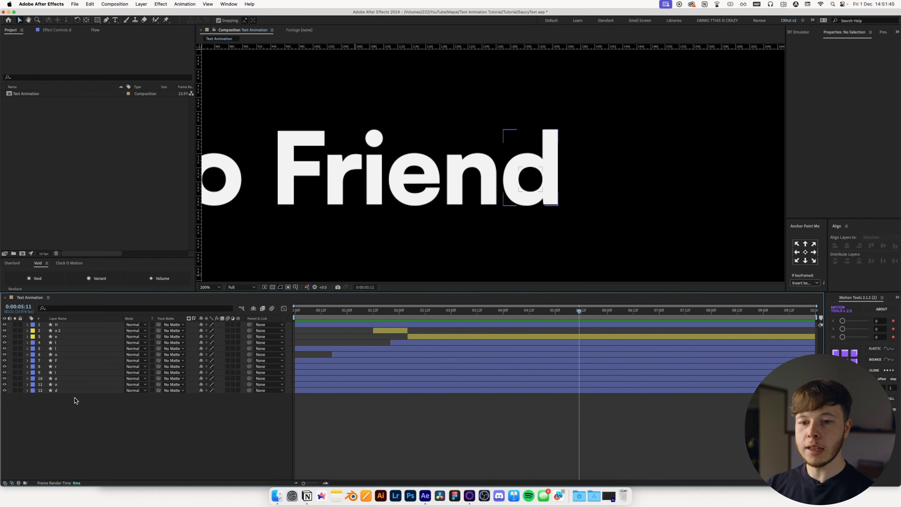
Create a Void controller that parents the n and d layers at the end of the word
left_click(56, 385)
left_click(57, 391, "shift")
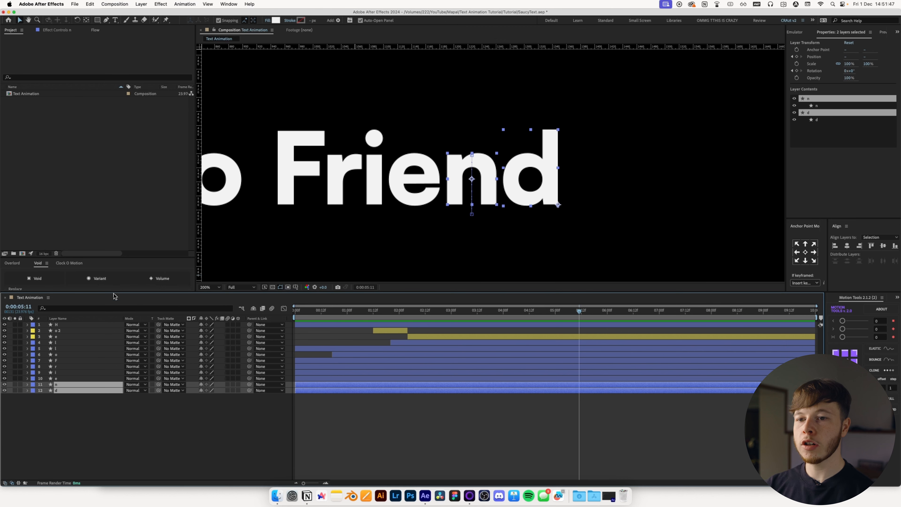
left_click(142, 4)
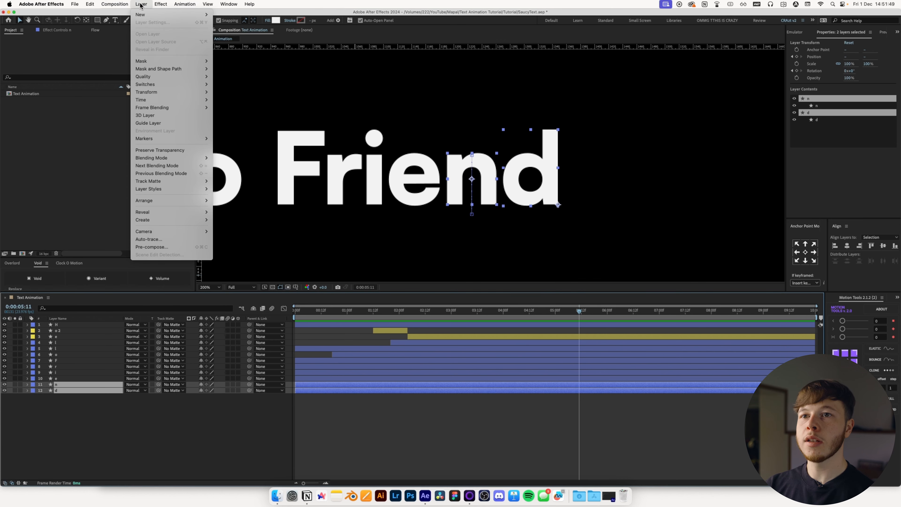
mouse_move(145, 17)
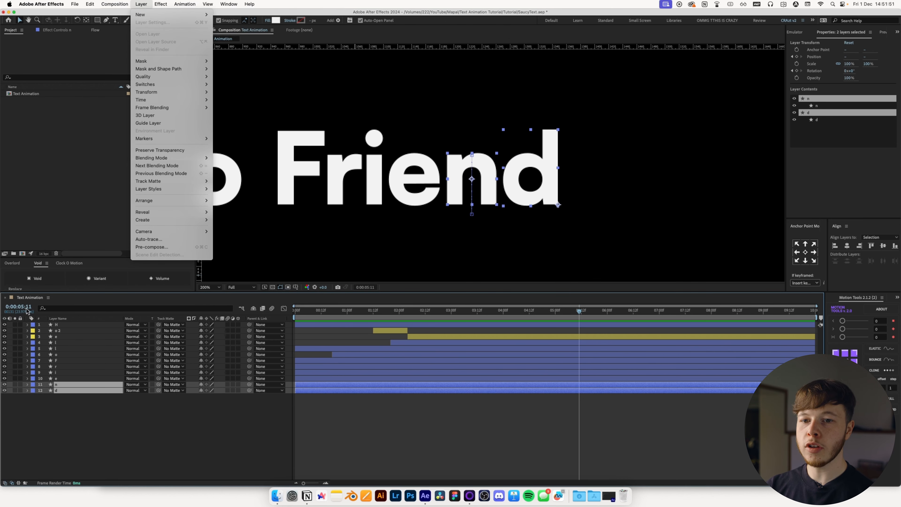
left_click(44, 280)
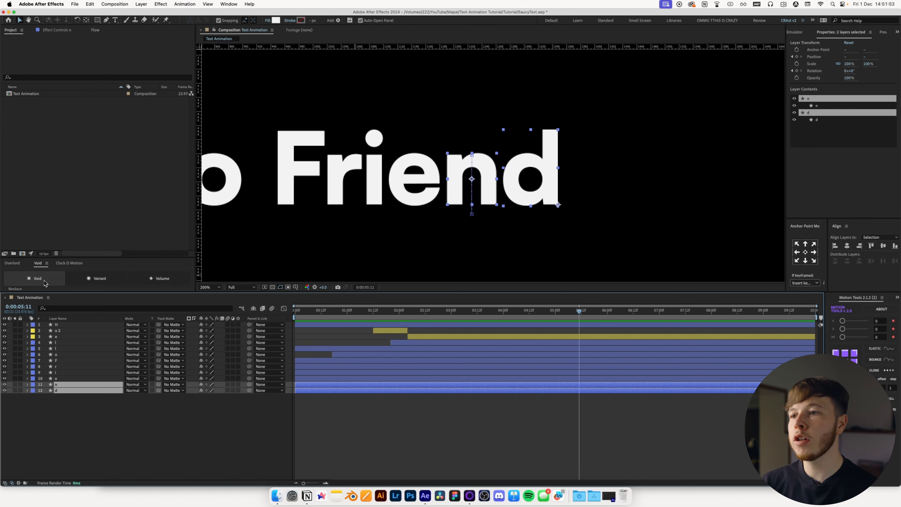
left_click(44, 281)
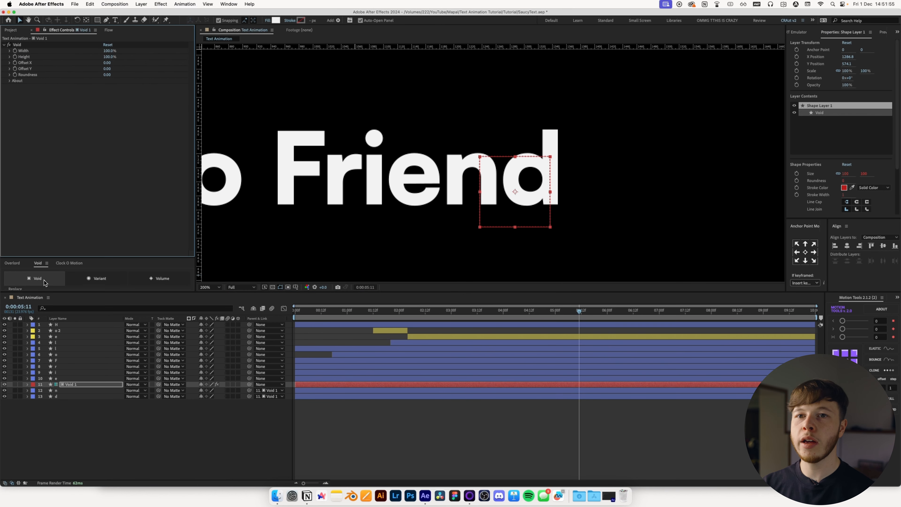
Label the void and its n and d layers green, and rename the void as nd Controller
left_click(58, 396, "shift")
left_click(32, 390)
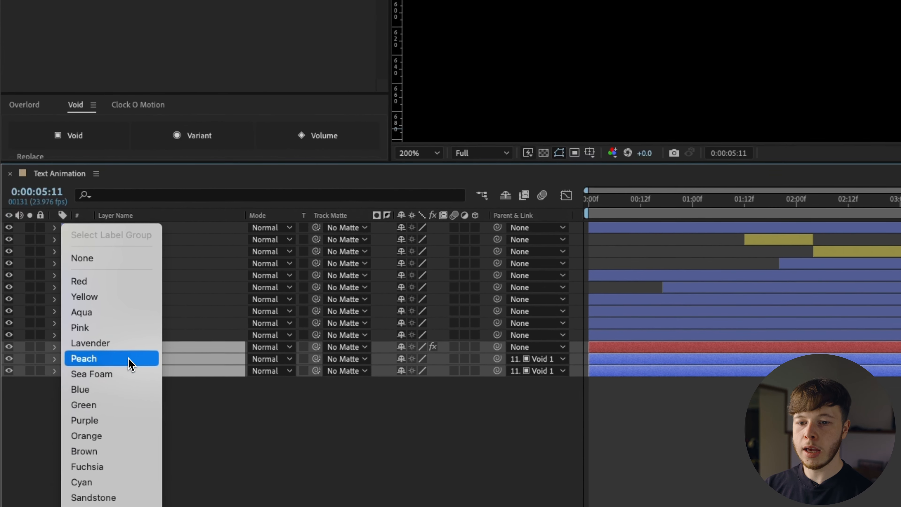
left_click(103, 404)
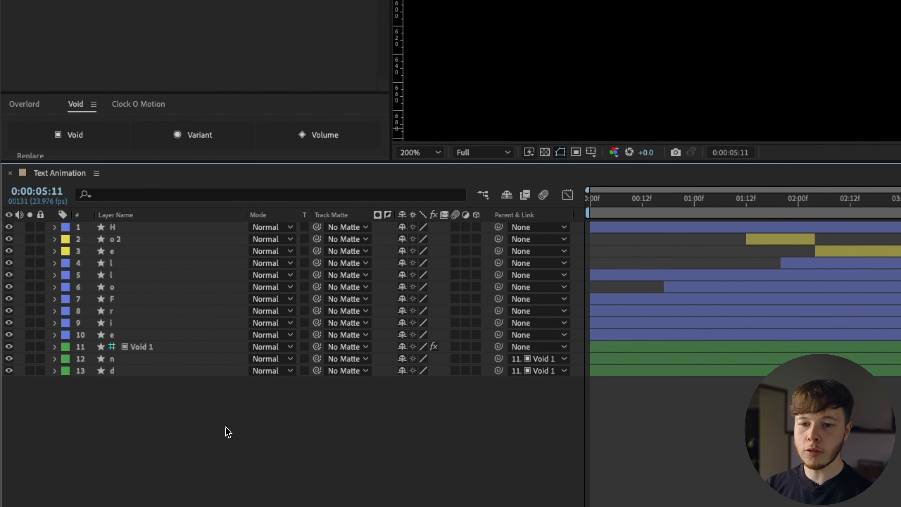
left_click(147, 351)
key("Return")
type("nd")
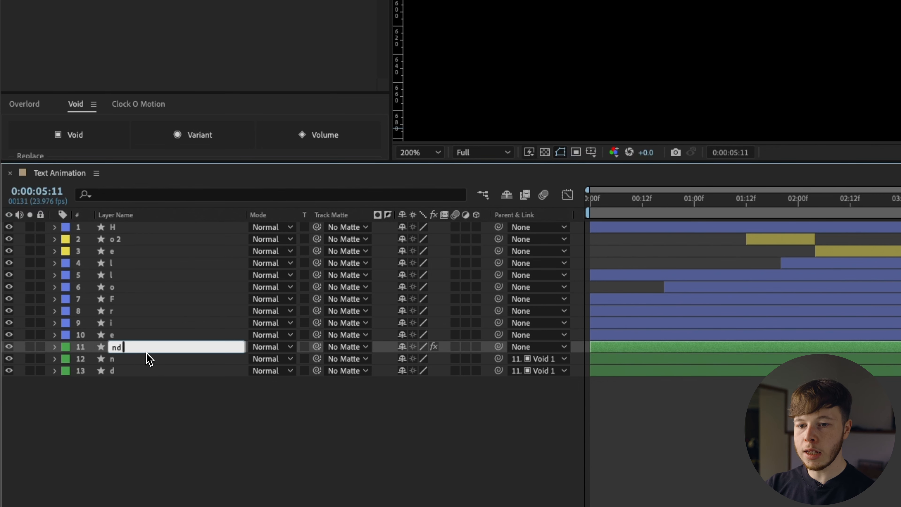
type(" Controller")
key("Return")
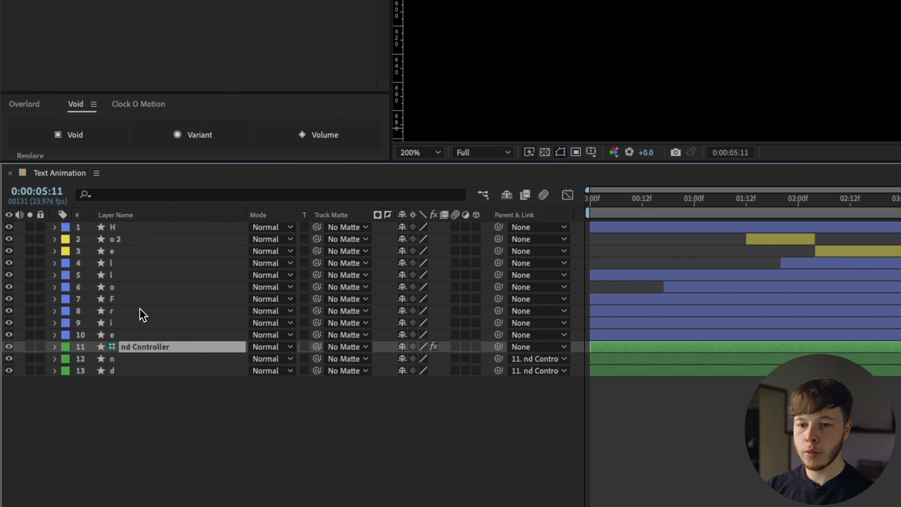
Parent the F, r and i layers to a new Void controller and label the whole group Fuchsia
left_click(129, 323)
left_click(135, 300, "shift")
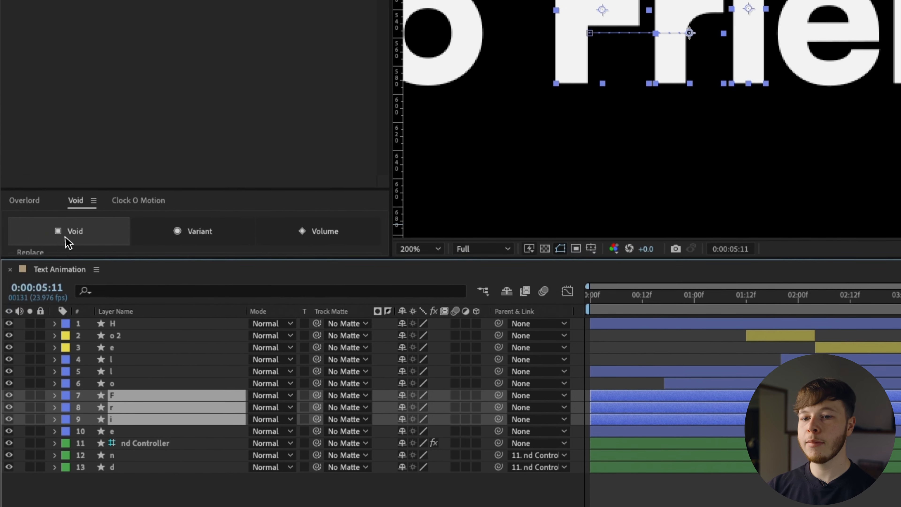
left_click(65, 236)
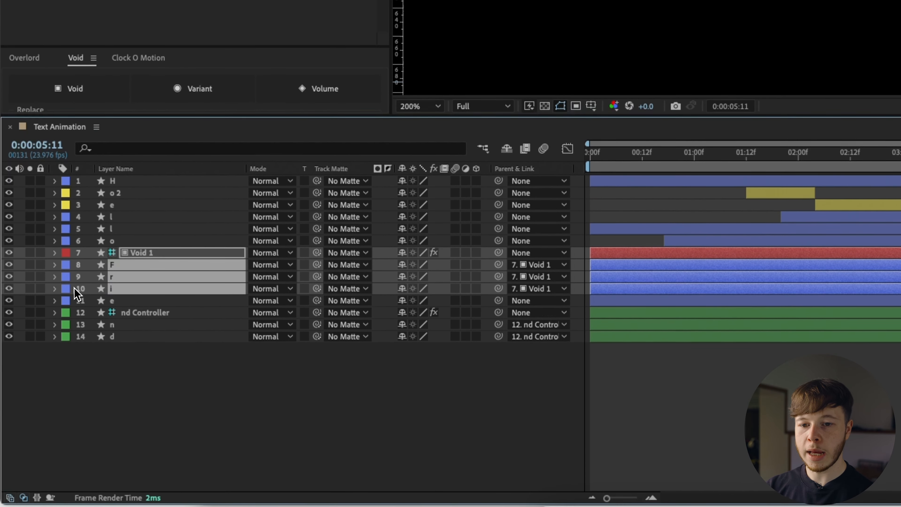
left_click(69, 289)
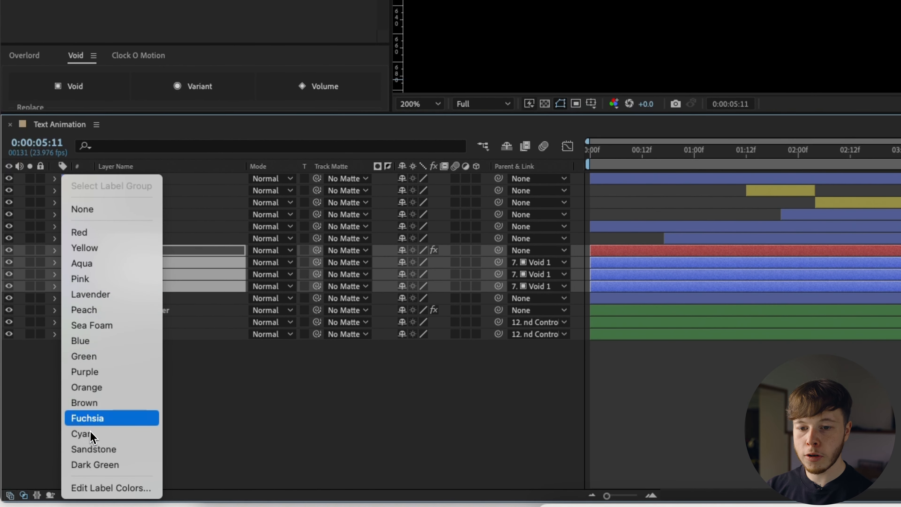
left_click(93, 426)
left_click(242, 431)
Rename the void above the F, r and i layers as Fri Controller
left_click(162, 251)
key("Return")
type("Fri Controller")
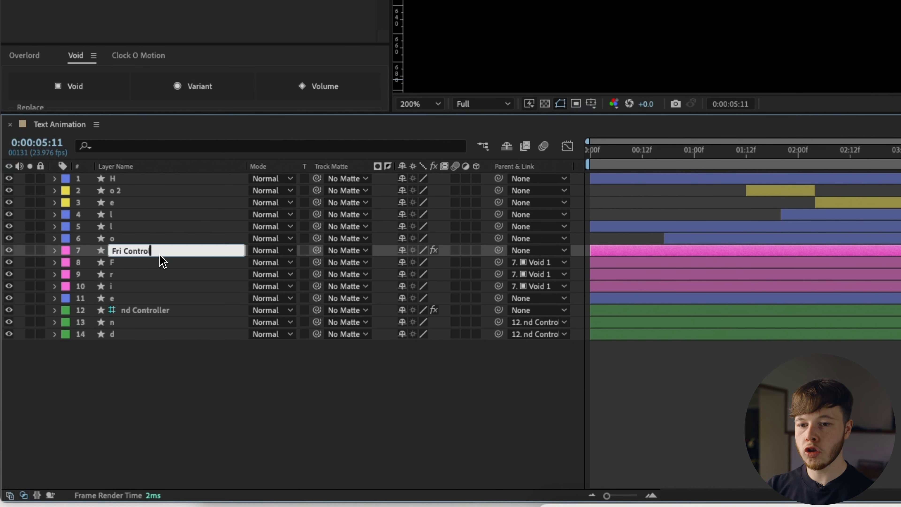
key("Return")
Reveal the Position of Fri Controller and nd Controller, and test shifting nd Controller horizontally before undoing the shift
key("p")
left_click(140, 334)
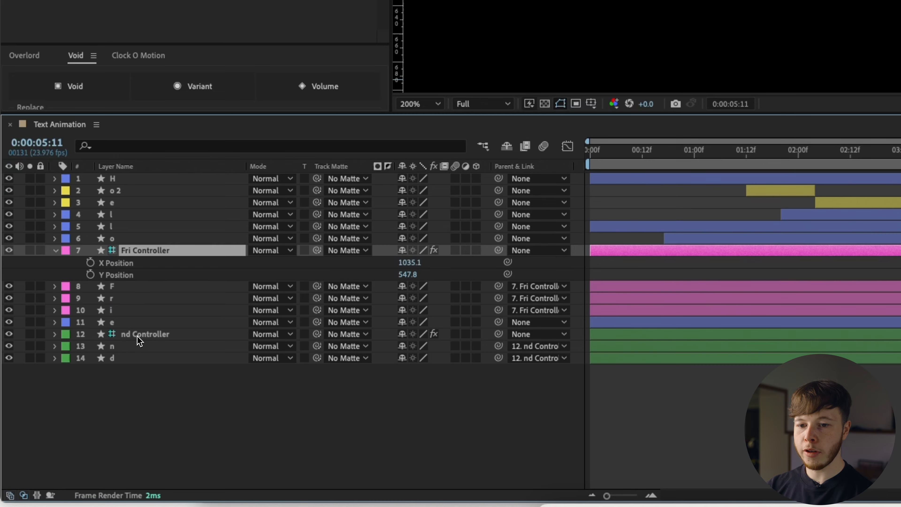
key("p")
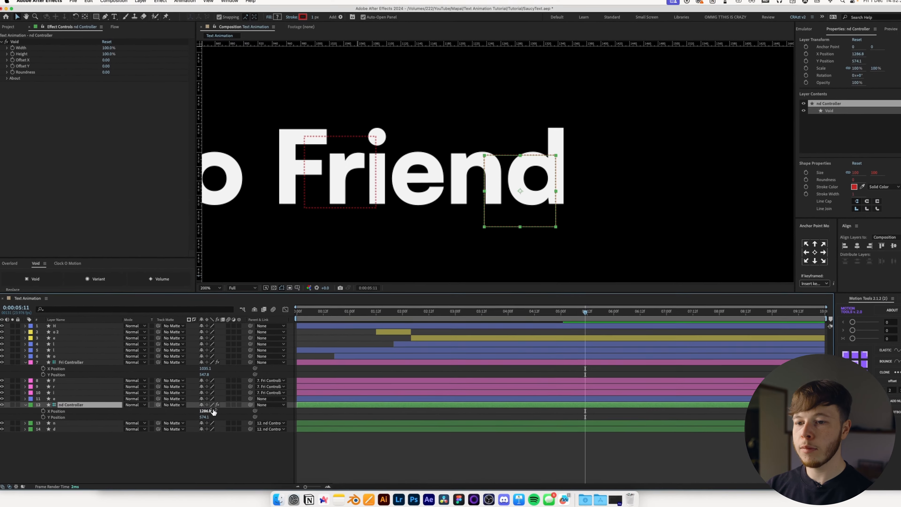
mouse_move(213, 434)
left_mouse_down()
mouse_move(165, 434)
mouse_move(226, 435)
left_mouse_up()
key("super+z")
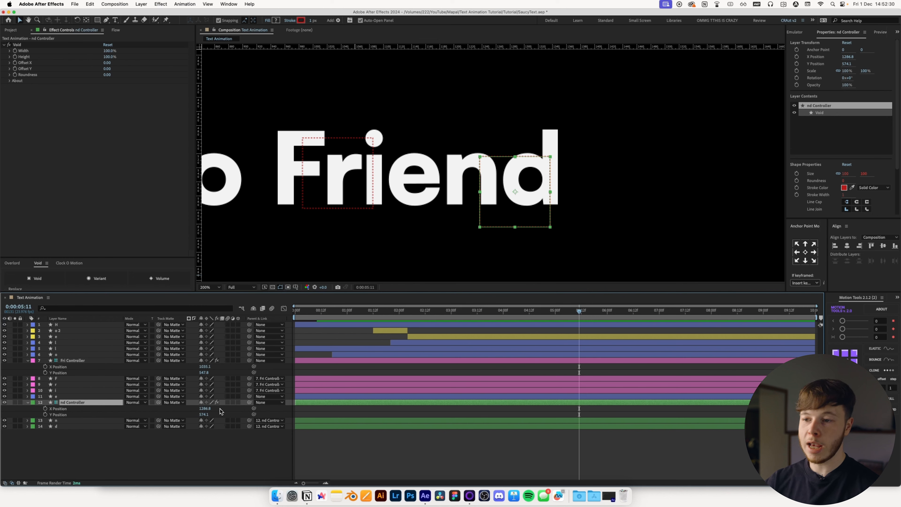
Keyframe the Scale of the e in Friend at 100% on 0:00:05:11 and 0% on 0:00:05:00
left_click(90, 397)
key("s")
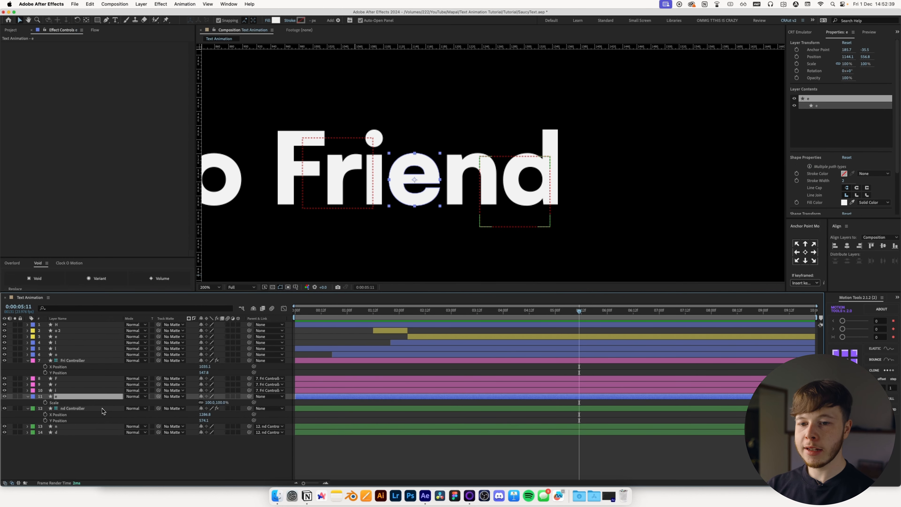
left_click(45, 402)
left_click_drag(575, 322, 556, 318)
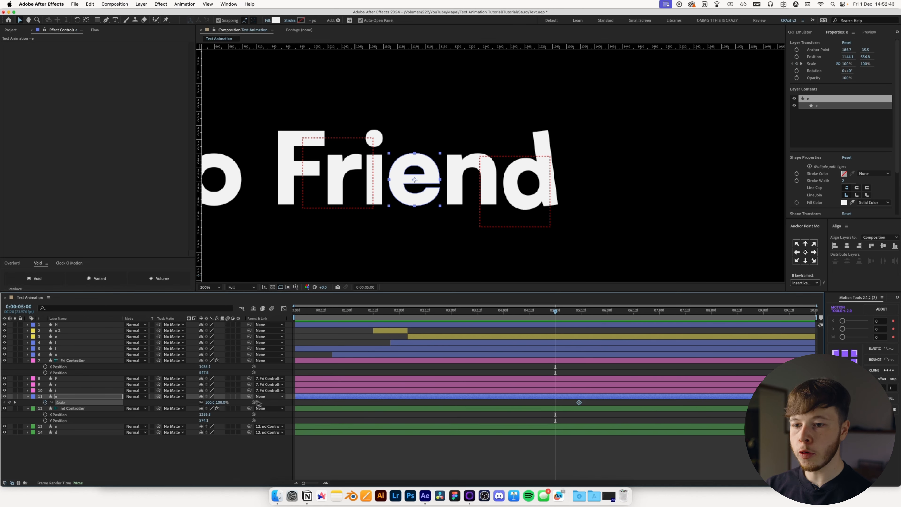
left_click(209, 402)
type("0")
key("Return")
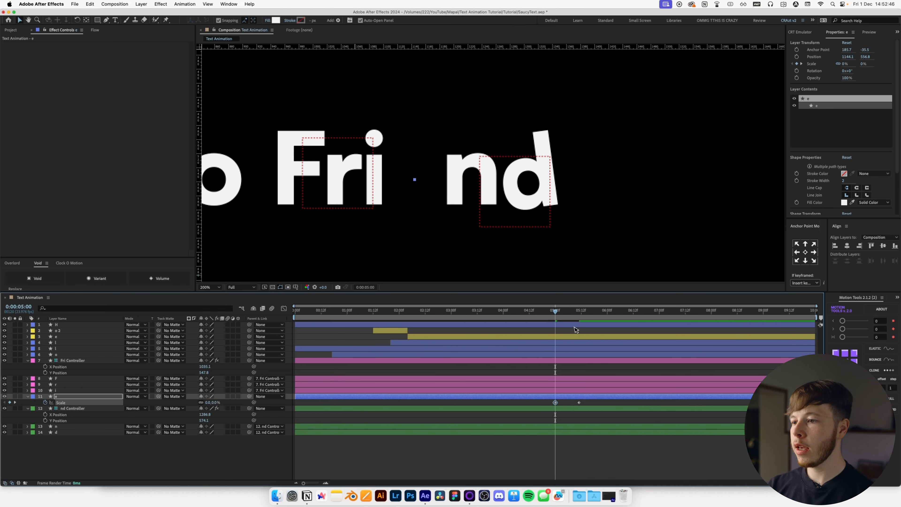
Add X Position keyframes to both Fri Controller and nd Controller at 0:00:05:11
left_click_drag(558, 319, 579, 322)
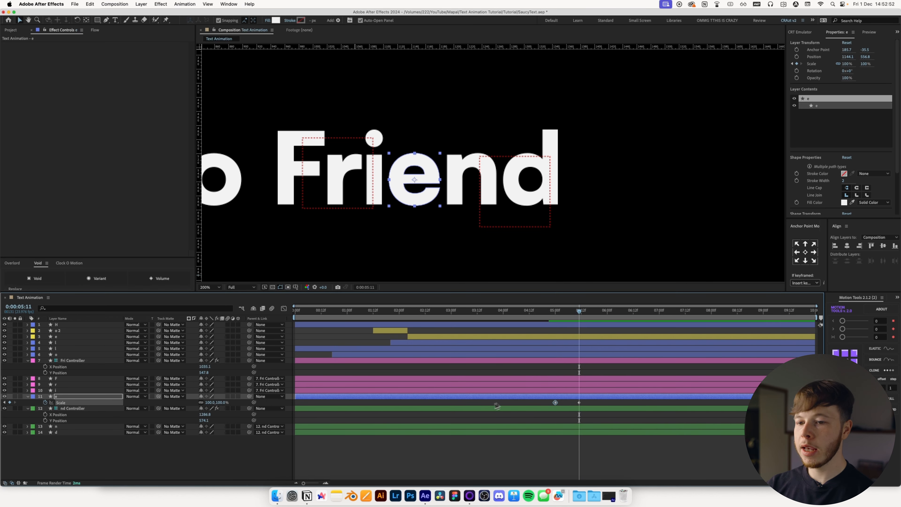
left_click(66, 409)
left_click(64, 361, "super")
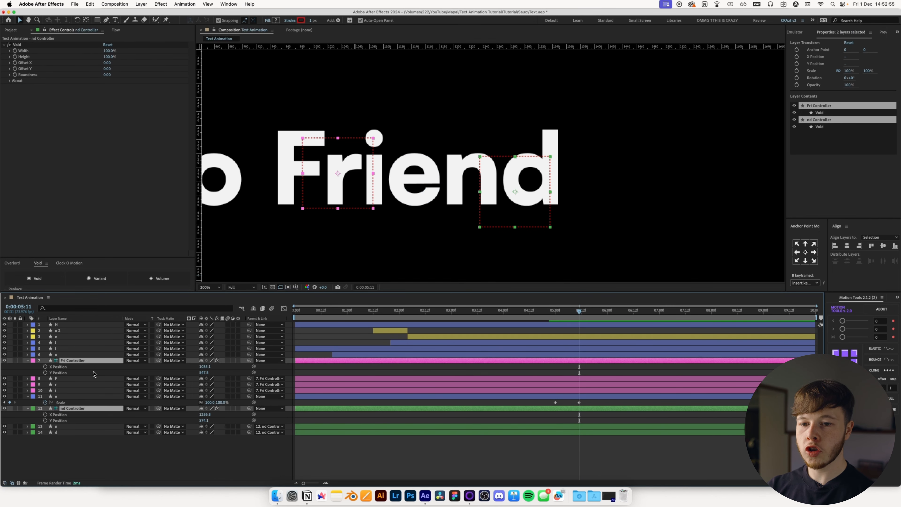
left_click(45, 366)
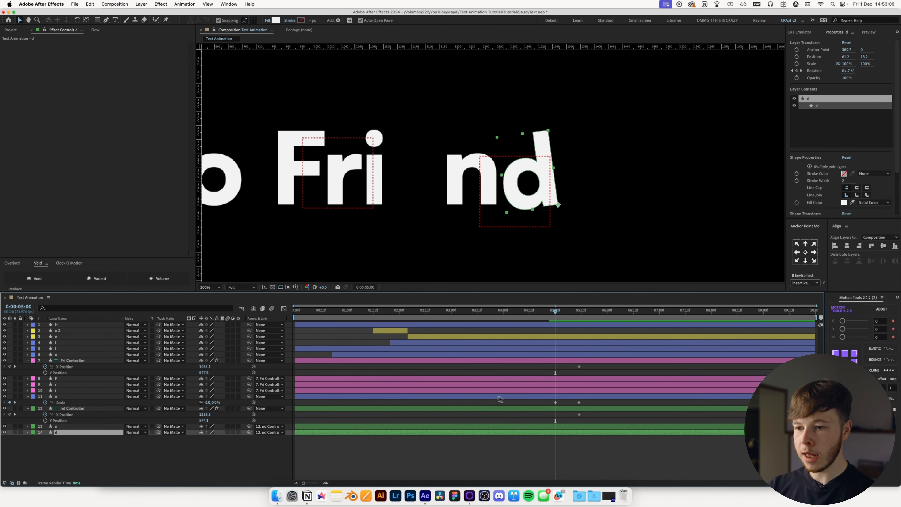
Place a vertical guide at the e's centre and, at 0:00:05:00, set X Position to 1249.8 for nd Controller and 1081.1 for Fri Controller
left_click_drag(200, 241, 418, 243)
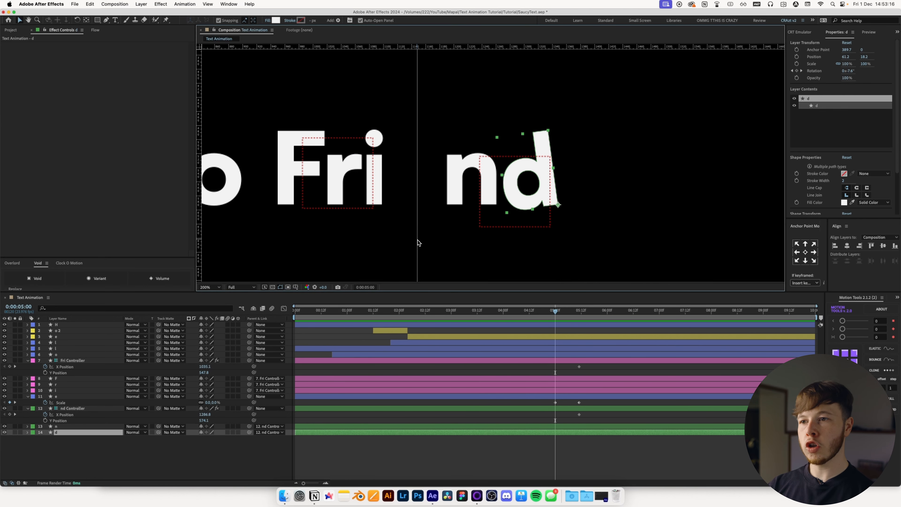
left_click_drag(203, 414, 194, 418)
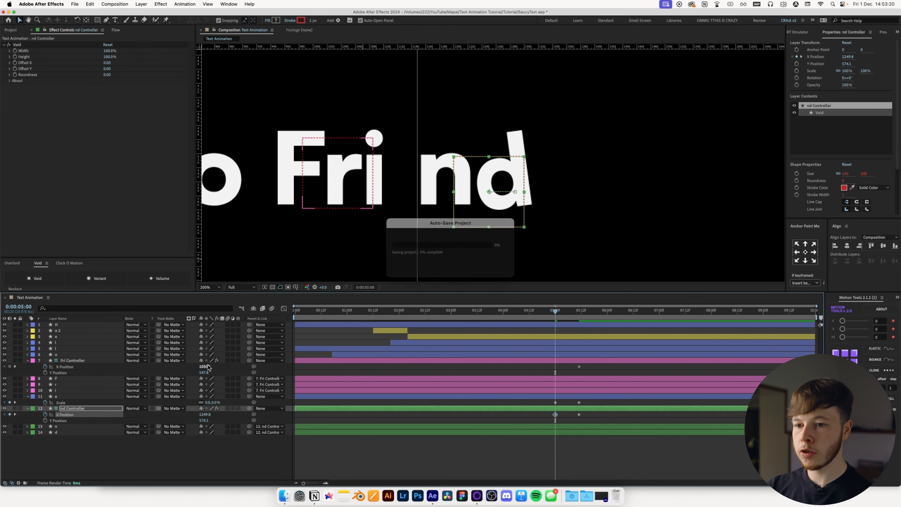
left_click_drag(206, 366, 219, 369)
Preview the Friend letters spreading apart from 0:00:04:21 with the whole composition in view
key("shift+/")
key("F2")
mouse_move(556, 317)
left_mouse_down()
mouse_move(580, 319)
mouse_move(549, 323)
left_mouse_up()
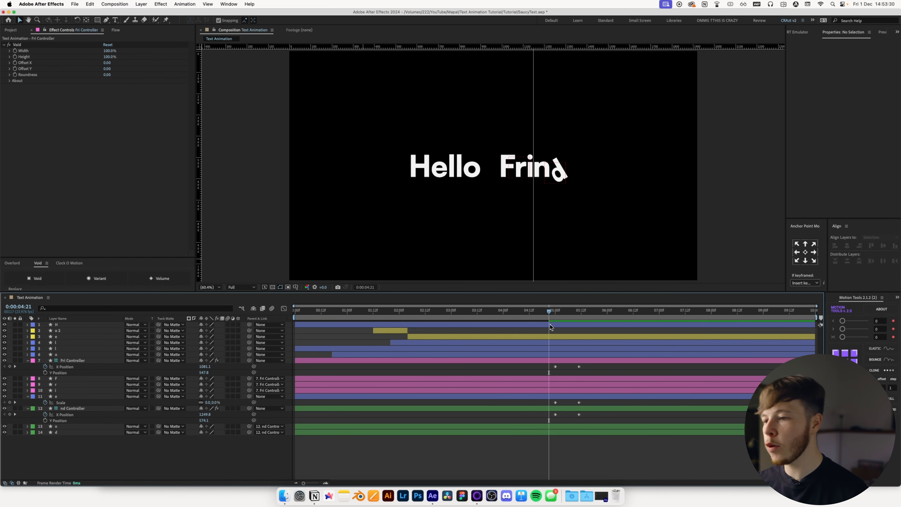
key("space")
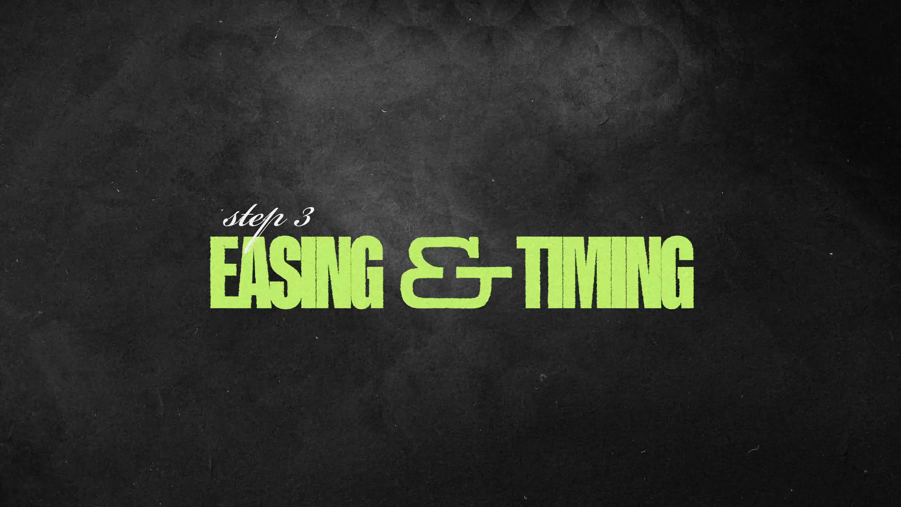
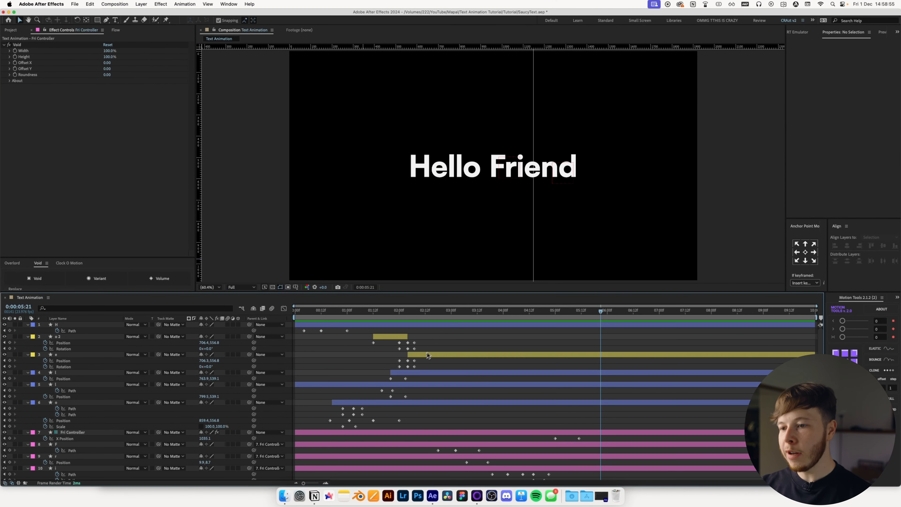
Enlarge the timeline area until every layer's keyframes fit, and preview the animation from the start
scroll(428, 355, "down", 4)
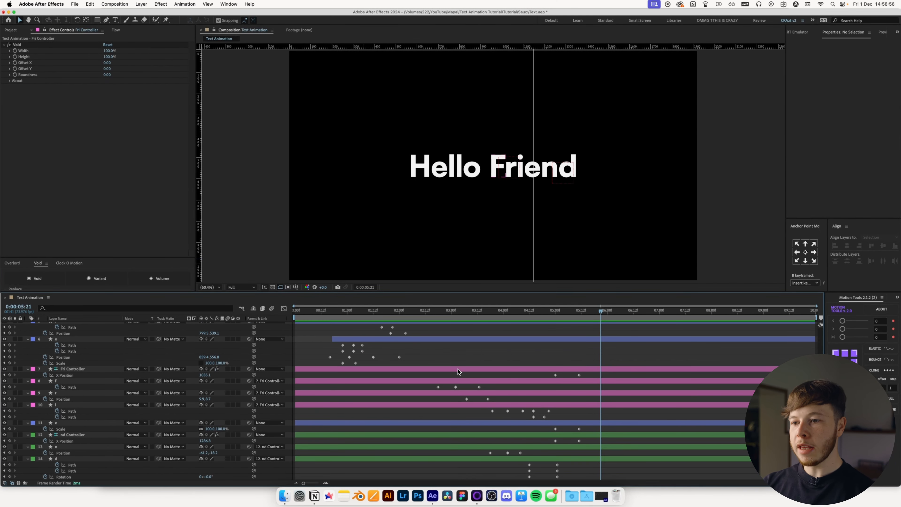
left_click_drag(209, 292, 251, 163)
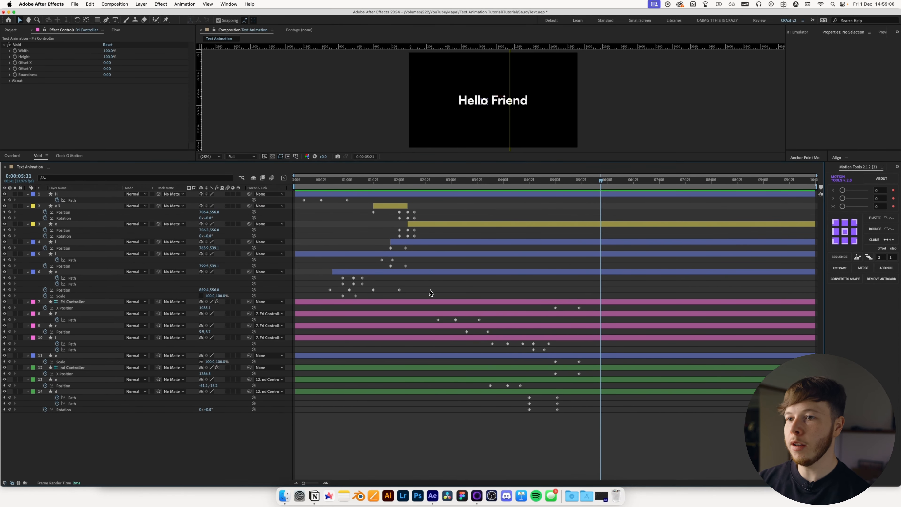
left_click(300, 183)
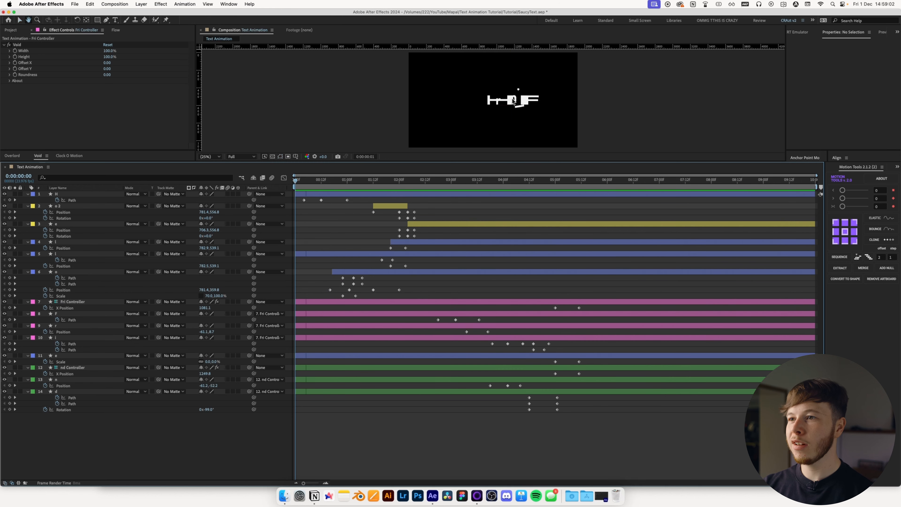
key("space")
key("space")
Shift the H layer's Path keyframes about two frames earlier
left_click_drag(324, 180, 295, 181)
left_click_drag(353, 197, 321, 181)
left_click(308, 210)
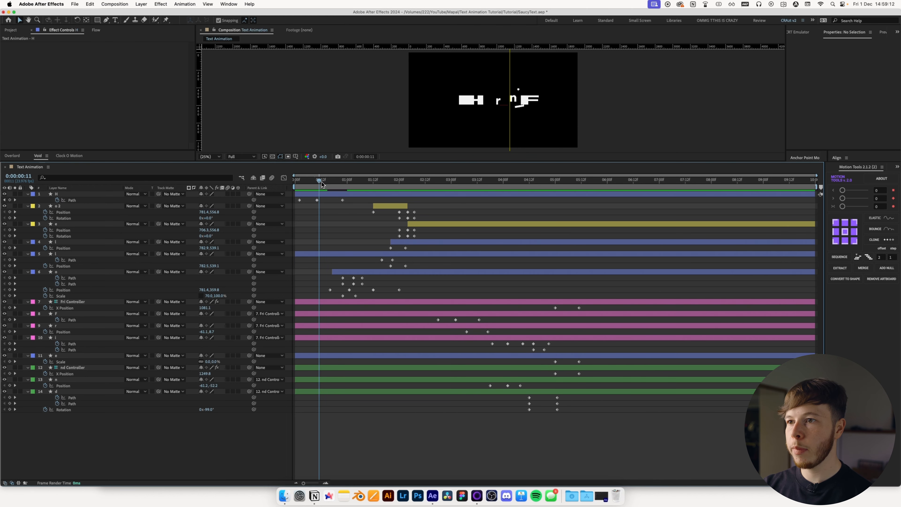
Move layers 2 to 6, the remaining letters of Hello, about 14 frames earlier and check the overlap with the H animation
left_click(219, 205)
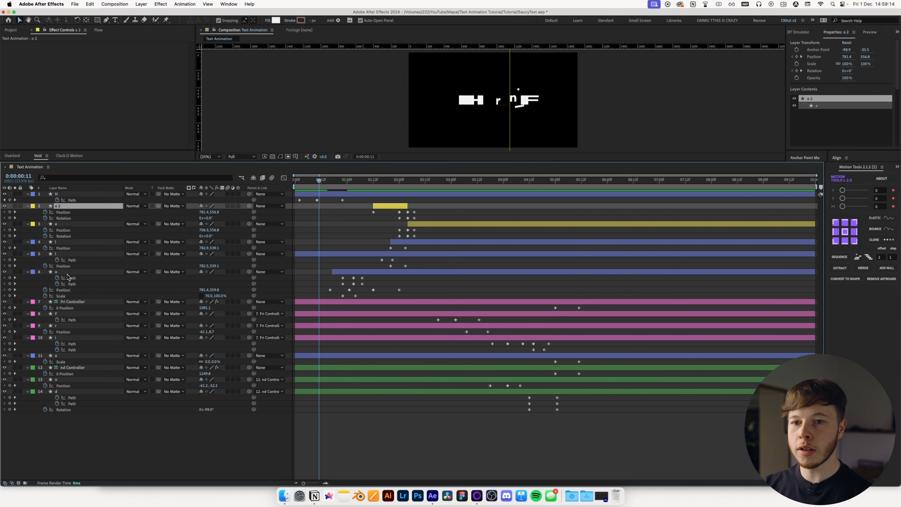
left_click(218, 274, "shift")
left_click_drag(365, 255, 334, 255)
left_click(377, 268)
mouse_move(324, 190)
left_mouse_down()
mouse_move(305, 190)
mouse_move(314, 190)
left_mouse_up()
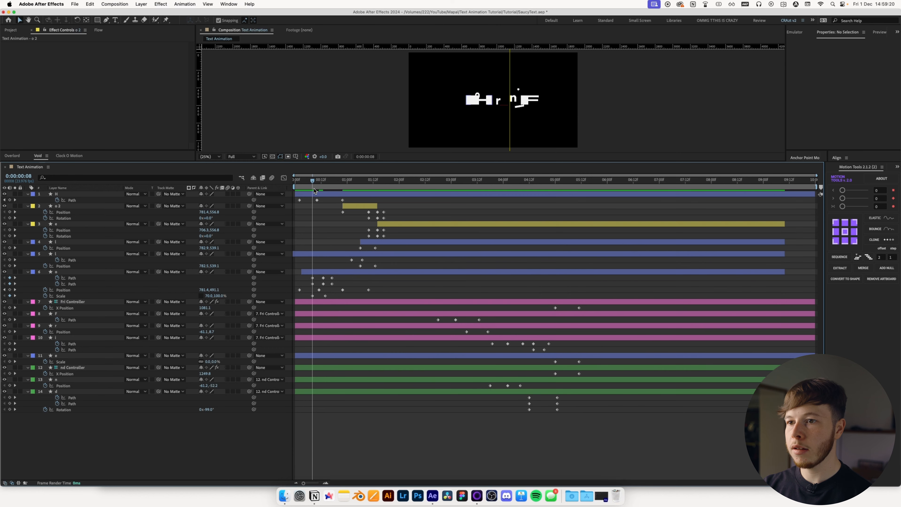
Move layers 2 to 6 about 11 frames later in two shifts, checking the o's timing against the H
left_click(356, 206)
left_click(338, 275, "shift")
left_click_drag(338, 274, 349, 274)
left_click_drag(314, 180, 330, 184)
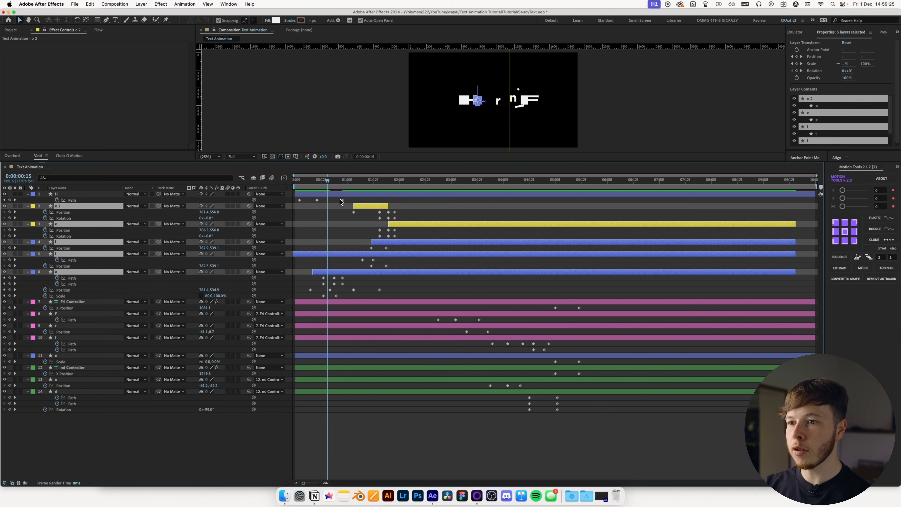
left_click_drag(334, 252, 347, 253)
left_click_drag(359, 182, 366, 200)
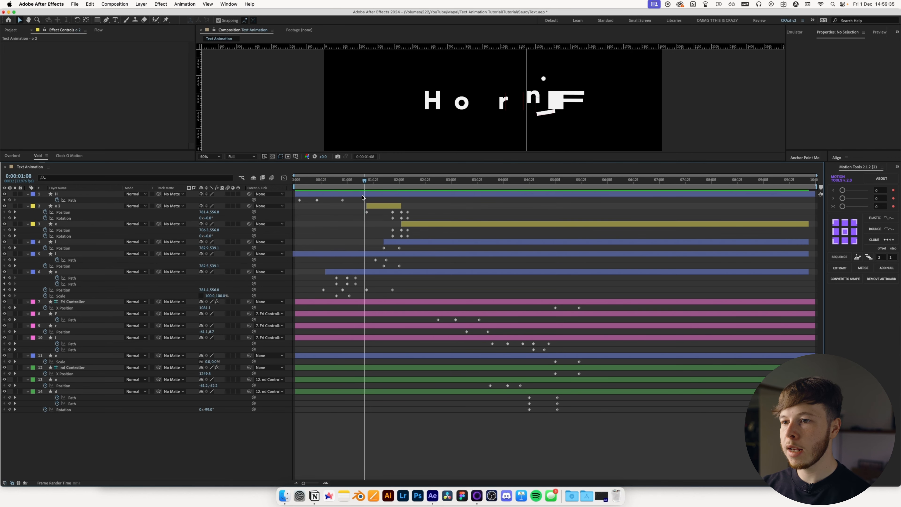
Move layers 2 to 5, from o 2 to the second l, about three frames earlier
left_click(373, 212)
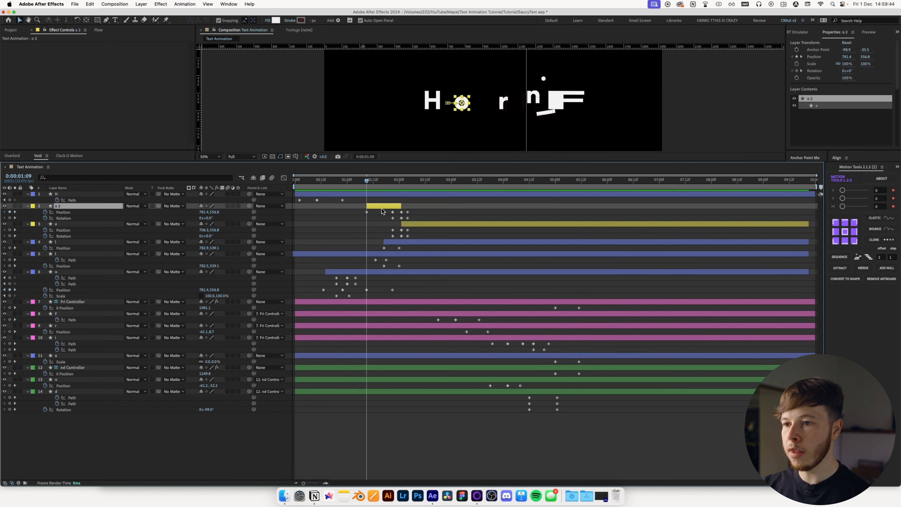
left_click(378, 253, "shift")
left_click_drag(379, 253, 368, 255)
Align the o layer's last two Position keyframes with the shifted letters, starting at 0:00:01:06, and check that Hello comes together
left_click_drag(405, 295, 358, 286)
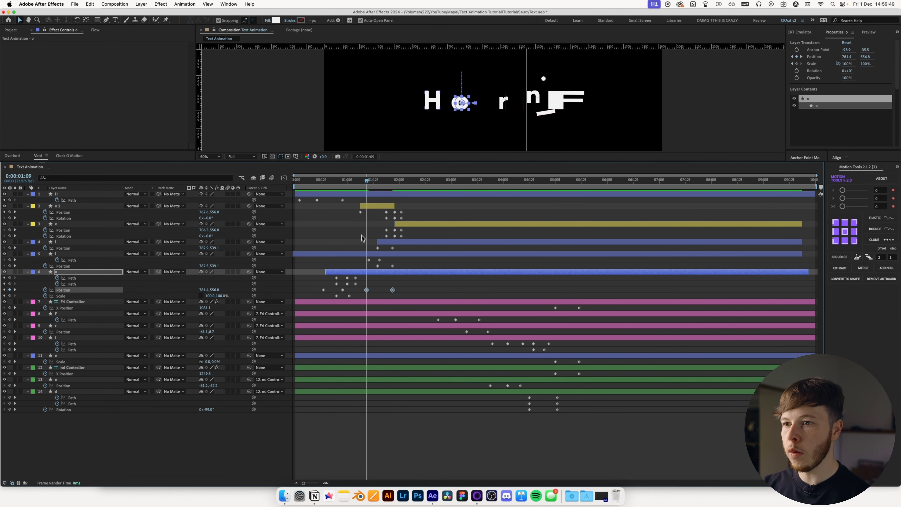
left_click_drag(369, 183, 363, 186)
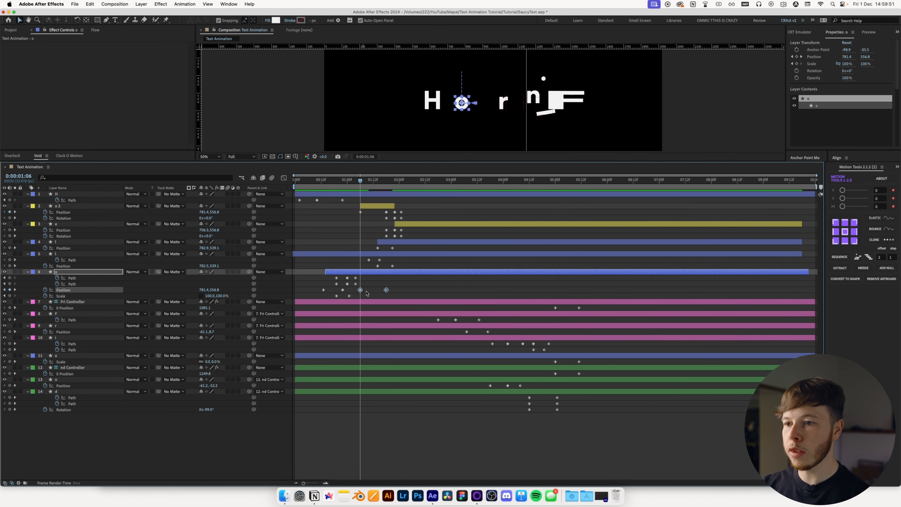
left_click(401, 293)
left_click_drag(359, 187, 407, 190)
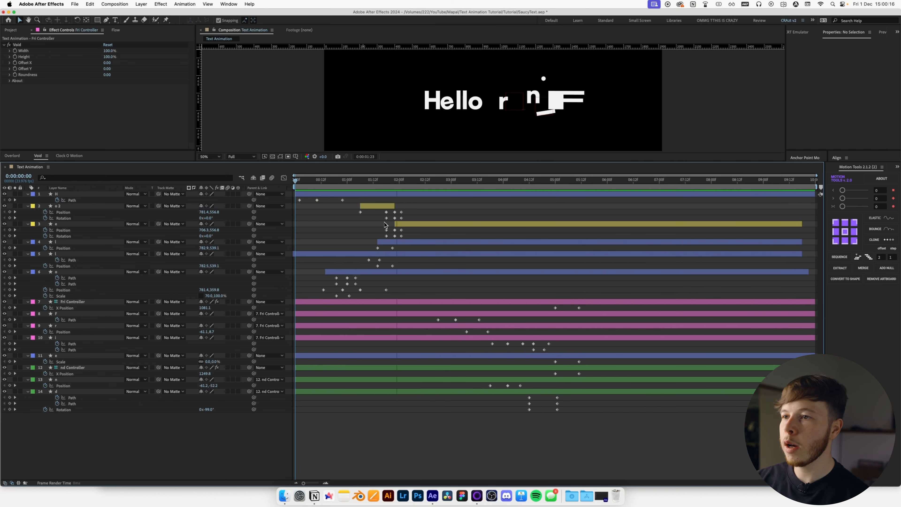
Move the F layer's Path keyframes near the start of the timeline, with the first at about frame 3
left_click_drag(299, 189, 330, 191)
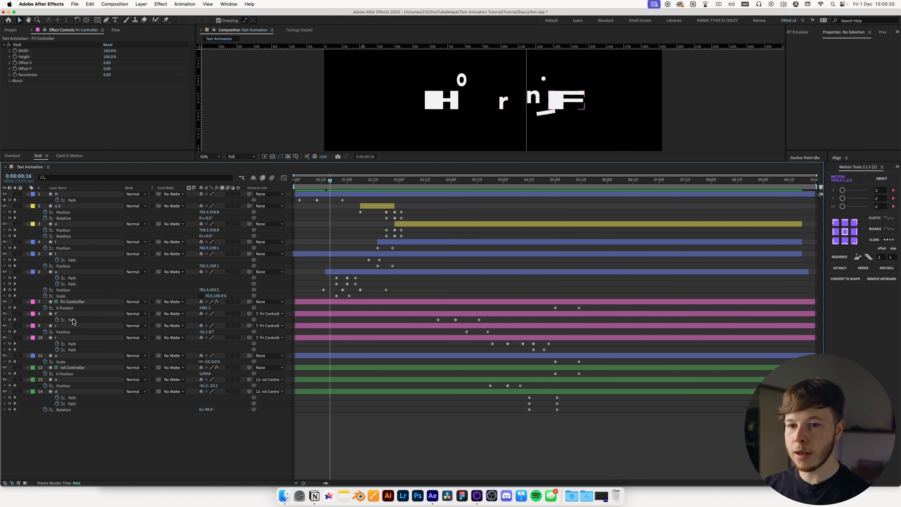
left_click(93, 315)
left_click_drag(489, 318, 329, 320)
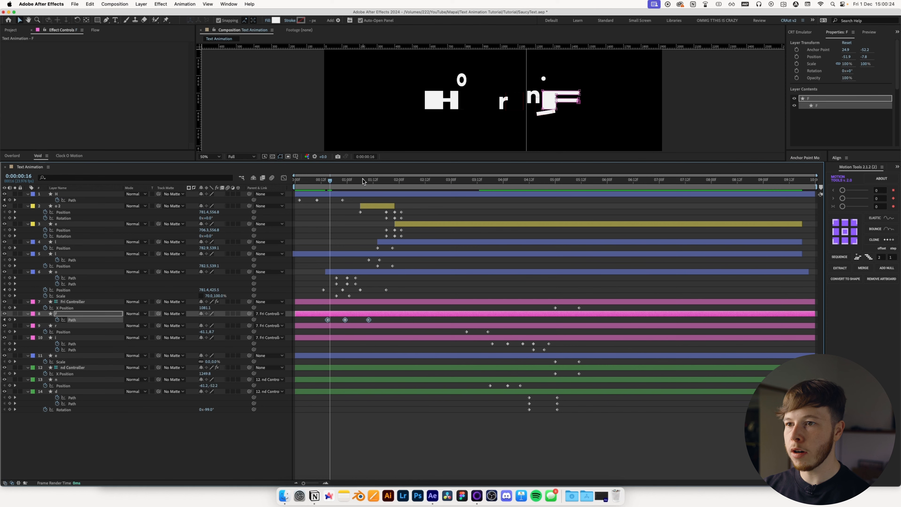
left_click_drag(329, 181, 325, 181)
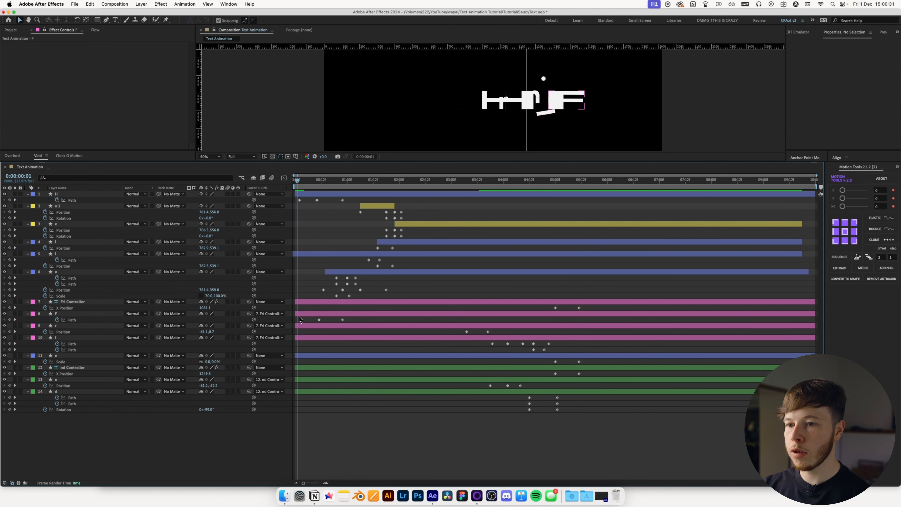
Trim the starts of the F and H layers to their first Path keyframes
left_click(299, 313)
key("alt+[")
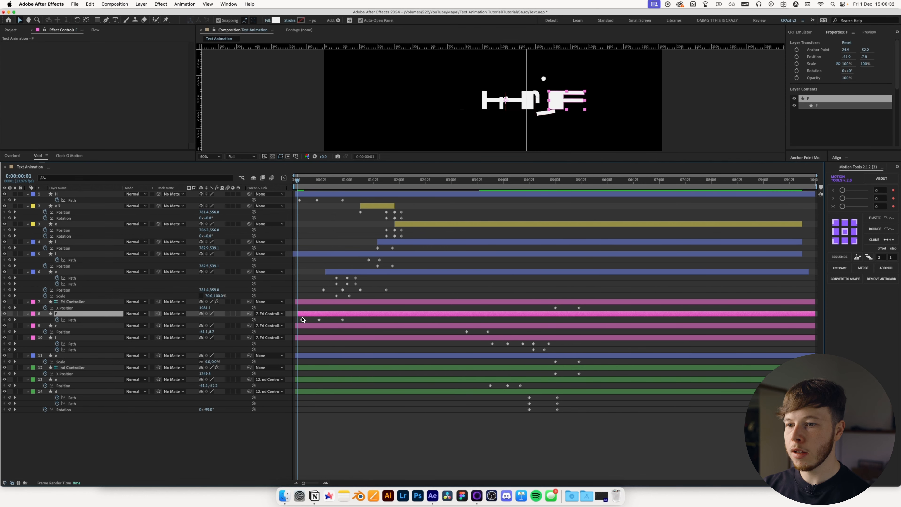
left_click(302, 181)
left_click(300, 195)
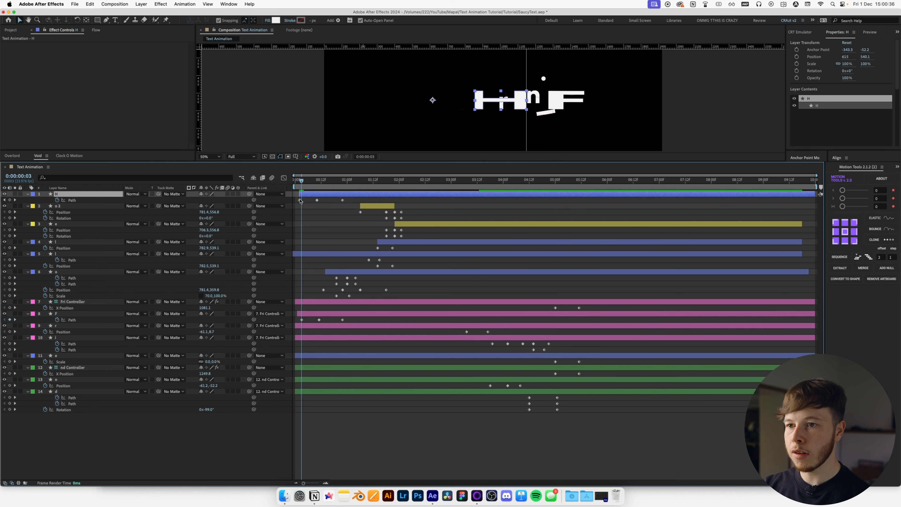
left_click(297, 313)
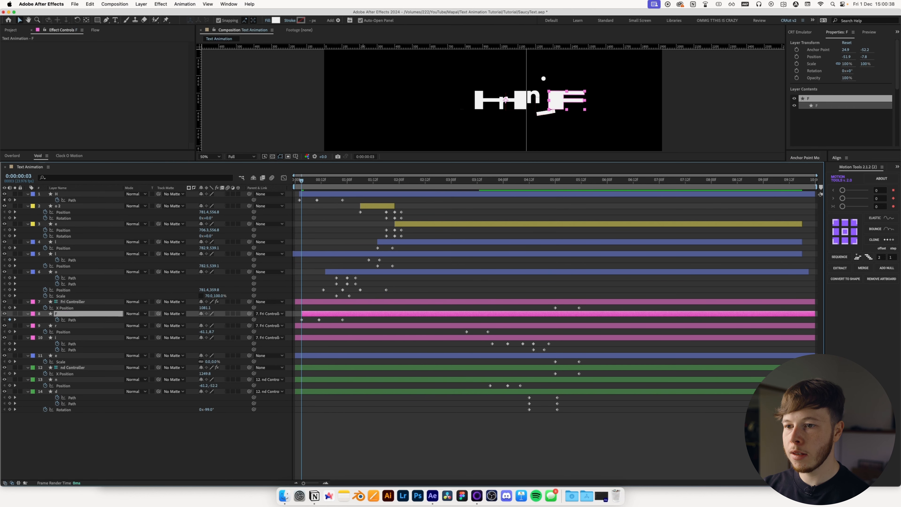
Nudge the F layer until it starts about two frames after the H, and check the opening against the H and o
mouse_move(300, 190)
left_mouse_down()
mouse_move(337, 189)
mouse_move(317, 190)
left_mouse_up()
left_click_drag(334, 314, 342, 317)
mouse_move(313, 190)
left_mouse_down()
mouse_move(294, 189)
mouse_move(327, 190)
mouse_move(297, 190)
left_mouse_up()
left_click_drag(319, 316, 312, 318)
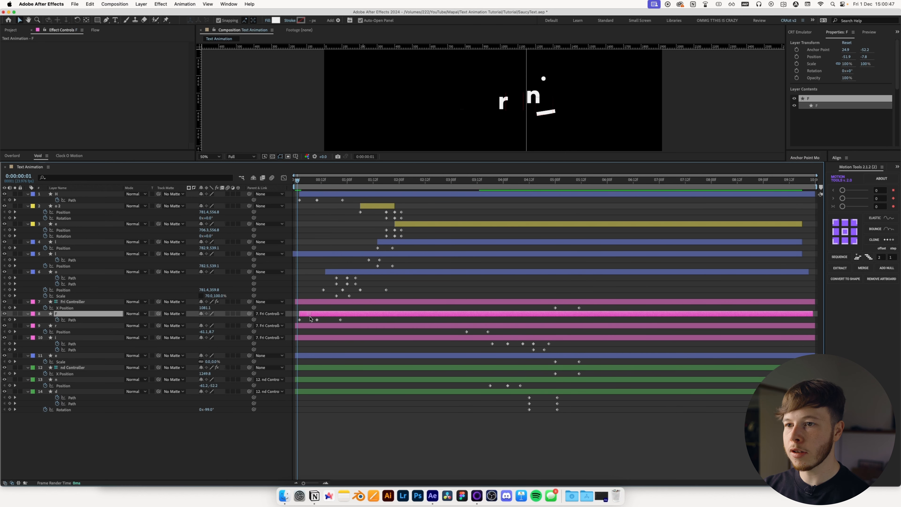
left_click_drag(298, 184, 326, 201)
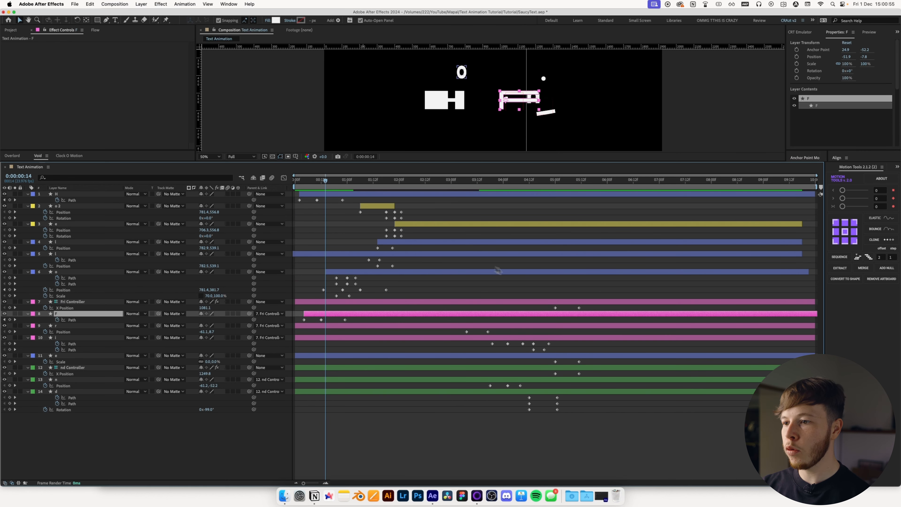
Move the r layer's two Position keyframes earlier to begin at about 0:00:00:18, checking the timing against the F and o
left_click_drag(493, 341, 329, 334)
left_click_drag(325, 185, 350, 197)
left_click_drag(349, 332, 355, 332)
left_click_drag(335, 188, 360, 186)
Move the i and n layers together about three seconds earlier so the n's Position keyframes start at 0:00:00:18
left_click(486, 337)
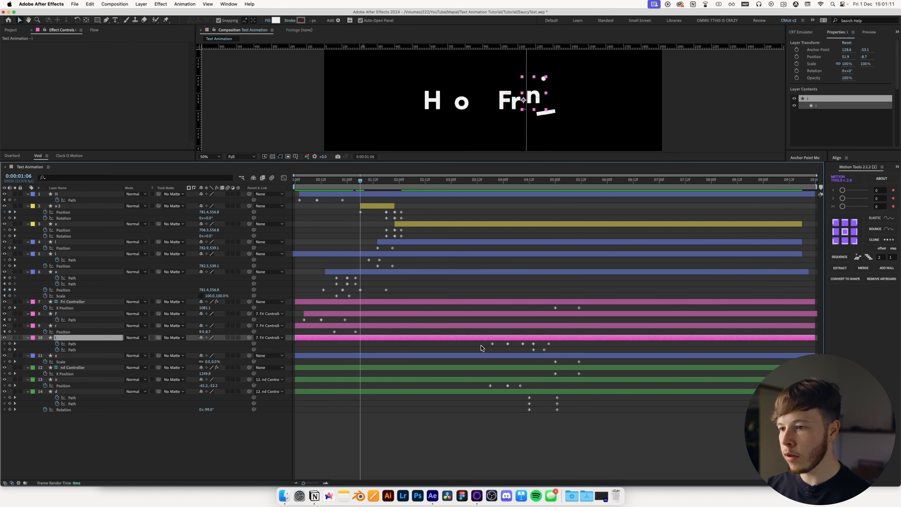
left_click(486, 379, "super")
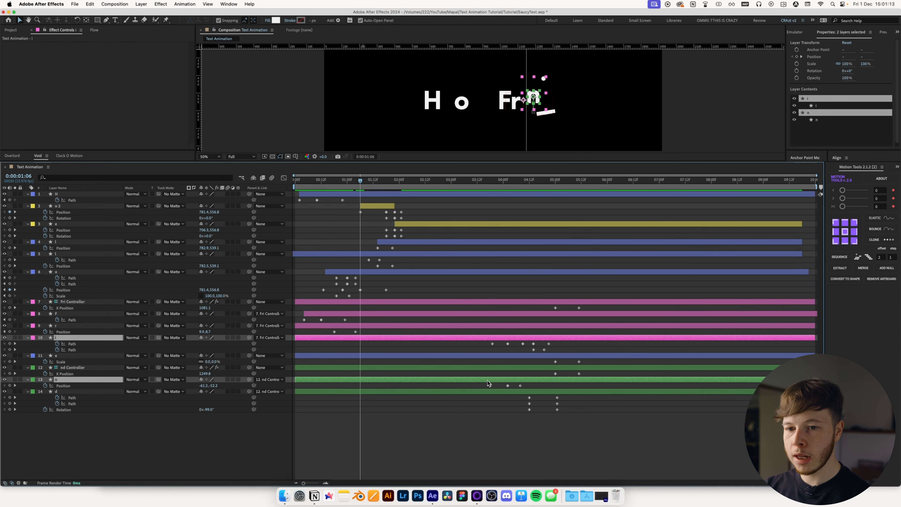
left_click_drag(487, 382, 332, 377)
left_click_drag(341, 182, 327, 193)
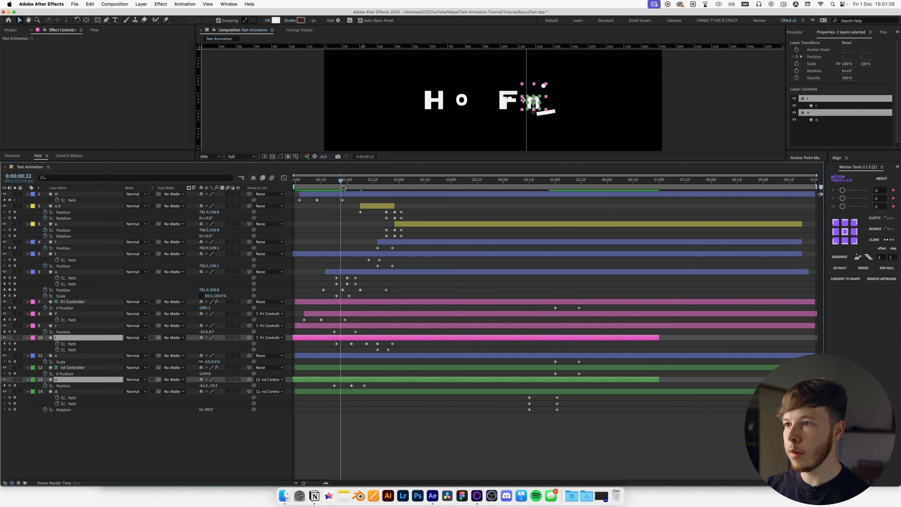
mouse_move(341, 188)
left_mouse_down()
mouse_move(355, 188)
mouse_move(335, 188)
left_mouse_up()
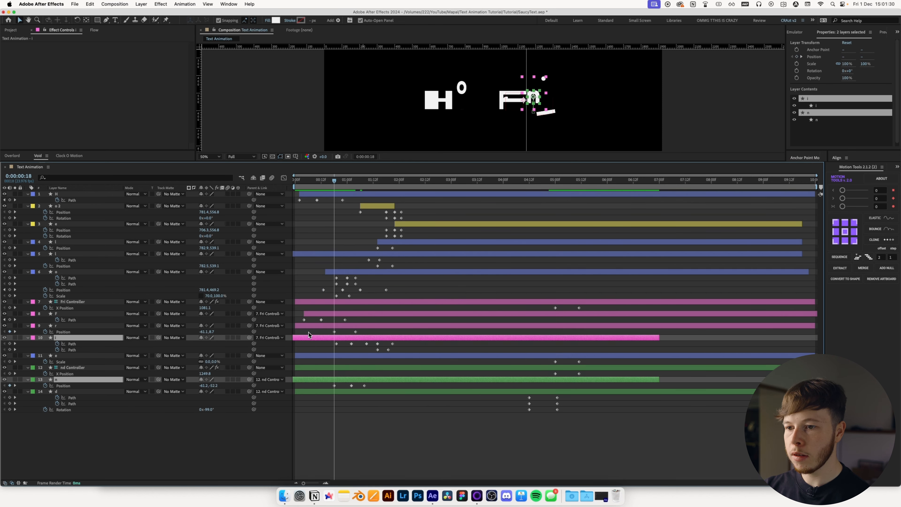
Split the i and n layers at 0:00:00:18 and delete the parts before the split
key("super+shift+d")
left_click(324, 348)
left_click(324, 343)
key("Delete")
left_click(323, 372)
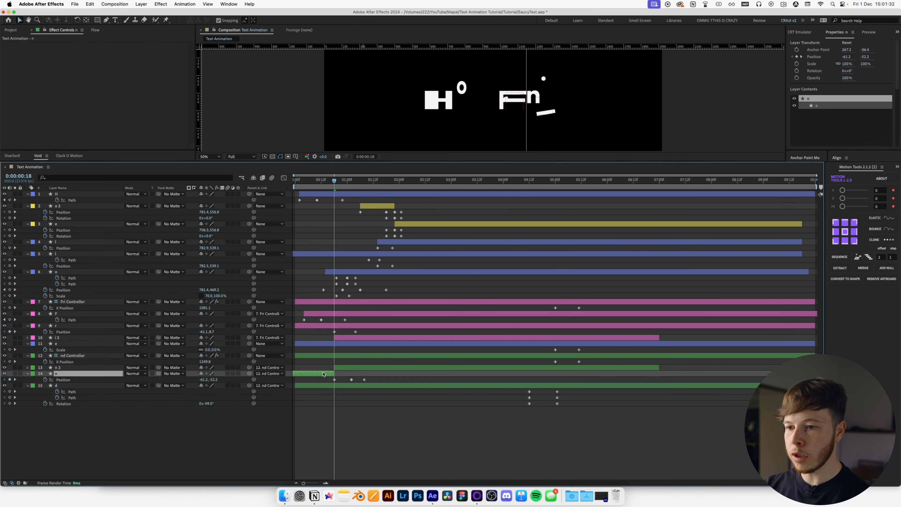
key("Delete")
Shift the i 2 and n 2 layers about two frames earlier and check their entrance
left_click(348, 368)
left_click(340, 337, "shift")
left_click_drag(340, 338, 334, 339)
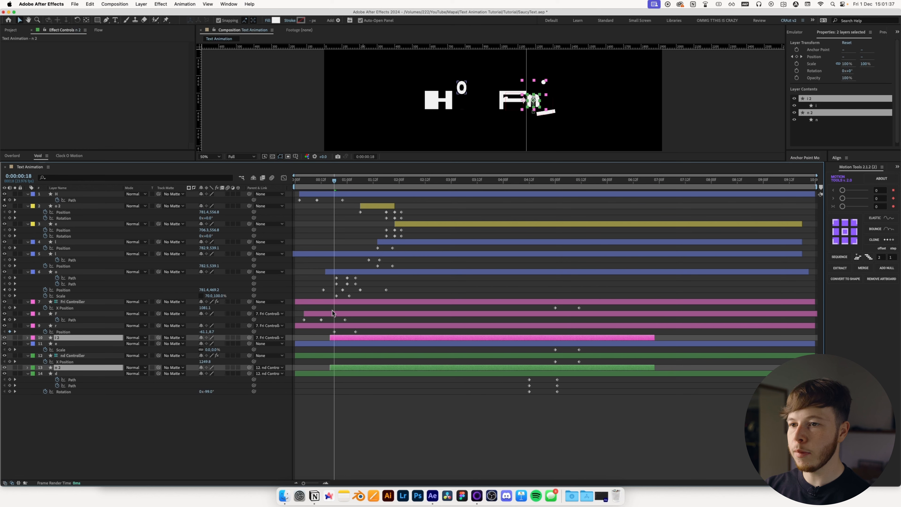
left_click_drag(333, 194, 354, 195)
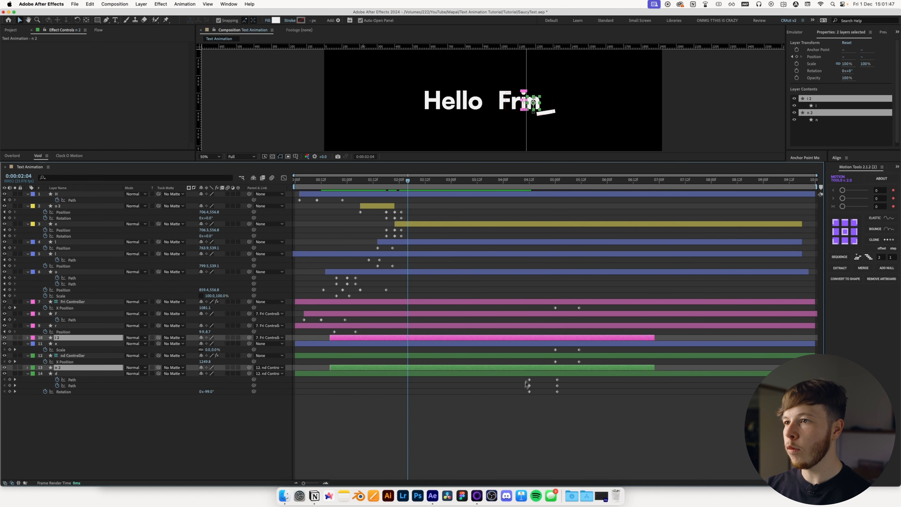
Examine how the dot and leg of the i animate up to 0:00:01:17, frame by frame in an enlarged composition view
left_click(435, 333)
left_click_drag(416, 186, 519, 203)
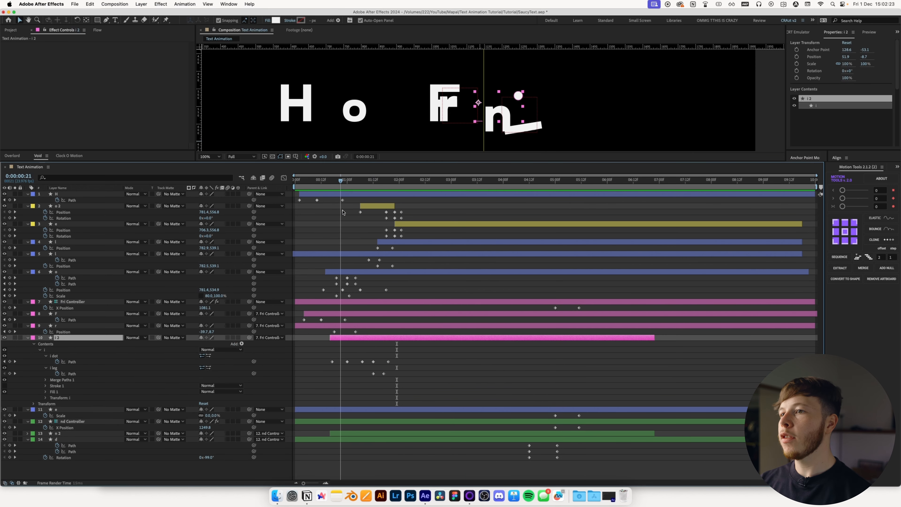
left_click_drag(341, 212, 383, 242)
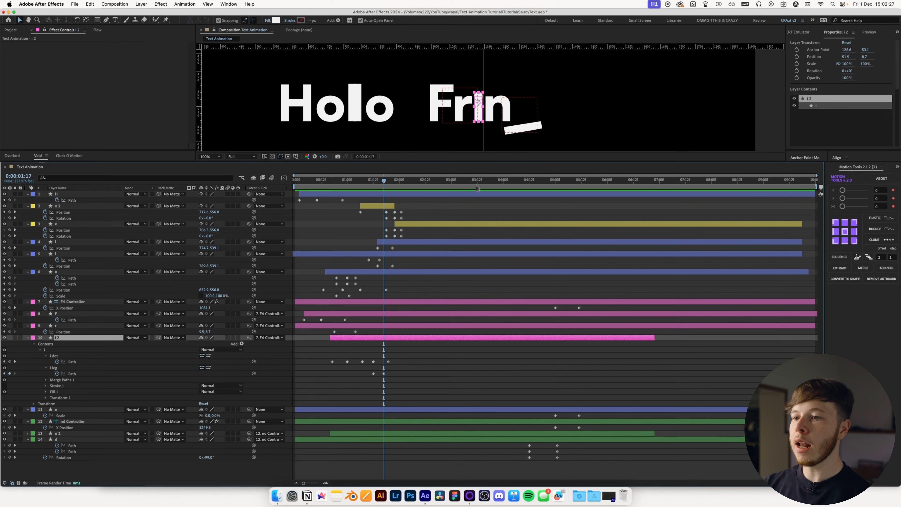
key("period")
key("comma")
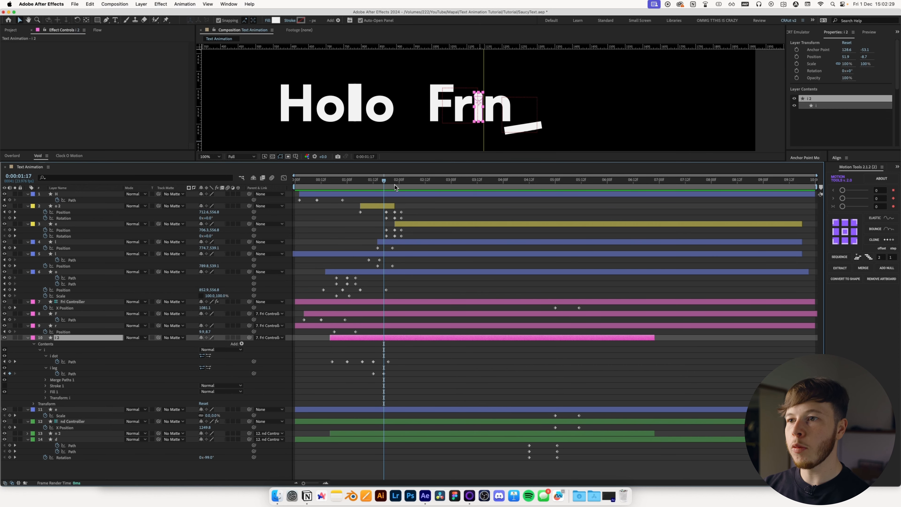
left_click_drag(409, 162, 408, 265)
key("period")
scroll(463, 378, "down", 5)
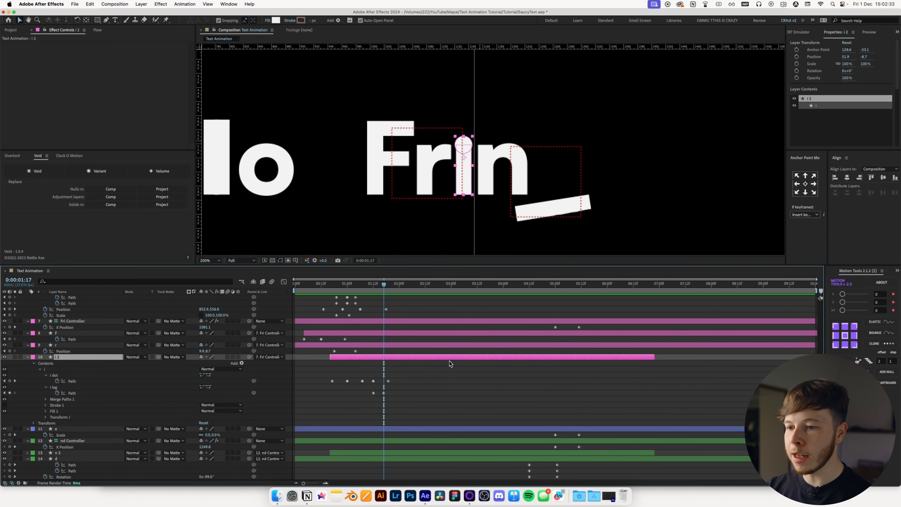
Delete the first two Path keyframes of the i dot
left_click(434, 400)
left_click_drag(366, 283, 362, 316)
left_click_drag(349, 372, 323, 393)
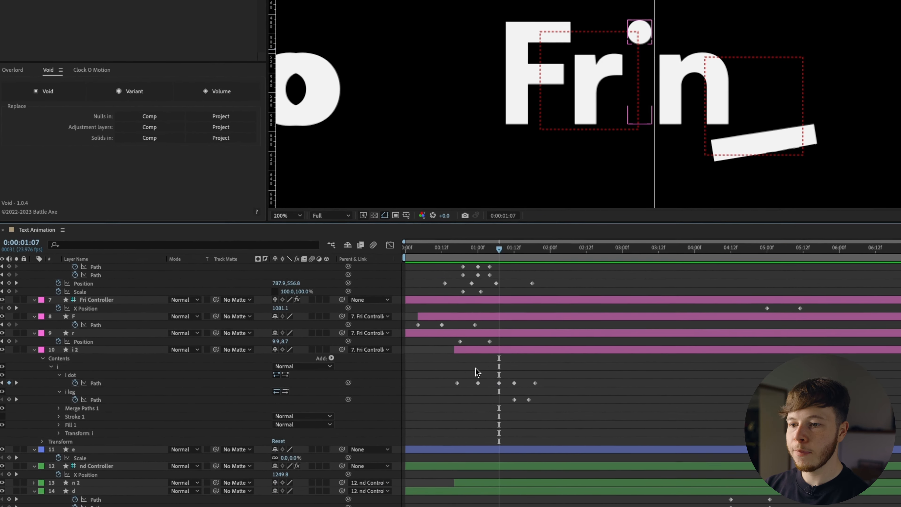
key("Delete")
Keyframe the i dot's Path on the n's upper-left corner at 0:00:01:01 and high above the word at 0:00:00:19
left_click_drag(503, 249, 482, 266)
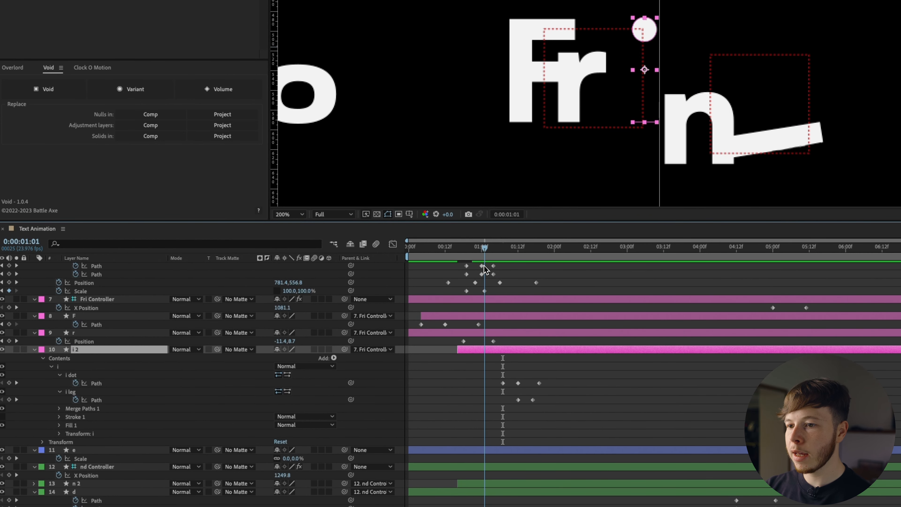
left_click(111, 384)
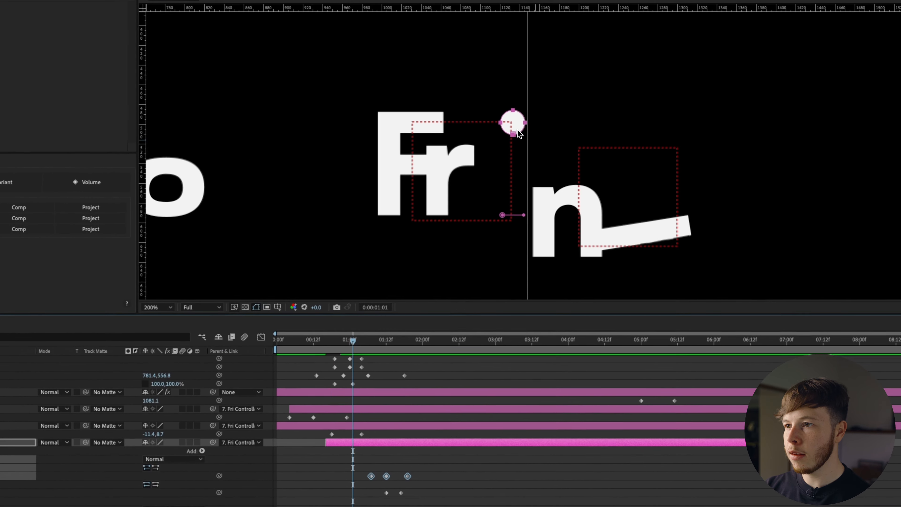
left_click_drag(649, 35, 681, 79)
left_click_drag(539, 179, 539, 193)
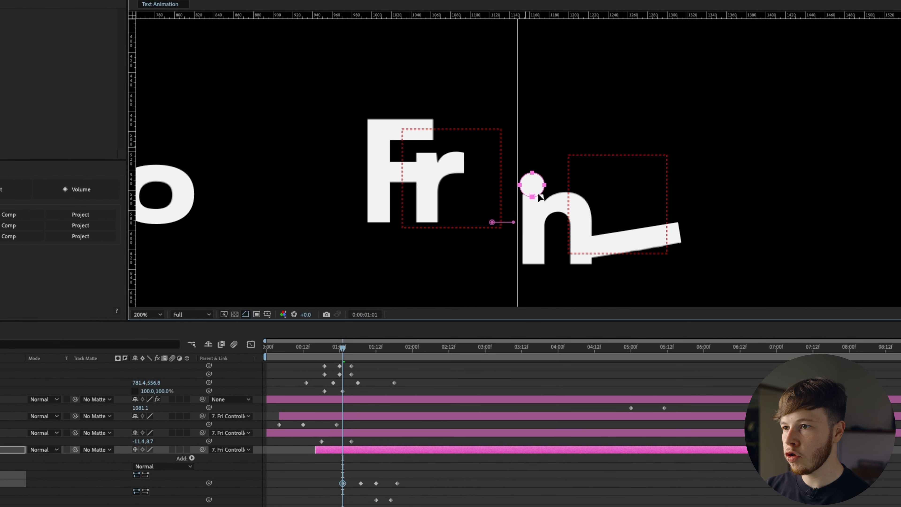
mouse_move(341, 359)
left_mouse_down()
mouse_move(367, 358)
mouse_move(326, 361)
left_mouse_up()
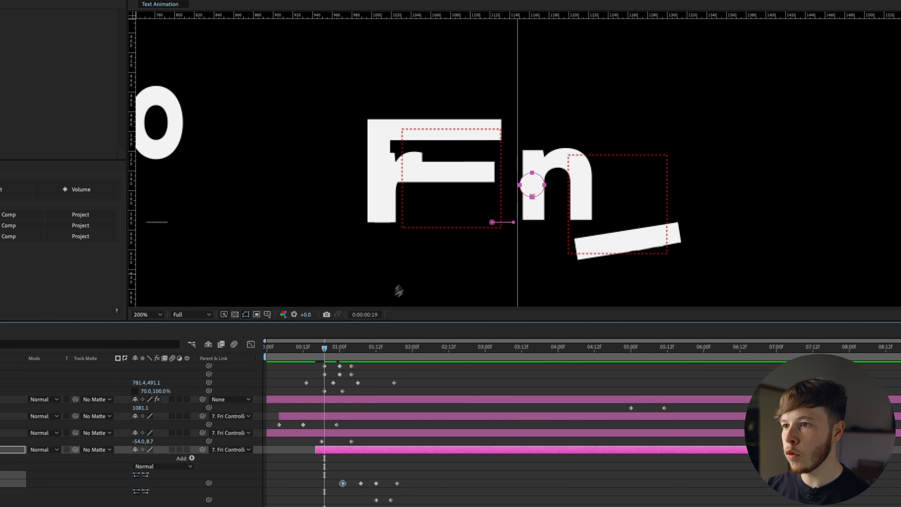
left_click_drag(535, 193, 535, 38)
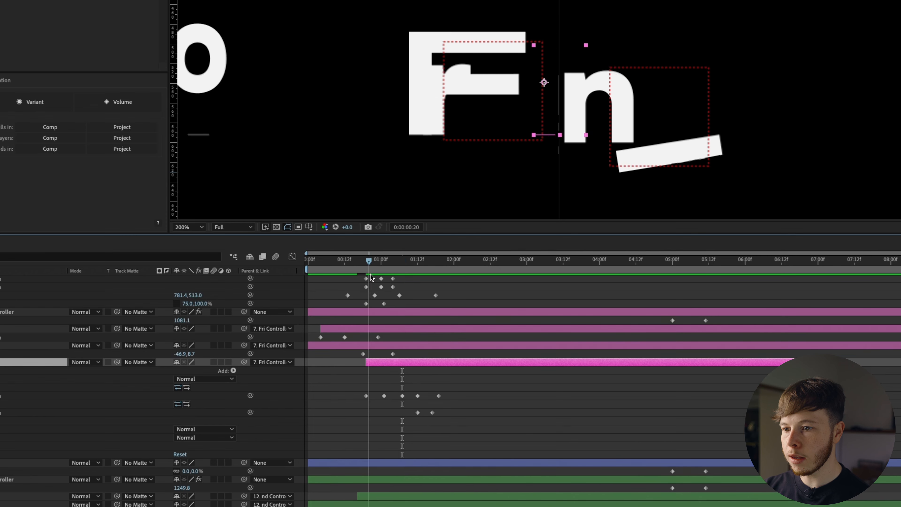
Fit the whole composition in the viewer and show only the keyframed properties of all layers
left_click(184, 227)
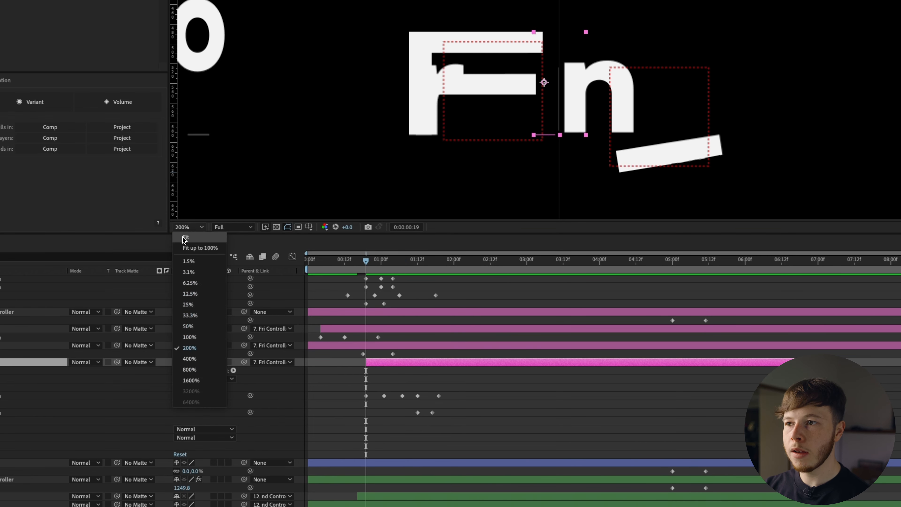
left_click(185, 236)
left_click(538, 397)
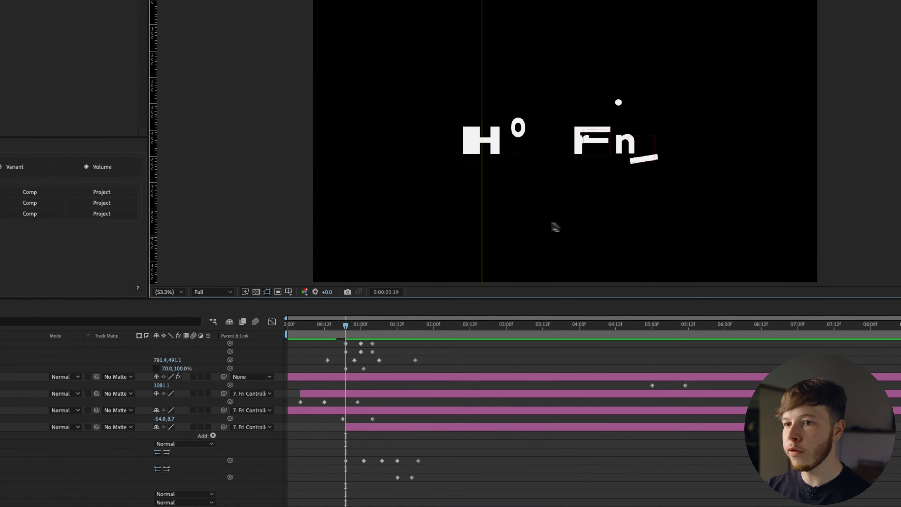
key("u")
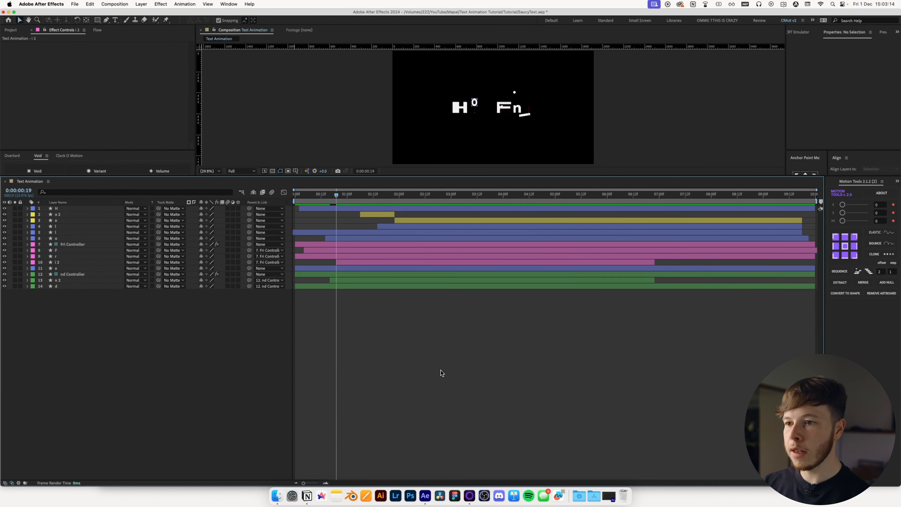
key("u")
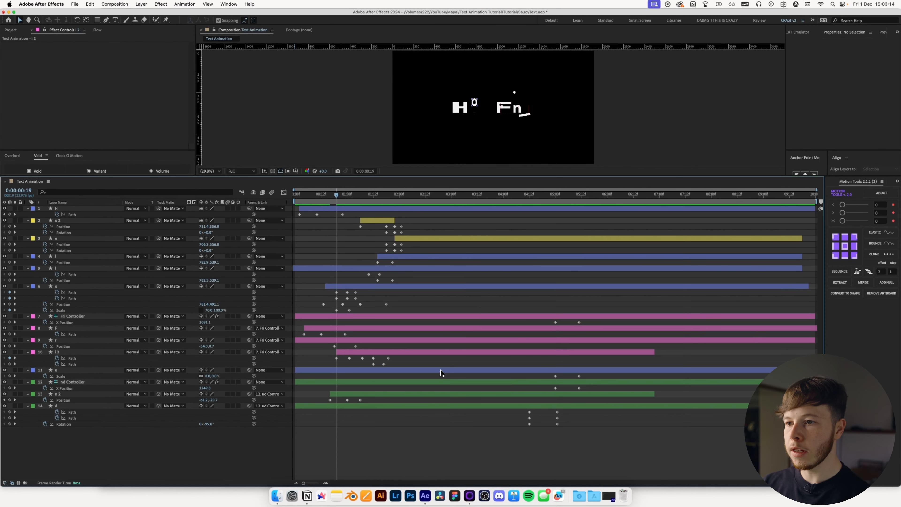
Move the X Position keyframes of both controllers and the e's Scale keyframes earlier, to start at about 0:00:01:21
left_click(452, 369)
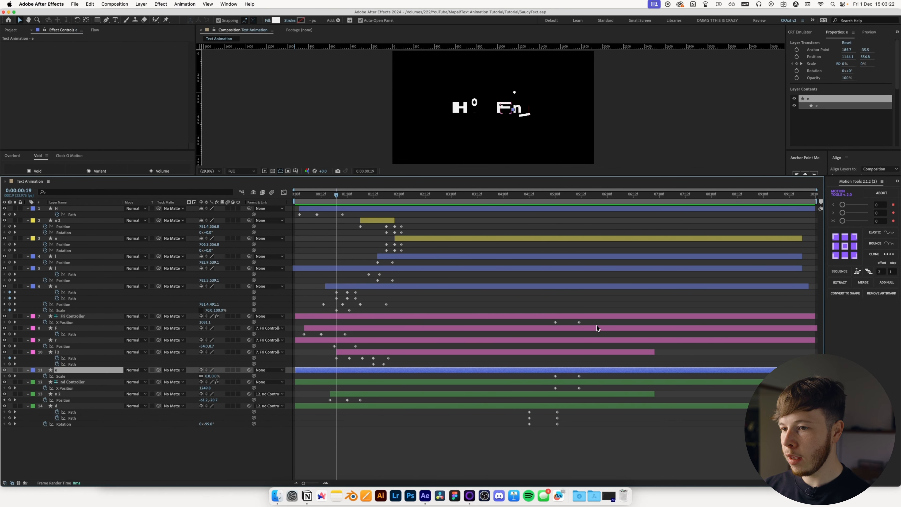
mouse_move(598, 319)
left_mouse_down()
mouse_move(549, 399)
mouse_move(406, 391)
left_mouse_up()
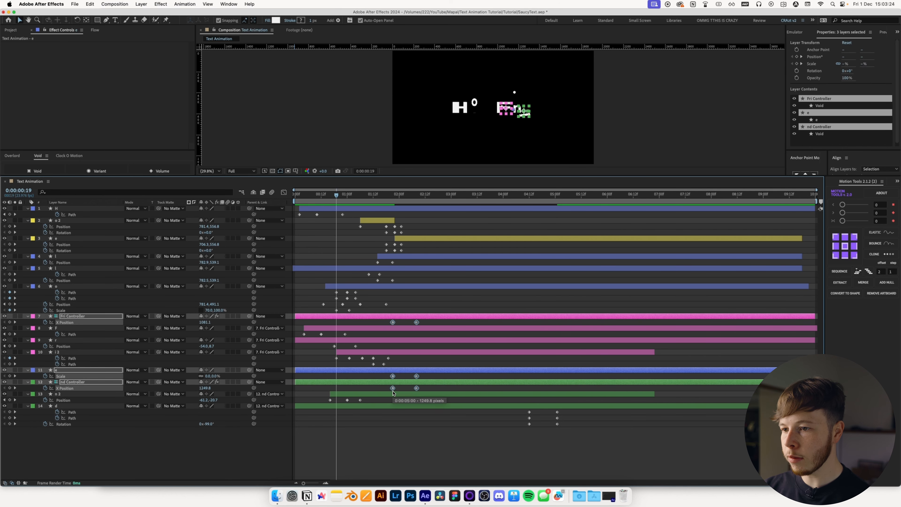
Move the d's Path and Rotation keyframes earlier so that they start at 0:00:00:13
mouse_move(572, 438)
left_mouse_down()
mouse_move(526, 414)
mouse_move(448, 418)
left_mouse_up()
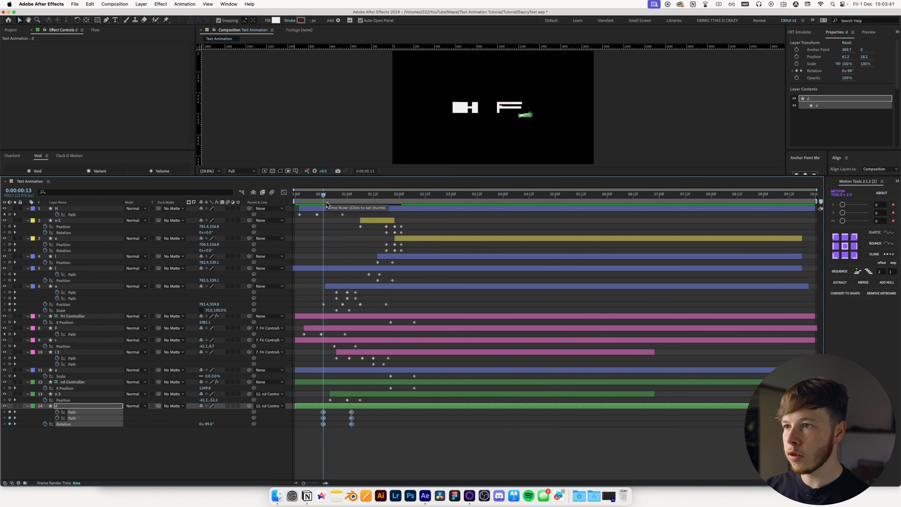
left_click_drag(327, 202, 317, 222)
left_click(321, 452)
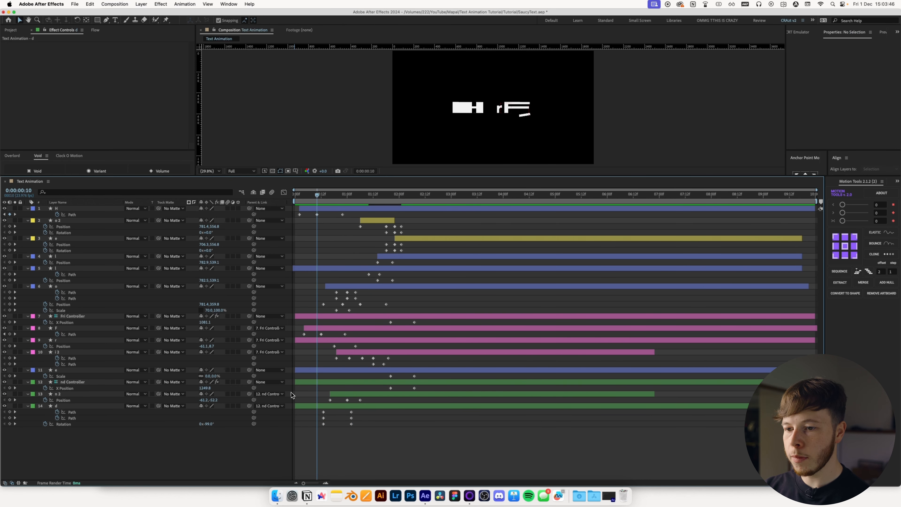
Trim the start of the d layer to its first keyframe and the start of the r layer to about 0:00:00:19
left_click_drag(293, 404, 323, 405)
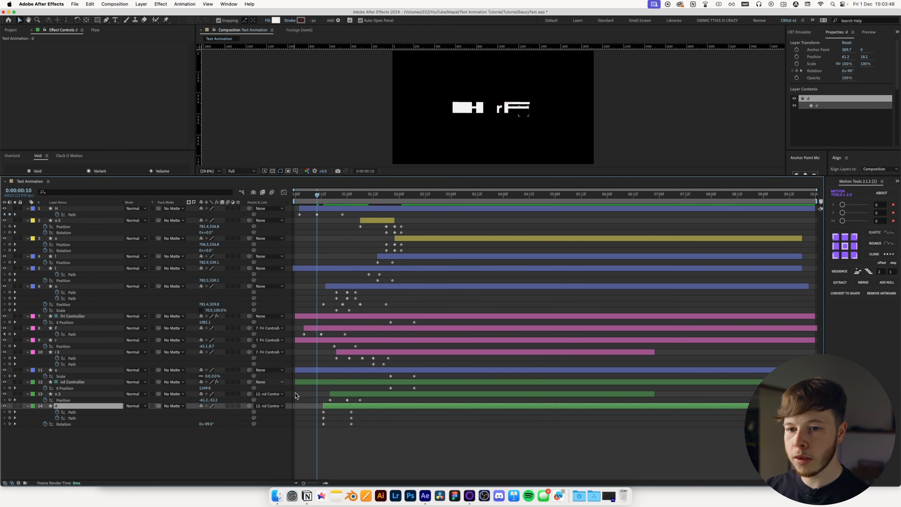
left_click(54, 339)
left_click_drag(296, 342, 336, 342)
Apply Easy Ease to all keyframes of every layer and preview the whole animation
left_click(422, 194)
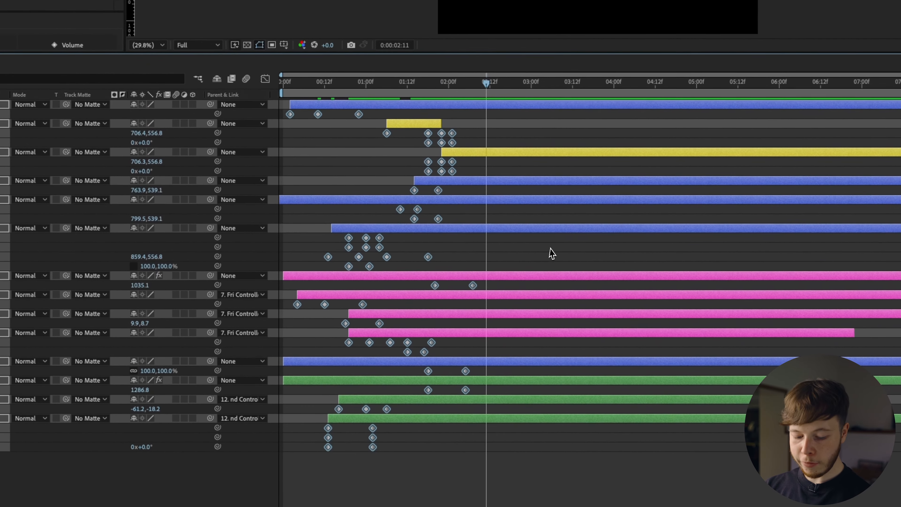
key("F9")
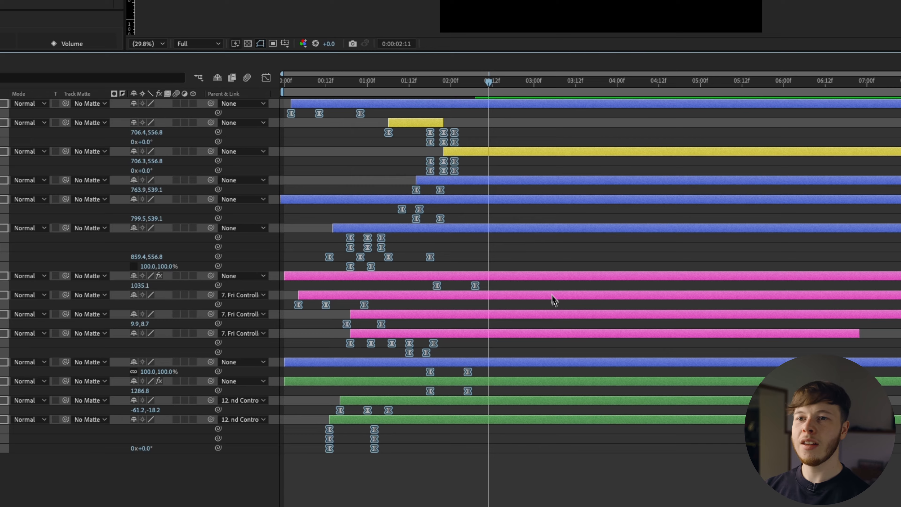
key("space")
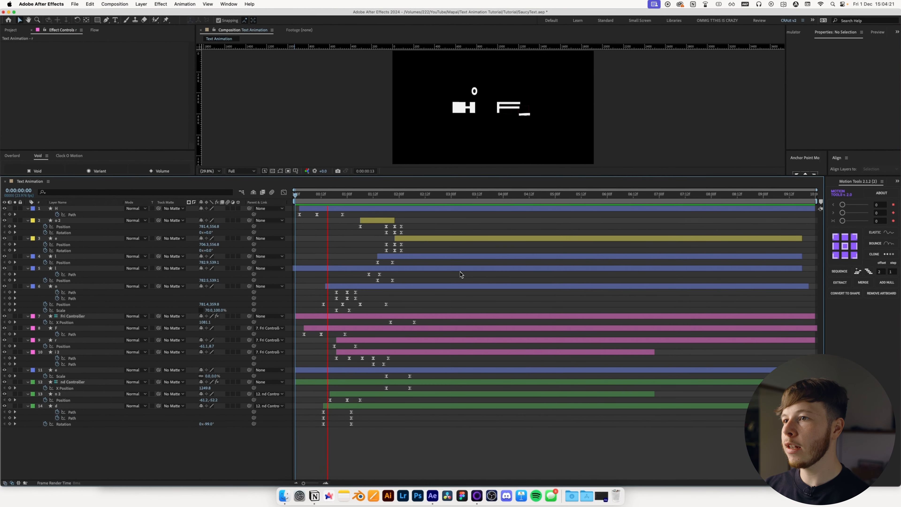
key("space")
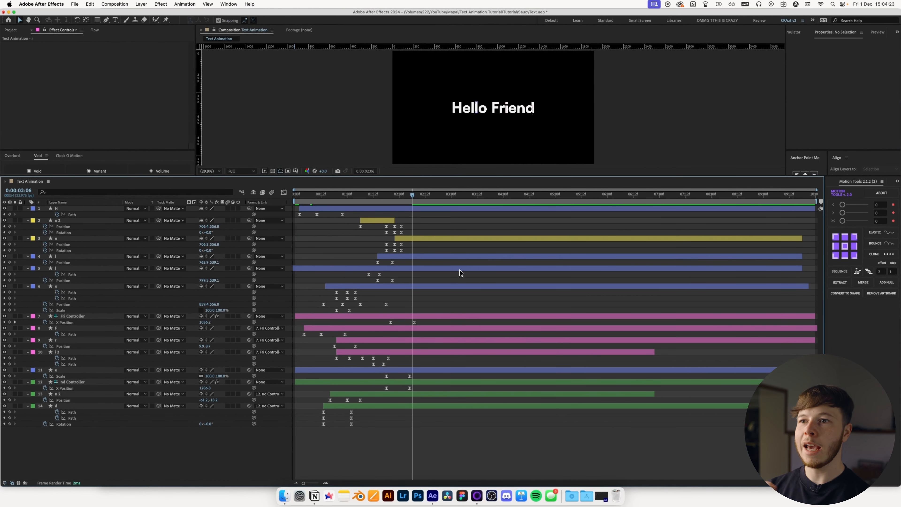
key("space")
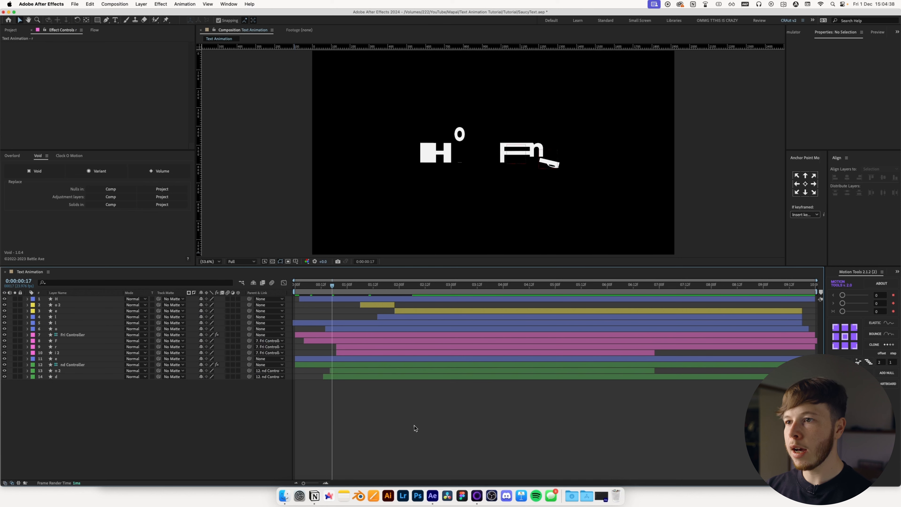
Save the project and show the H's Path speed curve in the Graph Editor, playing the animation from the start
key("super+s")
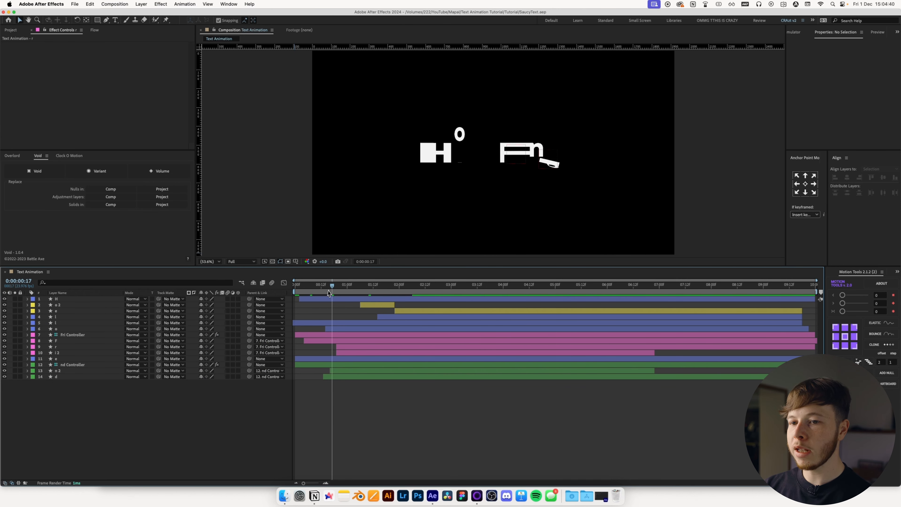
left_click(65, 298)
key("u")
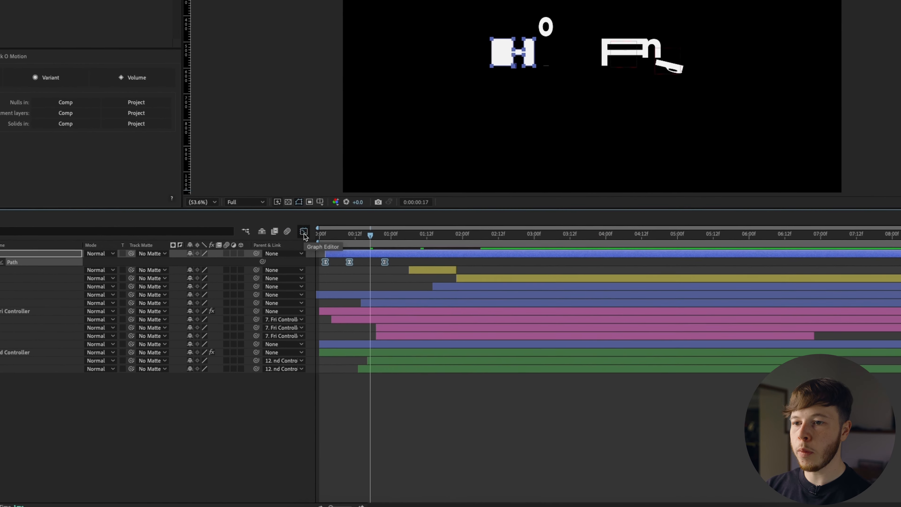
left_click(283, 282)
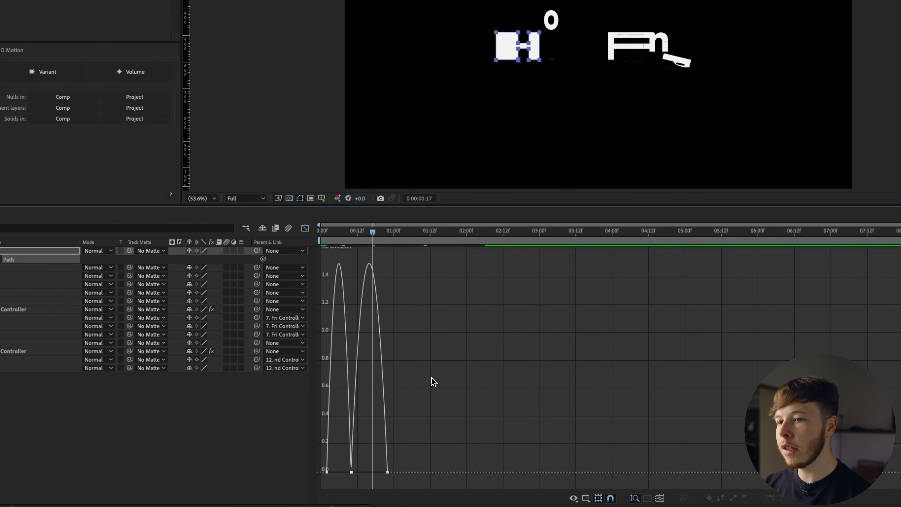
key("Home")
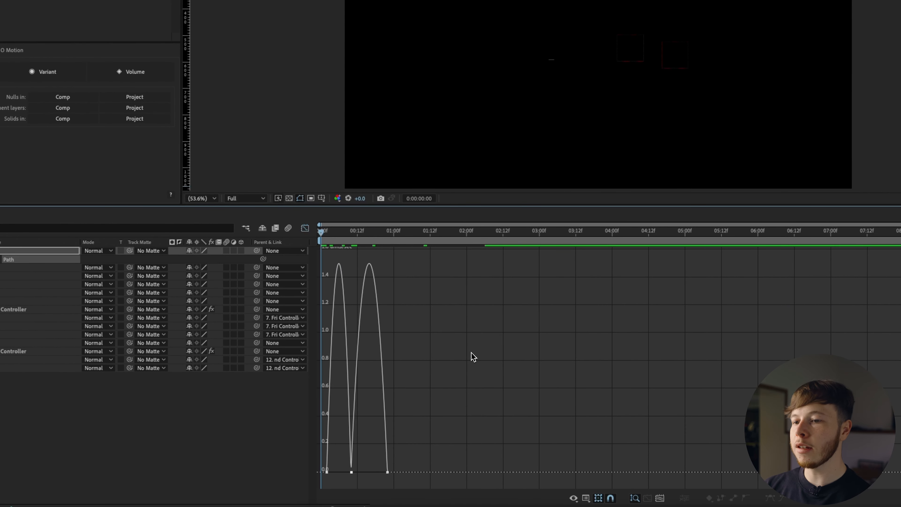
key("space")
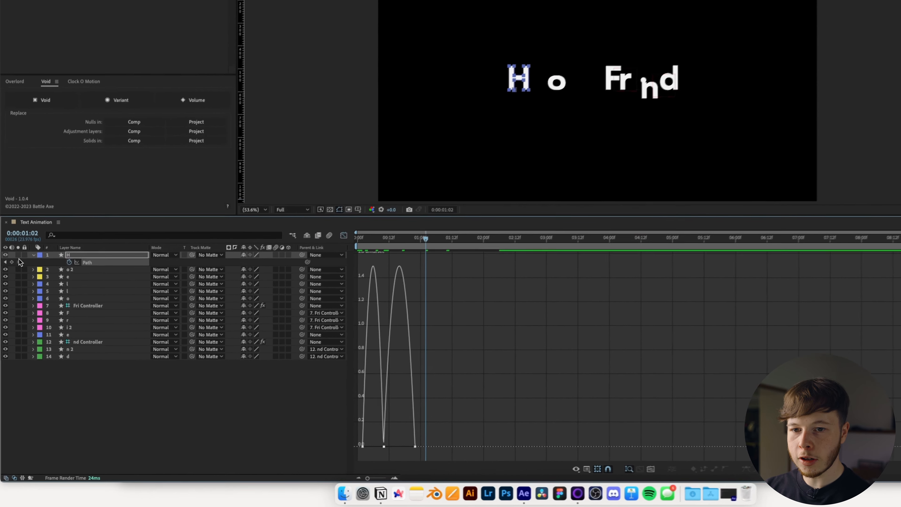
Solo the H layer and raise the speed of its middle Path keyframe to about 0.55 units/sec
left_click(14, 298)
left_click_drag(318, 456, 318, 453)
left_click_drag(446, 432, 445, 360)
left_click_drag(444, 436, 445, 363)
key("Home")
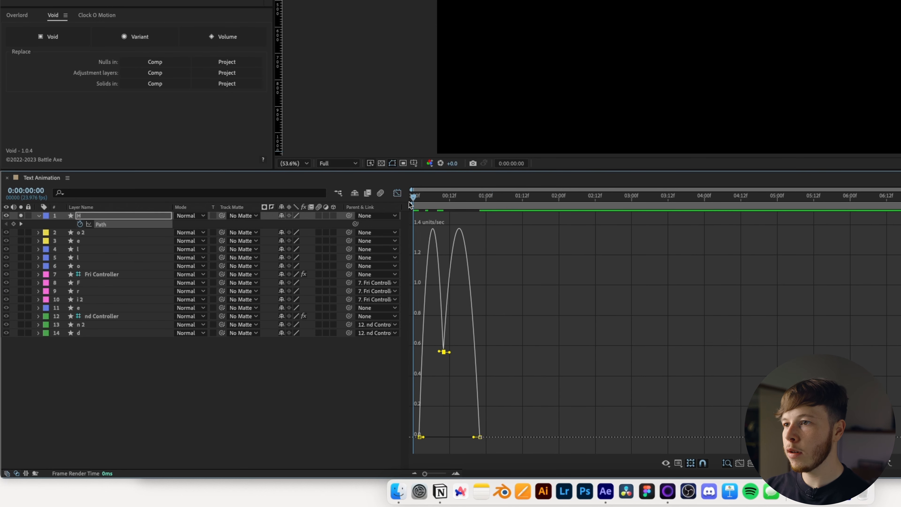
Lengthen the influence handles of the H's first and last Path keyframes toward the middle one for two sharp speed peaks
left_click_drag(410, 204, 435, 203)
left_click(420, 437)
mouse_move(424, 437)
left_mouse_down()
mouse_move(439, 437)
mouse_move(431, 437)
left_mouse_up()
key("Home")
key("space")
key("space")
left_click_drag(413, 202, 394, 212)
left_click_drag(448, 450, 410, 446)
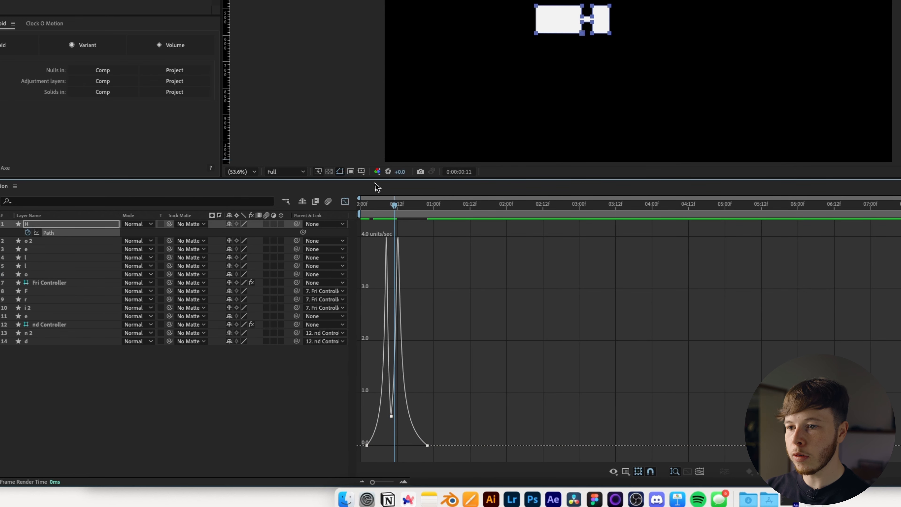
Preview the H's animation and slightly lower the speed of its middle Path keyframe
left_click_drag(380, 205, 364, 212)
key("space")
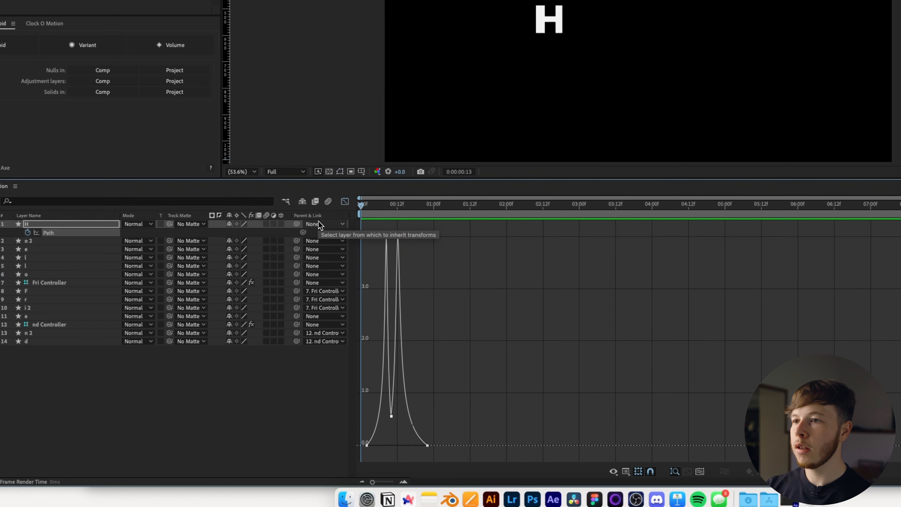
key("space")
left_click_drag(400, 218, 305, 202)
key("space")
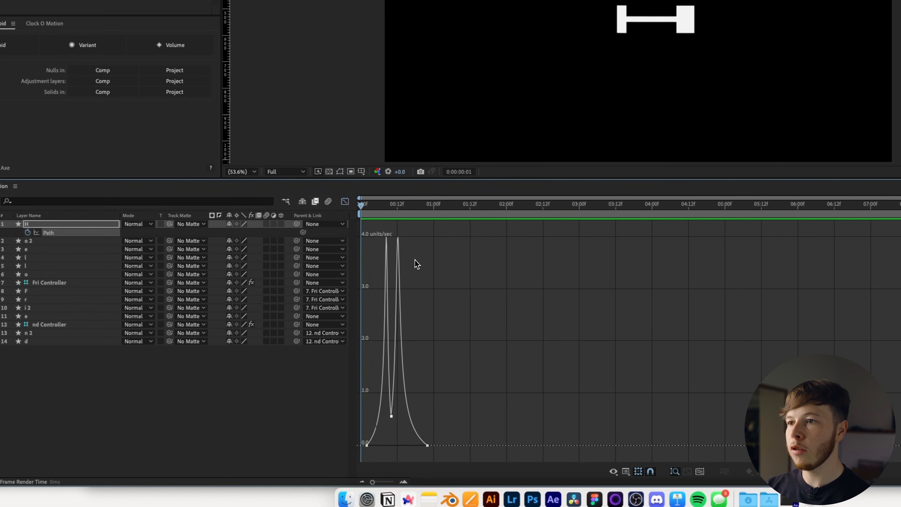
left_click_drag(393, 414, 392, 425)
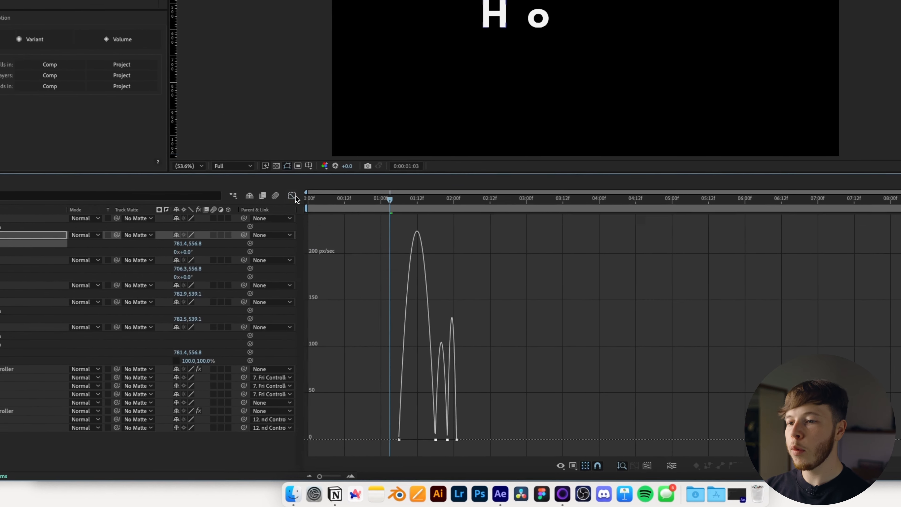
Sharpen the speed curve between the Position keyframes of both o layers where they slide apart, using long influence handles
key("shift+F3")
left_click(514, 321)
left_click(413, 204)
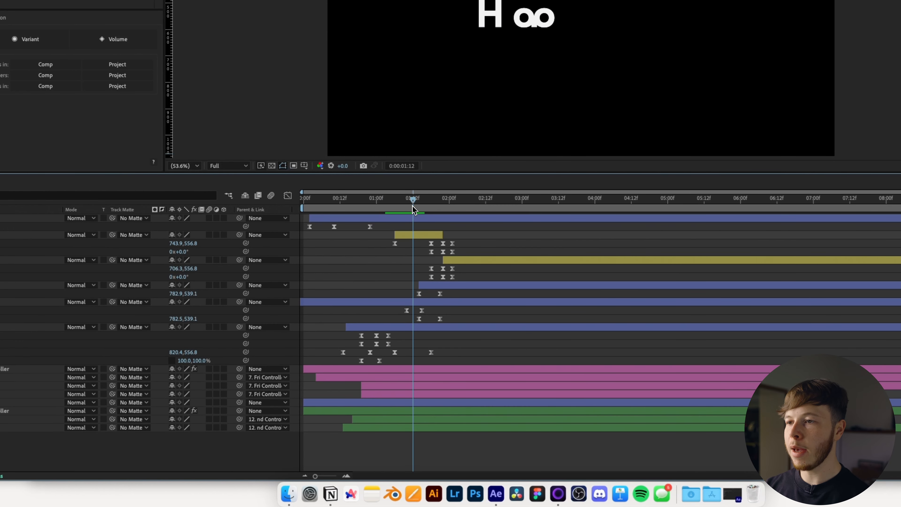
mouse_move(413, 206)
left_mouse_down()
mouse_move(400, 206)
mouse_move(423, 205)
mouse_move(393, 211)
mouse_move(427, 207)
left_mouse_up()
left_click_drag(388, 245, 432, 251)
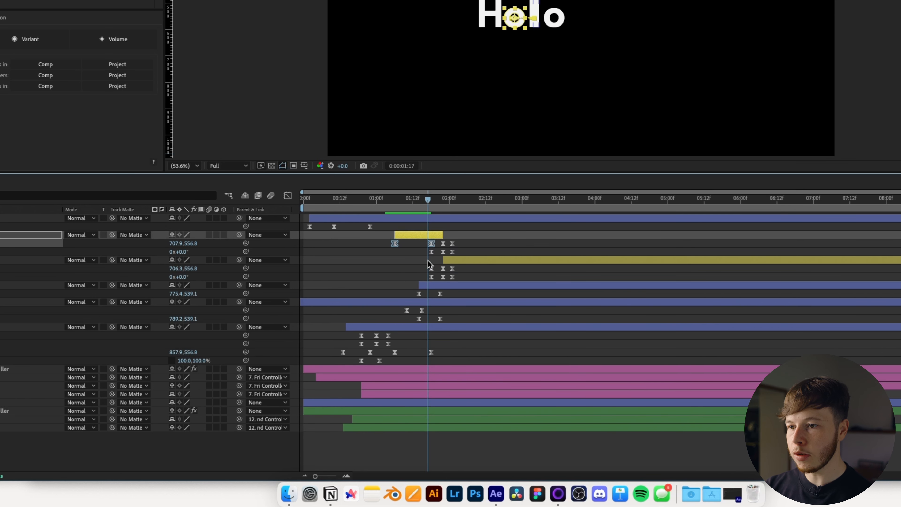
left_click_drag(392, 357, 437, 349)
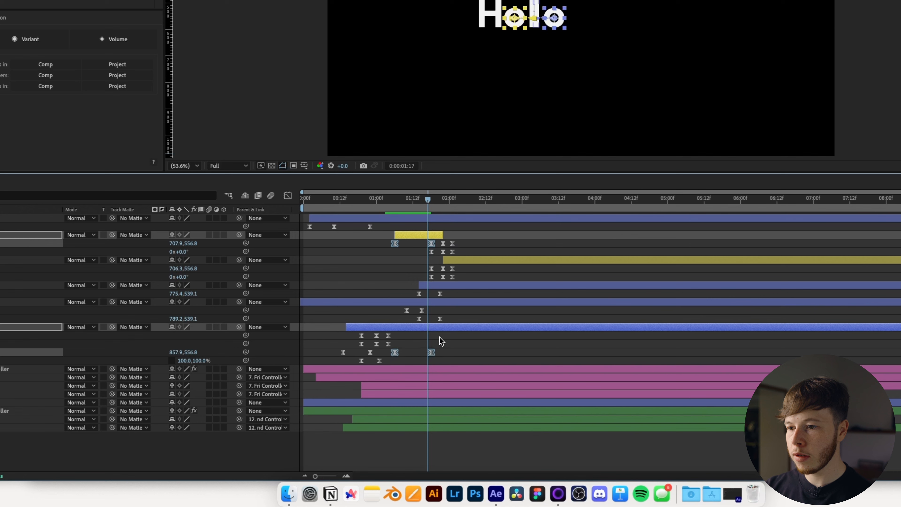
left_click(287, 195)
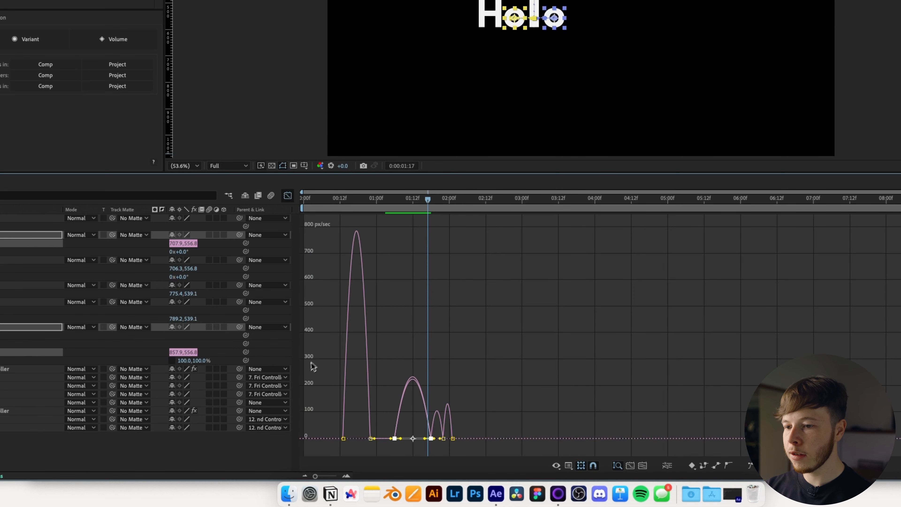
left_click_drag(318, 480, 331, 477)
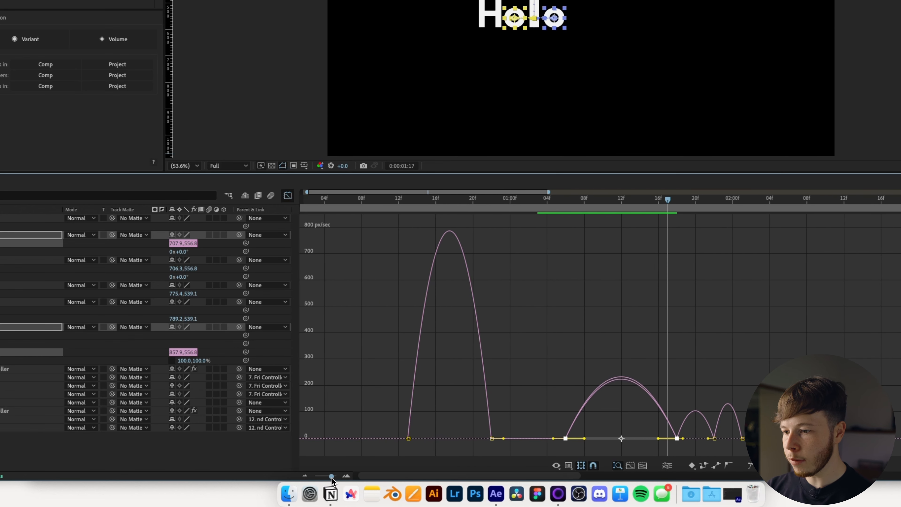
left_click_drag(583, 438, 616, 443)
key("super+z")
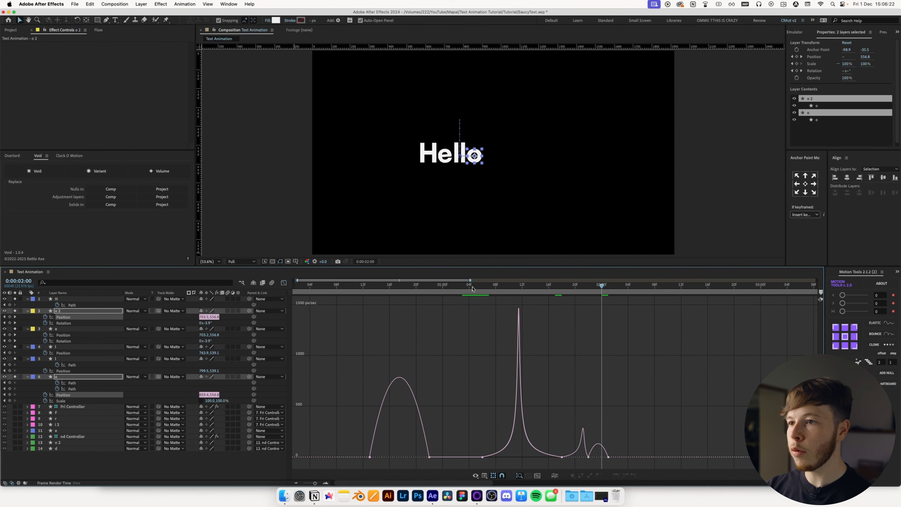
Lengthen the outgoing influence of the lower o layer's first Position keyframe so its speed peaks late, and preview the move
left_click(473, 288)
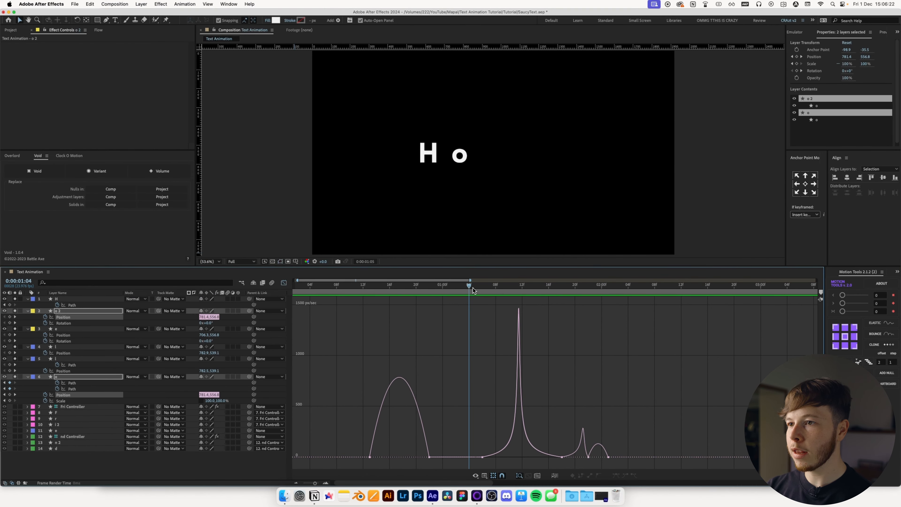
left_click_drag(448, 288, 356, 391)
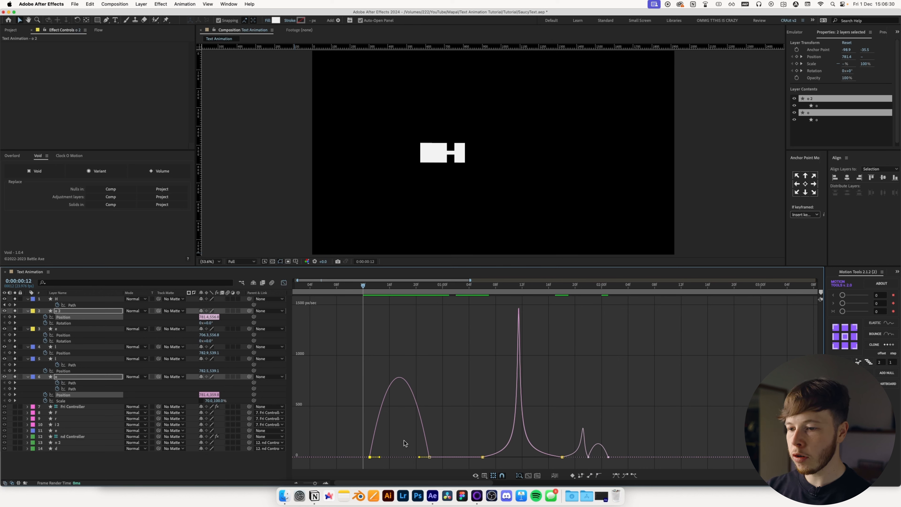
left_click_drag(377, 459, 415, 458)
left_click(476, 436)
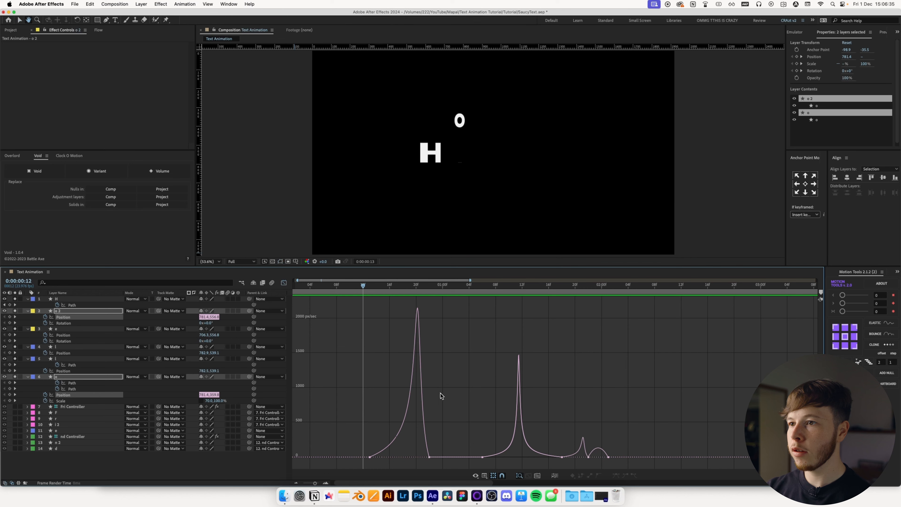
key("space")
left_click(356, 285)
key("space")
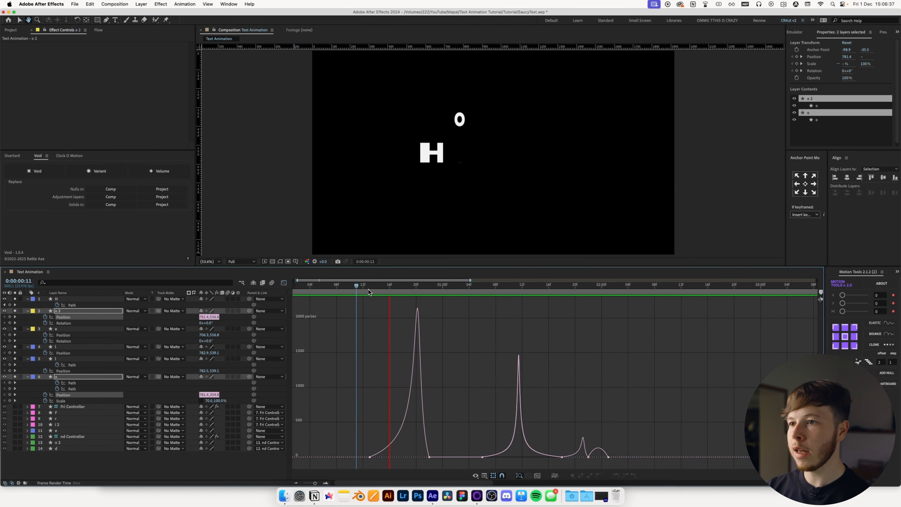
key("space")
Shape the Position and Rotation speed curves of the o 2 and yellow e layers to peak near their shared middle keyframes, and preview
left_click_drag(585, 323, 535, 306)
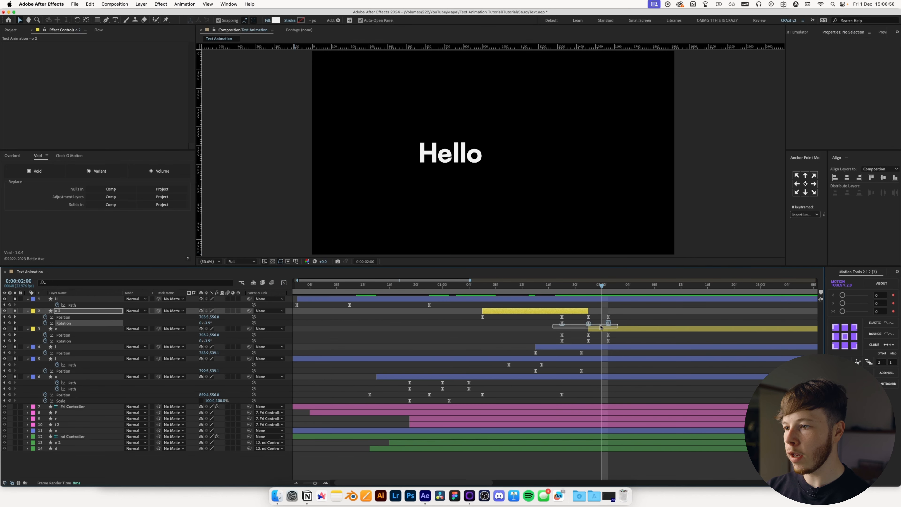
left_click_drag(622, 343, 540, 315)
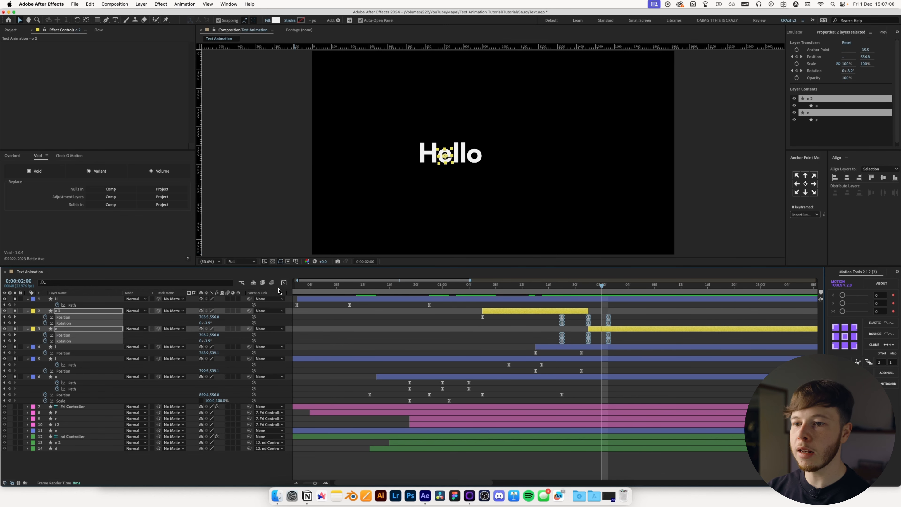
left_click(284, 282)
left_click_drag(314, 483, 318, 485)
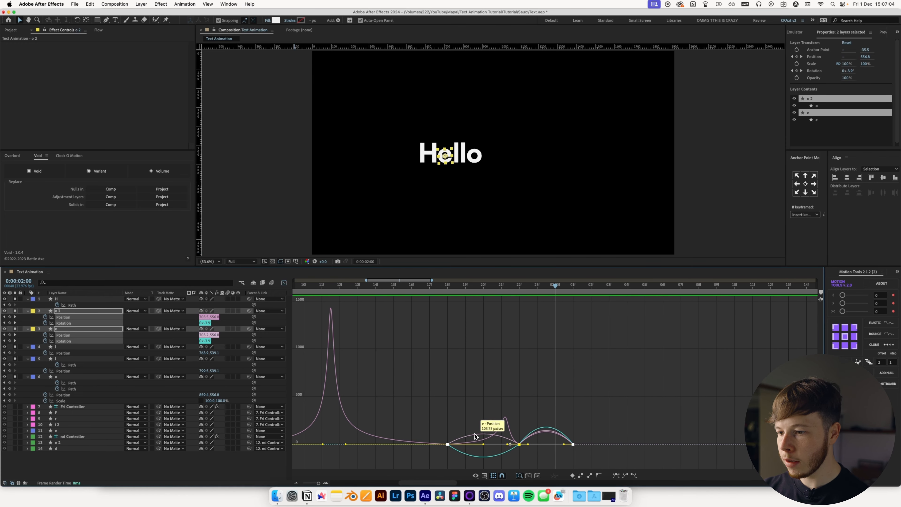
left_click_drag(453, 432, 507, 444)
left_click_drag(593, 407, 540, 428)
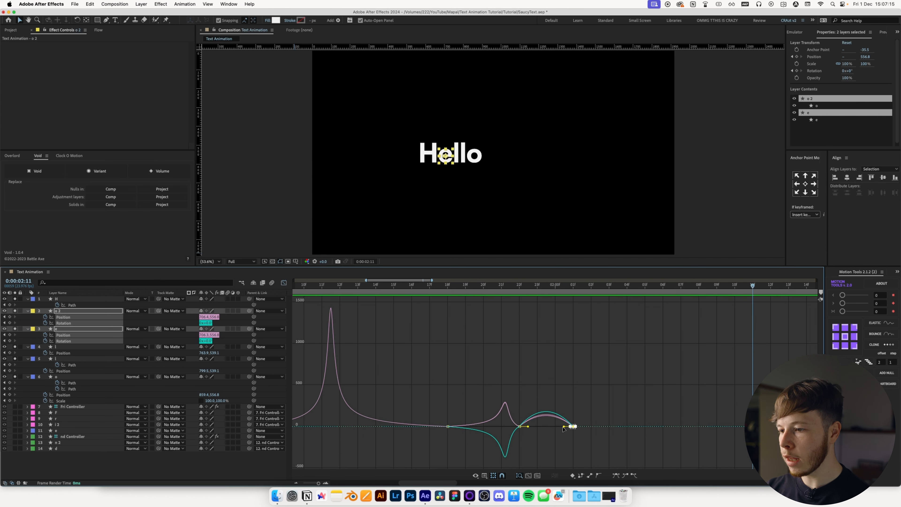
left_click(537, 343)
left_click(447, 285)
key("space")
key("space")
scroll(409, 306, "left", 5)
Extend the o 2 layer's end and trim the yellow e layer's start to their middle Rotation keyframe, about 0:00:01:22
left_click_drag(353, 284, 383, 312)
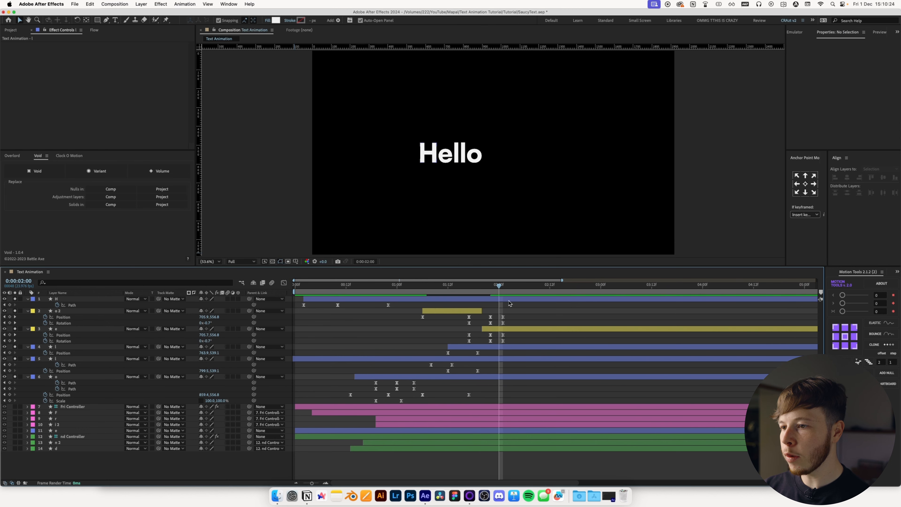
left_click(482, 310)
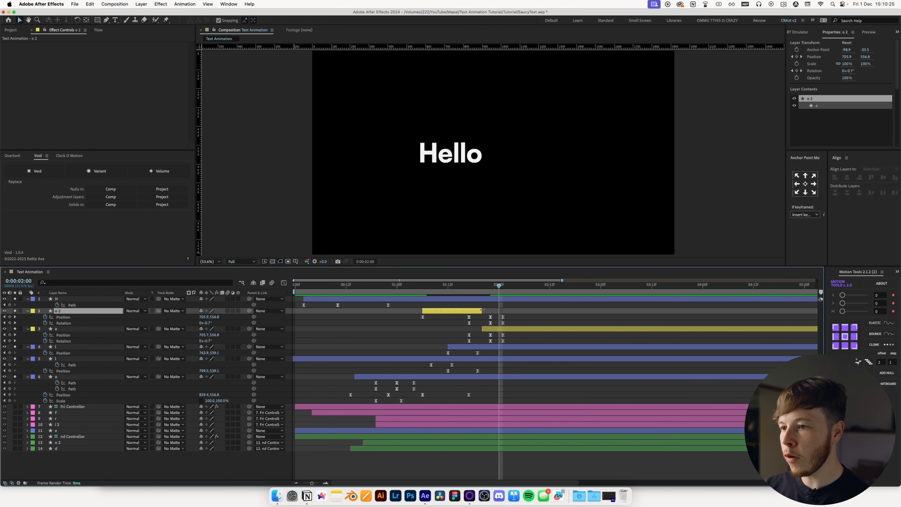
left_click(483, 329)
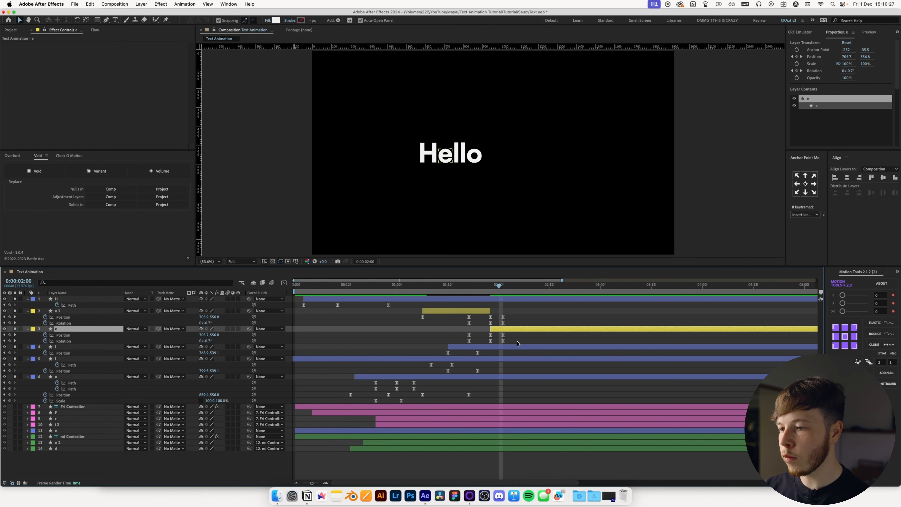
Move the last Position and Rotation keyframes of the o 2 and yellow e layers to about 0:00:02:03, and preview
left_click_drag(517, 343, 507, 321)
left_click(518, 316)
left_click(444, 286)
key("space")
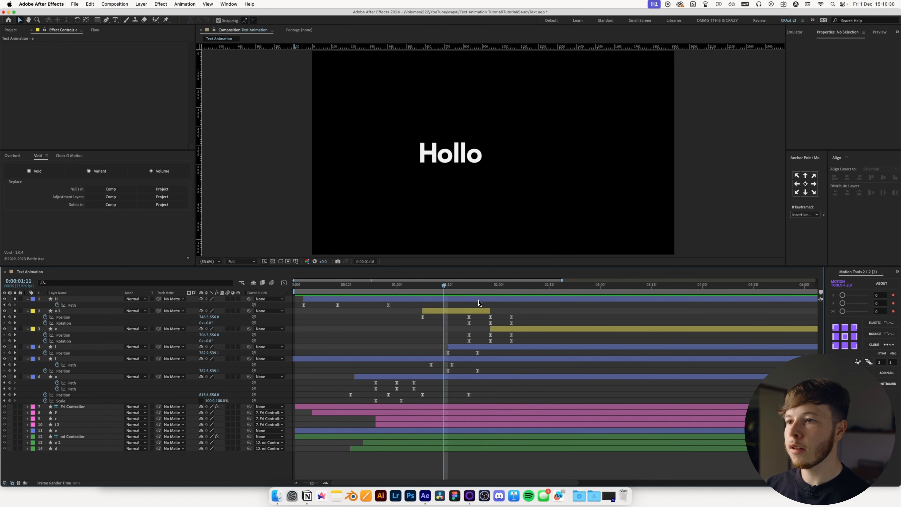
left_click(448, 293)
key("space")
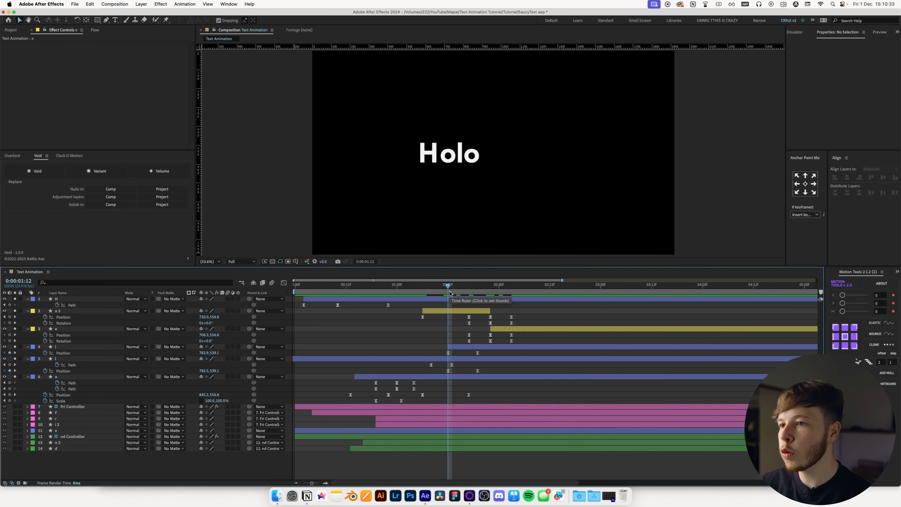
key("space")
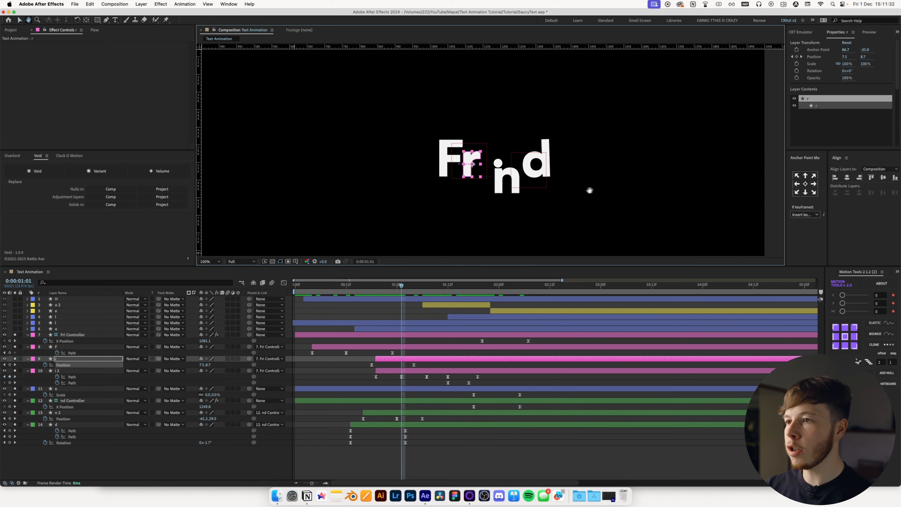
Key the i 2 layer's upper Path at 0:00:01:04 with the dot raised above its current position, and check the motion
key("period")
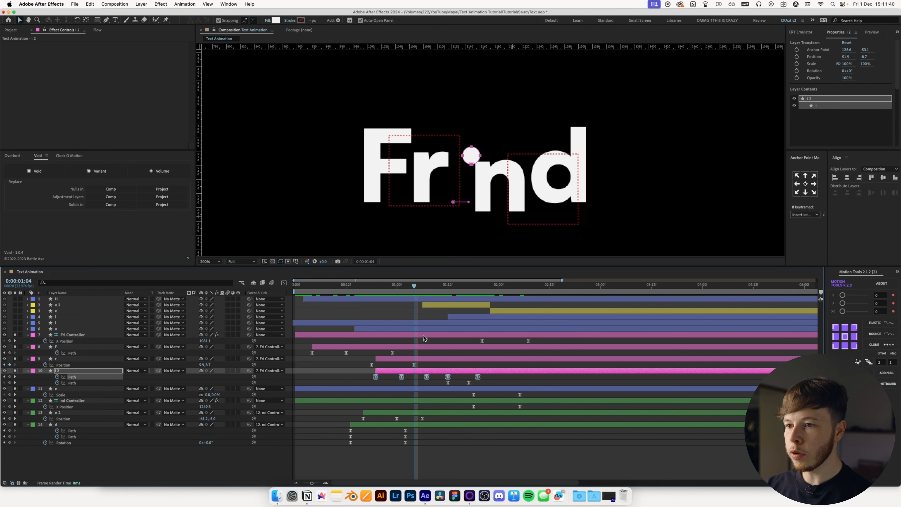
left_click_drag(399, 292, 415, 303)
left_click(371, 381)
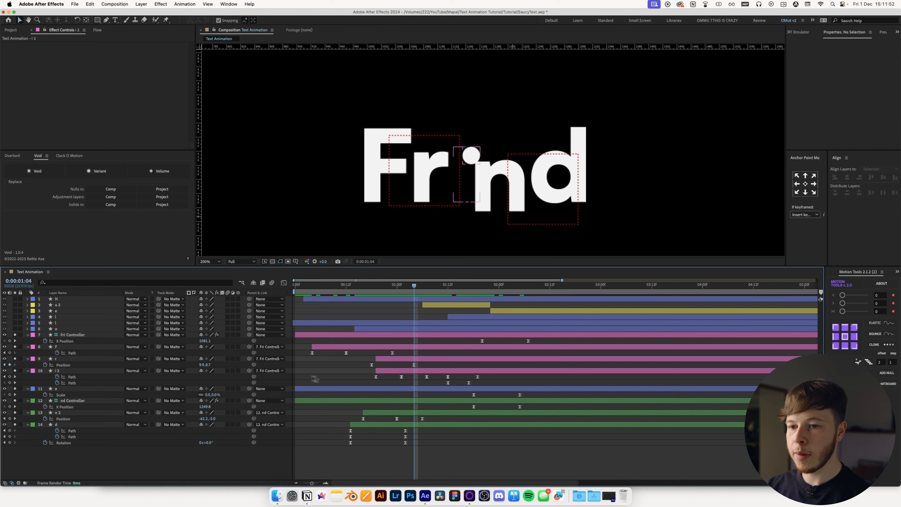
left_click(74, 371)
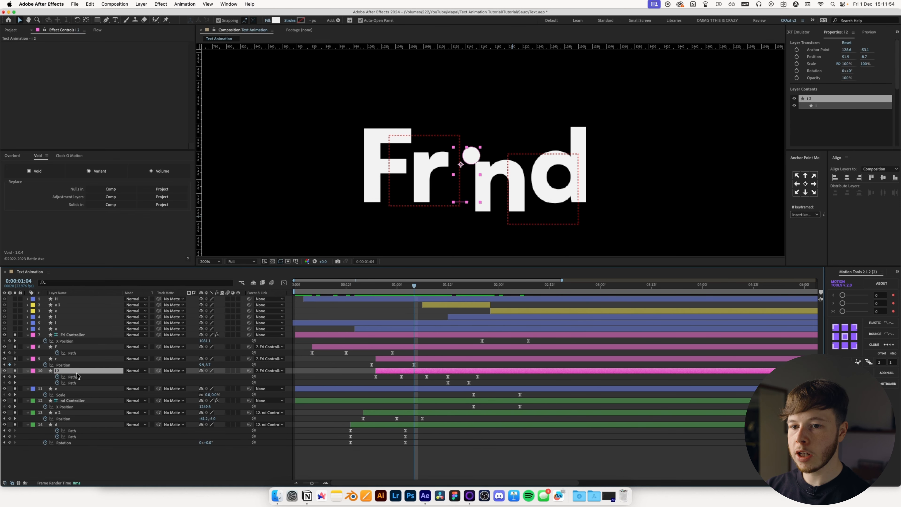
left_click(73, 377)
left_click_drag(476, 163, 479, 156)
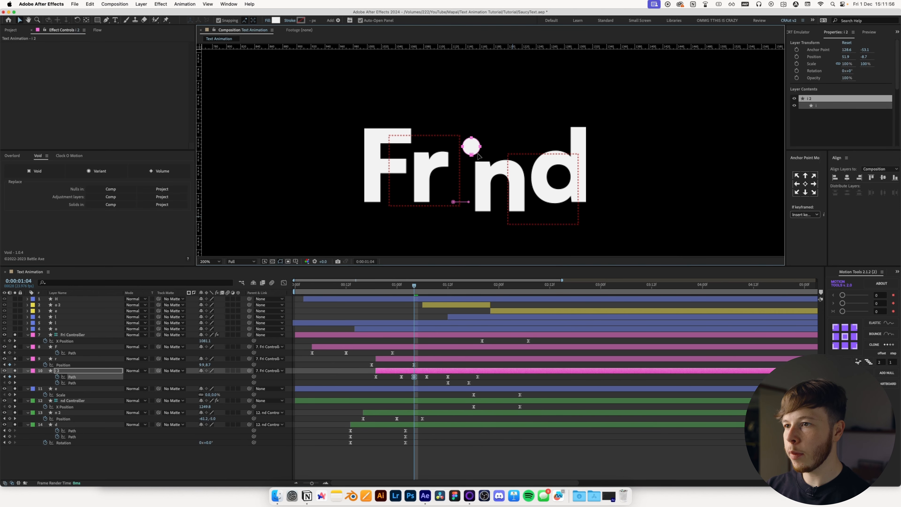
mouse_move(407, 297)
left_mouse_down()
mouse_move(383, 297)
mouse_move(432, 298)
mouse_move(417, 301)
left_mouse_up()
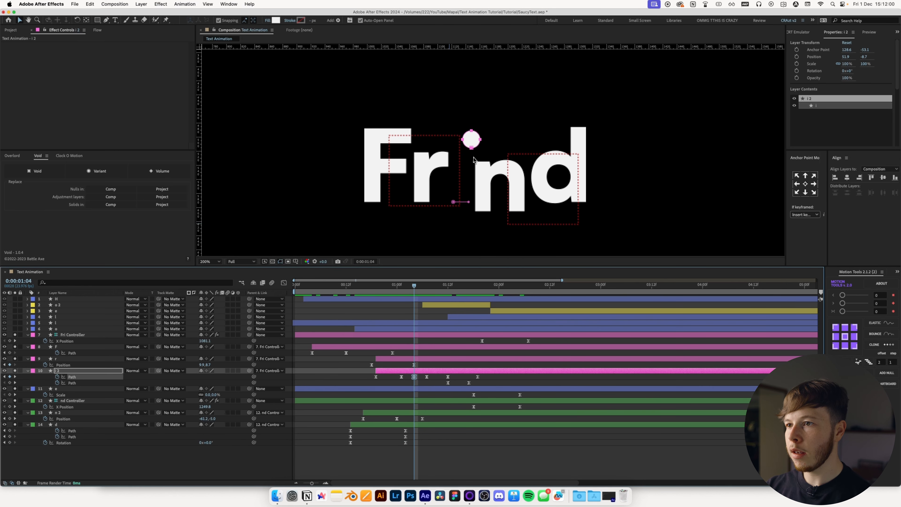
left_click_drag(478, 149, 478, 138)
mouse_move(414, 298)
left_mouse_down()
mouse_move(390, 297)
mouse_move(457, 299)
mouse_move(427, 301)
left_mouse_up()
Delete the i 2 layer's upper Path keyframe at 0:00:01:07 and move the raised-dot keyframe to 0:00:01:06
left_click(427, 376)
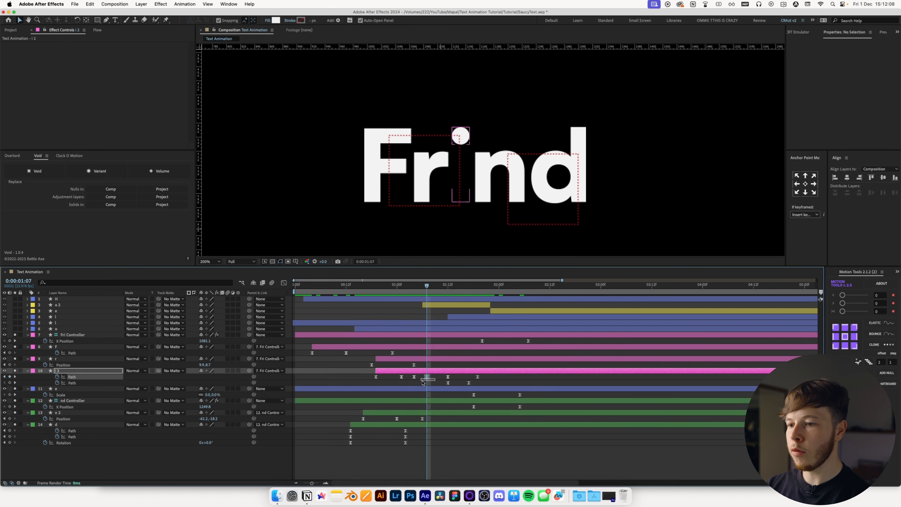
key("Delete")
left_click_drag(415, 377, 422, 378)
left_click_drag(421, 288, 423, 309)
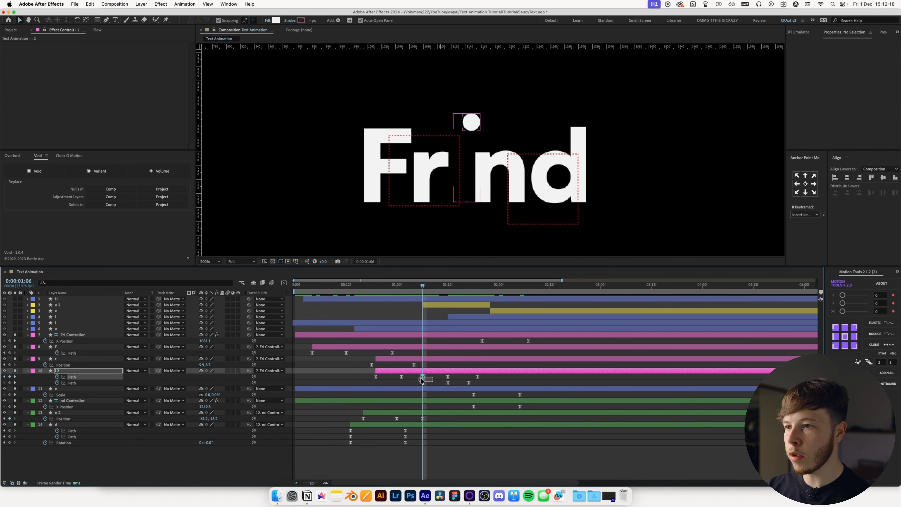
Raise the speed of the i 2 Path keyframe at 0:00:01:08 to about 1 unit/sec in the Graph Editor
left_click_drag(422, 320, 429, 320)
left_click(431, 376)
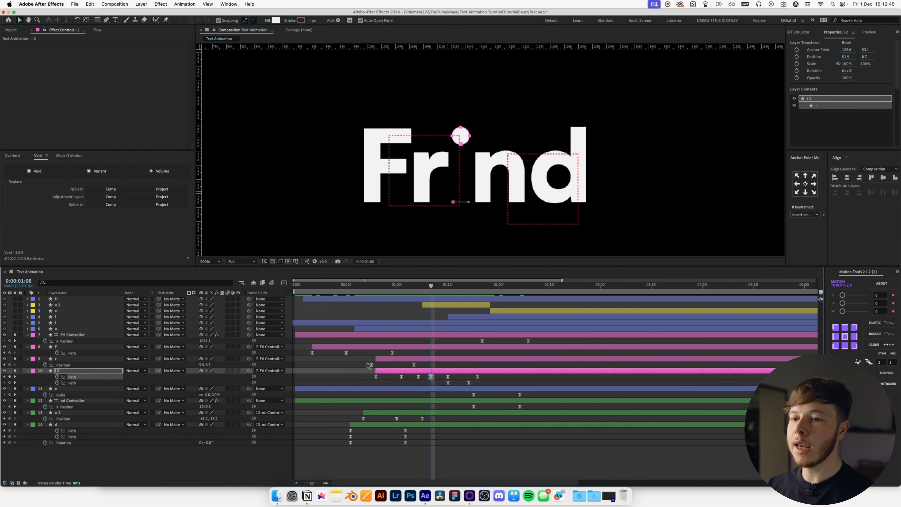
left_click(284, 283)
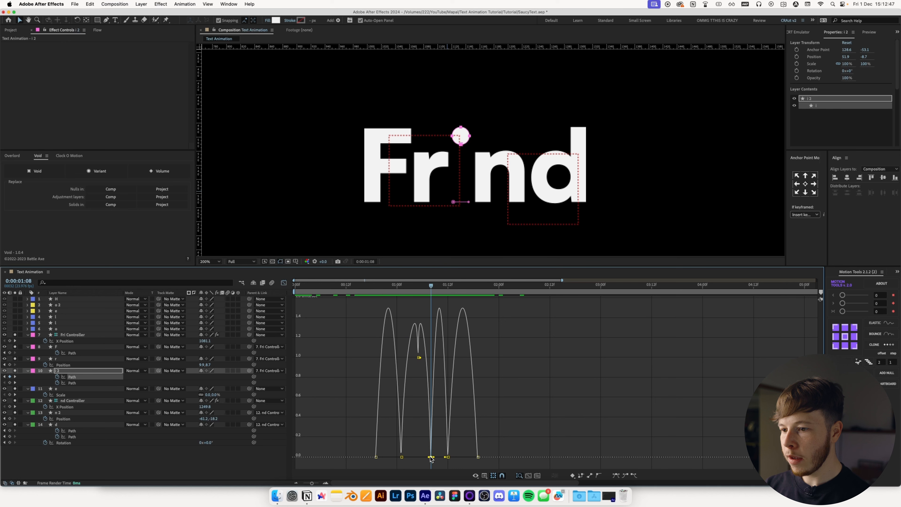
left_click_drag(432, 458, 434, 430)
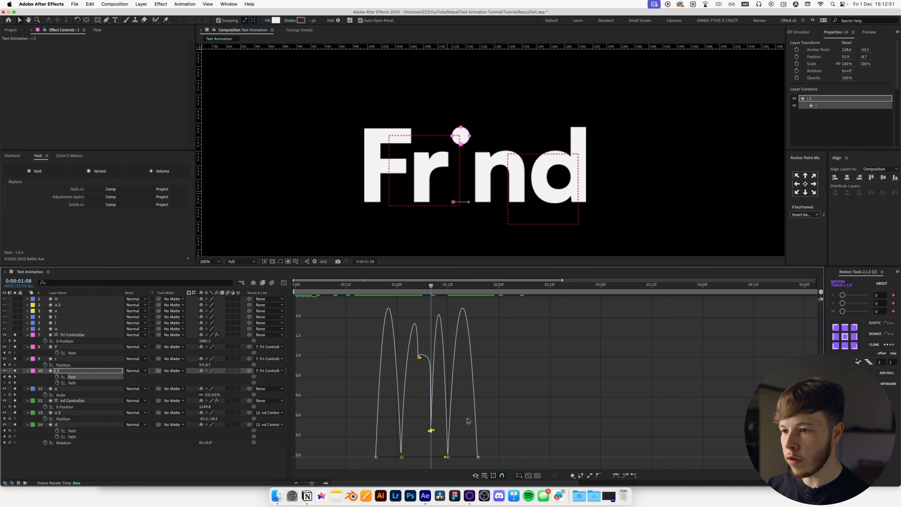
mouse_move(421, 288)
left_mouse_down()
mouse_move(429, 286)
mouse_move(410, 286)
left_mouse_up()
left_click_drag(431, 430, 432, 360)
left_click_drag(413, 291, 384, 292)
scroll(460, 147, "down", 1)
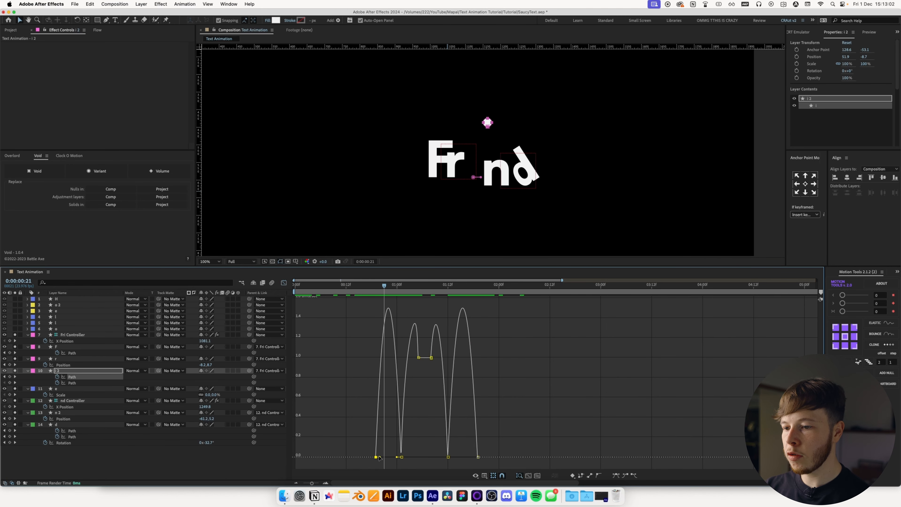
Lengthen the outgoing influence of the first i 2 Path keyframe and set the incoming influence at about 0:00:01:05 to 100%
left_click_drag(379, 457, 392, 461)
left_click_drag(387, 285, 413, 303)
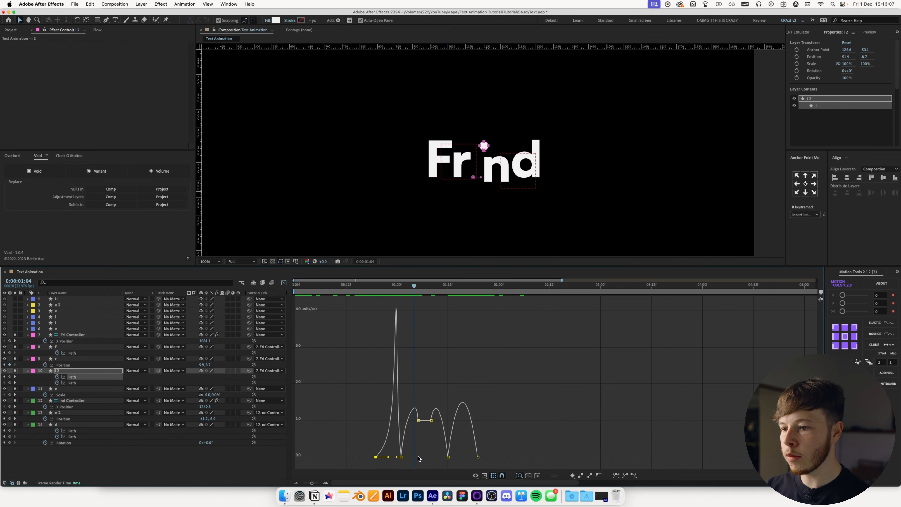
left_click_drag(404, 458, 403, 459)
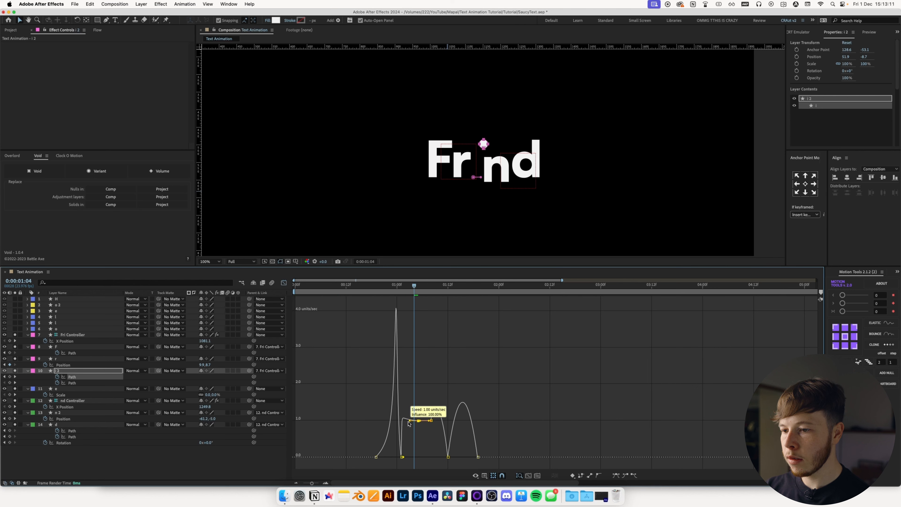
Lengthen the incoming influence of the last i 2 Path keyframe so its speed peaks early, and preview the move
left_click(444, 296)
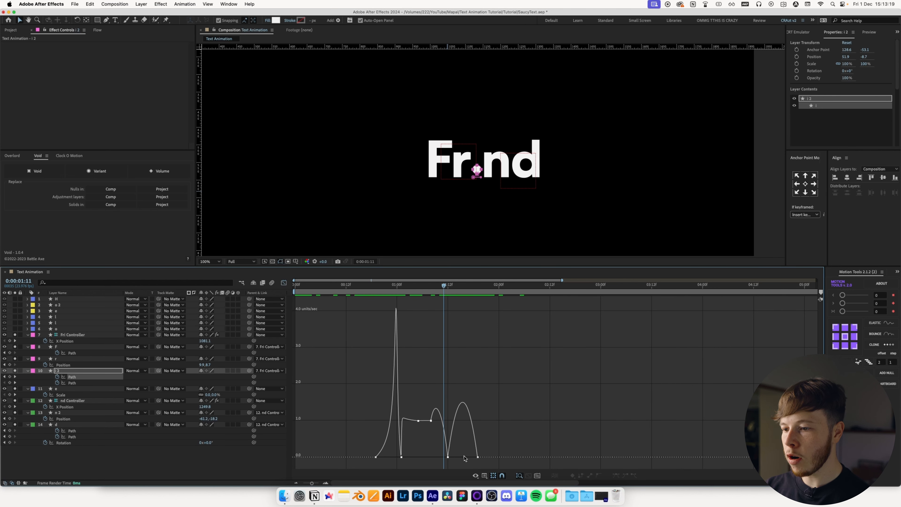
mouse_move(453, 457)
left_mouse_down()
mouse_move(494, 452)
mouse_move(443, 451)
left_mouse_up()
key("space")
key("space")
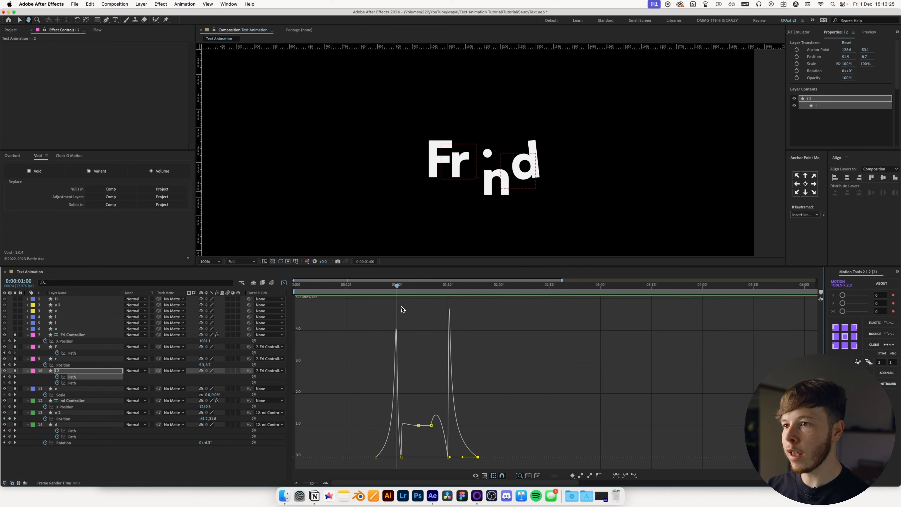
Lengthen the outgoing influence of the n 2 layer's first Position keyframe so its speed peaks late, and preview
key("shift+F3")
key("Page_Up")
left_click_drag(433, 422, 322, 421)
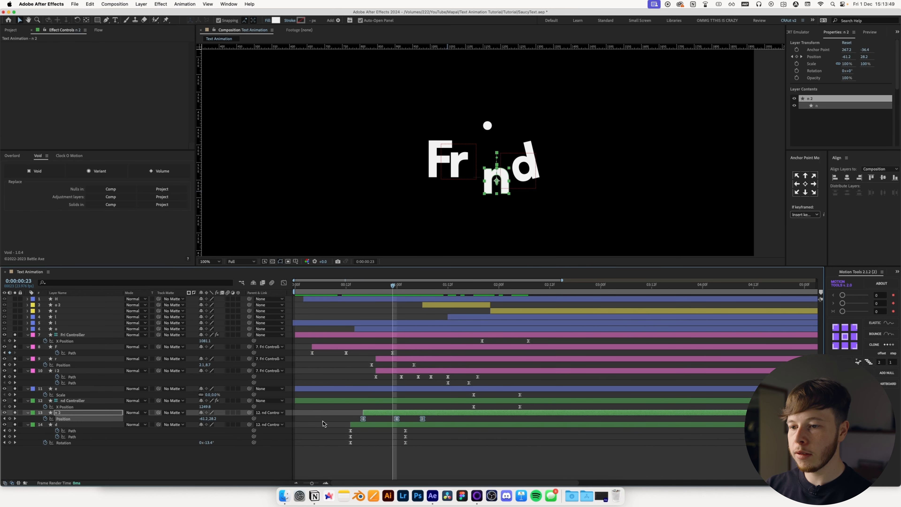
left_click(284, 283)
left_click_drag(391, 287, 358, 285)
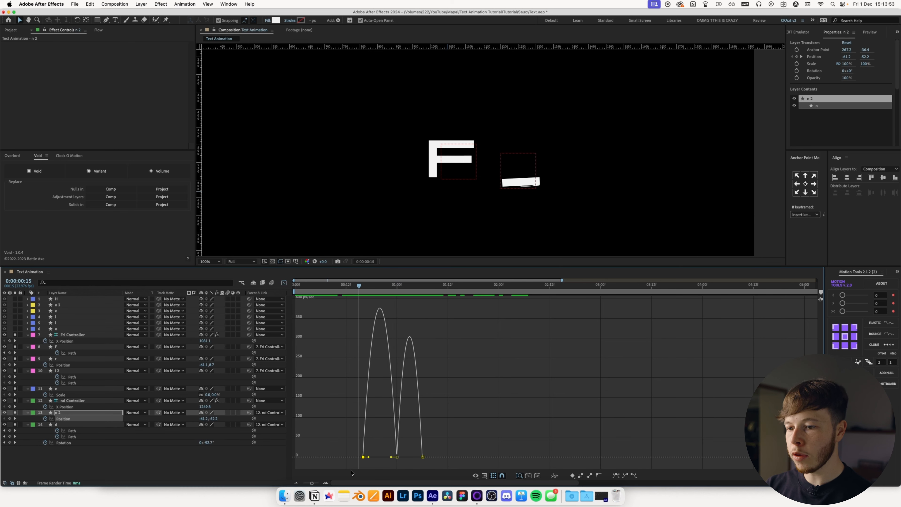
left_click_drag(368, 456, 388, 456)
key("space")
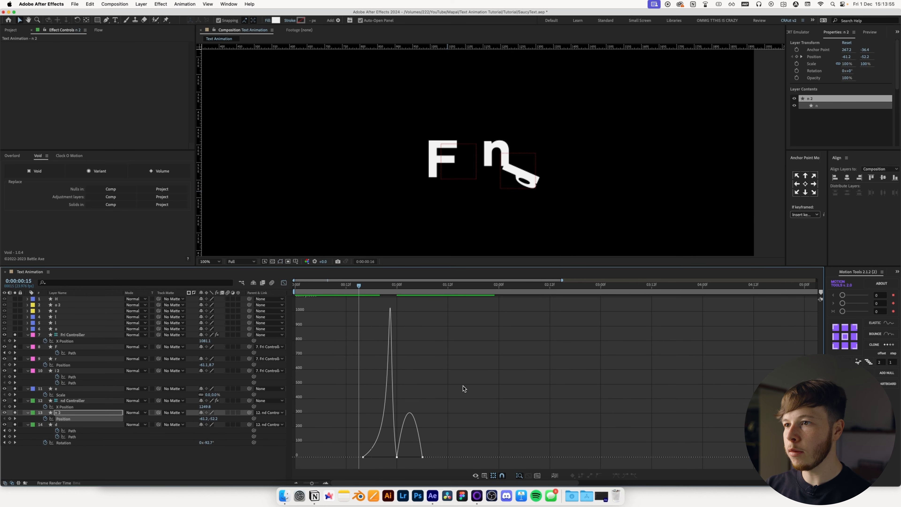
key("space")
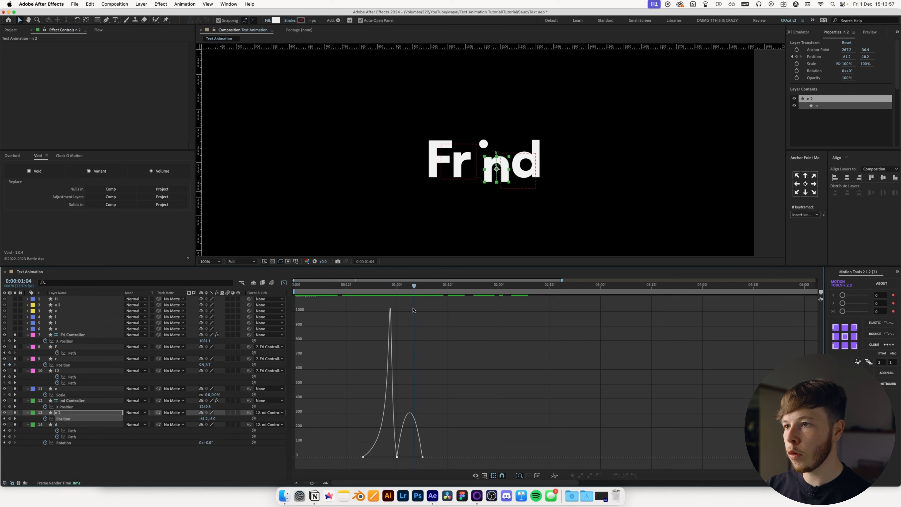
Lengthen the outgoing influence of the n 2 layer's middle Position keyframe, and preview the letter's second move
left_click(396, 457)
mouse_move(401, 457)
left_mouse_down()
mouse_move(404, 468)
mouse_move(408, 459)
left_mouse_up()
mouse_move(406, 297)
left_mouse_down()
mouse_move(373, 297)
mouse_move(418, 298)
left_mouse_up()
key("space")
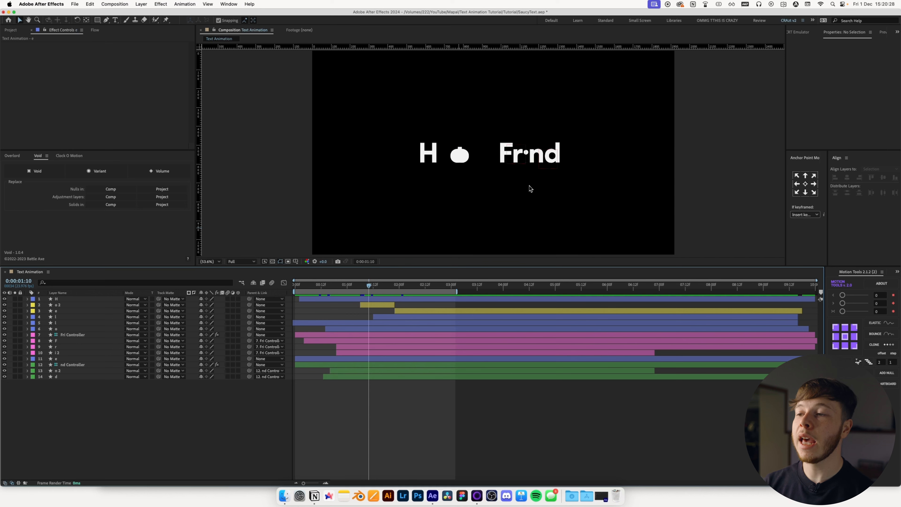
Reveal the keyframed properties of the Fri Controller, blue e and nd Controller layers at 0:00:02:05
left_click_drag(380, 291, 411, 292)
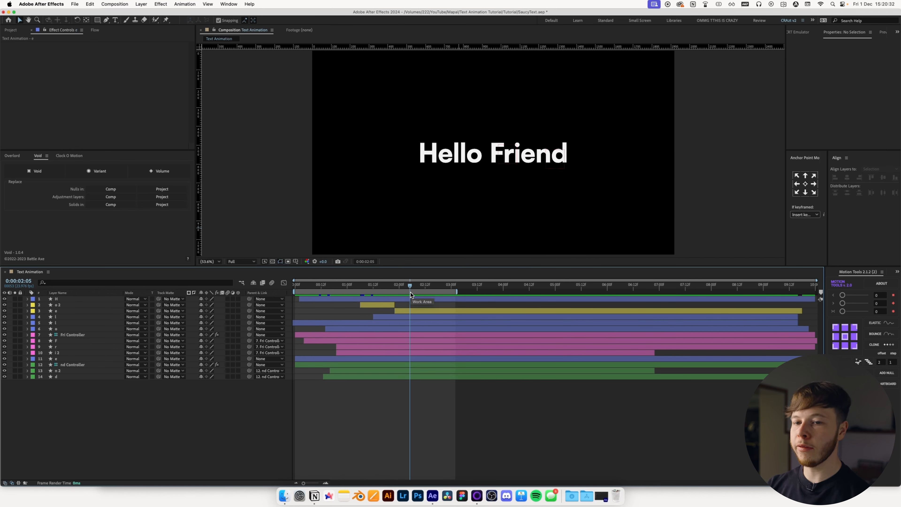
left_click(71, 336)
left_click(80, 365, "super")
left_click(60, 358, "super")
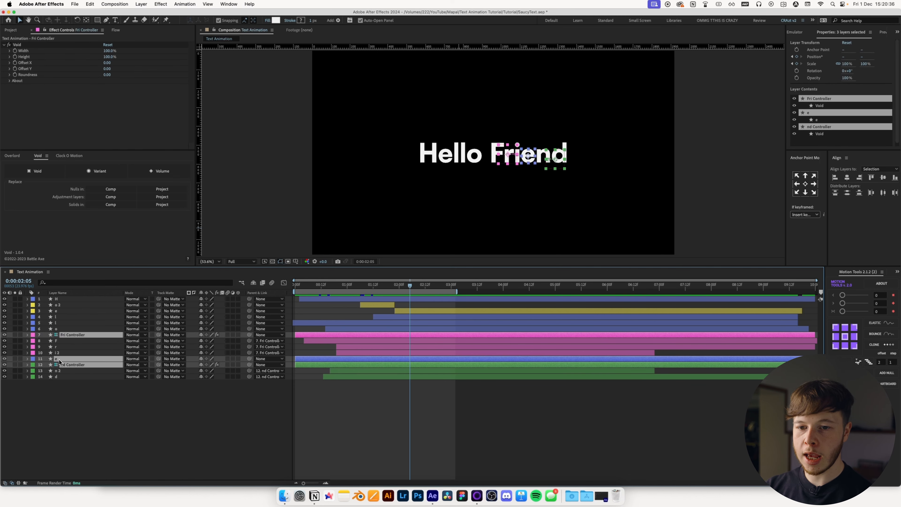
key("u")
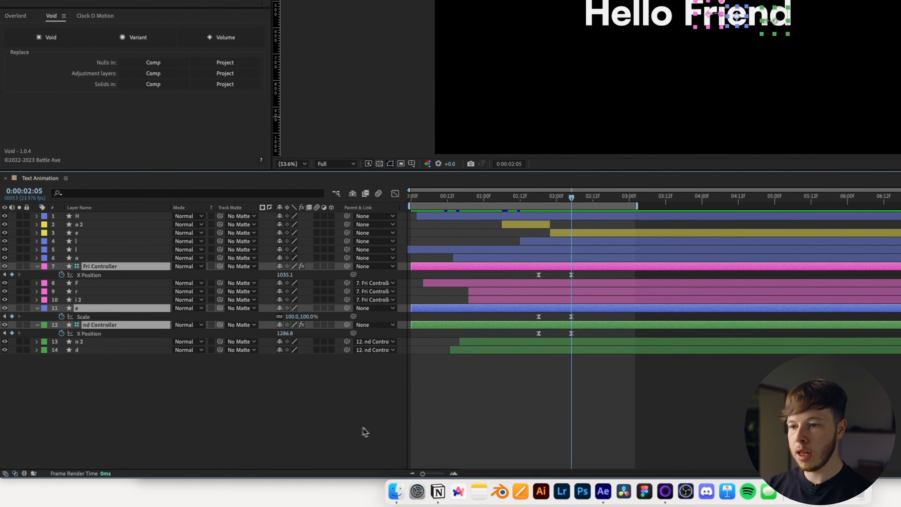
Paste the amp = .1, freq = 2.0 expression onto both controllers' X Position and the blue e's Scale, and preview
left_click(557, 372)
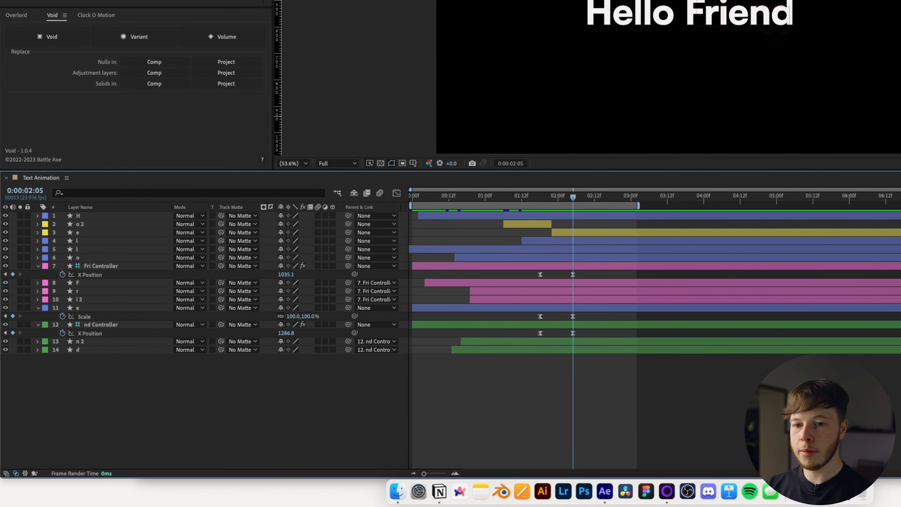
left_click(63, 332, "alt")
key("super+v")
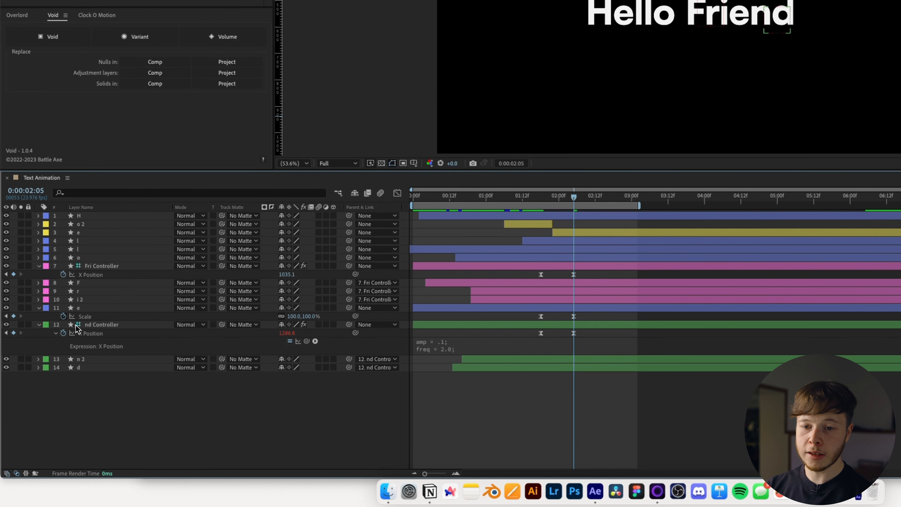
left_click(64, 316, "alt")
key("super+v")
left_click(200, 439)
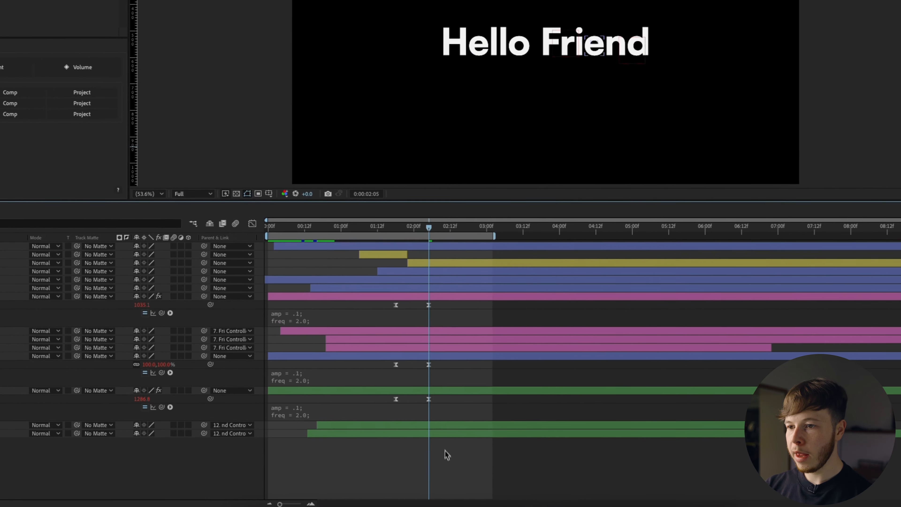
left_click(377, 231)
key("space")
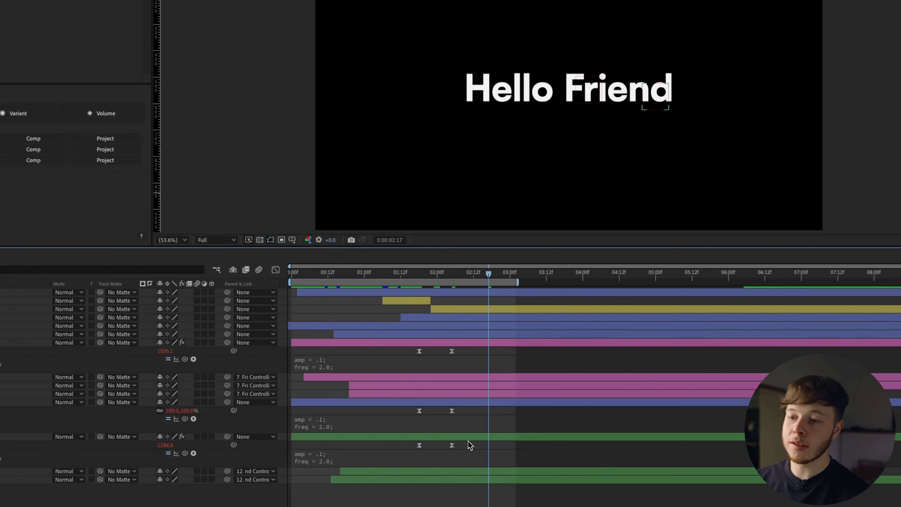
Convert the X Position and Scale keyframes of both controllers and the blue e to auto Bezier, and preview the overshoot
left_click_drag(468, 446, 402, 337)
left_click(419, 352, "super")
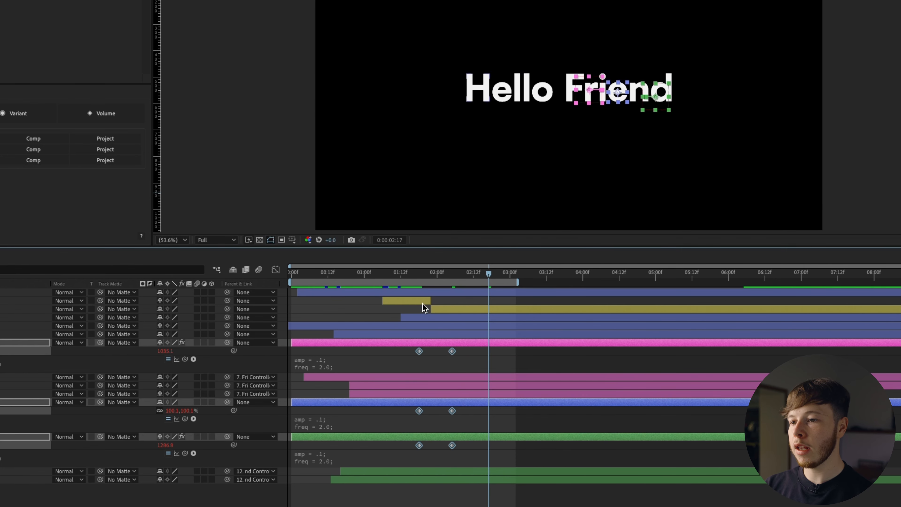
left_click(407, 274)
key("space")
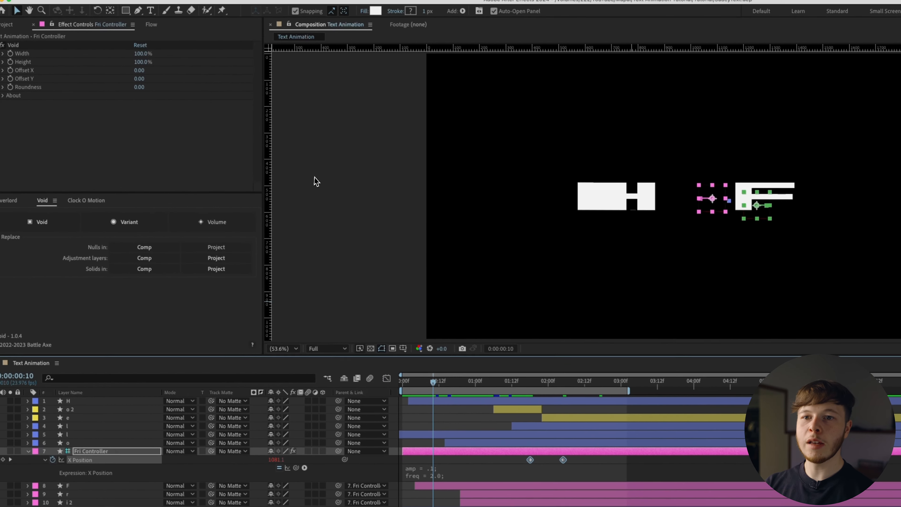
Apply the Flow curve 0.88, 0.14, 0.12, 0.86 to the selected keyframes of both controllers and the blue e, and preview
left_click_drag(138, 205, 121, 303)
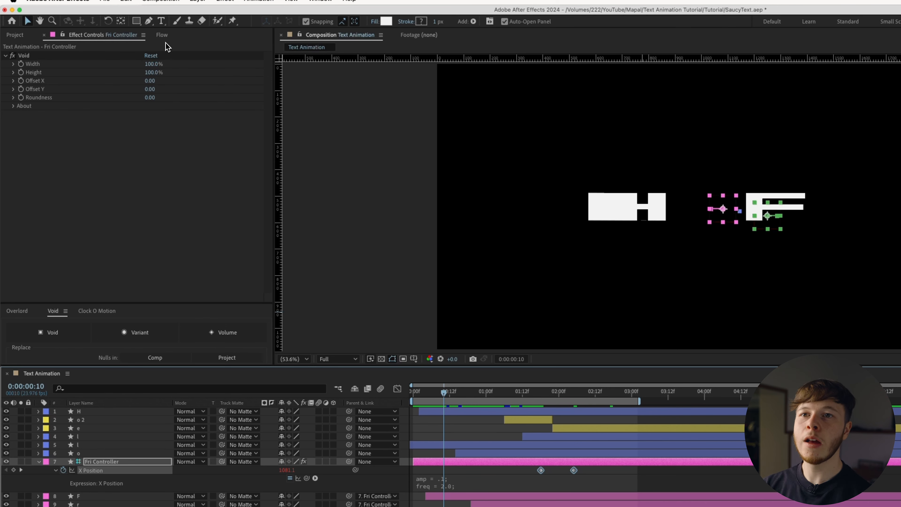
left_click(162, 35)
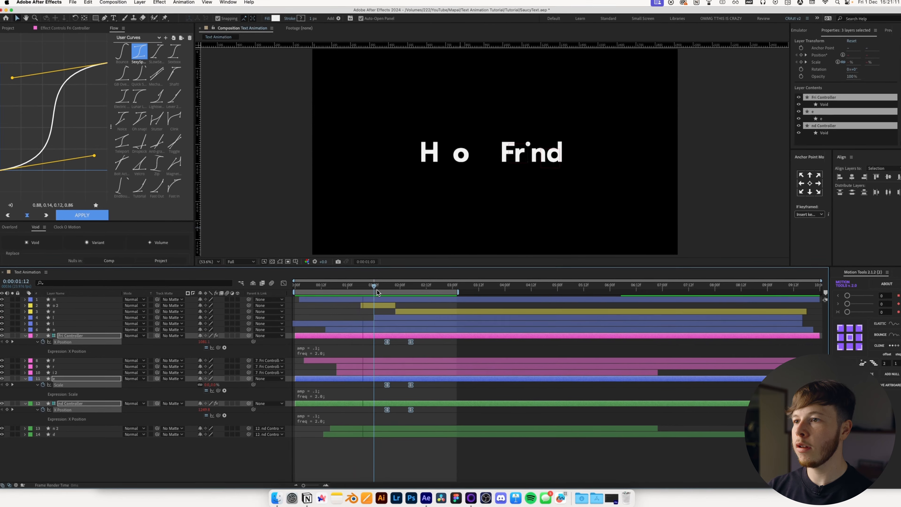
key("space")
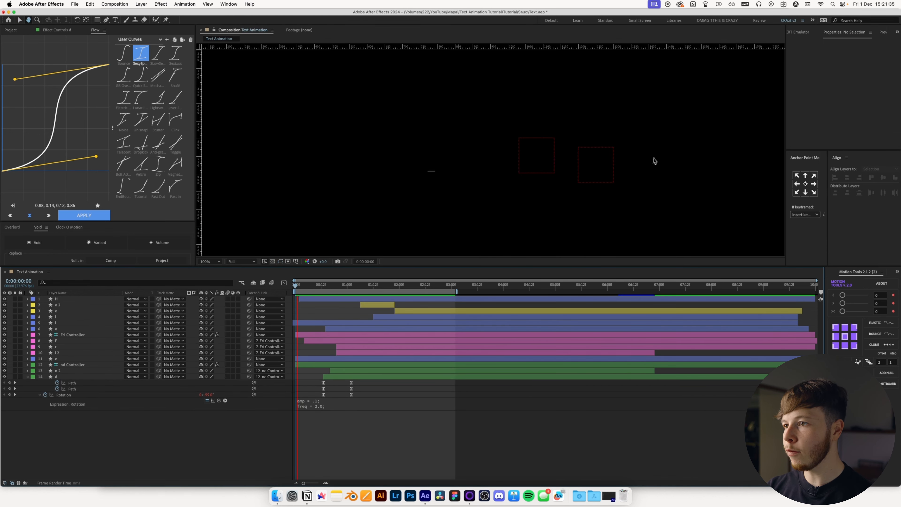
Preview the finished letter animation and fit the composition view up to 100%
key("space")
left_click(209, 261)
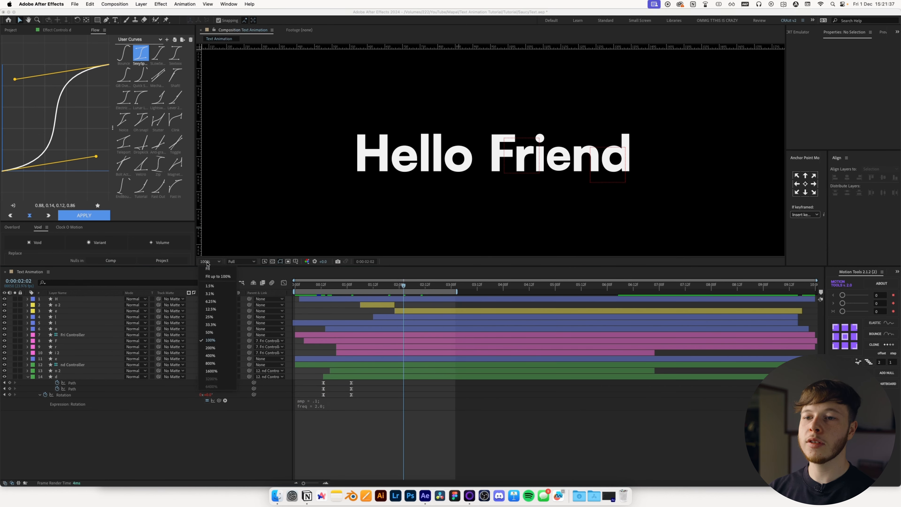
left_click(207, 270)
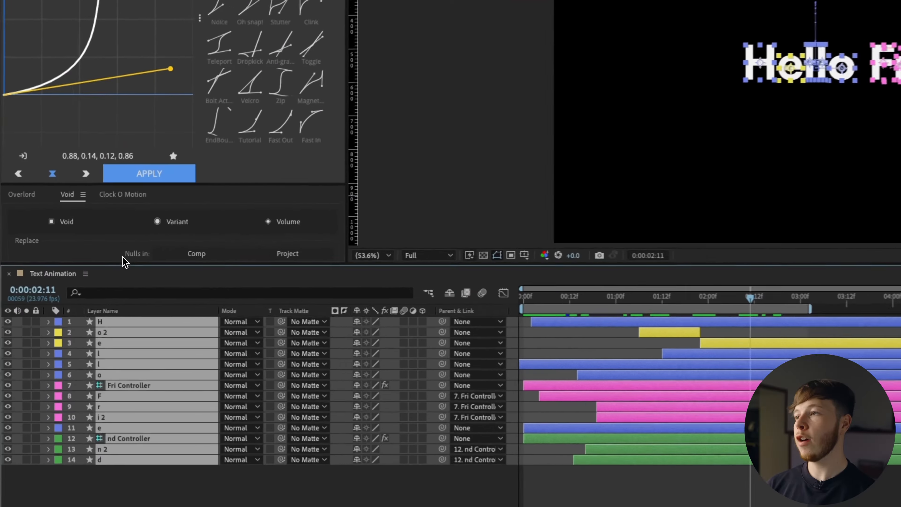
Pre-compose all the letter and controller layers into a composition named Text PRE, moving all attributes, and preview it
key("super+shift+c")
type("Text PRE")
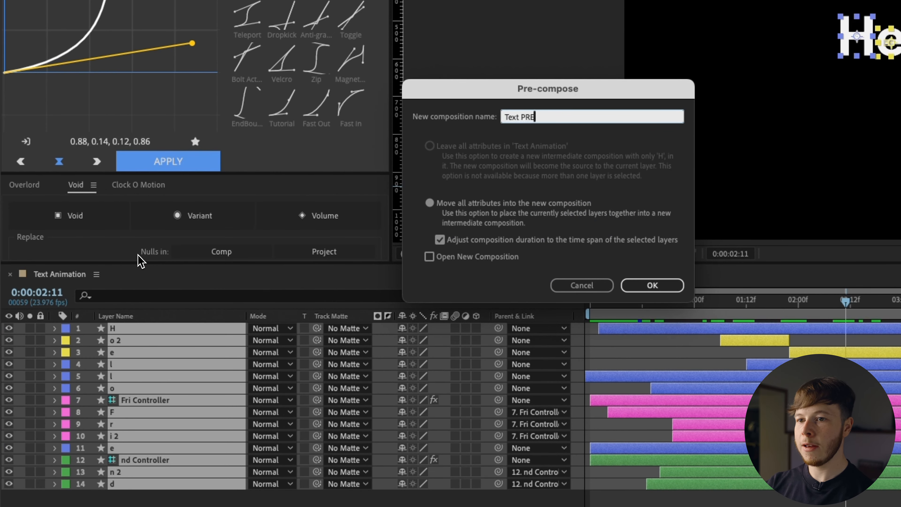
key("Return")
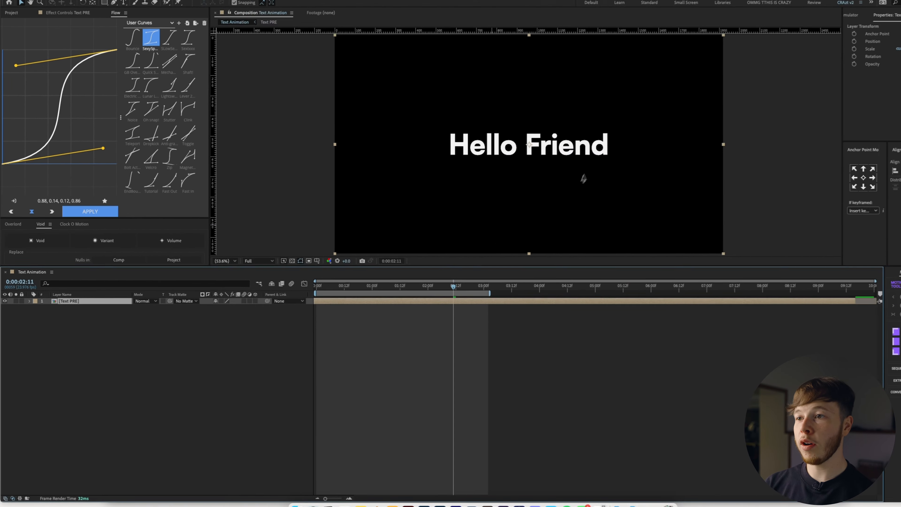
key("space")
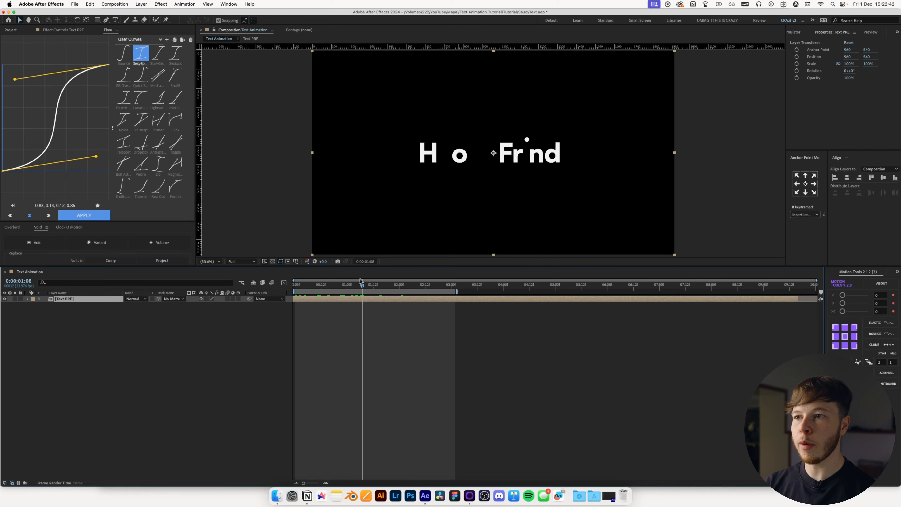
Apply the Echo effect to the Text PRE layer with the echo operator Composite In Back
key("ctrl+space")
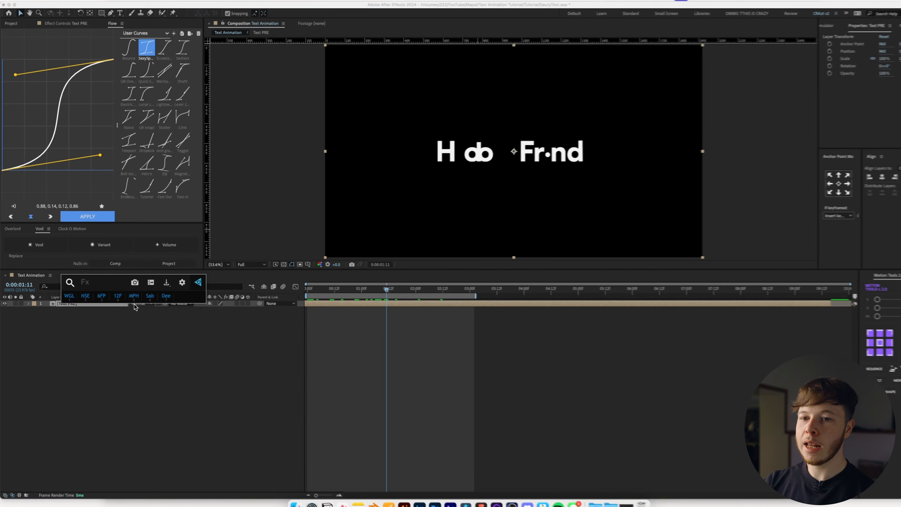
type("ec")
key("Return")
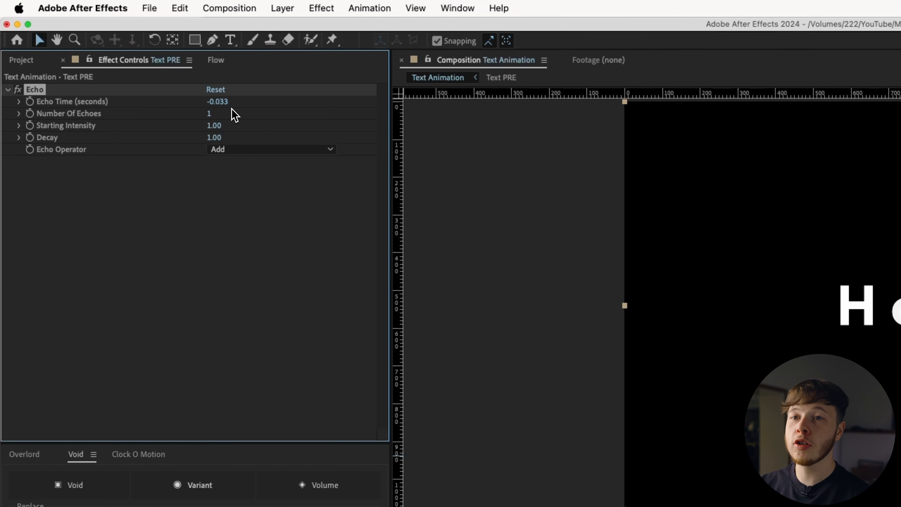
left_click(257, 151)
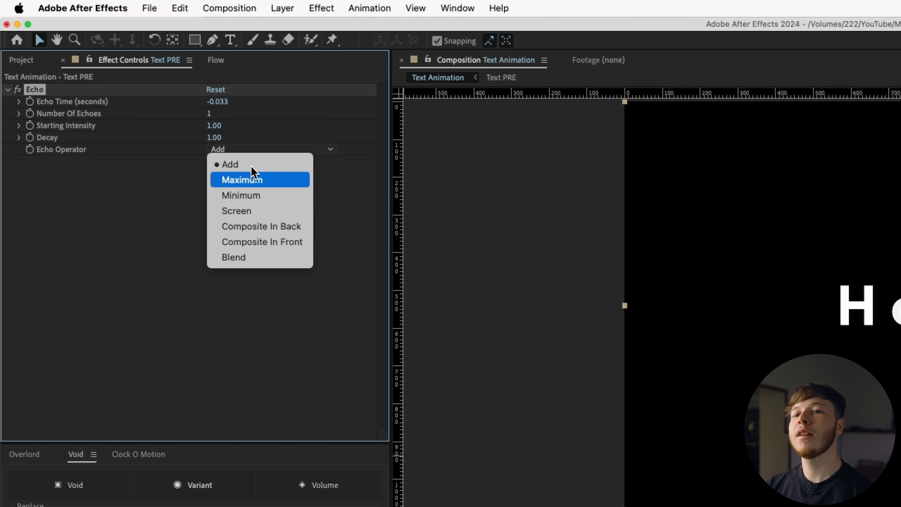
left_click(261, 227)
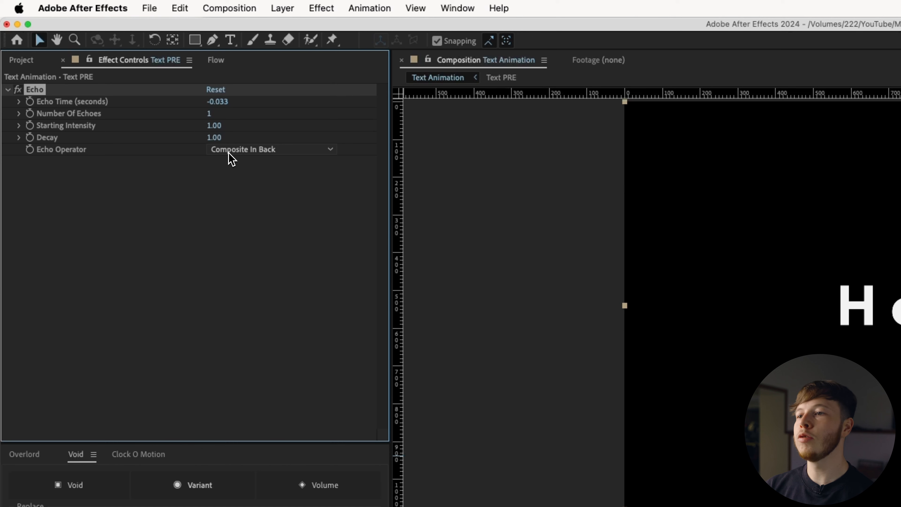
Set the Echo effect's time to -0.003 seconds and number of echoes to 40, and preview the trails
left_click(221, 103)
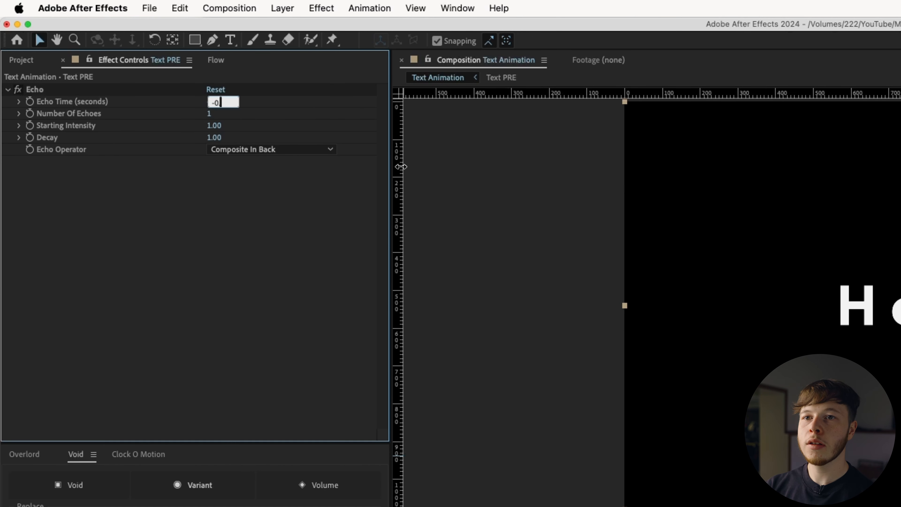
type("-0.003")
key("Return")
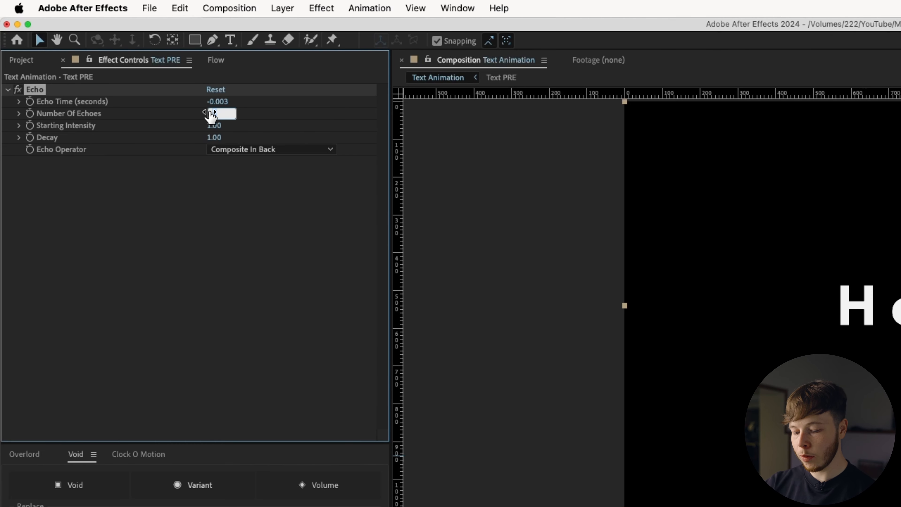
type("40")
key("Return")
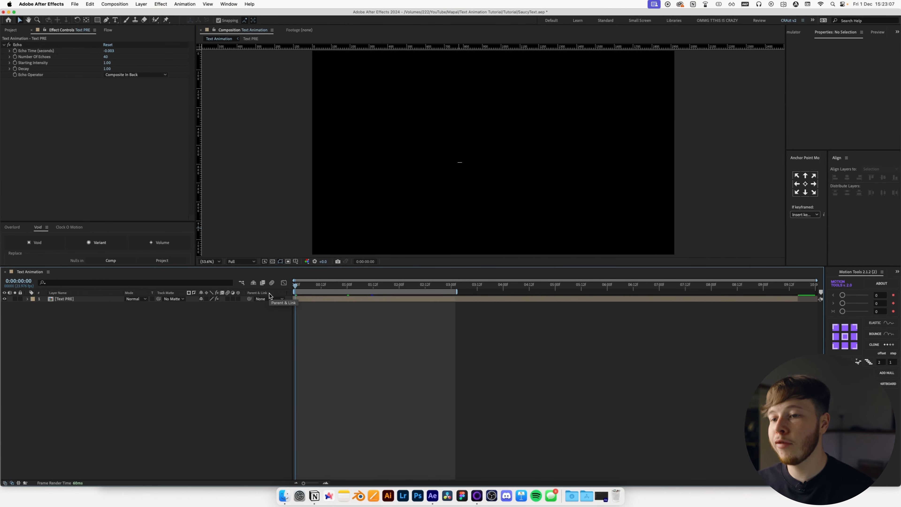
key("space")
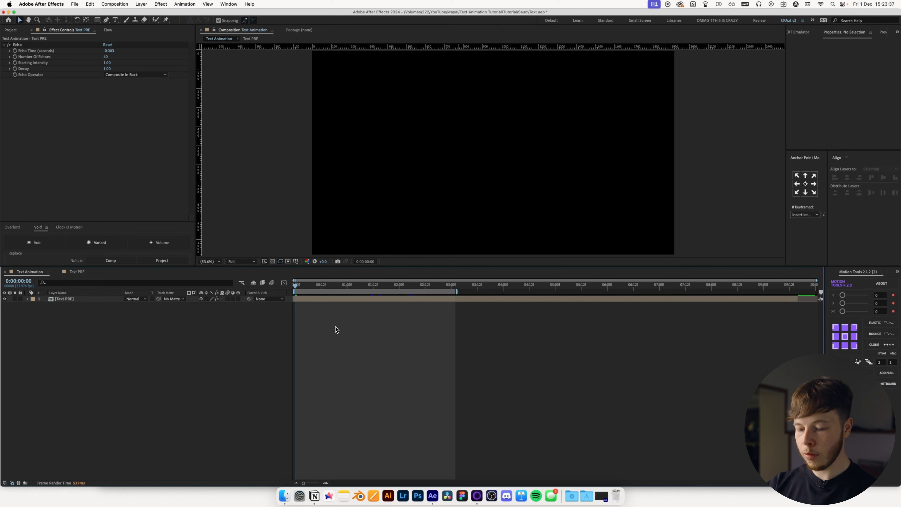
Add an adjustment layer above Text PRE and apply the Posterize Time effect to it
key("ctrl+alt+y")
key("ctrl+space")
type("post")
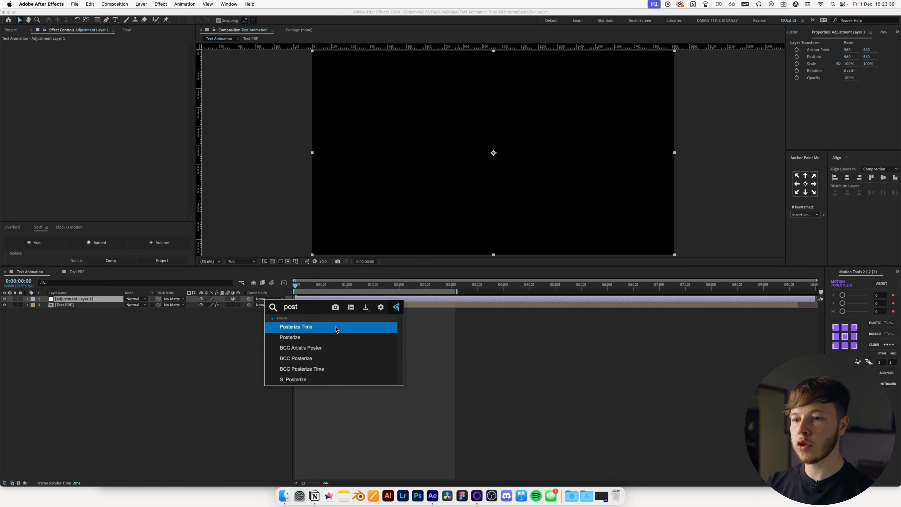
key("Return")
key("Return")
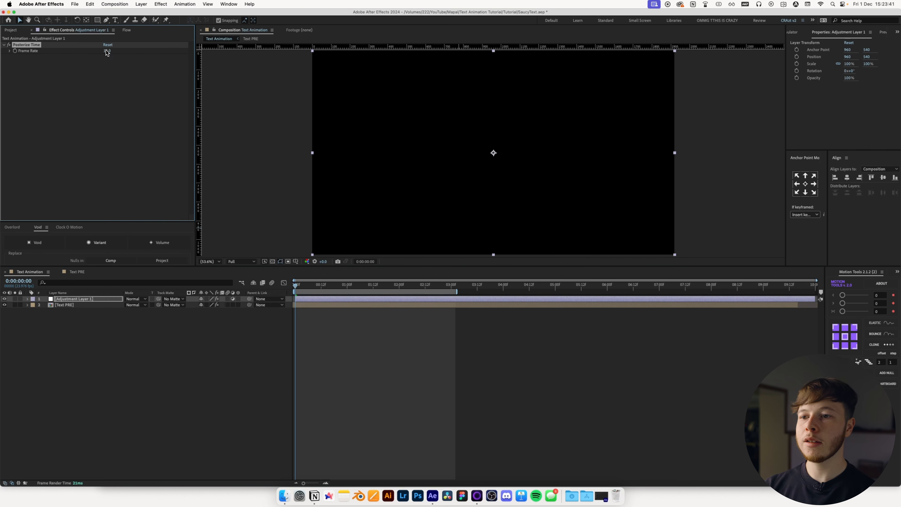
left_click(415, 340)
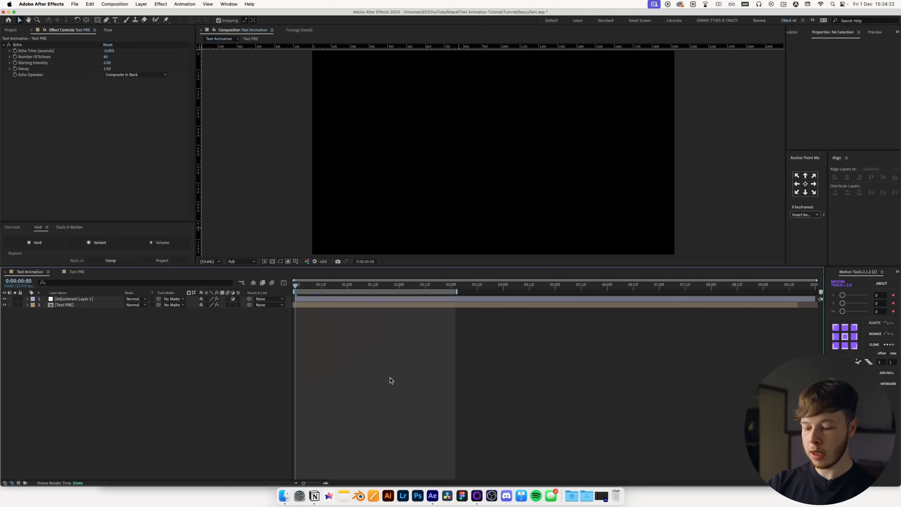
Create a 1920 x 1080 px green solid named Background beneath the Text PRE layer
key("super+y")
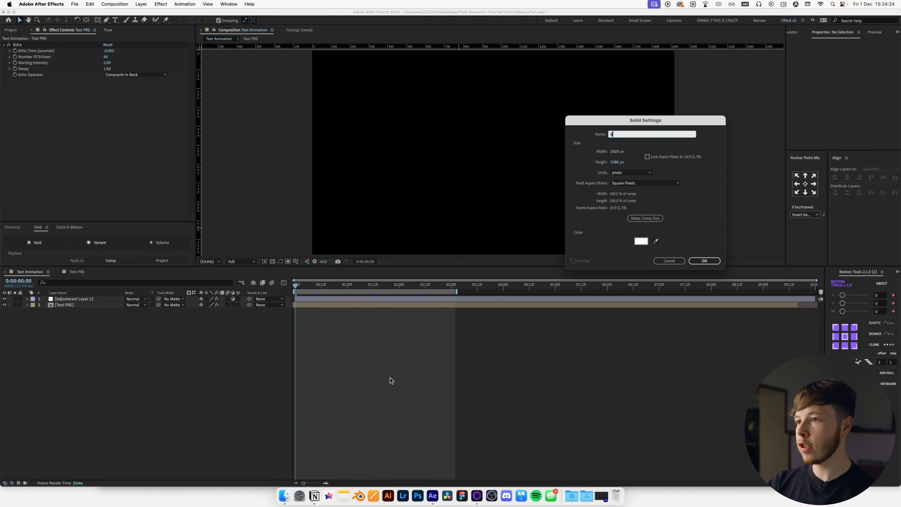
left_click(640, 241)
left_click(549, 363)
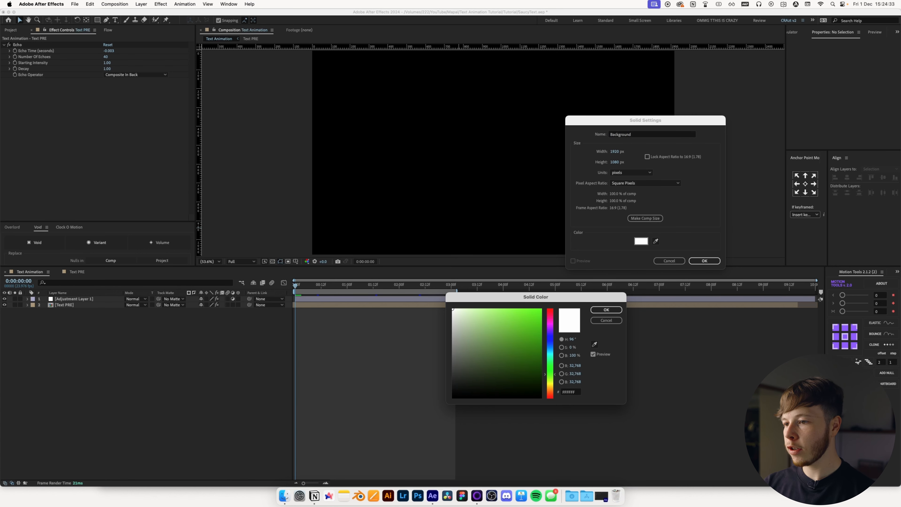
left_click(607, 309)
left_click(704, 260)
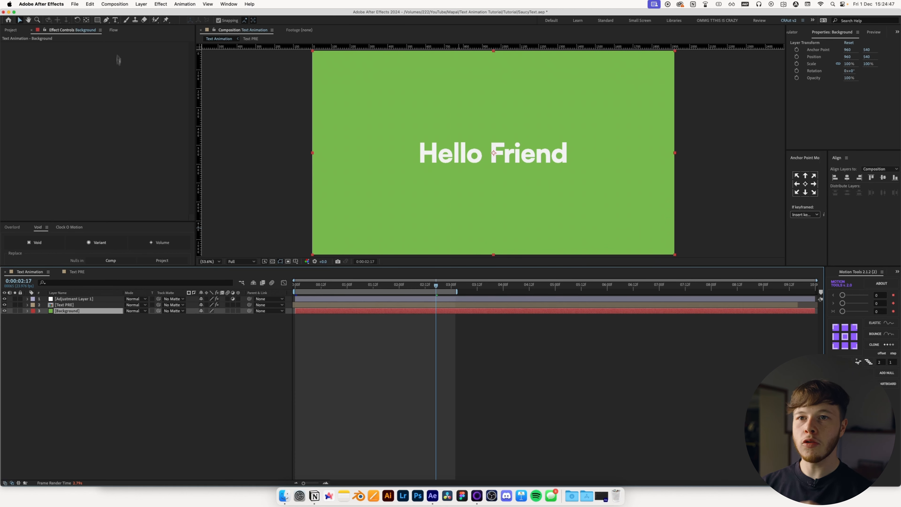
left_click(88, 354)
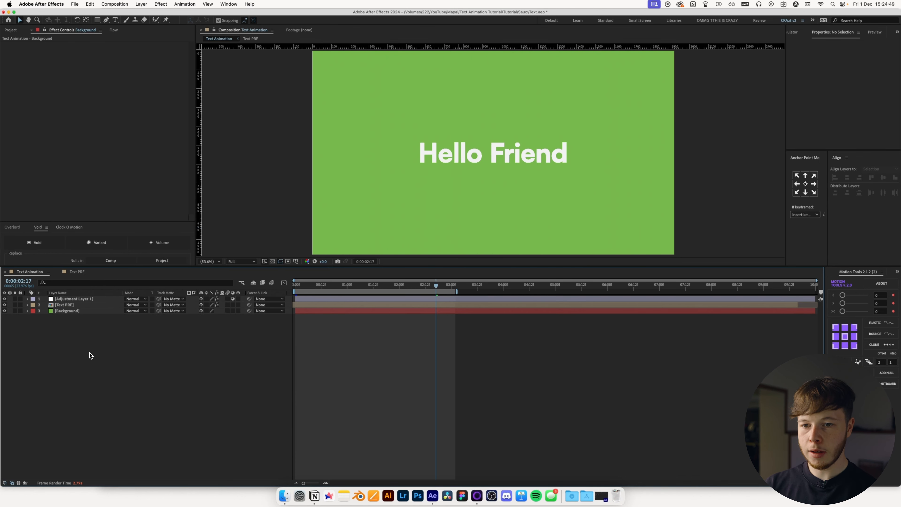
Duplicate the Background solid and name the copy Colour 1
left_click(79, 311)
key("super+d")
type("Colour 1")
key("Return")
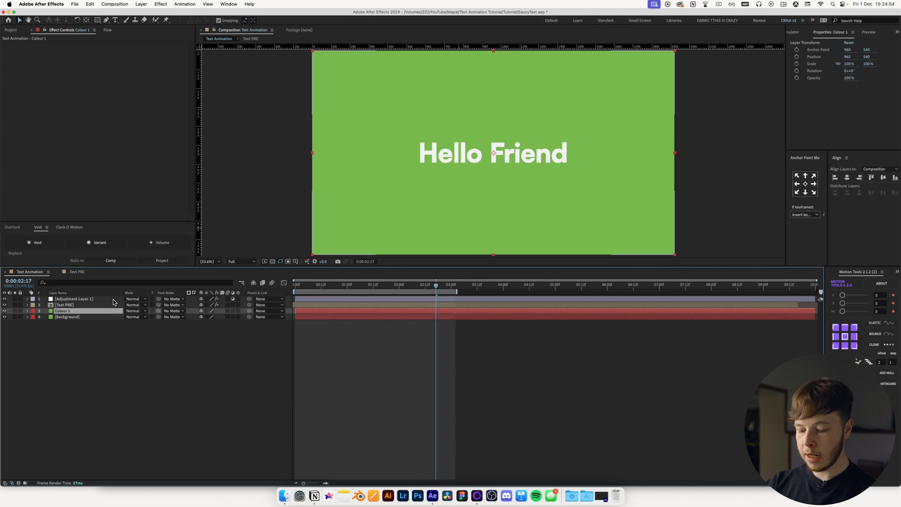
Change the Colour 1 solid's colour to yellow E9DD4A as a new solid
key("super+shift+y")
left_click(682, 226)
left_click_drag(548, 376, 548, 381)
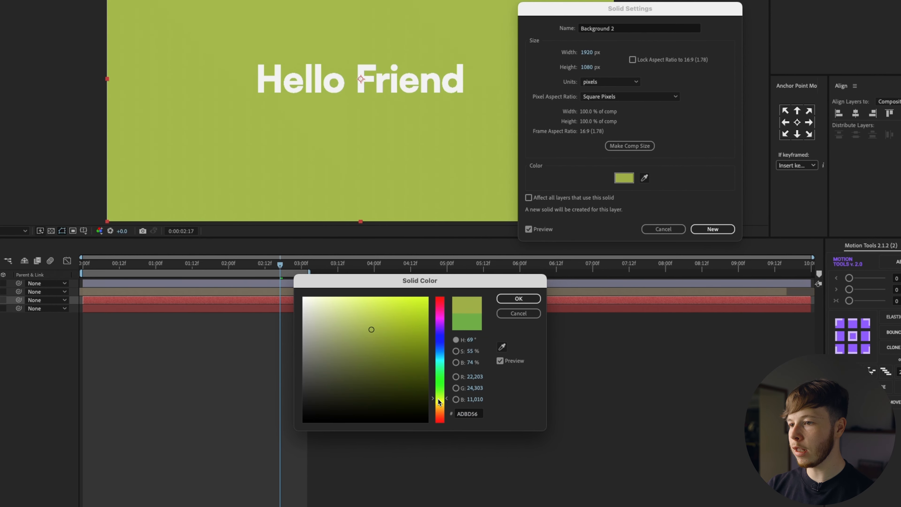
left_click_drag(437, 399, 438, 400)
mouse_move(387, 333)
left_mouse_down()
mouse_move(397, 312)
mouse_move(386, 318)
mouse_move(388, 307)
left_mouse_up()
left_click(442, 402)
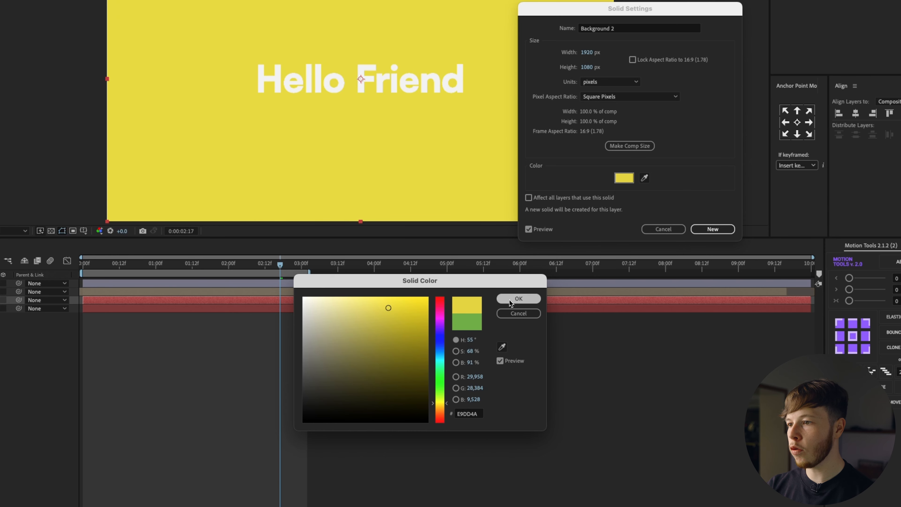
left_click(518, 298)
left_click(712, 229)
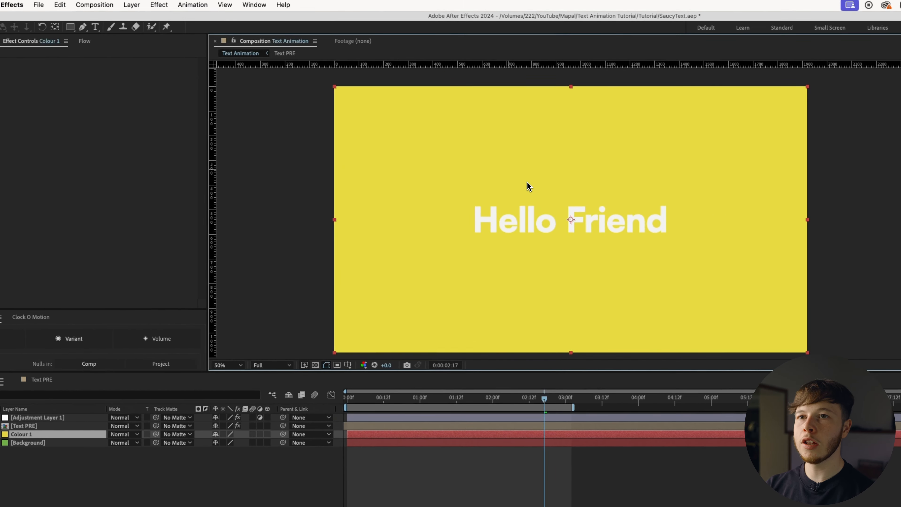
Draw a large circular mask on Colour 1 covering the upper-left part of the composition
left_click_drag(54, 20, 85, 35)
left_click_drag(141, 41, 141, 49)
left_click_drag(333, 75, 656, 235)
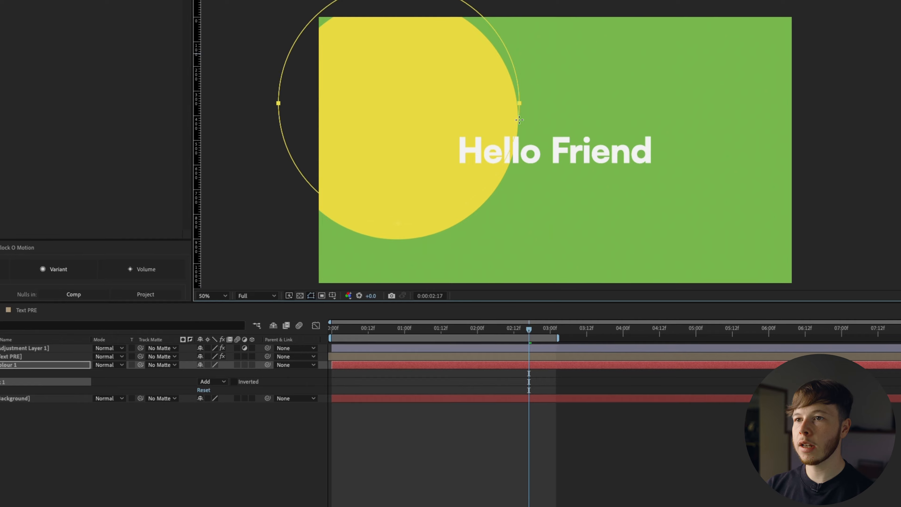
left_click_drag(599, 161, 594, 159)
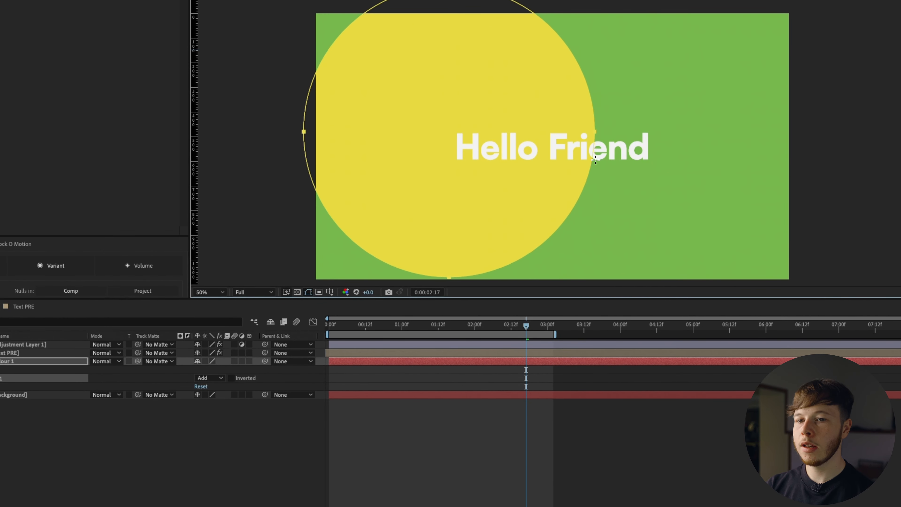
Duplicate the Colour 1 layer and move the copy's circular mask to the lower-right part of the composition
left_click(9, 361)
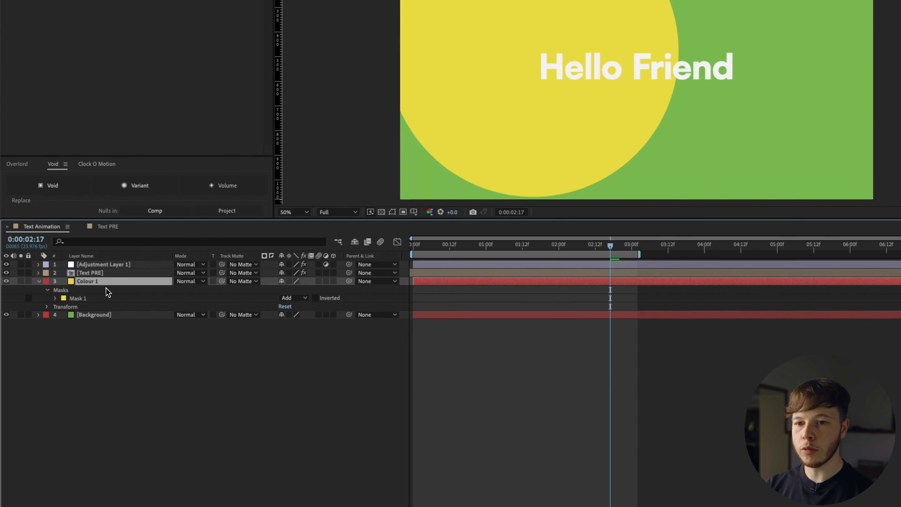
key("ctrl+d")
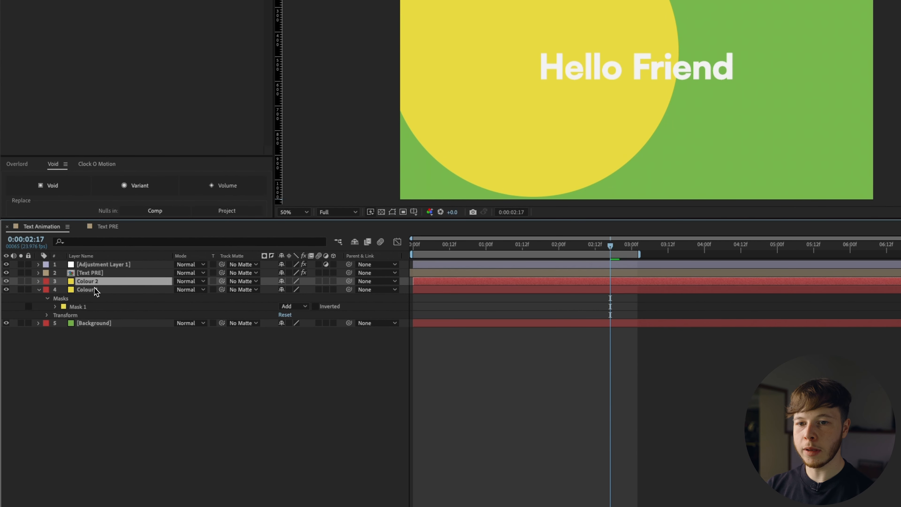
key("space")
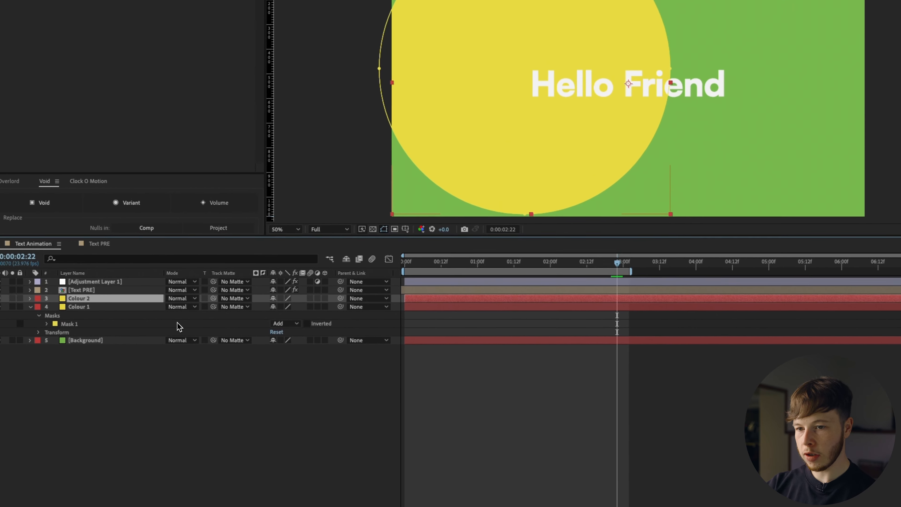
key("m")
left_click(85, 319)
left_click_drag(416, 231, 638, 315)
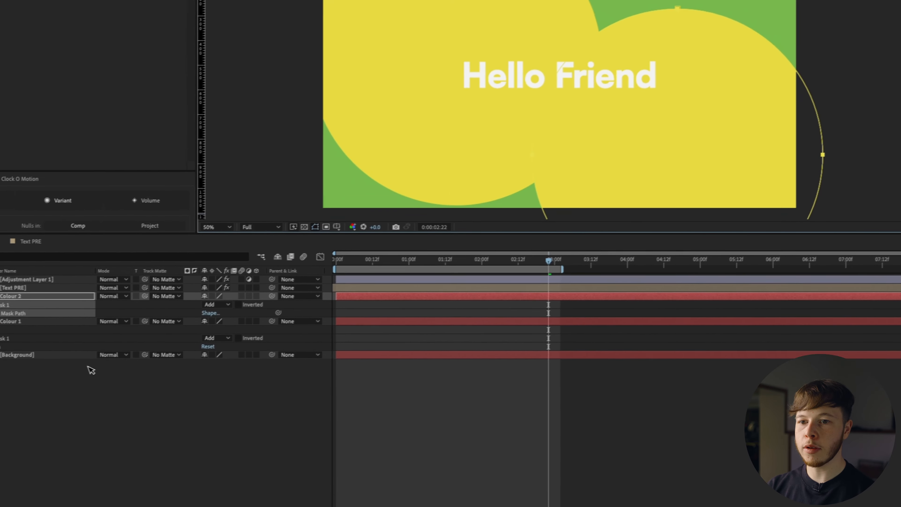
Change the Colour 2 solid's colour to a dark teal green as a new solid
key("ctrl+shift+y")
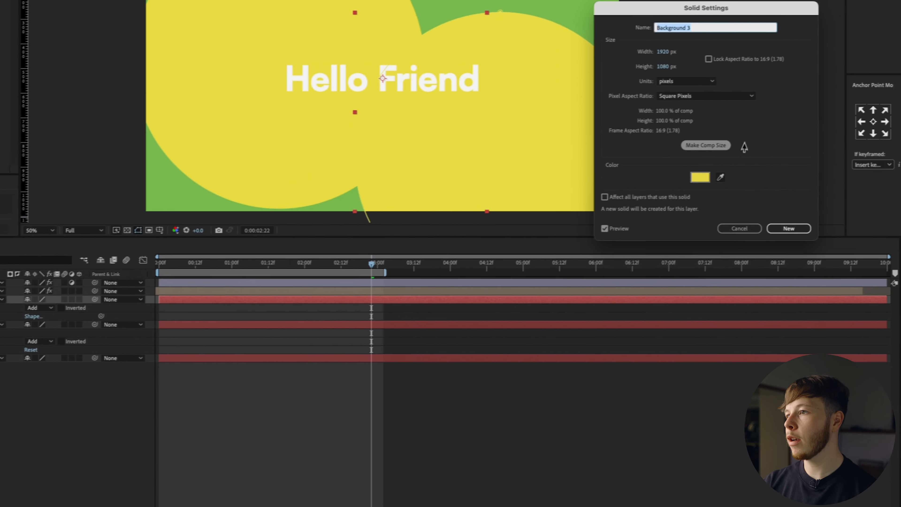
left_click(715, 176)
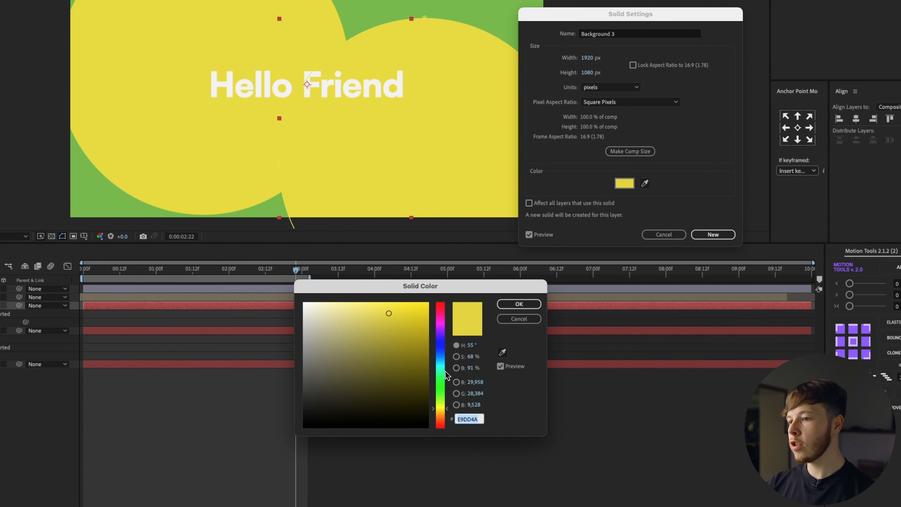
left_click(440, 383)
left_click_drag(446, 376, 446, 372)
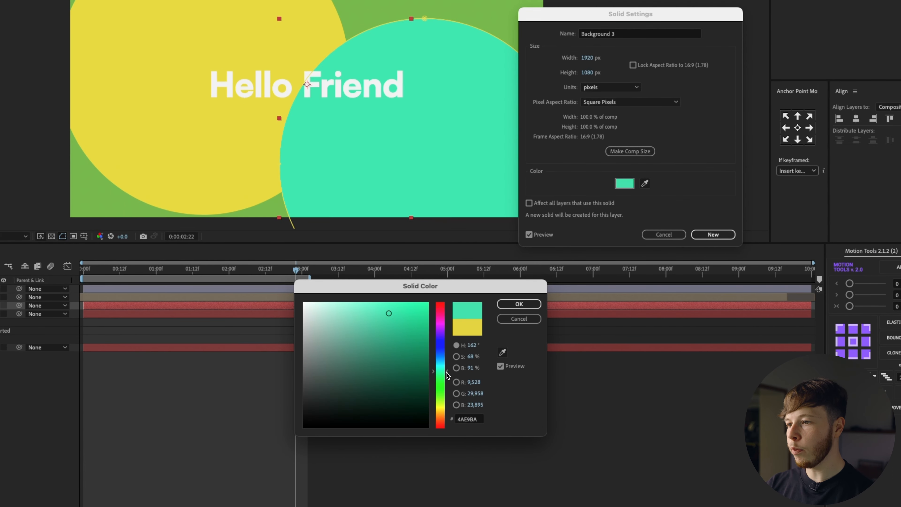
left_click_drag(402, 343, 394, 352)
left_click_drag(442, 404, 445, 381)
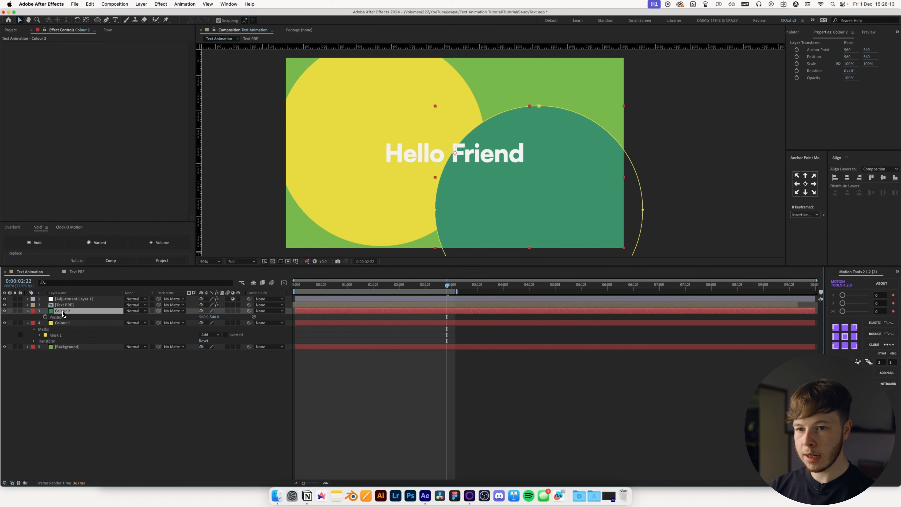
Animate the circular masks of Colour 2 and Colour 1 with Mask Path keyframes that move the circles over the first three seconds
key("m")
key("m")
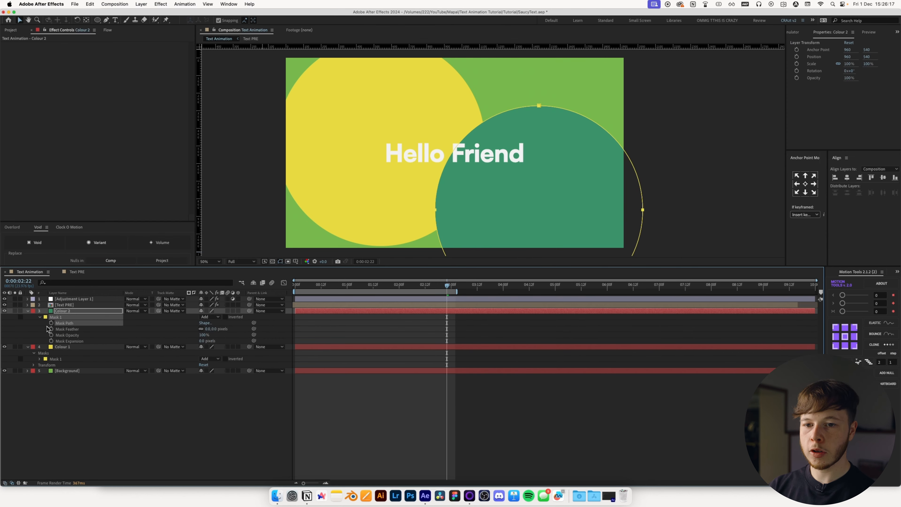
left_click_drag(446, 322, 298, 329)
left_click(337, 284)
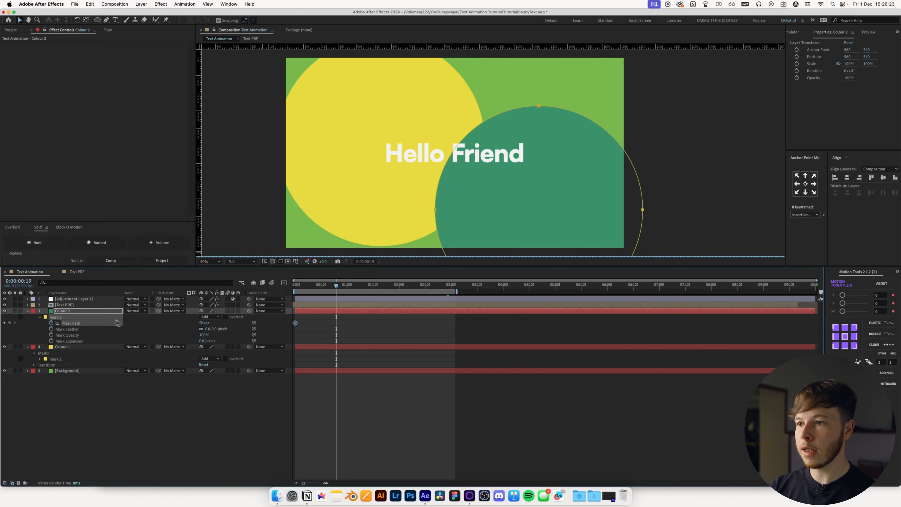
left_click_drag(642, 193, 600, 121)
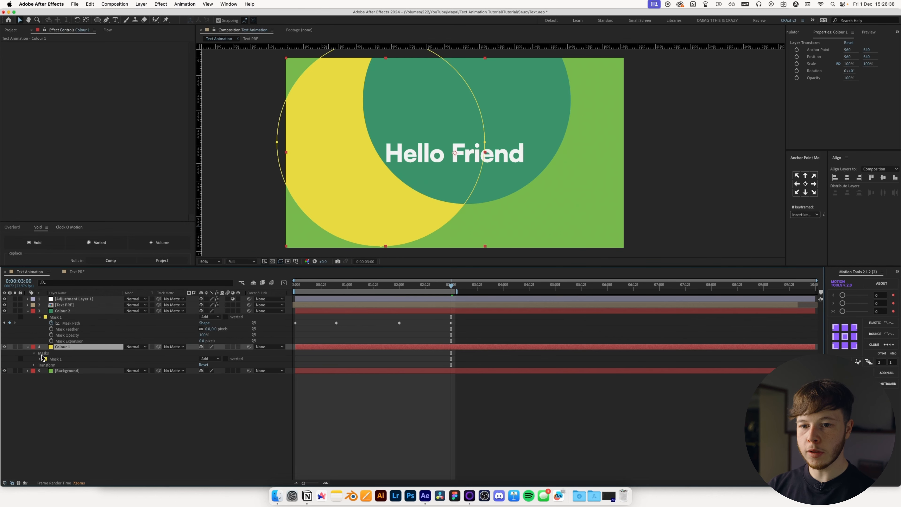
left_click(40, 359)
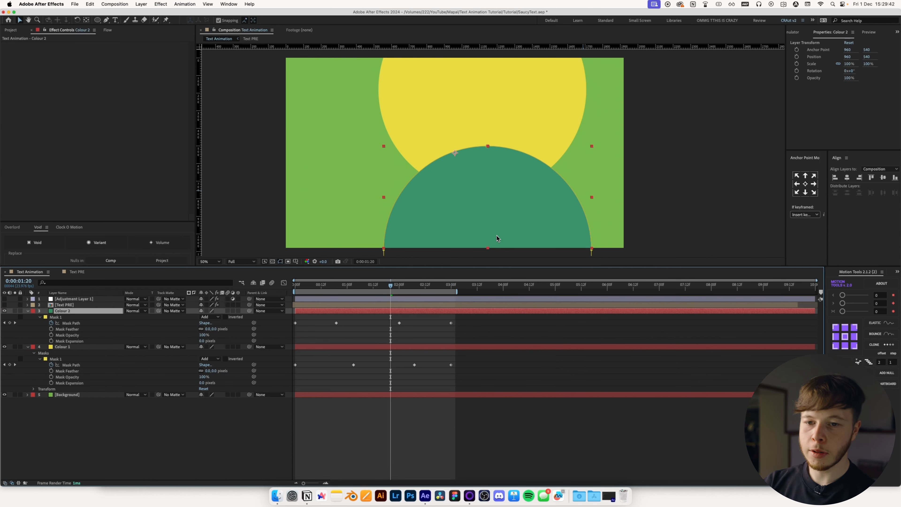
Add an adjustment layer above the colour solids and apply Fast Box Blur with a Blur Radius of about 61
key("super+alt+y")
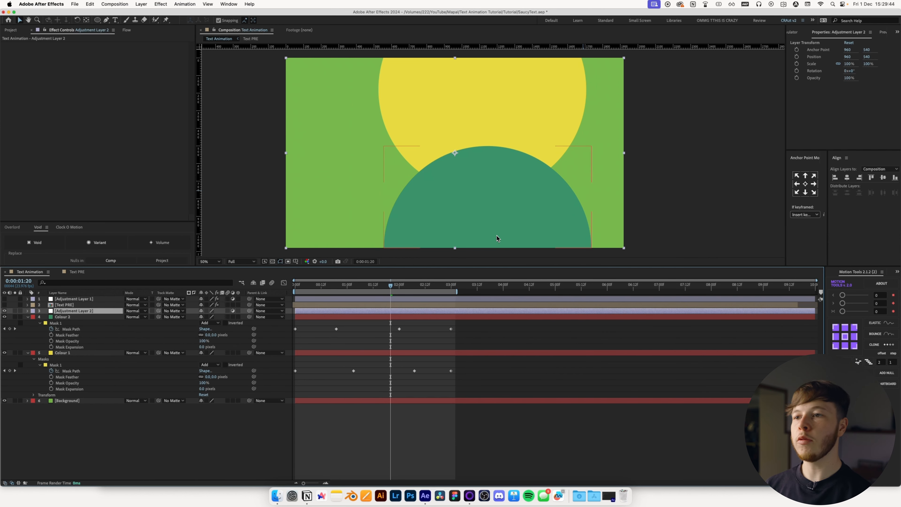
key("ctrl+space")
type("fast")
key("Return")
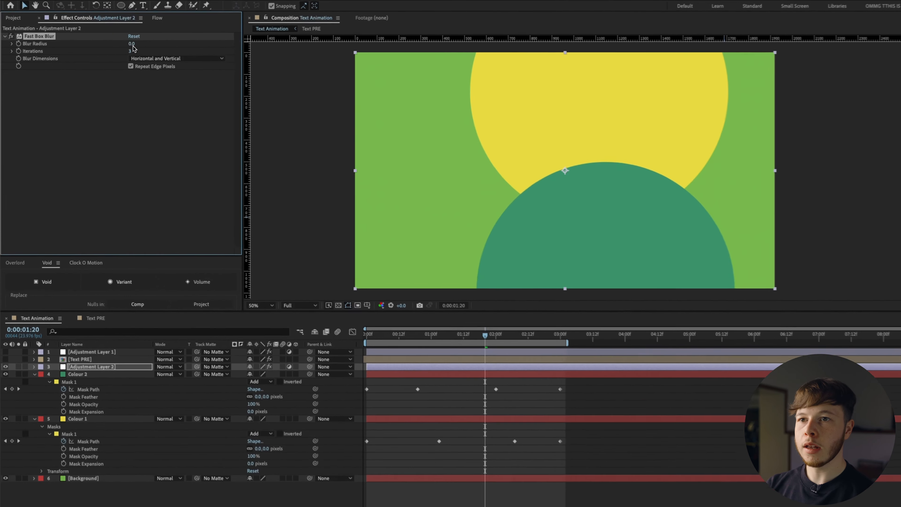
left_click_drag(106, 50, 125, 55)
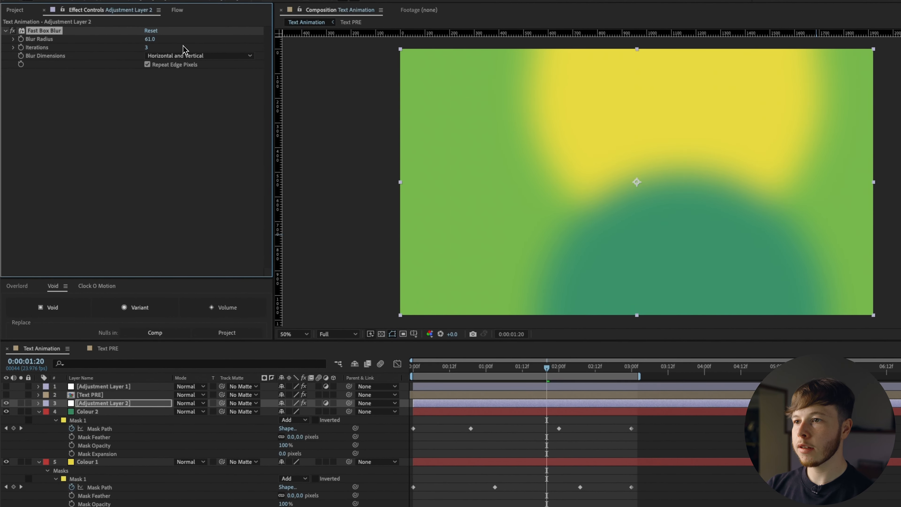
left_click(129, 437)
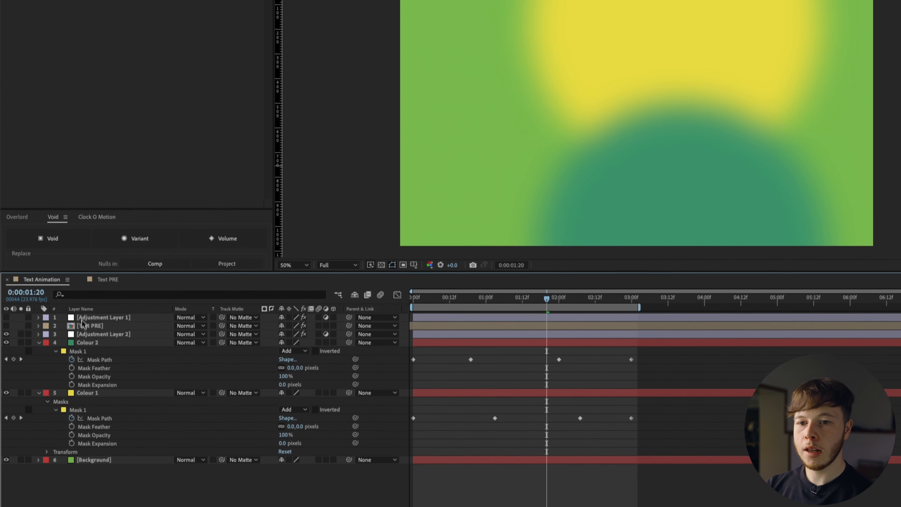
Duplicate the Colour 2 layer and change the copy's solid colour to pale yellow as a new solid
left_click(86, 430)
key("super+d")
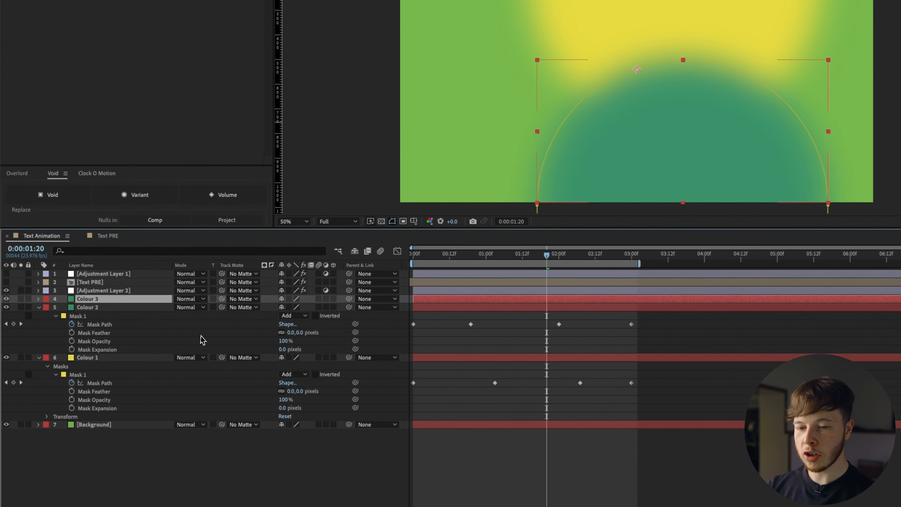
key("super+shift+y")
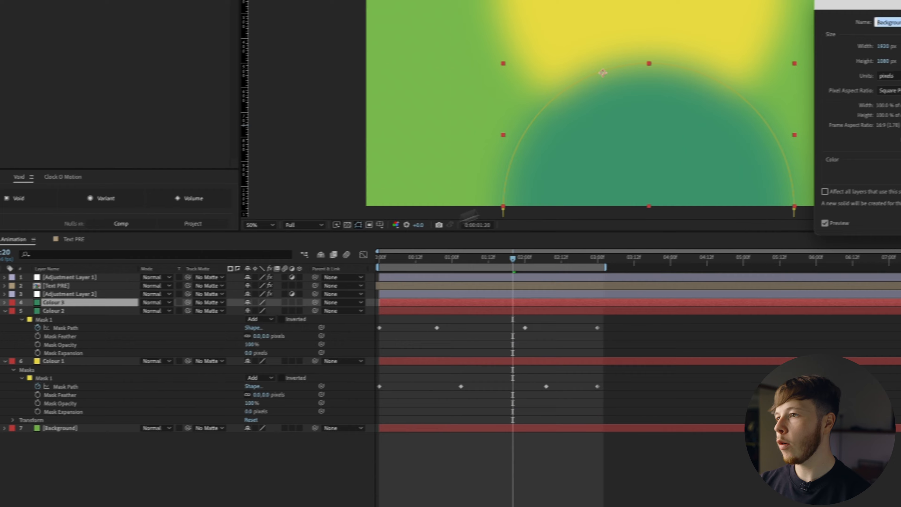
left_click(707, 196)
left_click(422, 347)
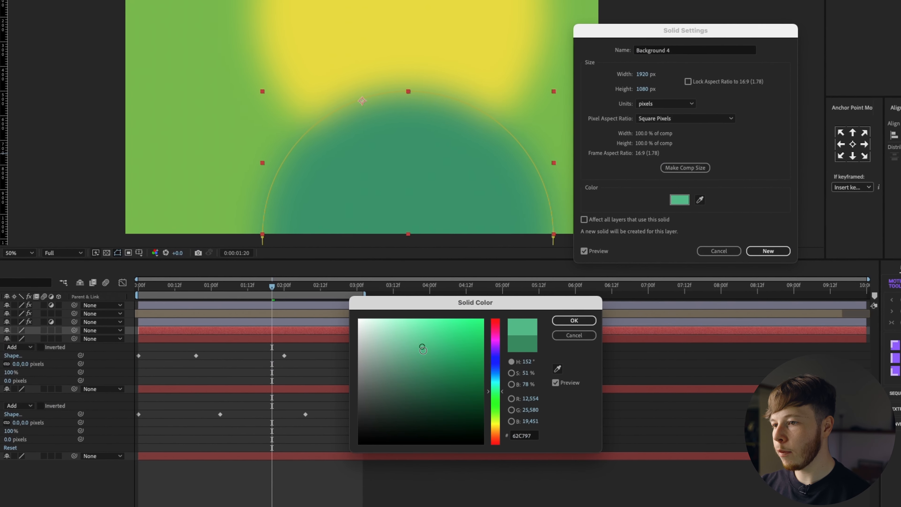
left_click_drag(423, 349, 401, 330)
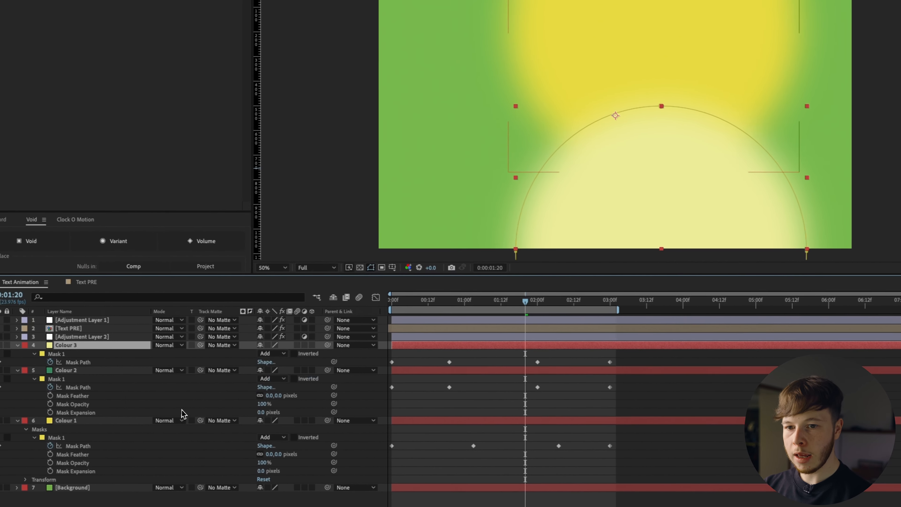
Replace the copied mask on Colour 3 with a smaller elliptical mask placed just left of the composition's centre
left_click(76, 356)
key("Delete")
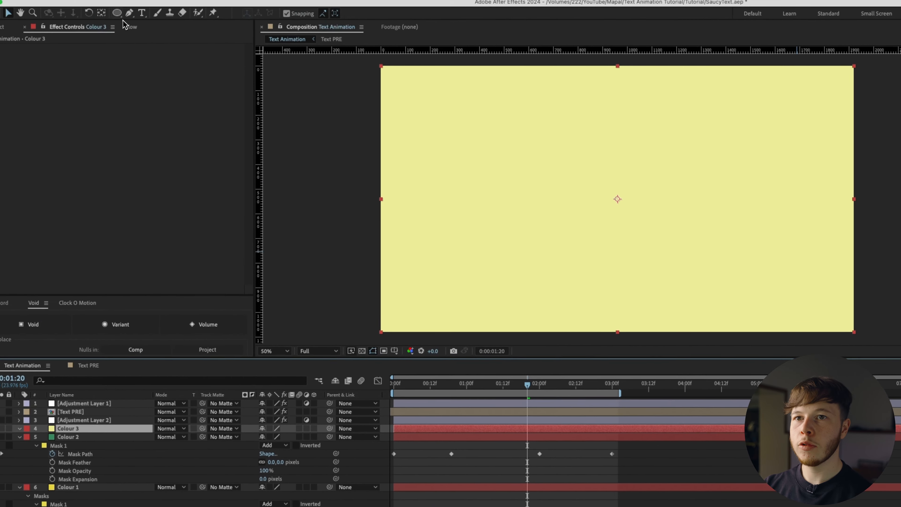
left_click(115, 17)
left_click_drag(559, 102, 688, 163)
mouse_move(599, 182)
left_mouse_down()
mouse_move(531, 176)
mouse_move(544, 185)
mouse_move(551, 236)
mouse_move(583, 199)
left_mouse_up()
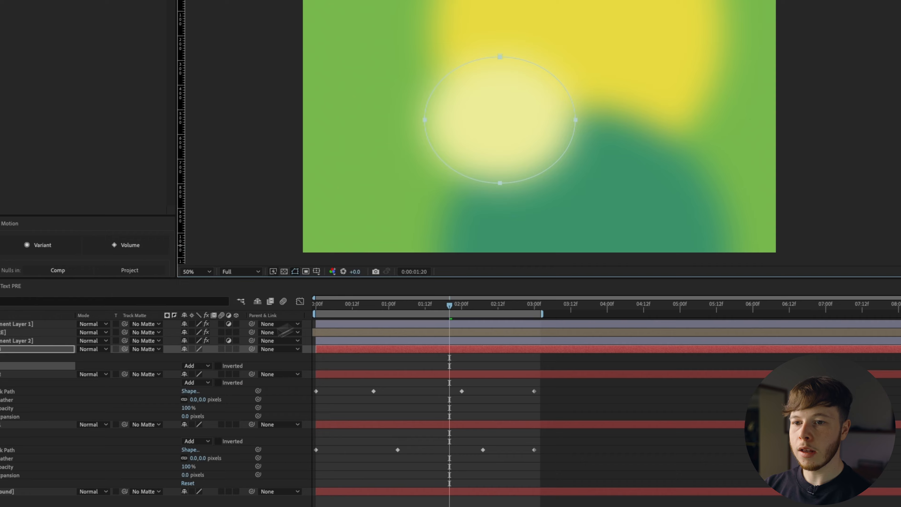
Set Colour 3's blending mode to Overlay and animate its Mask Path with keyframes over the first three seconds
left_click(88, 351)
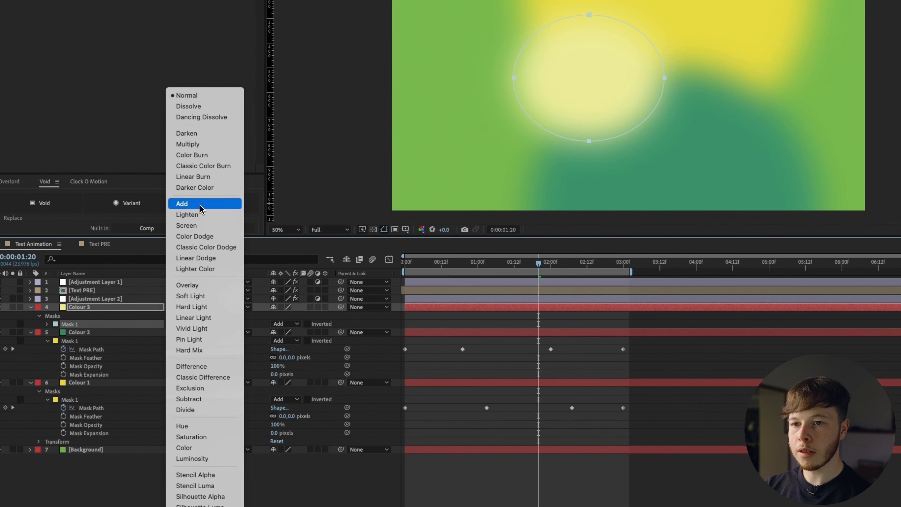
left_click(191, 285)
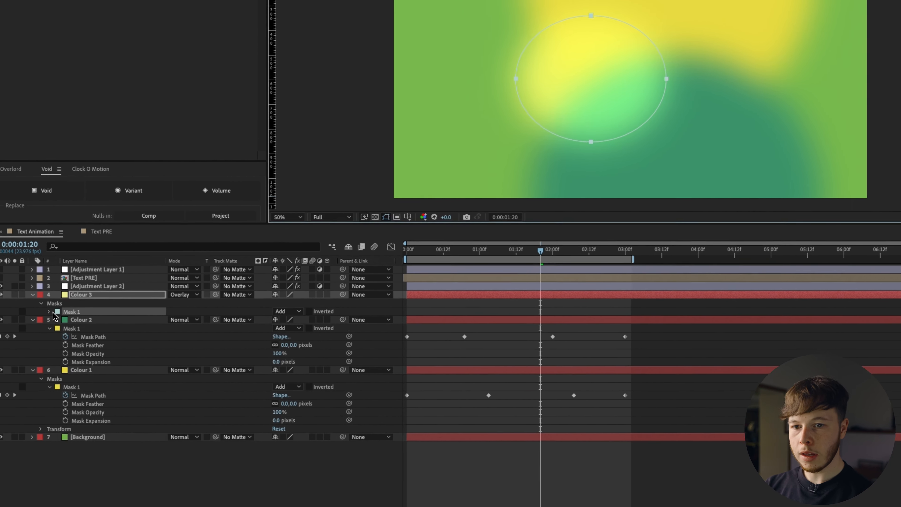
left_click(46, 324)
left_click(63, 332)
left_click_drag(534, 330, 452, 299)
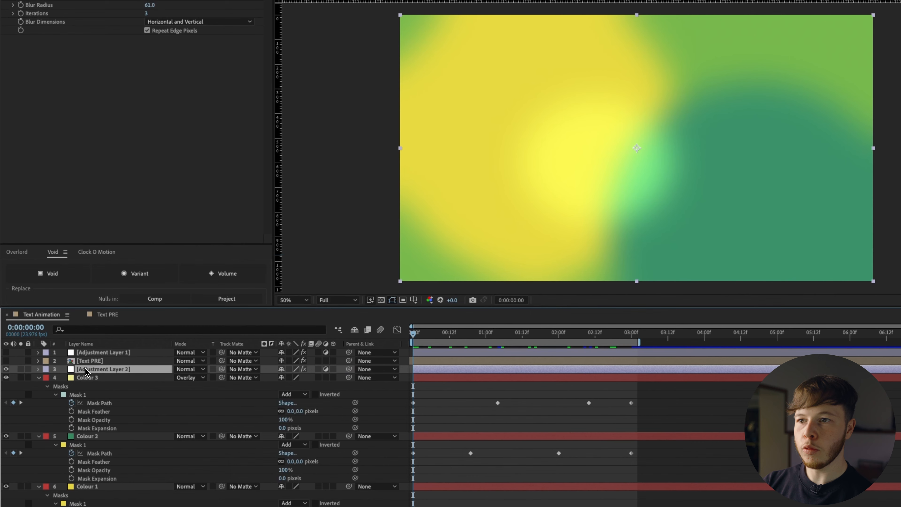
Apply Turbulent Displace to Adjustment Layer 2 with an Amount of 280 and a Size of 123
key("ctrl+space")
type("turb")
key("Return")
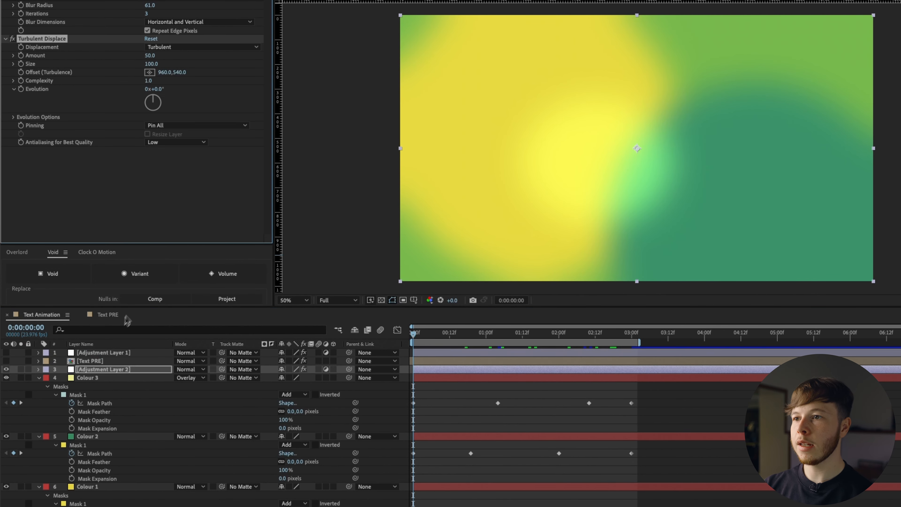
left_click_drag(153, 65, 282, 76)
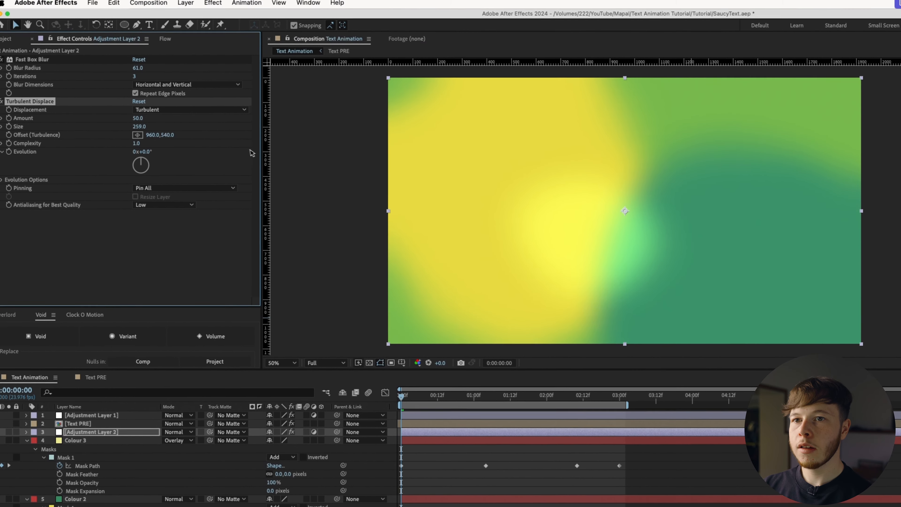
left_click_drag(251, 153, 175, 152)
type("150")
key("Return")
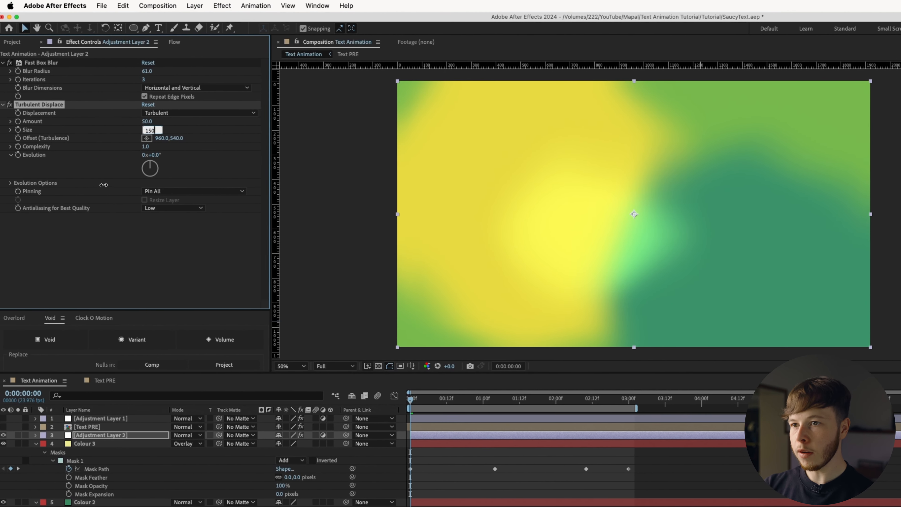
left_click_drag(151, 124, 431, 148)
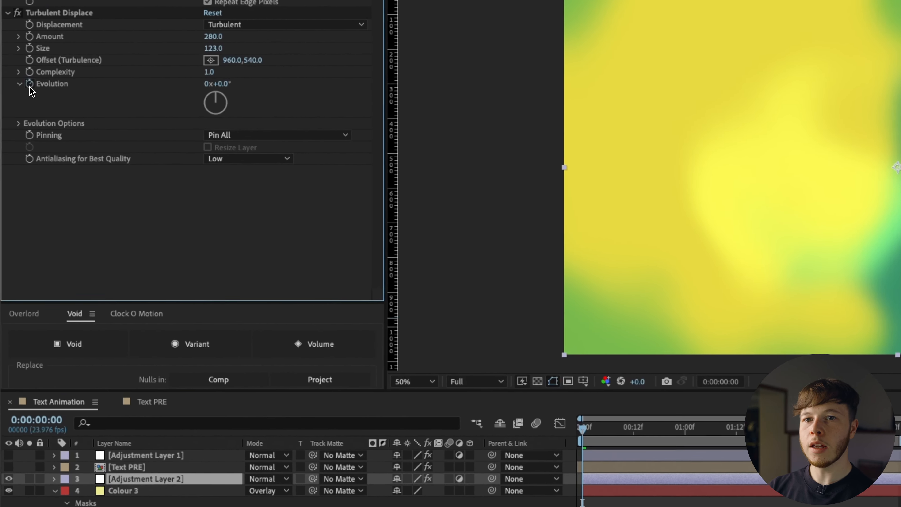
Drive the Turbulent Displace Evolution with the expression time*10 and check the motion in the timeline
left_click(15, 111, "alt")
type("time*10")
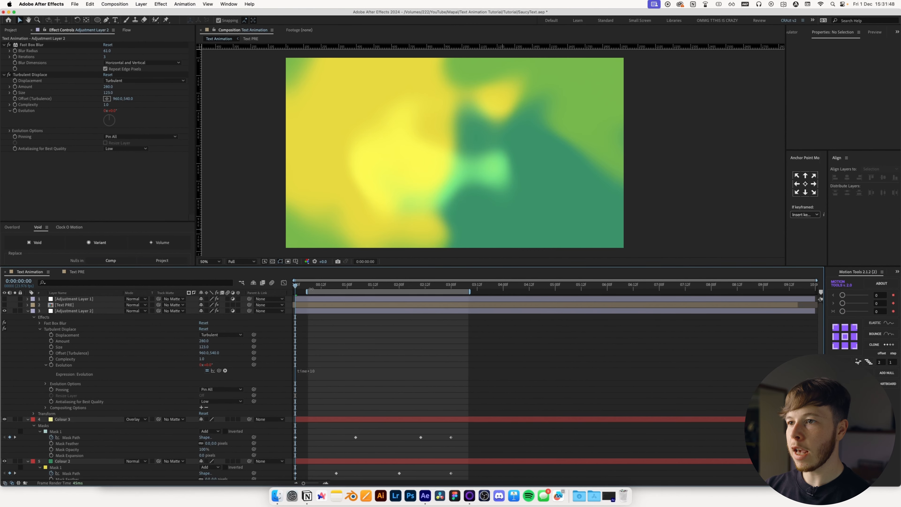
mouse_move(310, 291)
left_mouse_down()
mouse_move(318, 298)
mouse_move(308, 290)
mouse_move(444, 286)
mouse_move(456, 299)
mouse_move(327, 291)
left_mouse_up()
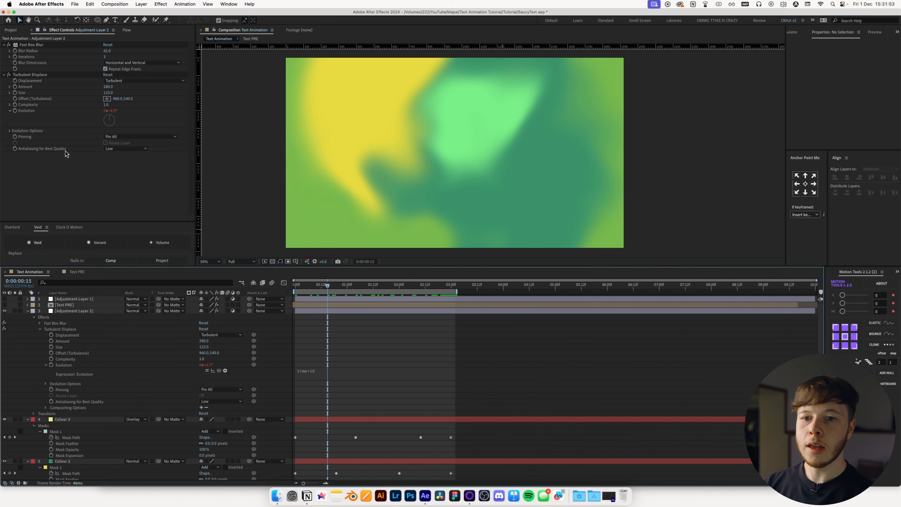
Add a second Fast Box Blur after Turbulent Displace on Adjustment Layer 2 and adjust its Blur Radius
left_click(69, 310)
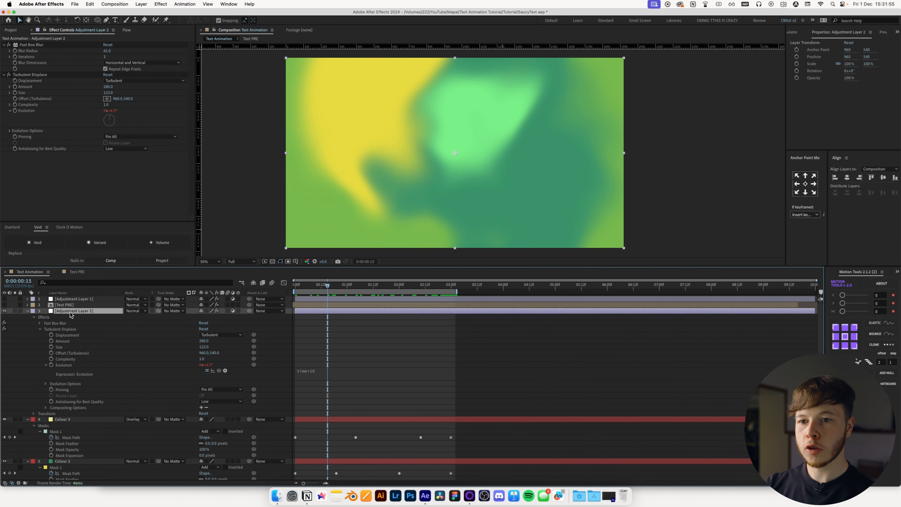
key("ctrl+space")
type("fast")
key("Return")
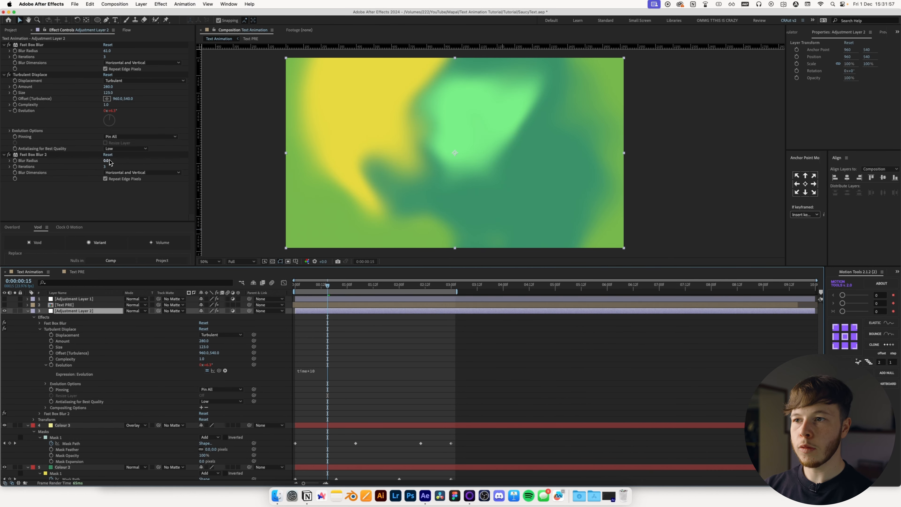
left_click_drag(110, 162, 109, 160)
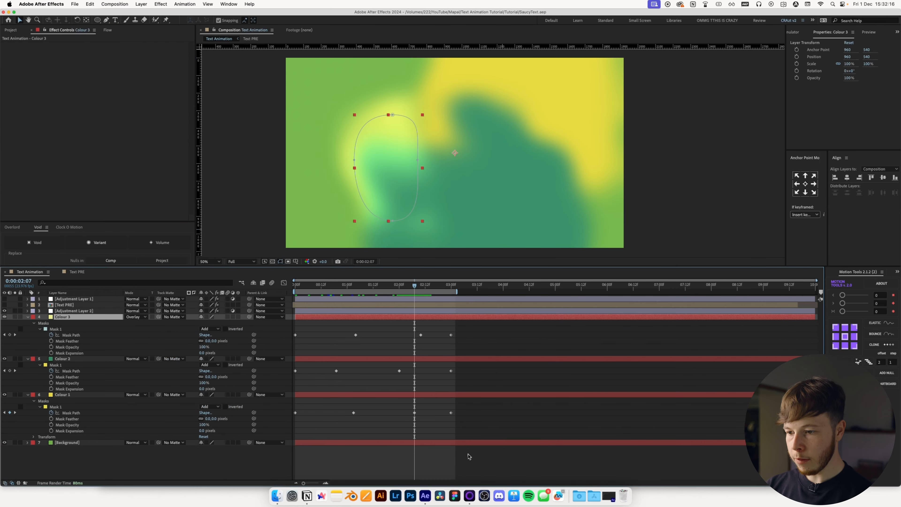
Pre-compose Adjustment Layer 2, the three Colour solids and the Background into a composition named Back Gradient PRE
left_click(472, 448)
key("u")
key("u")
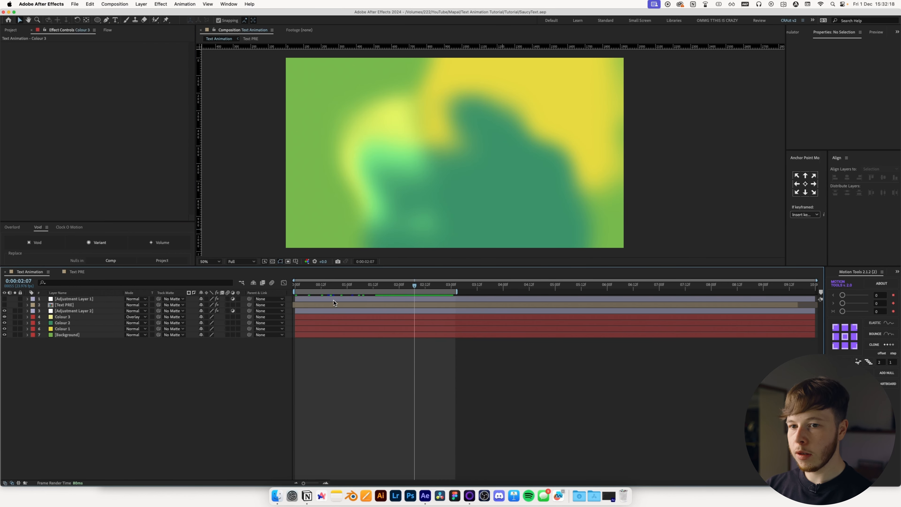
left_click_drag(90, 353, 70, 313)
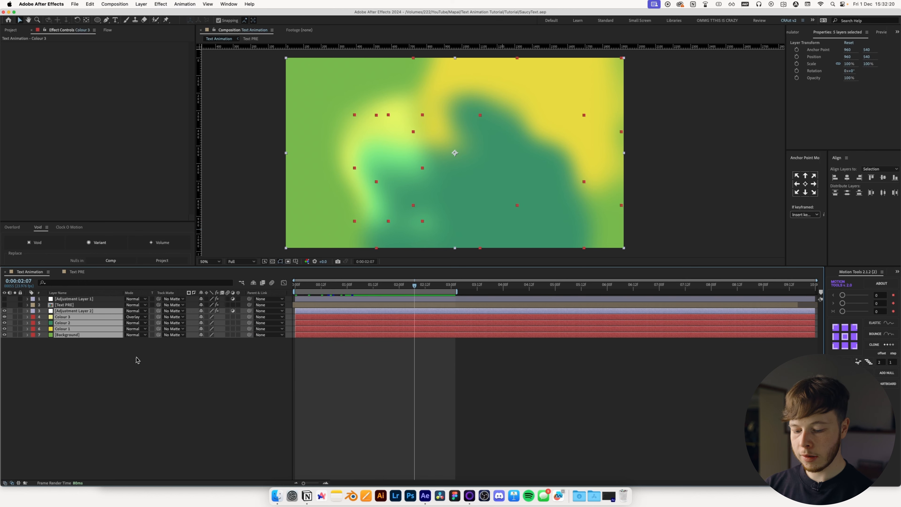
key("super+shift+c")
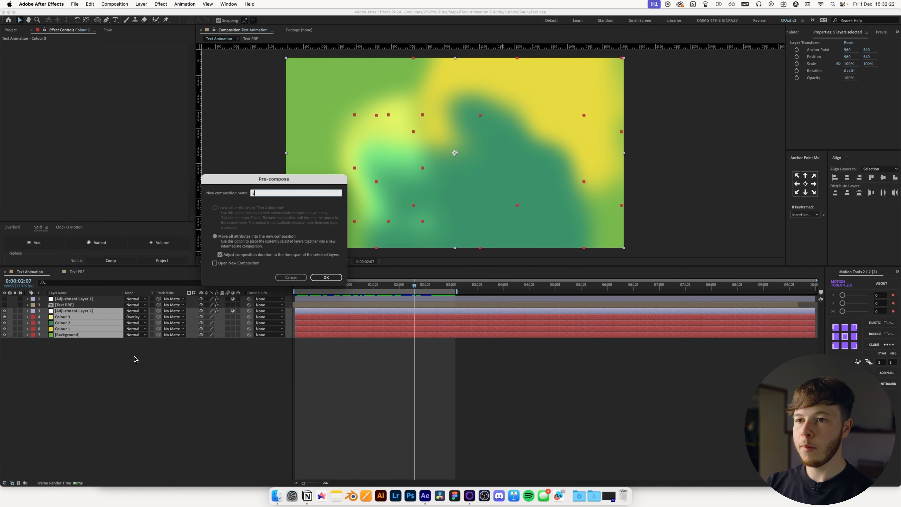
type("Back Gradie")
type("nt")
Scale the Back Gradient PRE layer up to 211%
type("s")
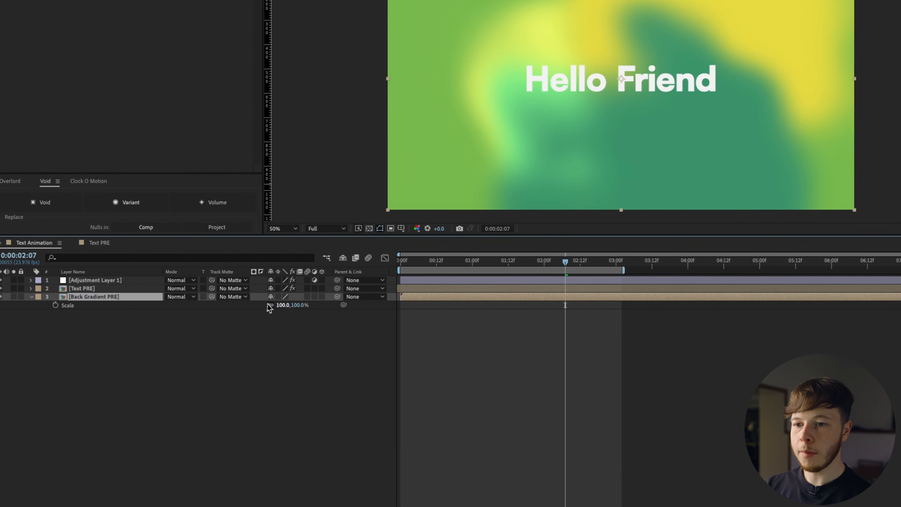
left_click_drag(207, 316, 244, 315)
left_click_drag(335, 302, 336, 301)
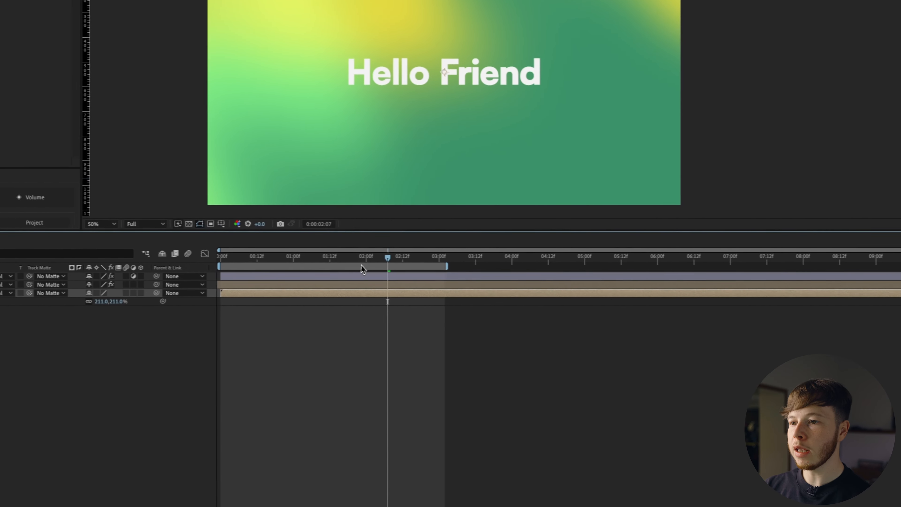
Create a new comp-sized solid in medium gray 808080 above all layers
left_click(609, 402)
key("super+y")
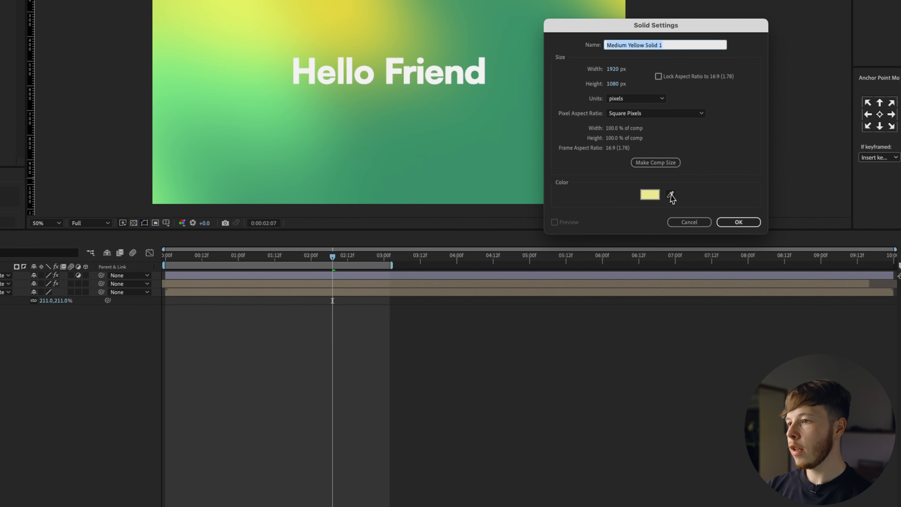
left_click(652, 196)
type("808080")
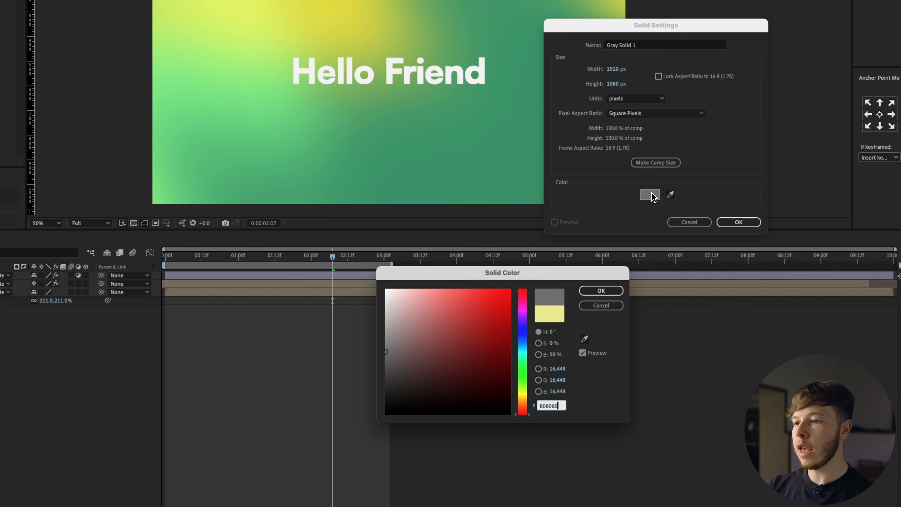
key("Return")
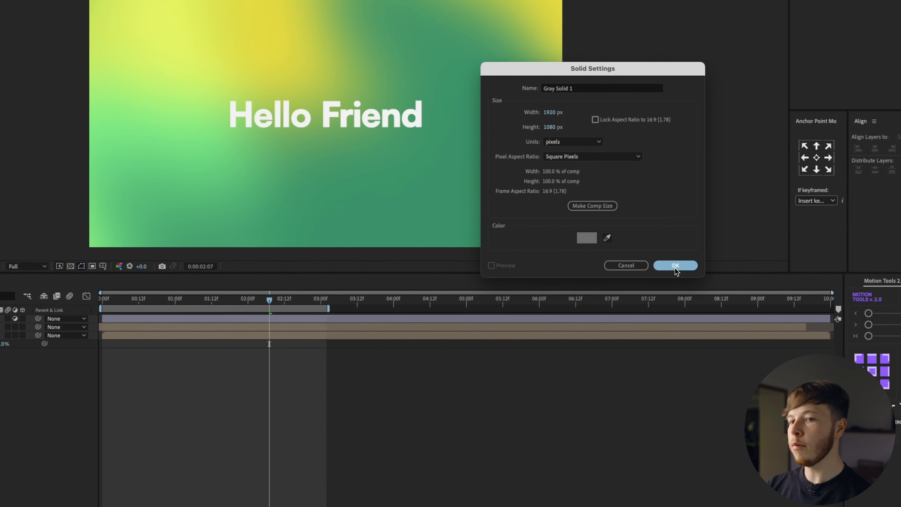
left_click(675, 265)
Apply Add Grain to the gray solid and choose the Kodak Vision 200T (5274) preset
key("ctrl+space")
type("add")
key("Return")
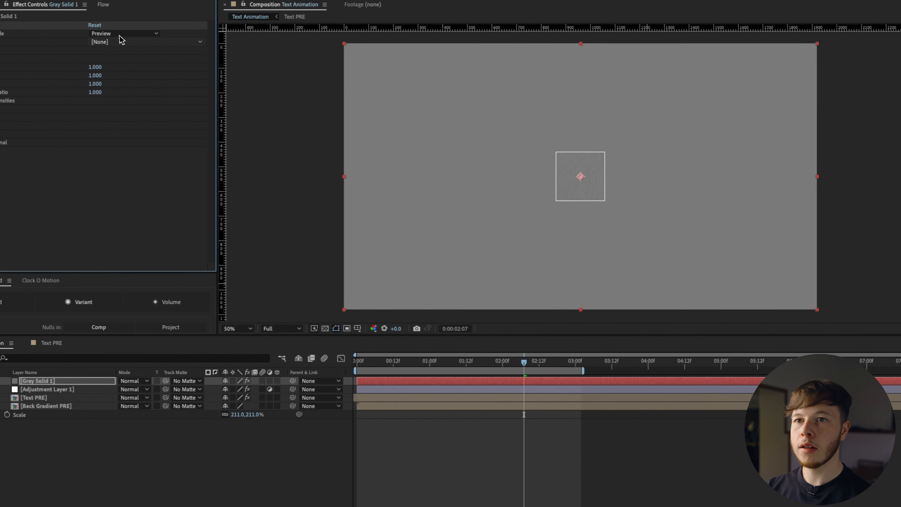
left_click(120, 36)
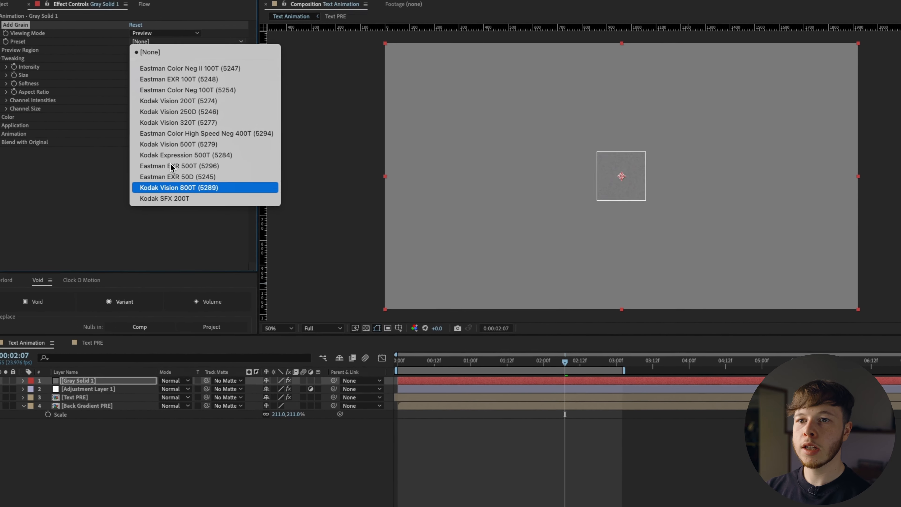
left_click(188, 100)
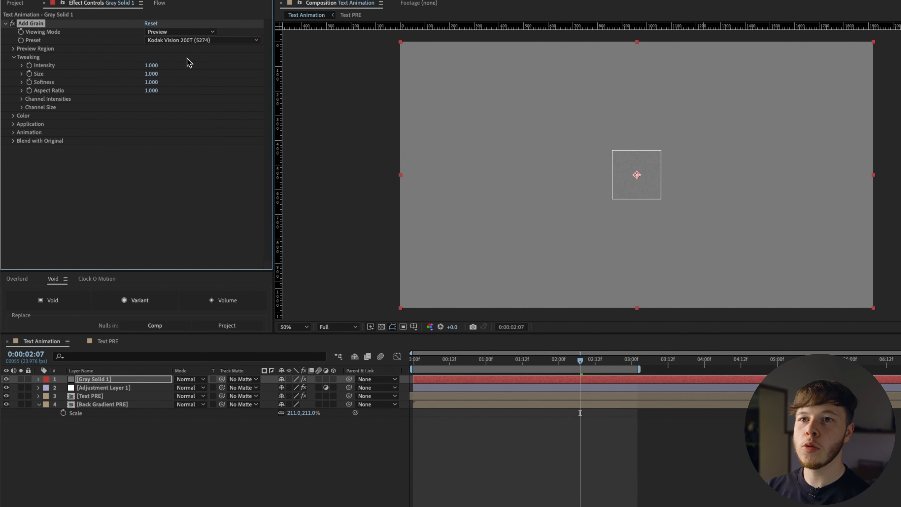
Set the Add Grain Viewing Mode to Final Output and the grain Size to 1.5
left_click(171, 33)
left_click(177, 65)
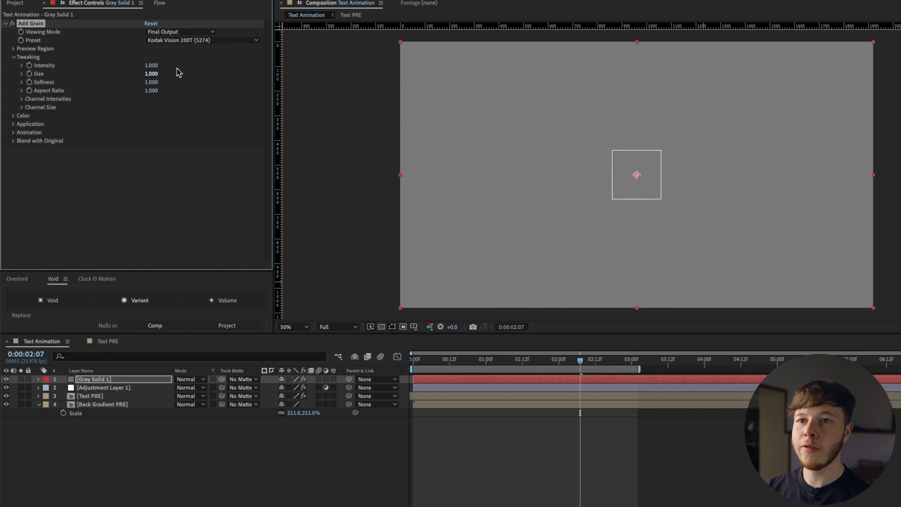
left_click(153, 75)
type("1")
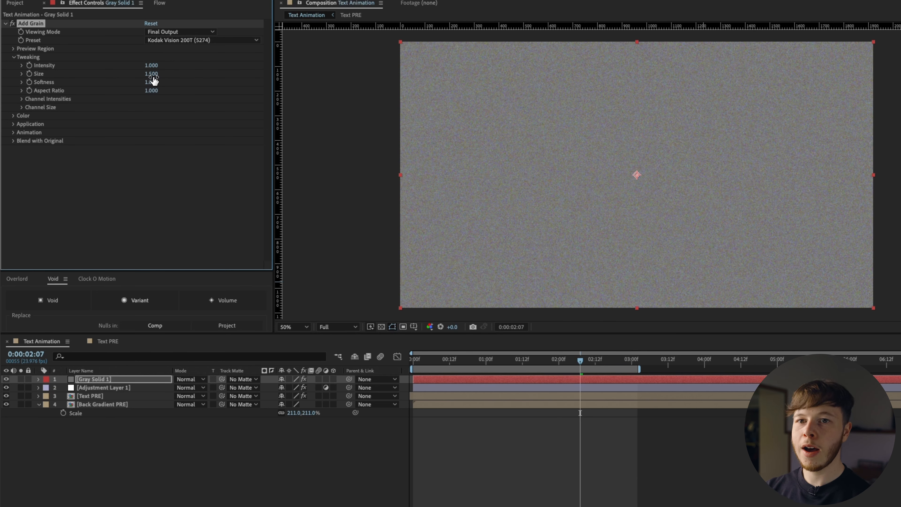